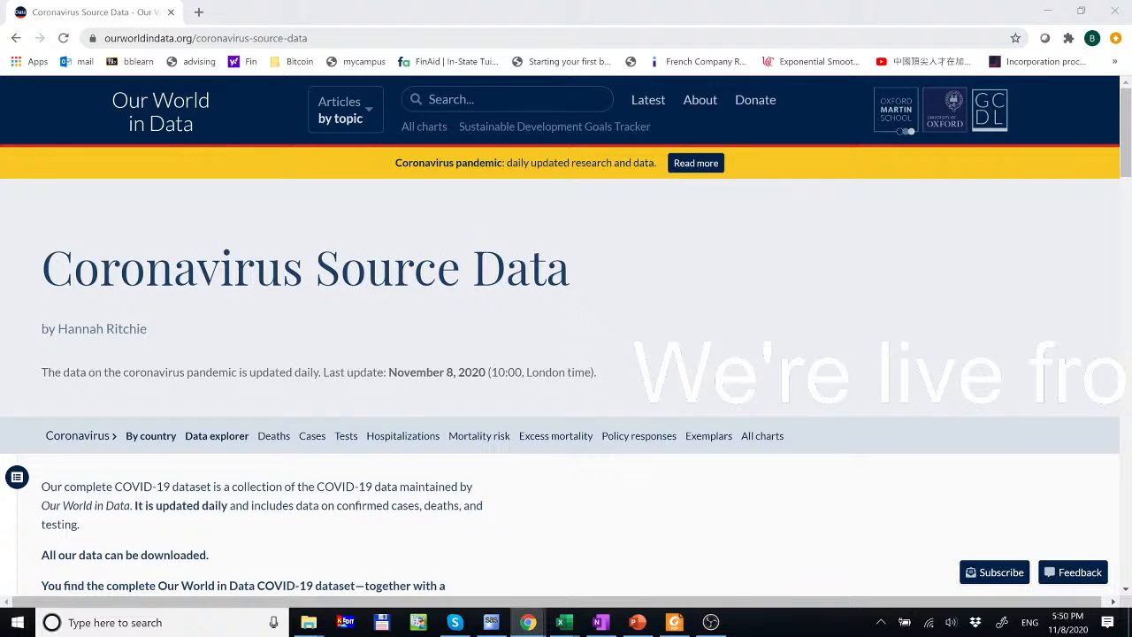
- Download the all-metrics full_data.csv from the ECDC file list and open it in Excel
{"action": "left_click", "coordinate": [206, 41]}
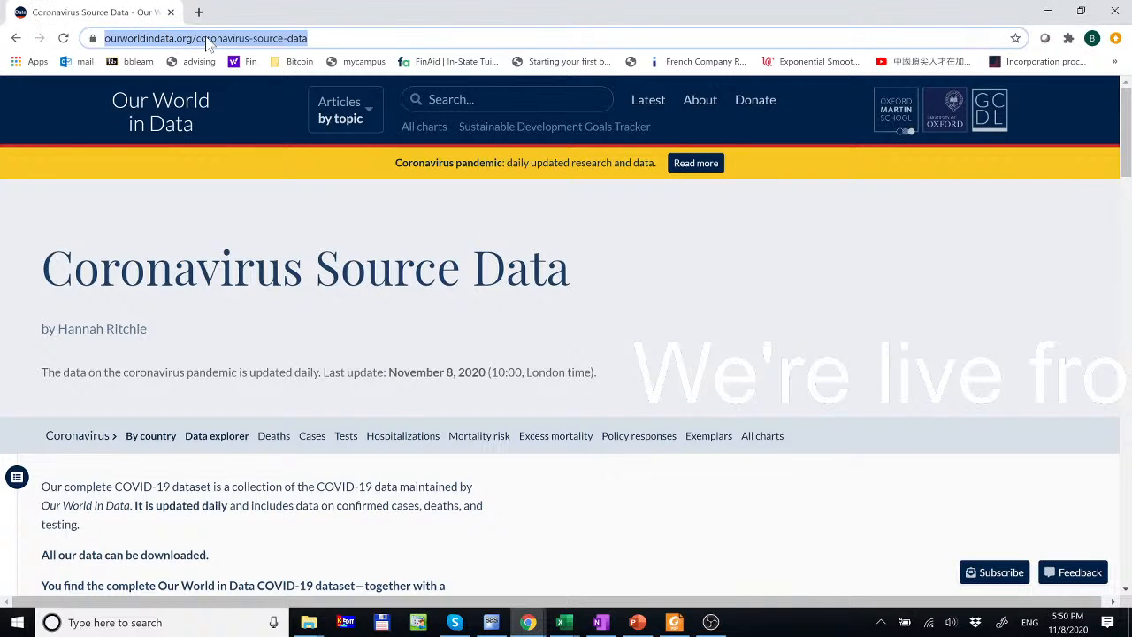
{"action": "left_click", "coordinate": [265, 39]}
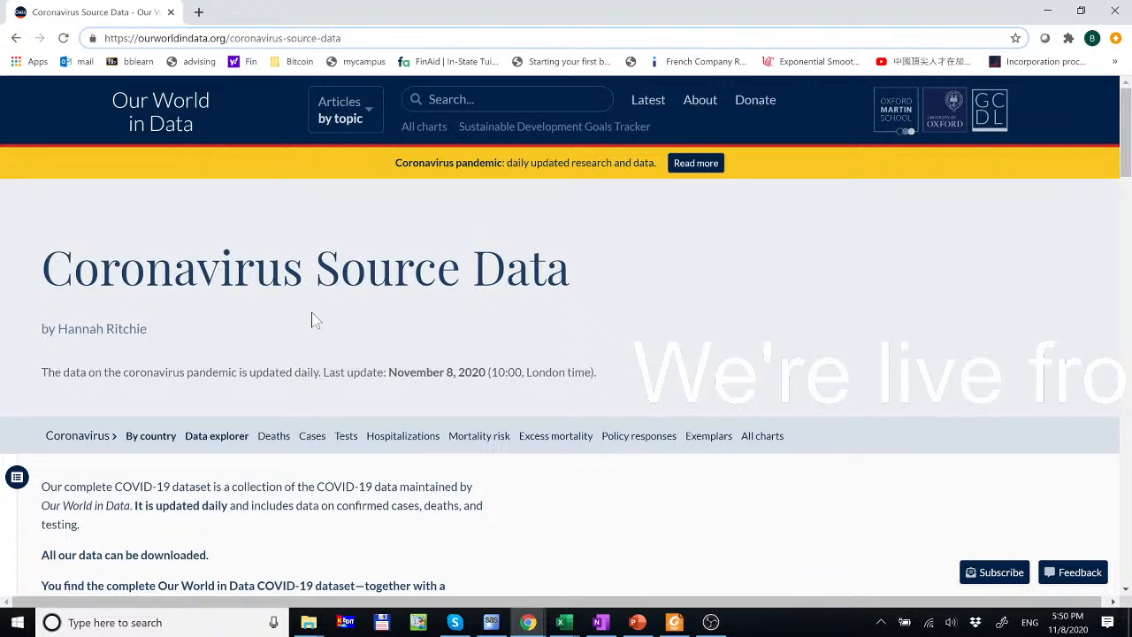
{"action": "scroll", "coordinate": [314, 321], "scroll_direction": "down", "scroll_amount": 4}
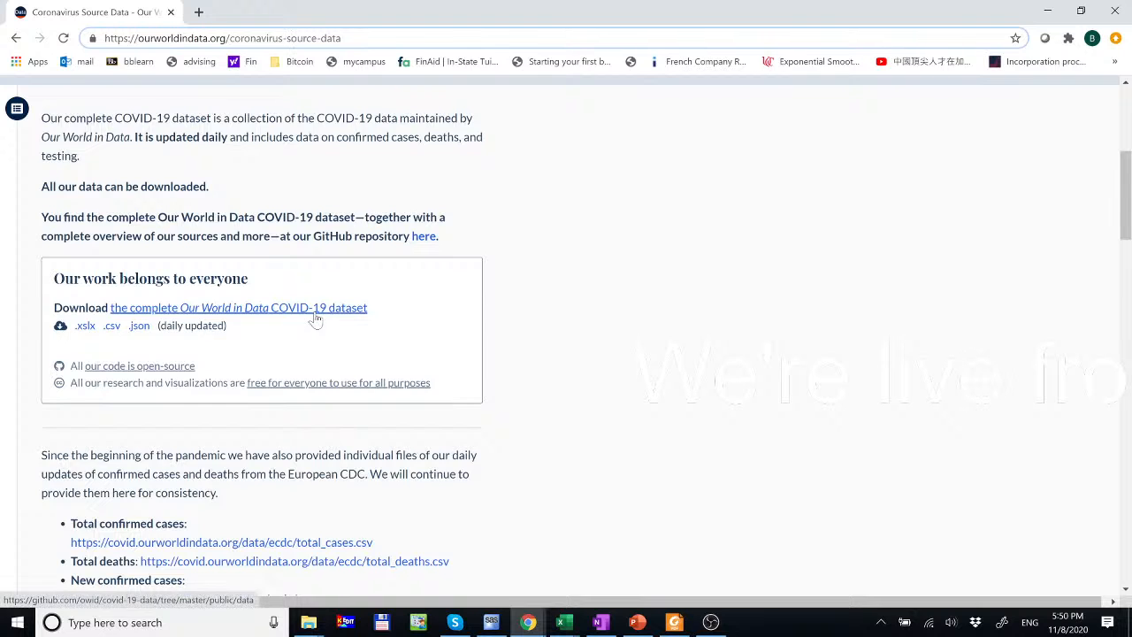
{"action": "scroll", "coordinate": [316, 321], "scroll_direction": "down", "scroll_amount": 3}
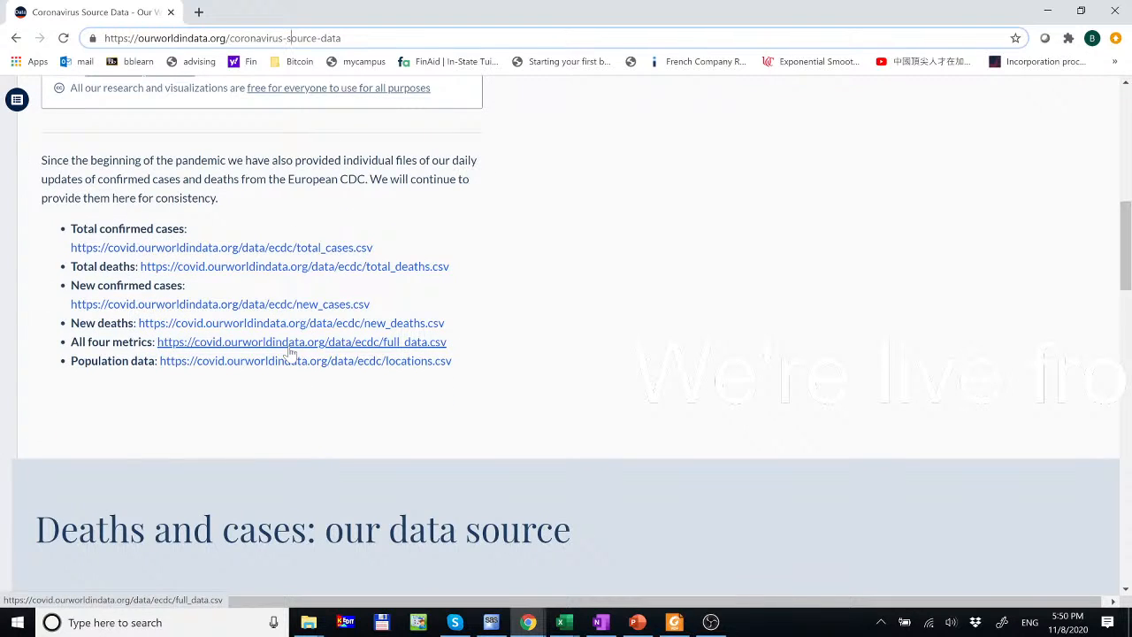
{"action": "left_click", "coordinate": [291, 347]}
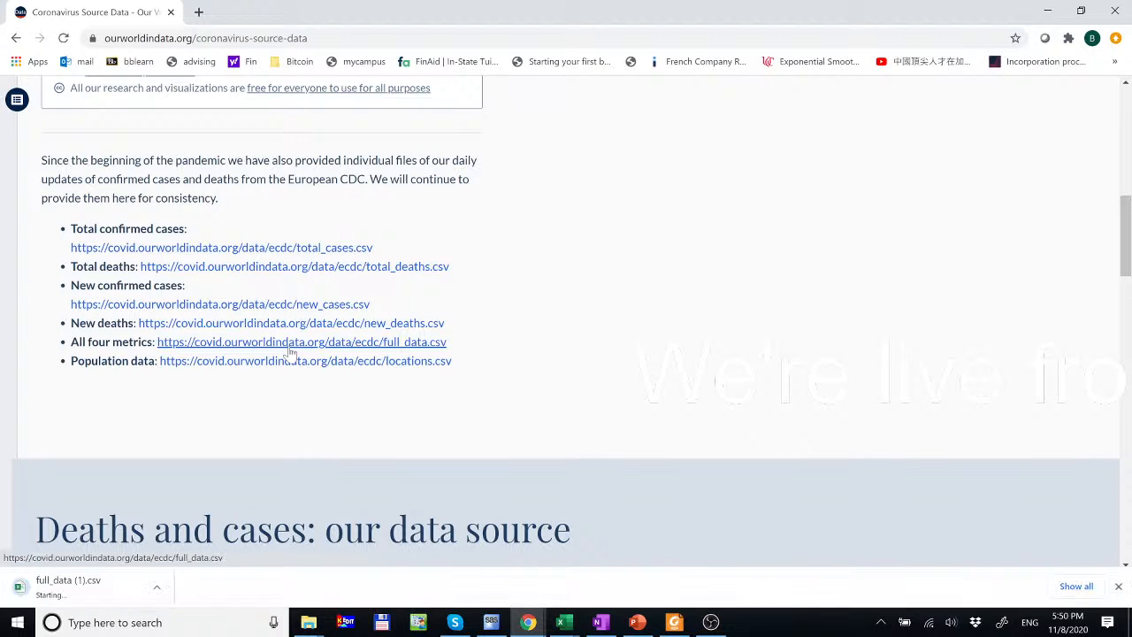
{"action": "left_click", "coordinate": [93, 593]}
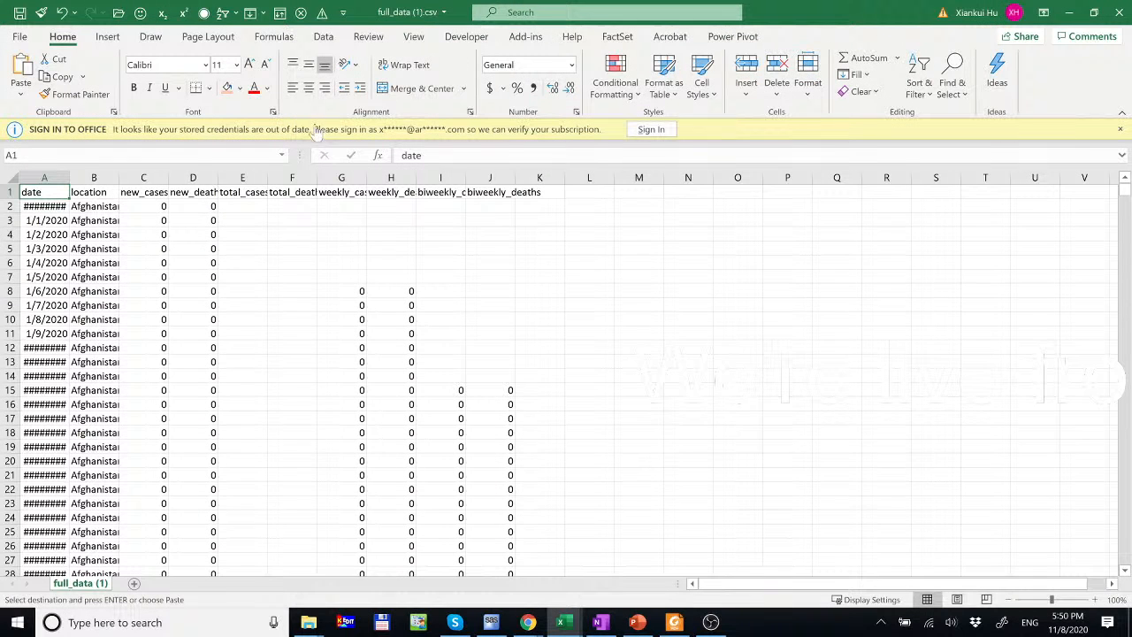
- Widen the date column so dates display, and dismiss the sign-in message
{"action": "left_click_drag", "start_coordinate": [74, 177], "coordinate": [328, 176]}
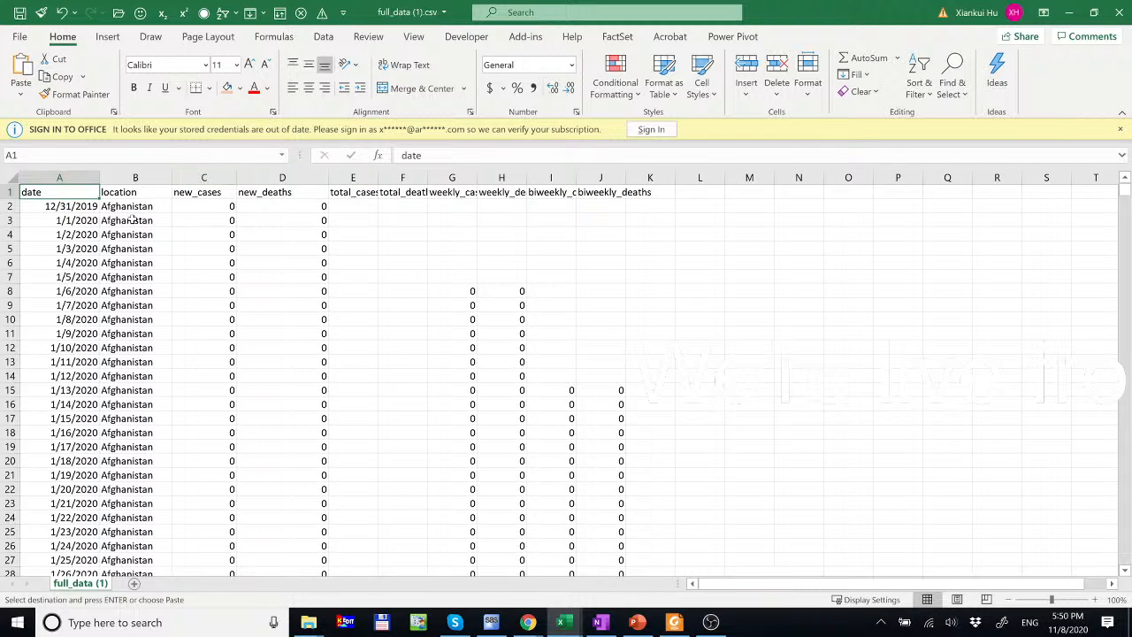
{"action": "left_click", "coordinate": [141, 177]}
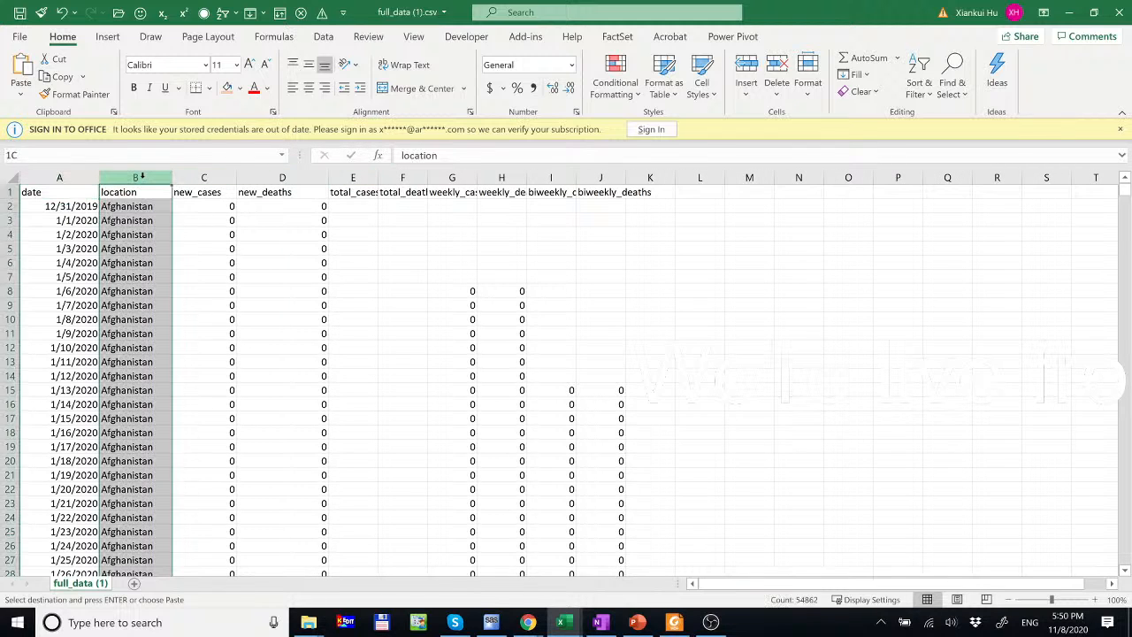
{"action": "left_click", "coordinate": [1120, 129]}
{"action": "left_click", "coordinate": [203, 155]}
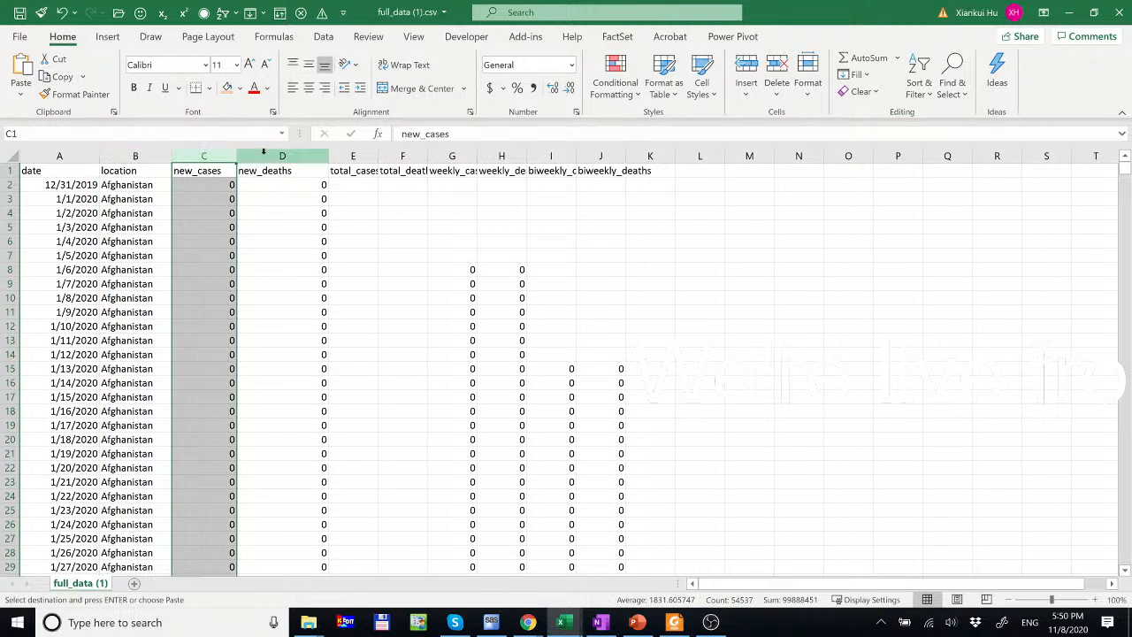
{"action": "left_click", "coordinate": [268, 155]}
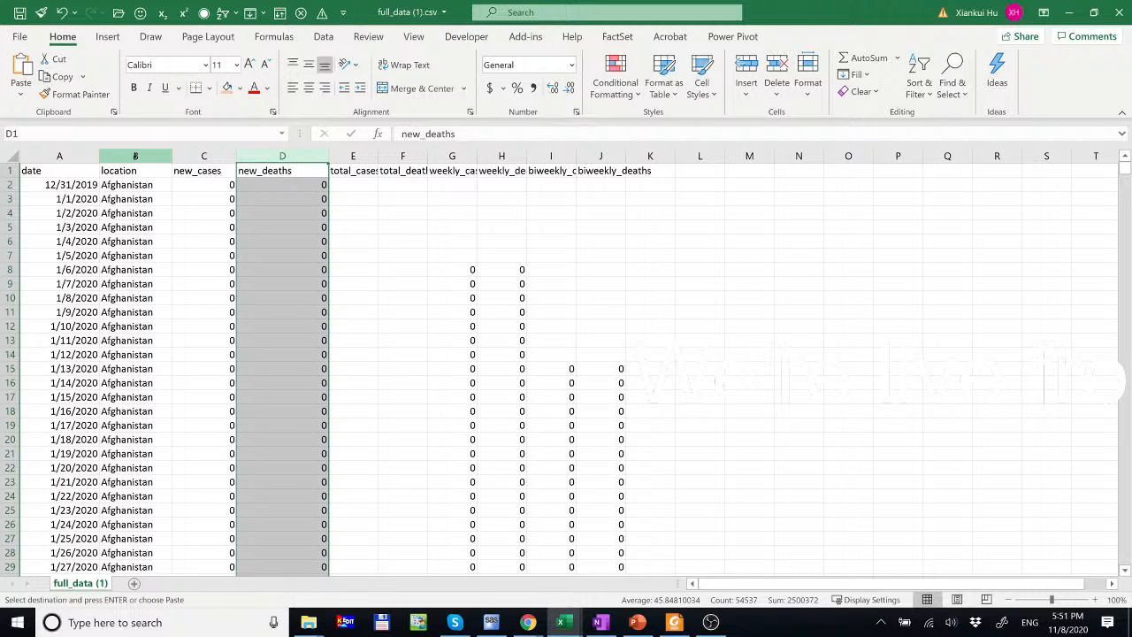
- Copy the location column and add a new blank sheet
{"action": "left_click", "coordinate": [136, 156]}
{"action": "right_click", "coordinate": [135, 155]}
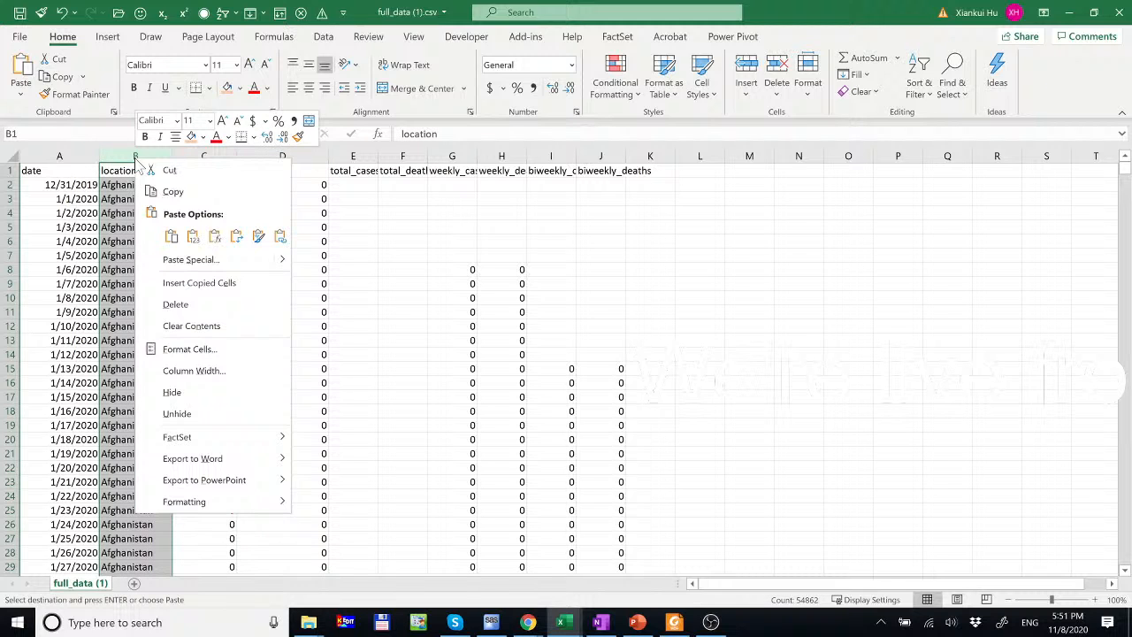
{"action": "left_click", "coordinate": [183, 195]}
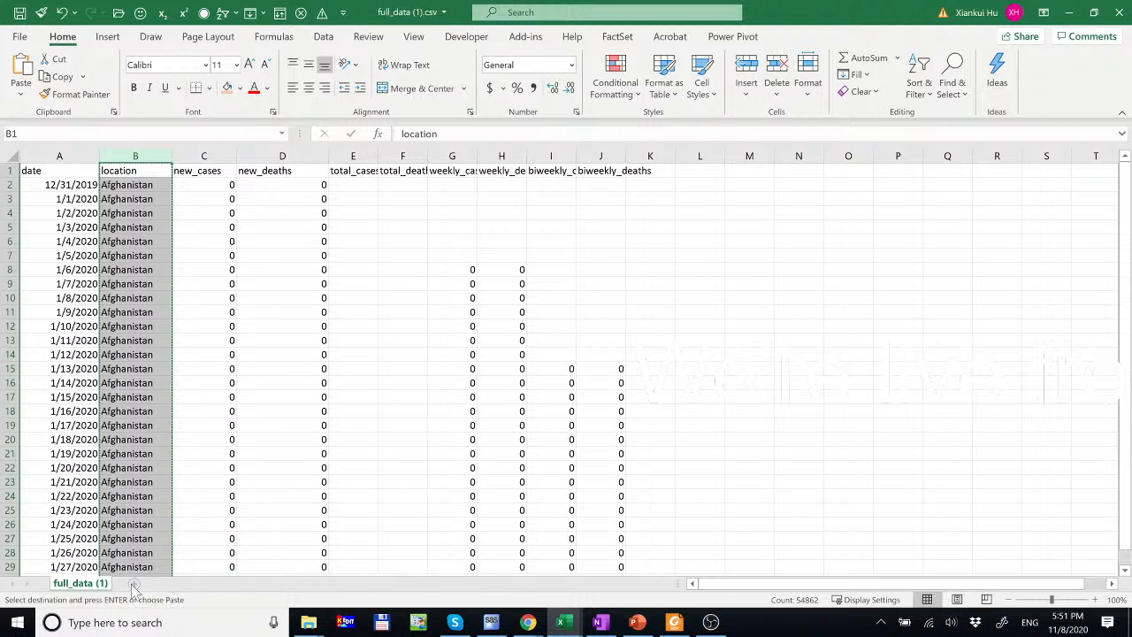
{"action": "left_click", "coordinate": [134, 584]}
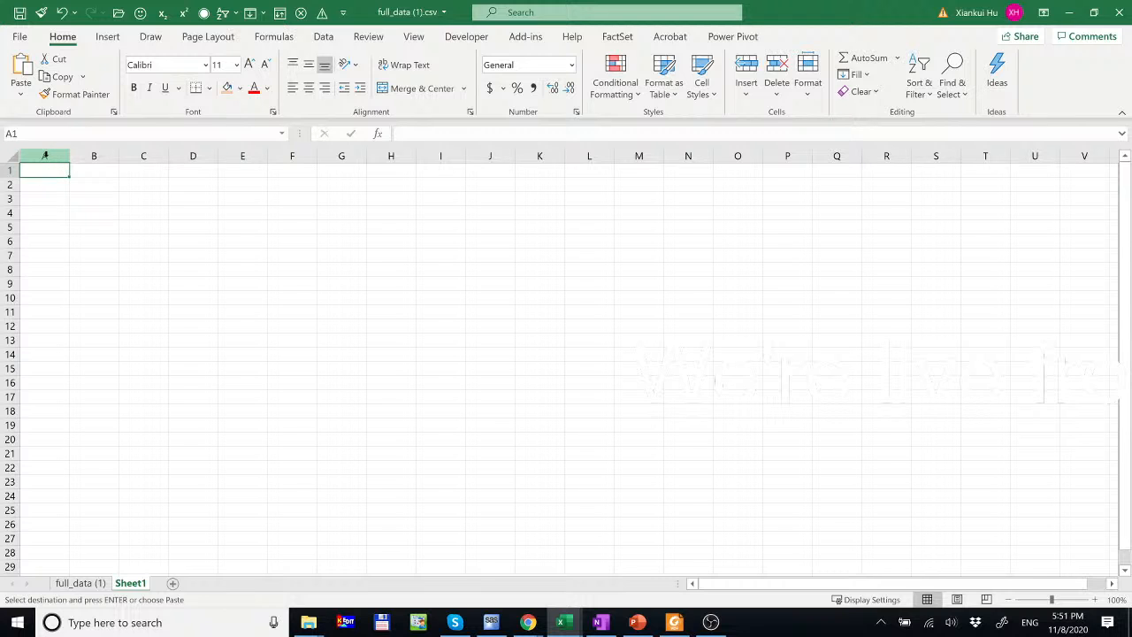
- Paste the location values into column A of Sheet1 and widen the column
{"action": "right_click", "coordinate": [48, 169]}
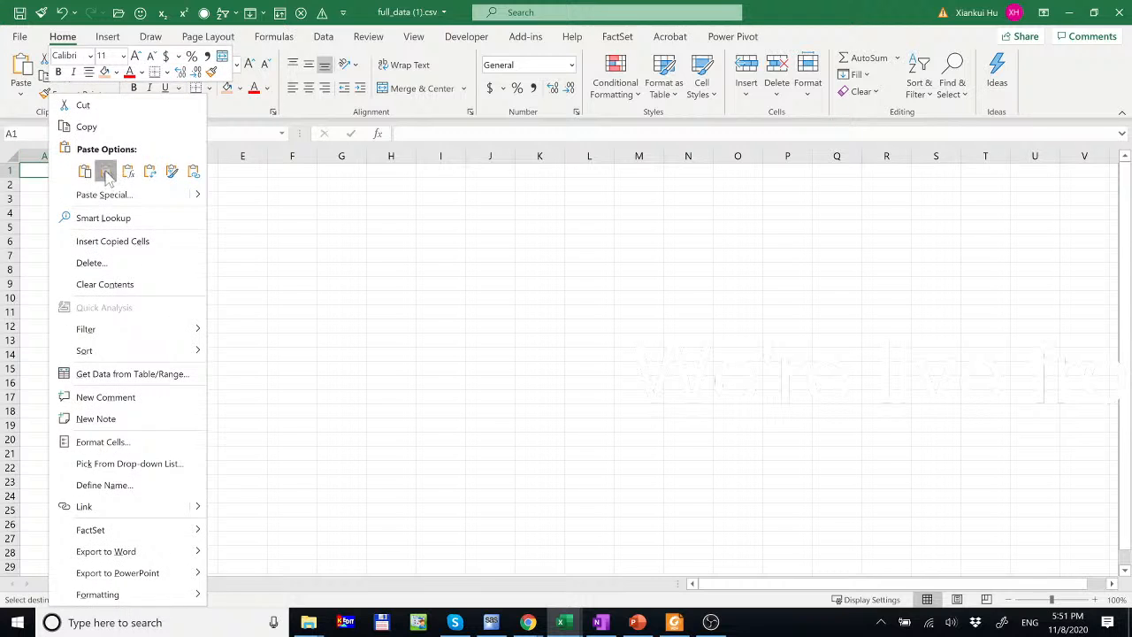
{"action": "left_click", "coordinate": [106, 172]}
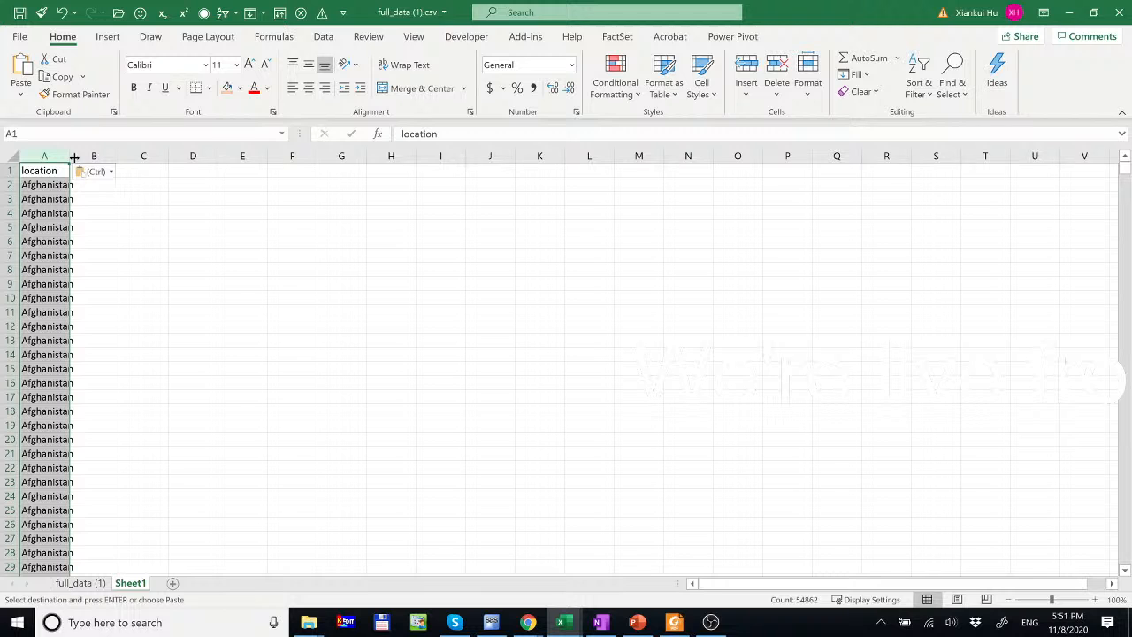
{"action": "left_click_drag", "start_coordinate": [74, 156], "coordinate": [130, 161]}
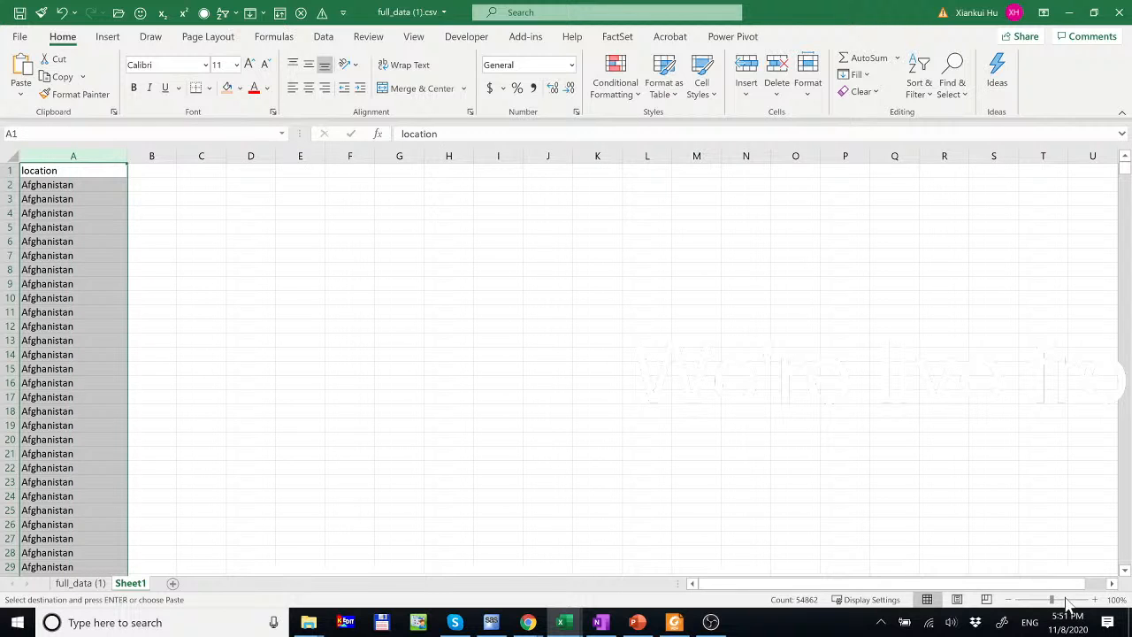
{"action": "left_click", "coordinate": [1095, 600]}
{"action": "left_click", "coordinate": [1095, 599]}
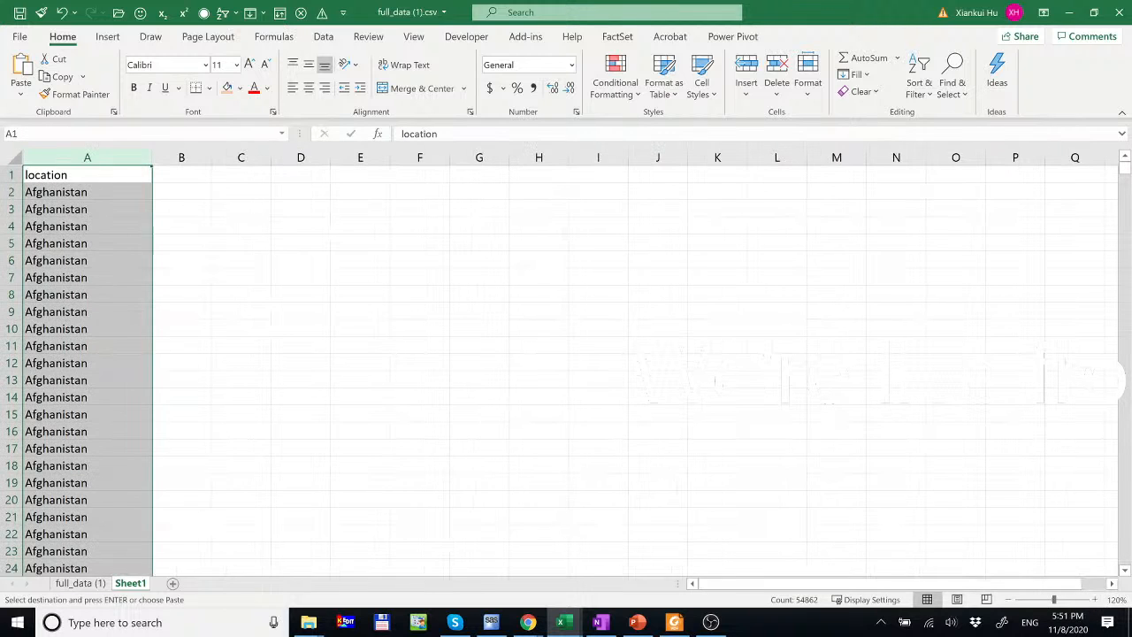
- Remove duplicate locations with the header row kept, leaving 214 unique values
{"action": "left_click", "coordinate": [315, 39]}
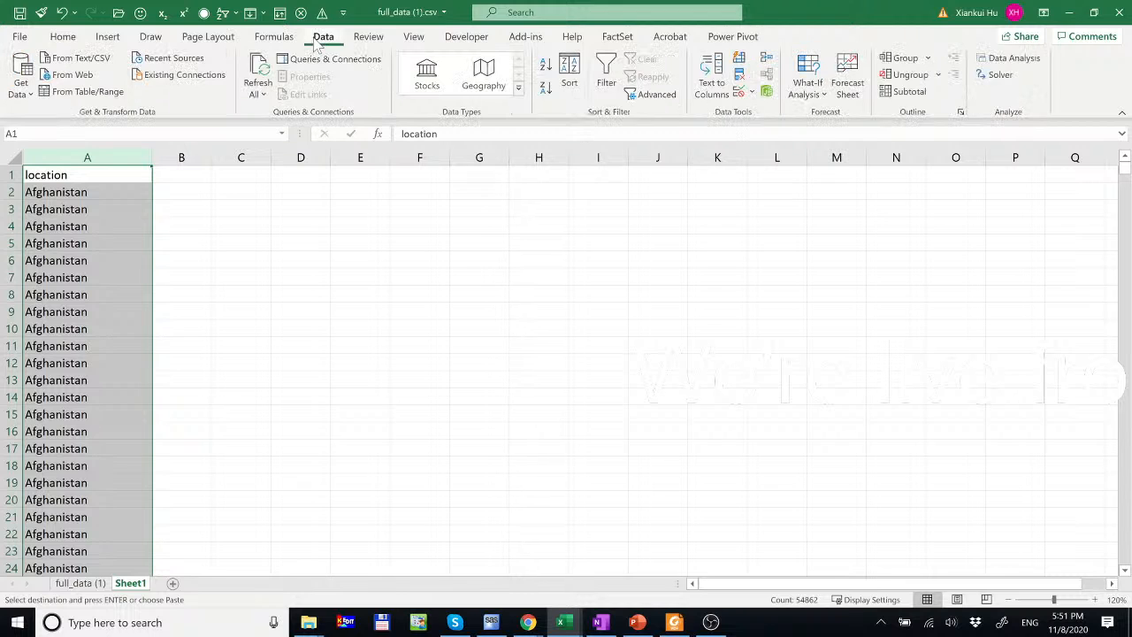
{"action": "left_click", "coordinate": [739, 75]}
{"action": "left_click", "coordinate": [328, 124]}
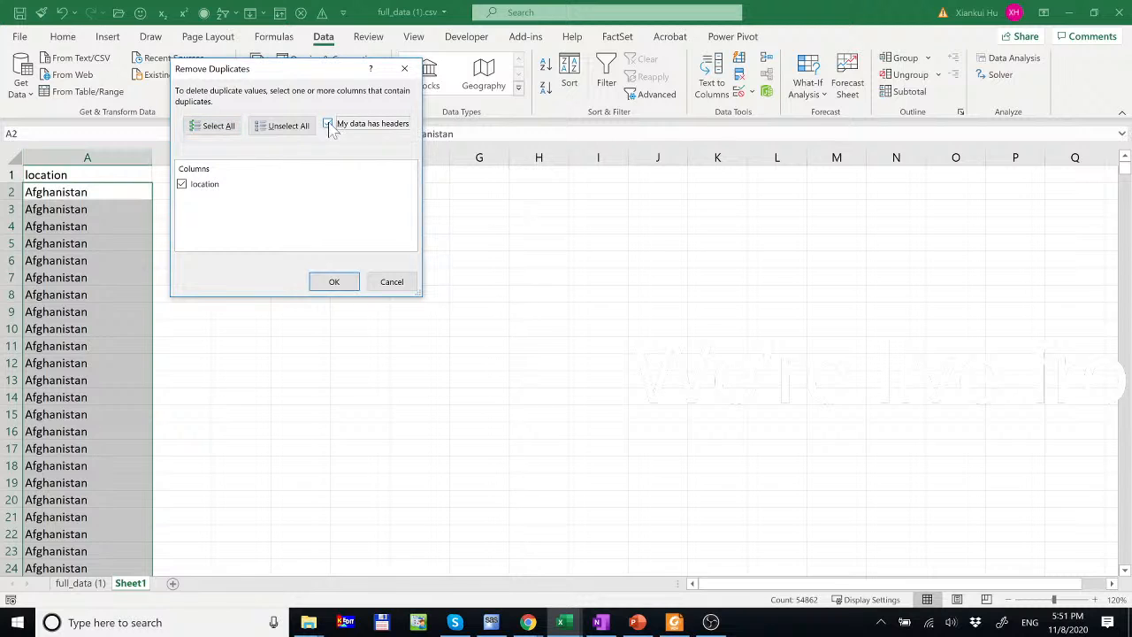
{"action": "left_click", "coordinate": [331, 290]}
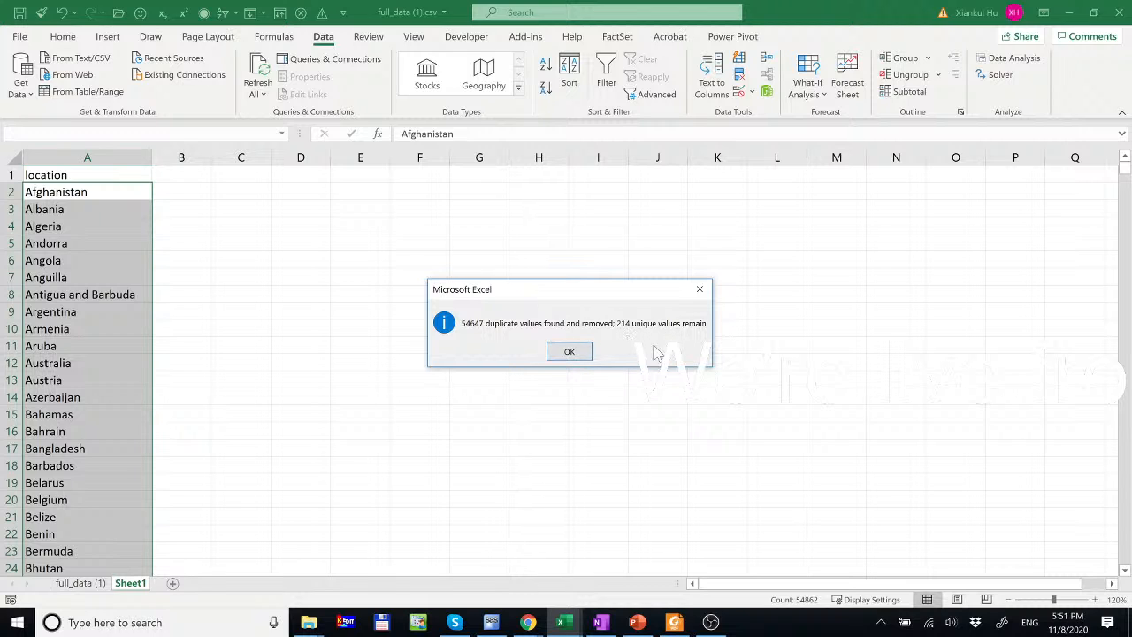
{"action": "left_click", "coordinate": [570, 352]}
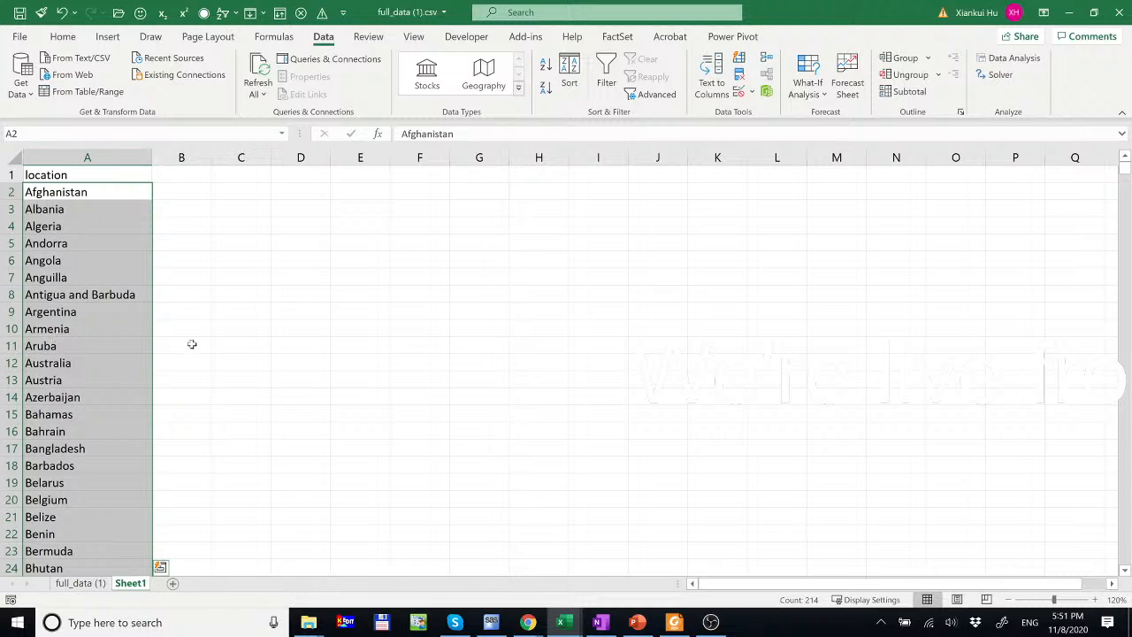
{"action": "double_click", "coordinate": [145, 583]}
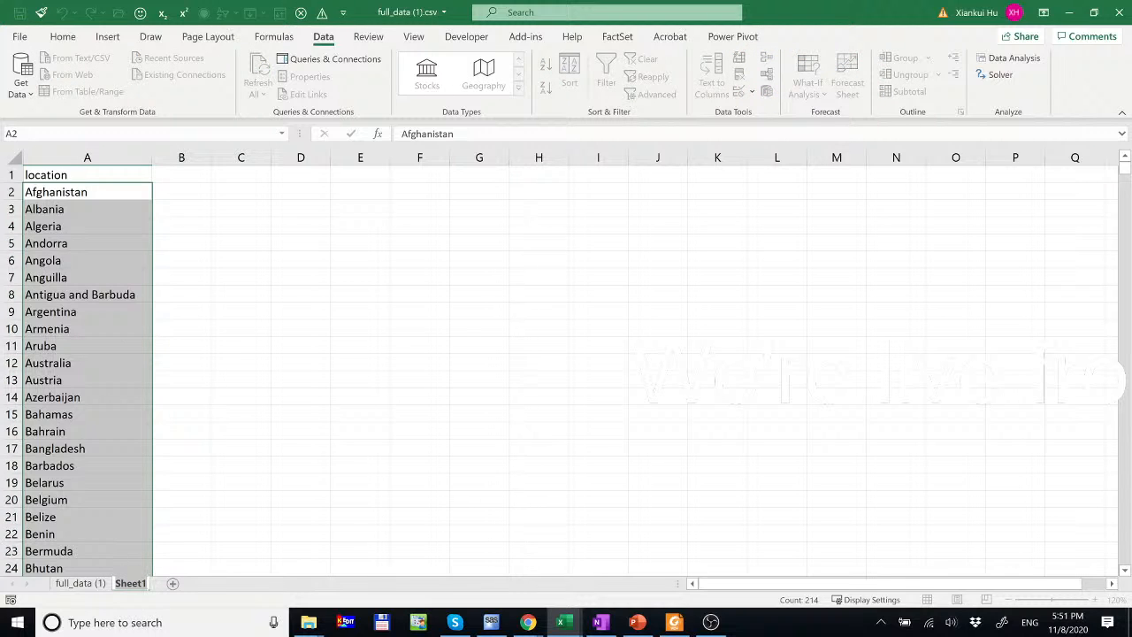
- Rename Sheet1 to Countries and full_data (1) to CovidData
{"action": "type", "text": "Countries"}
{"action": "key", "text": "Return"}
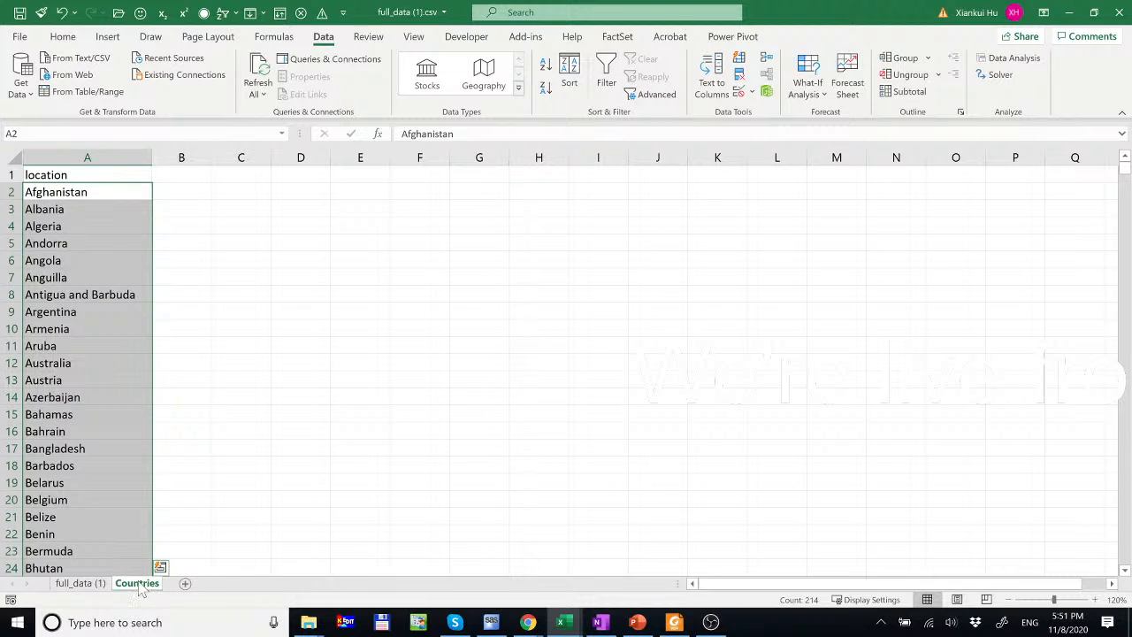
{"action": "left_click", "coordinate": [89, 584]}
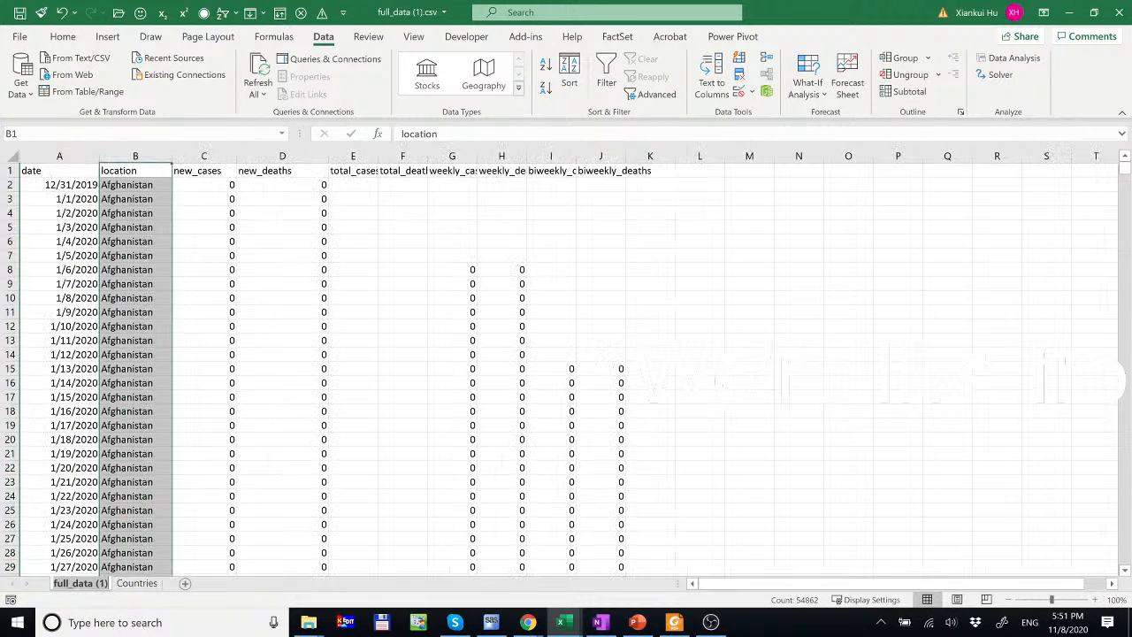
{"action": "double_click", "coordinate": [104, 583]}
{"action": "type", "text": "Cov"}
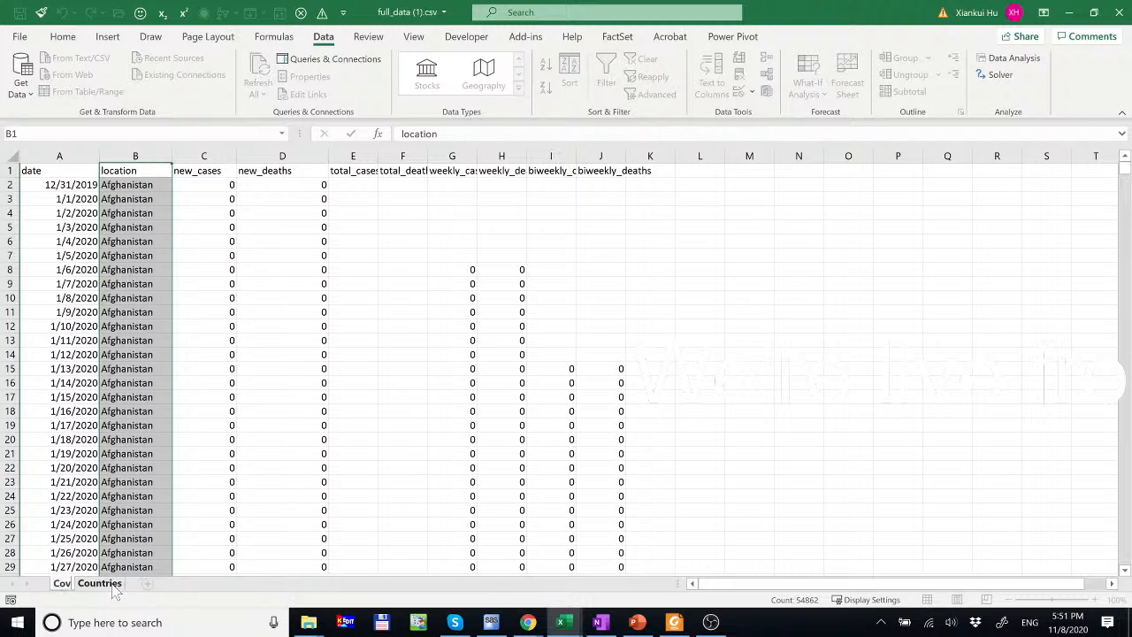
{"action": "type", "text": "idData"}
{"action": "key", "text": "Return"}
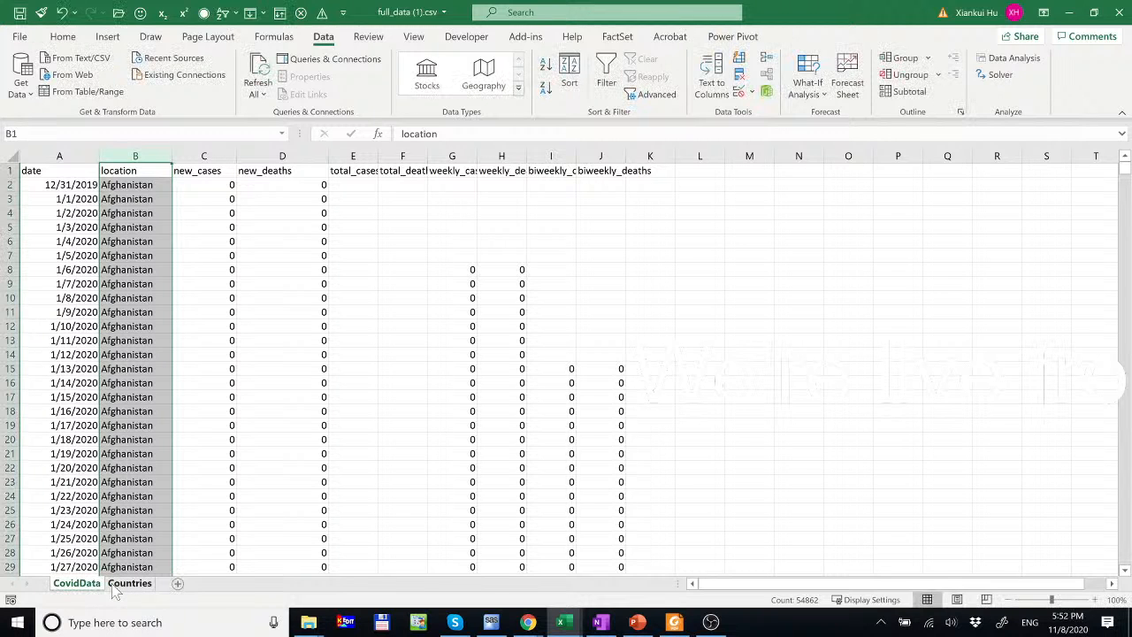
- Add a new sheet after Countries and name it Report
{"action": "left_click", "coordinate": [178, 584]}
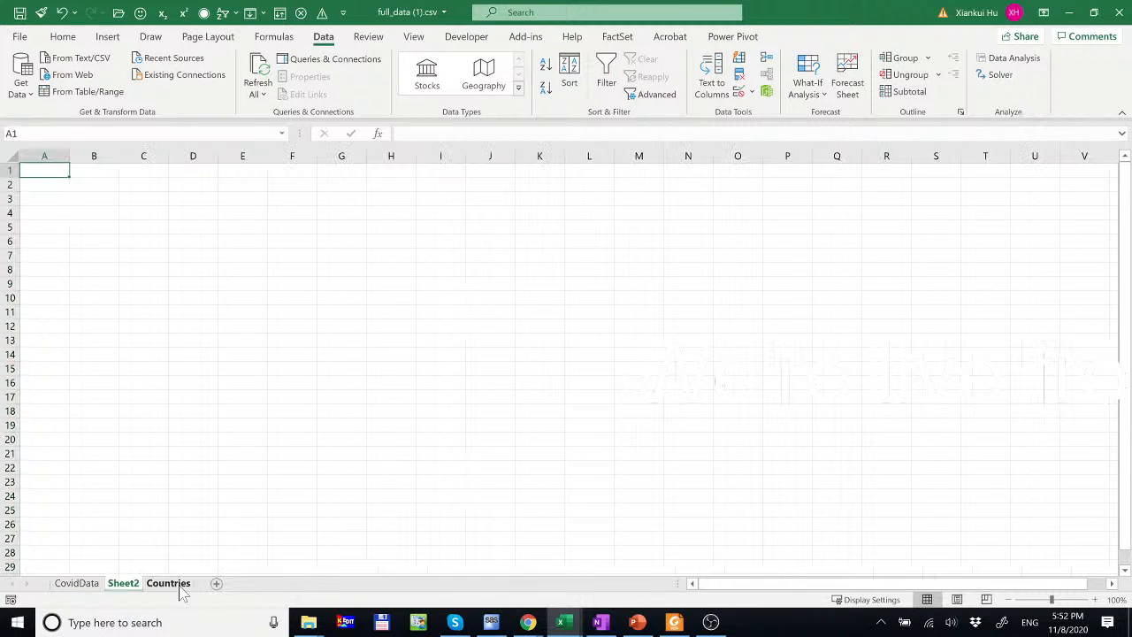
{"action": "left_click_drag", "start_coordinate": [128, 586], "coordinate": [195, 591]}
{"action": "double_click", "coordinate": [177, 584]}
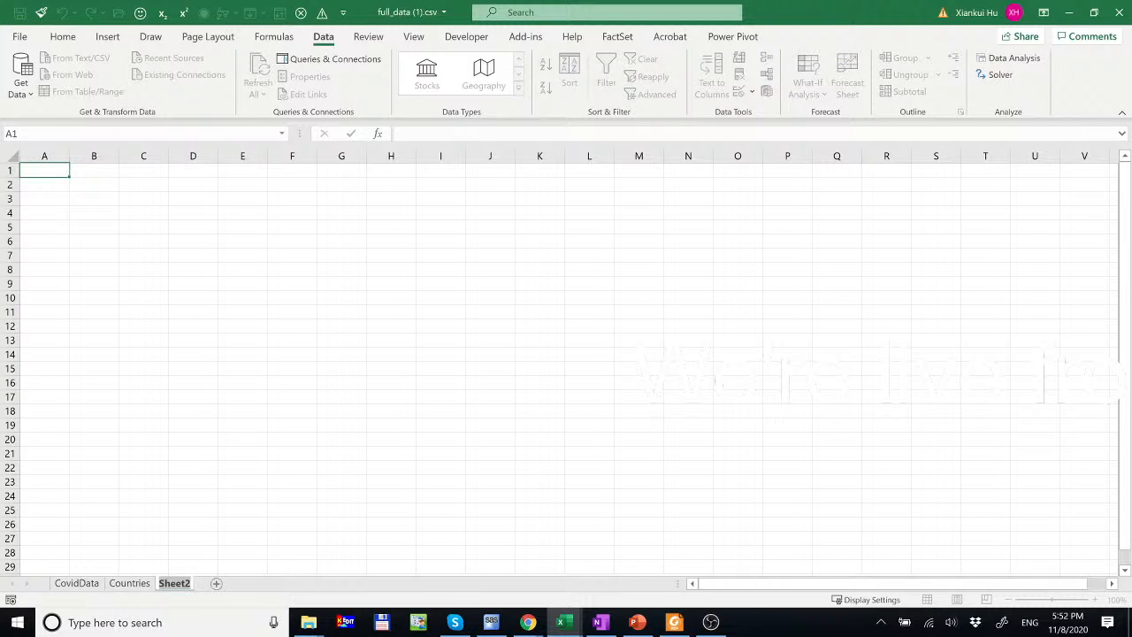
{"action": "type", "text": "Report"}
{"action": "key", "text": "Return"}
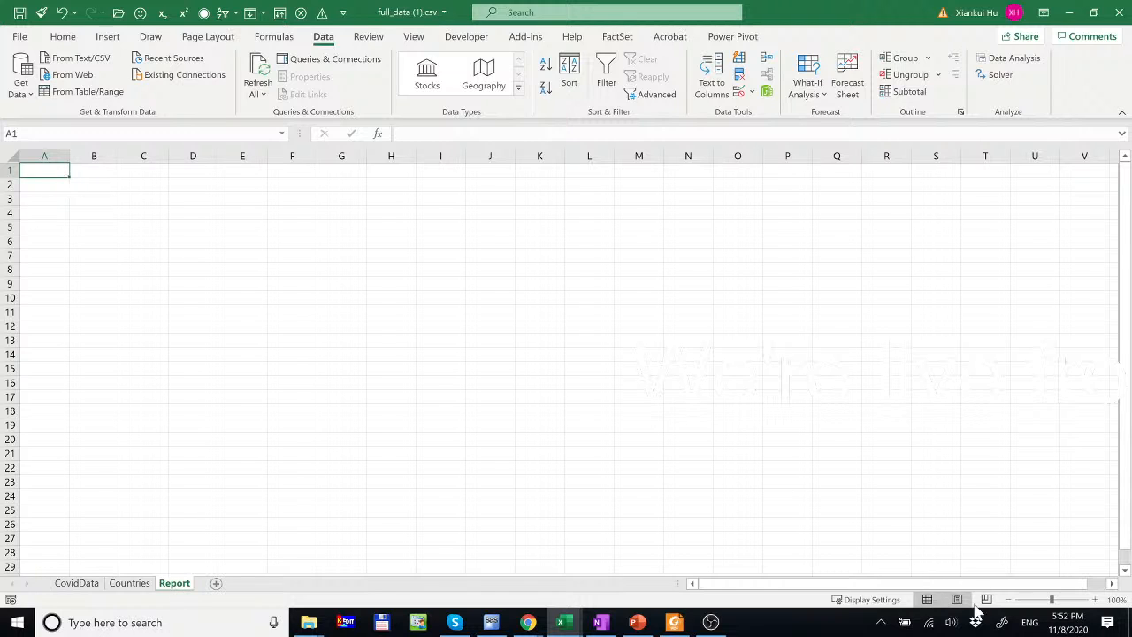
{"action": "left_click", "coordinate": [1095, 600]}
{"action": "left_click", "coordinate": [1094, 599]}
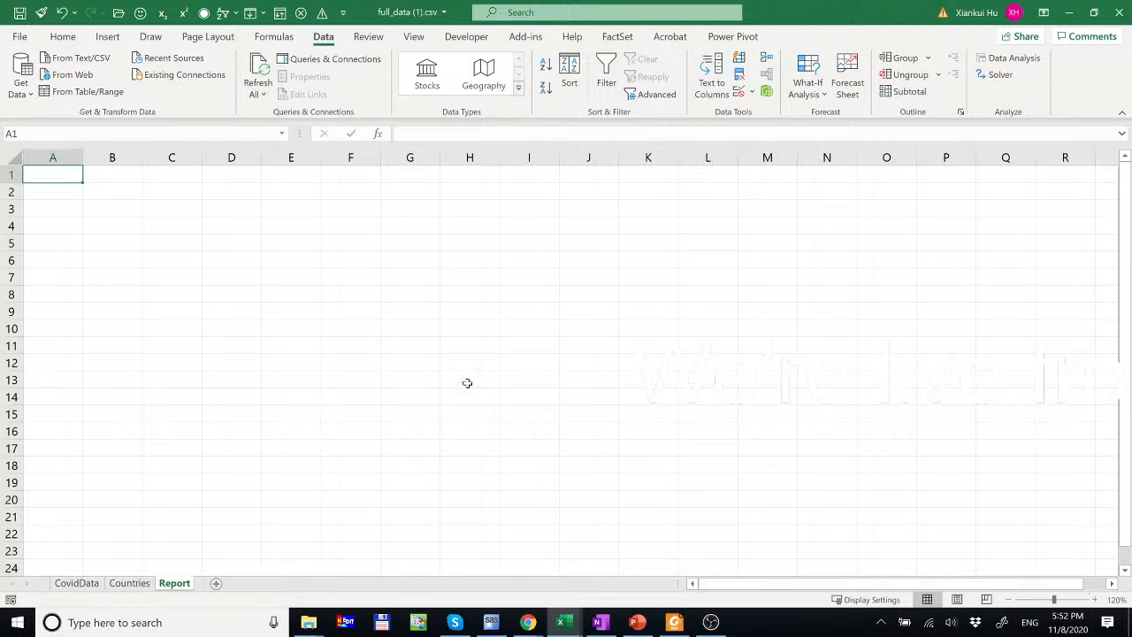
- Enter 'Digit' in A3 and fill the digits 1 through 9 down A4:A12
{"action": "left_click", "coordinate": [55, 206]}
{"action": "type", "text": "Digit"}
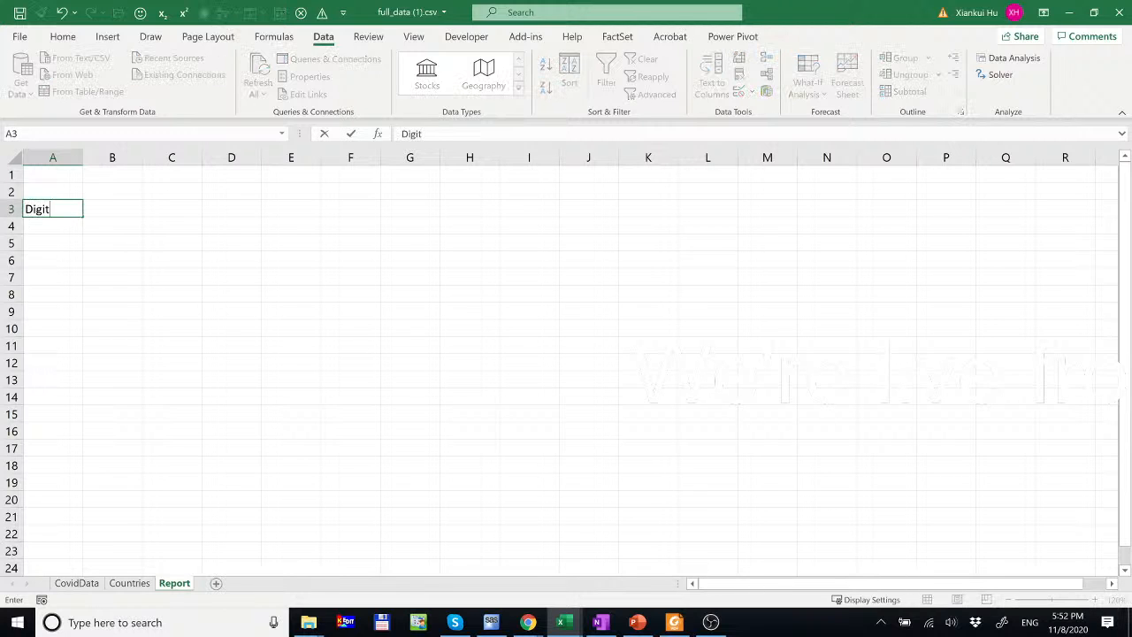
{"action": "key", "text": "Return"}
{"action": "type", "text": "1"}
{"action": "key", "text": "Return"}
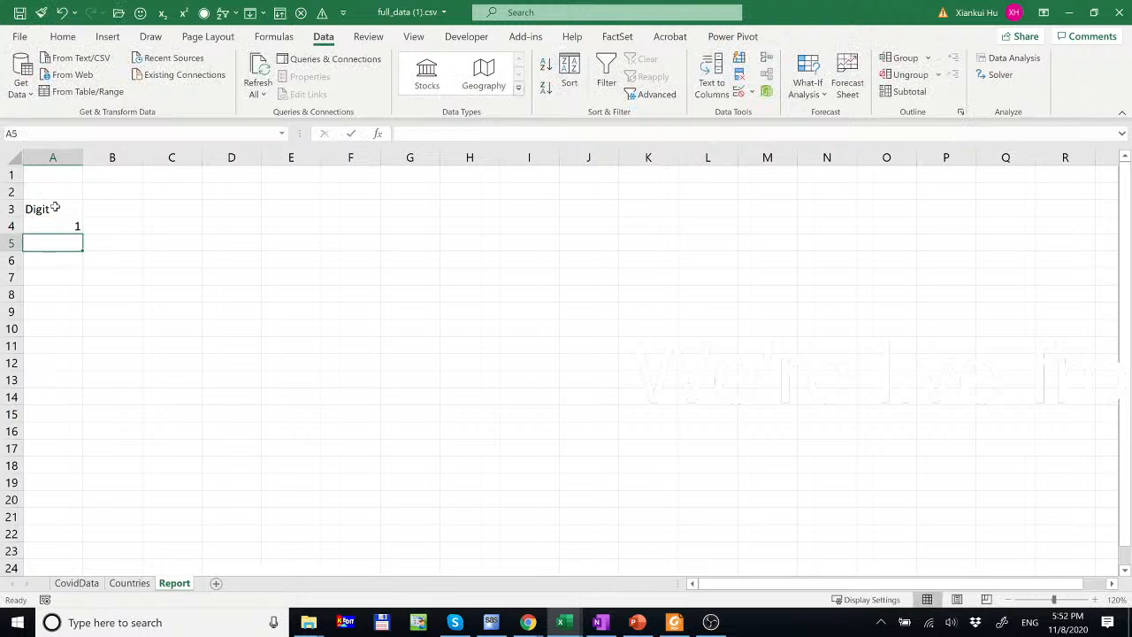
{"action": "type", "text": "2"}
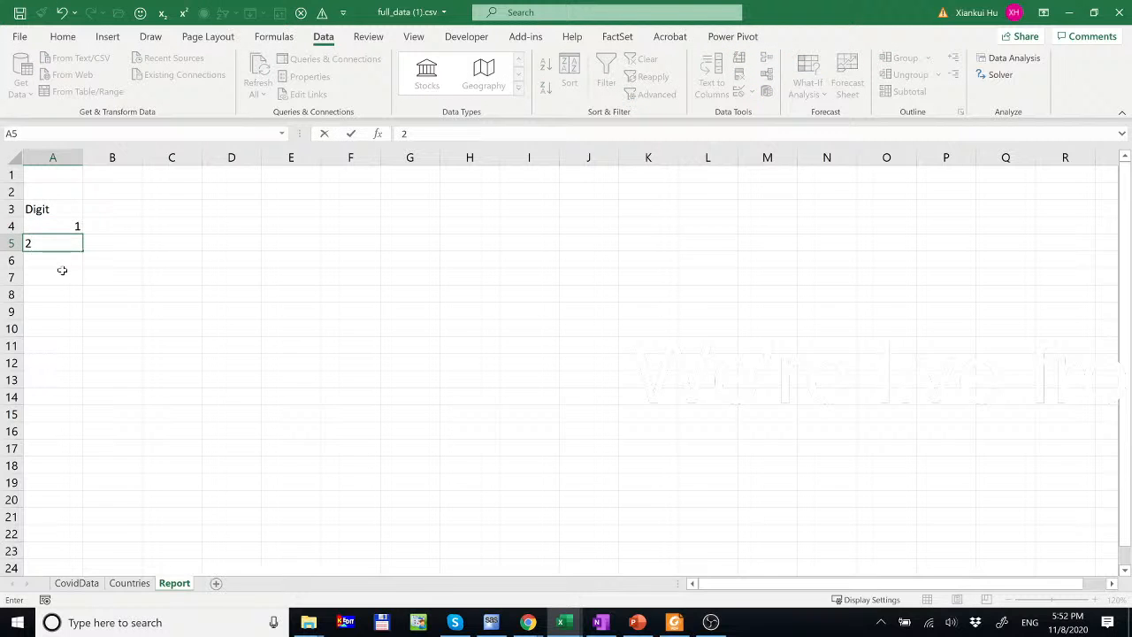
{"action": "key", "text": "Return"}
{"action": "left_click_drag", "start_coordinate": [76, 222], "coordinate": [79, 375]}
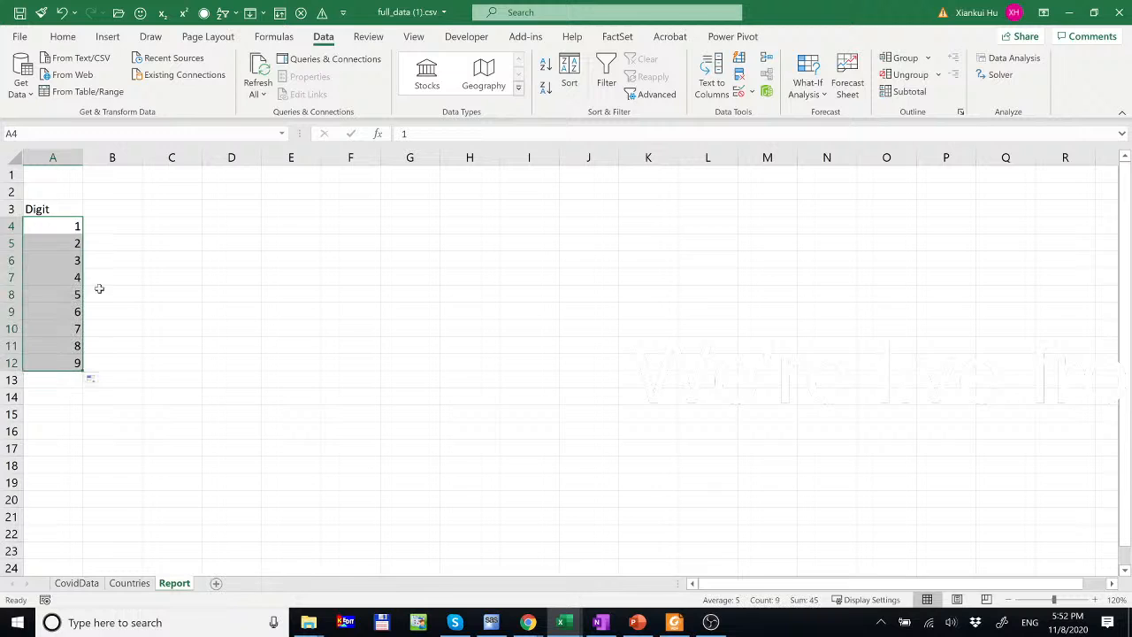
{"action": "left_click", "coordinate": [111, 208]}
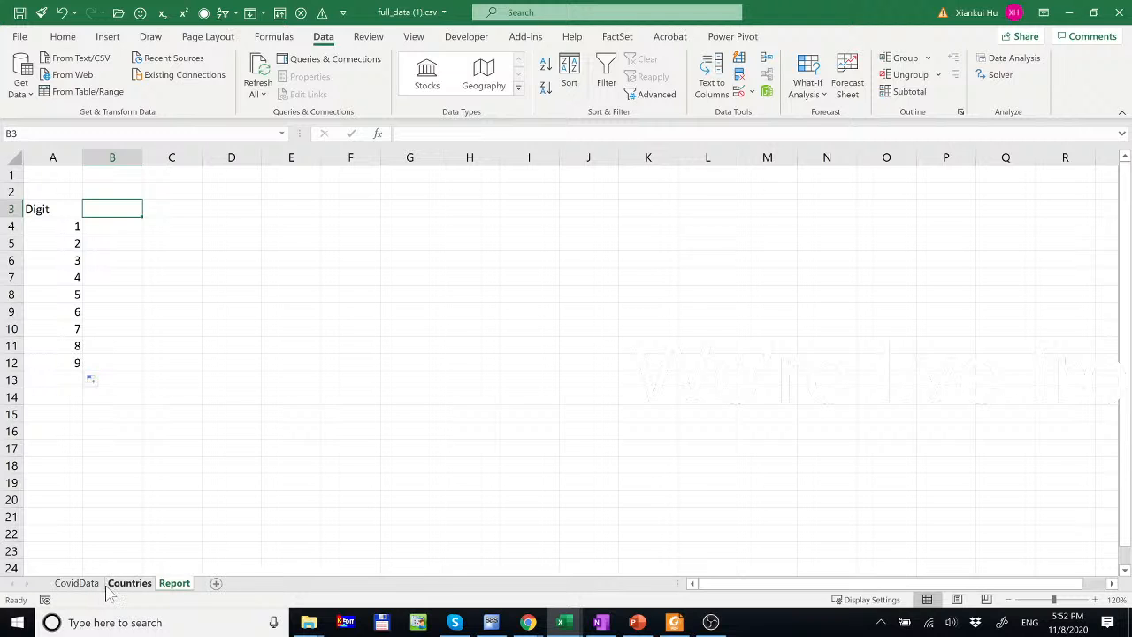
- On CovidData, inspect Afghanistan's new_cases values in C86, C88 and C94
{"action": "left_click", "coordinate": [76, 585]}
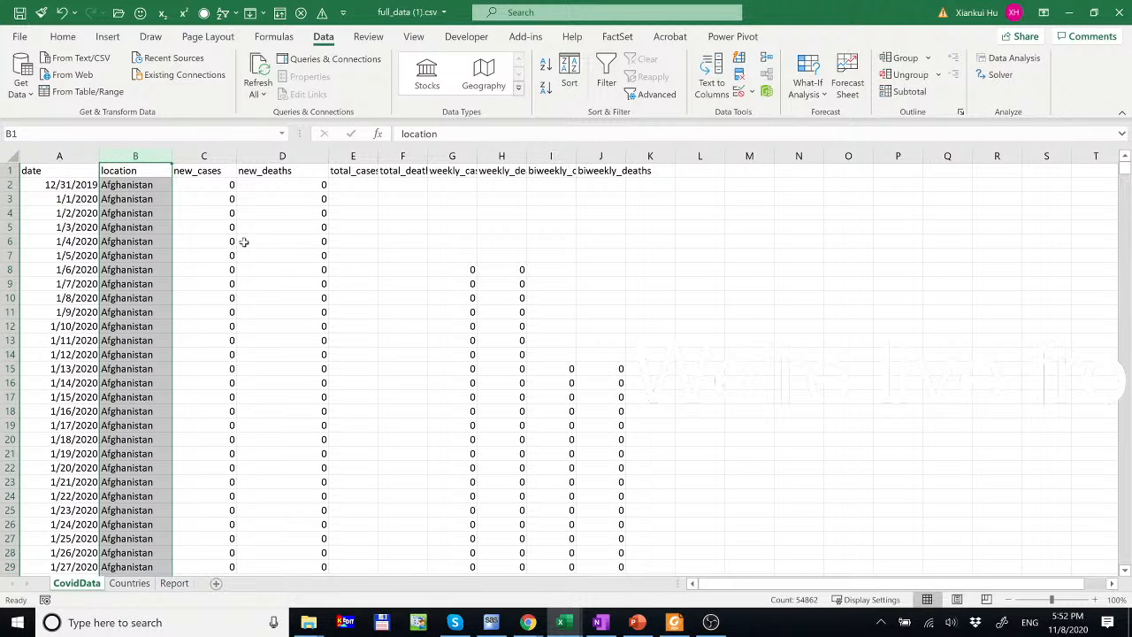
{"action": "scroll", "coordinate": [236, 217], "scroll_direction": "down", "scroll_amount": 20}
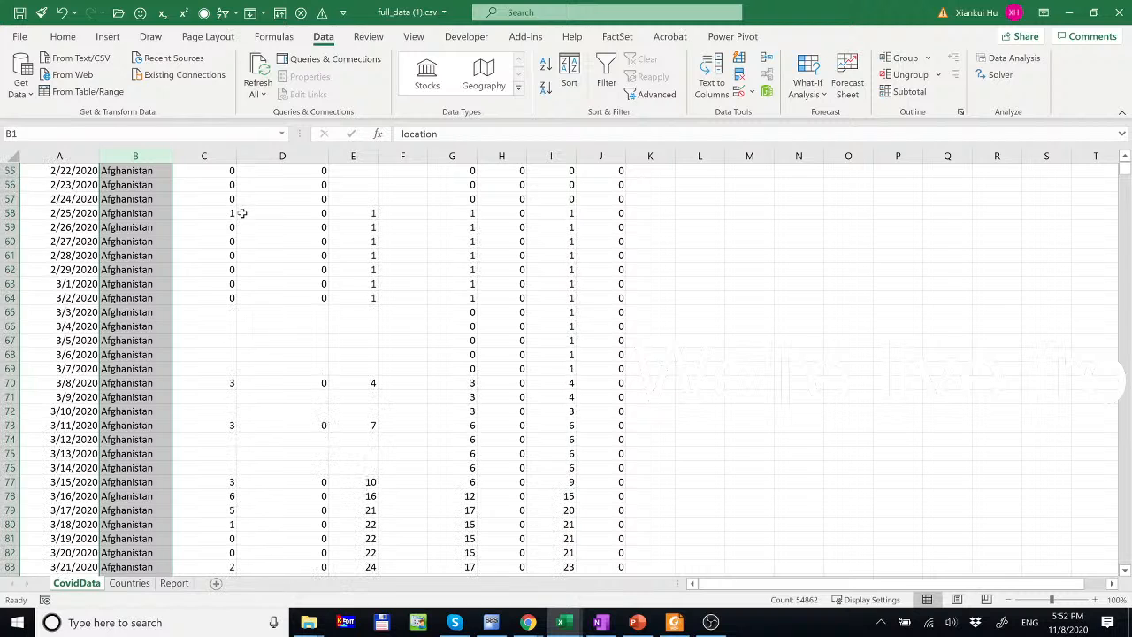
{"action": "left_click", "coordinate": [231, 352]}
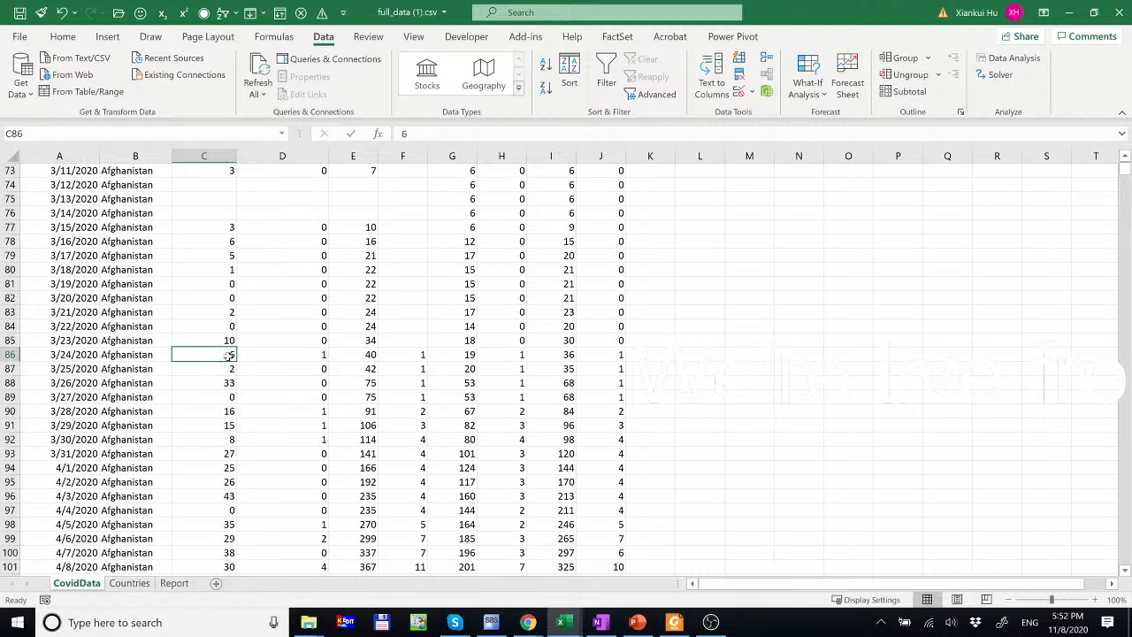
{"action": "left_click", "coordinate": [221, 383]}
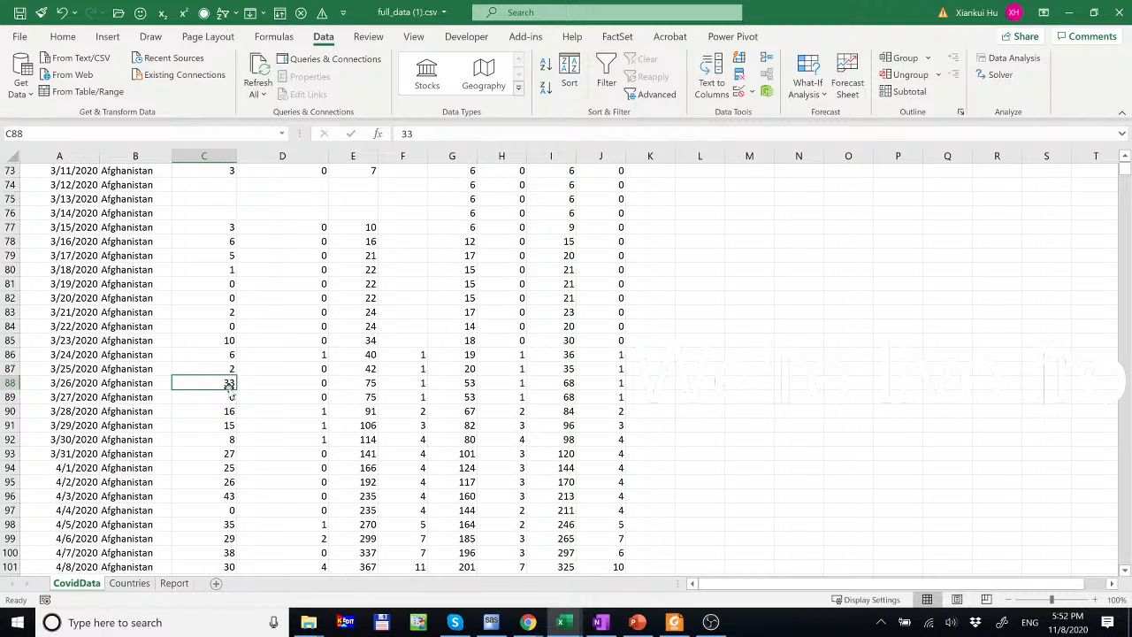
{"action": "left_click", "coordinate": [227, 468]}
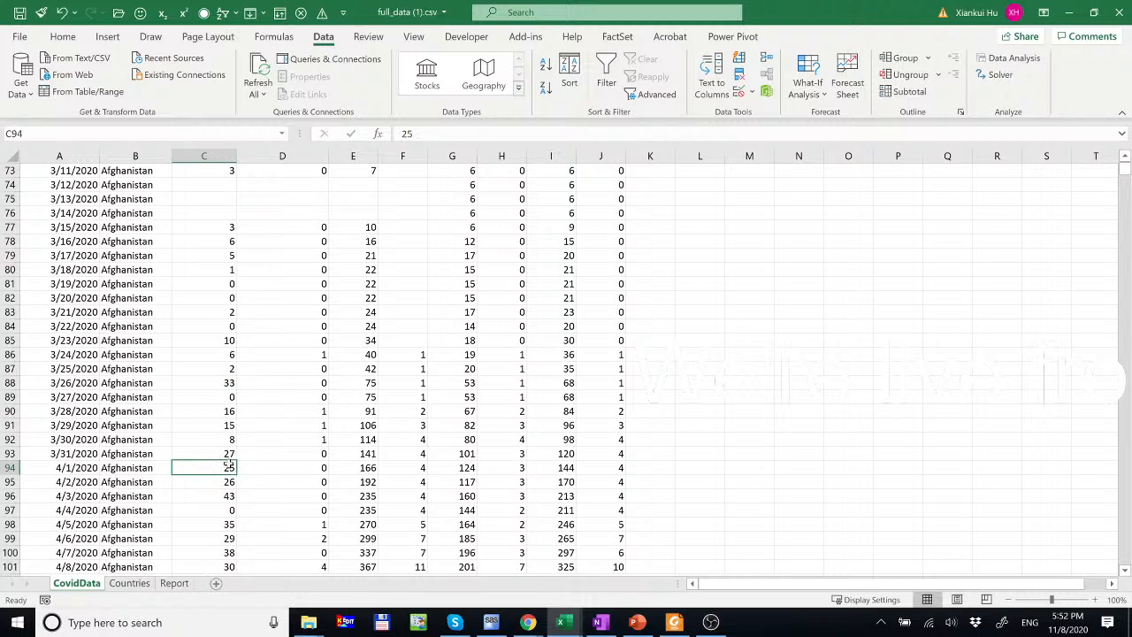
- Head B3 'Benford' and fill =LOG10(1+1/A4) down B4:B12, then select B3:B12
{"action": "left_click", "coordinate": [174, 582]}
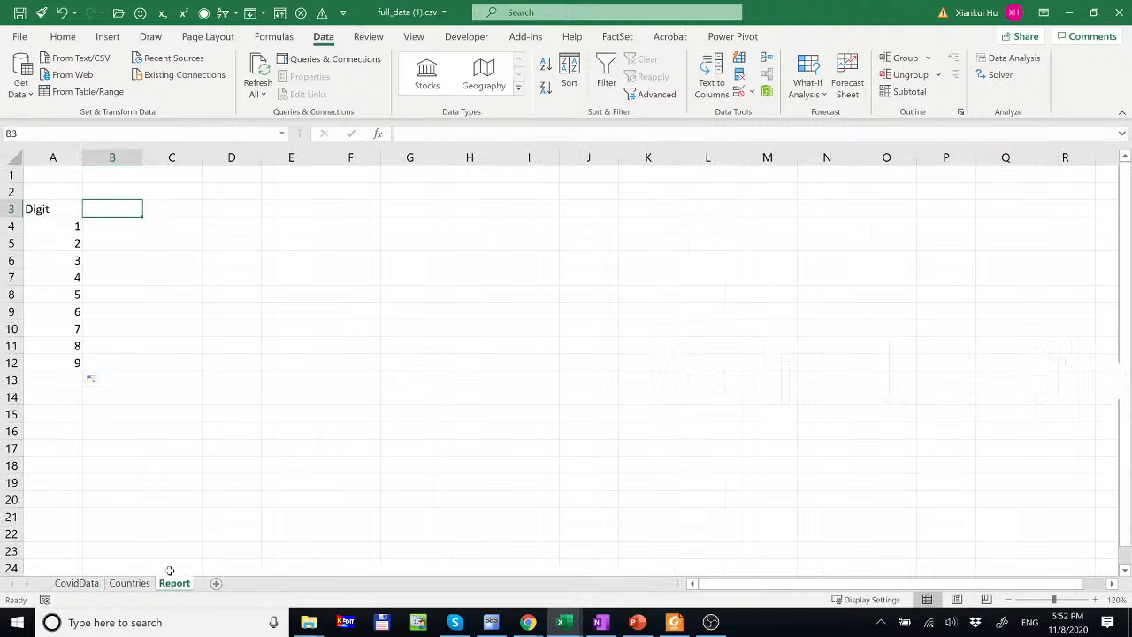
{"action": "type", "text": "Benford"}
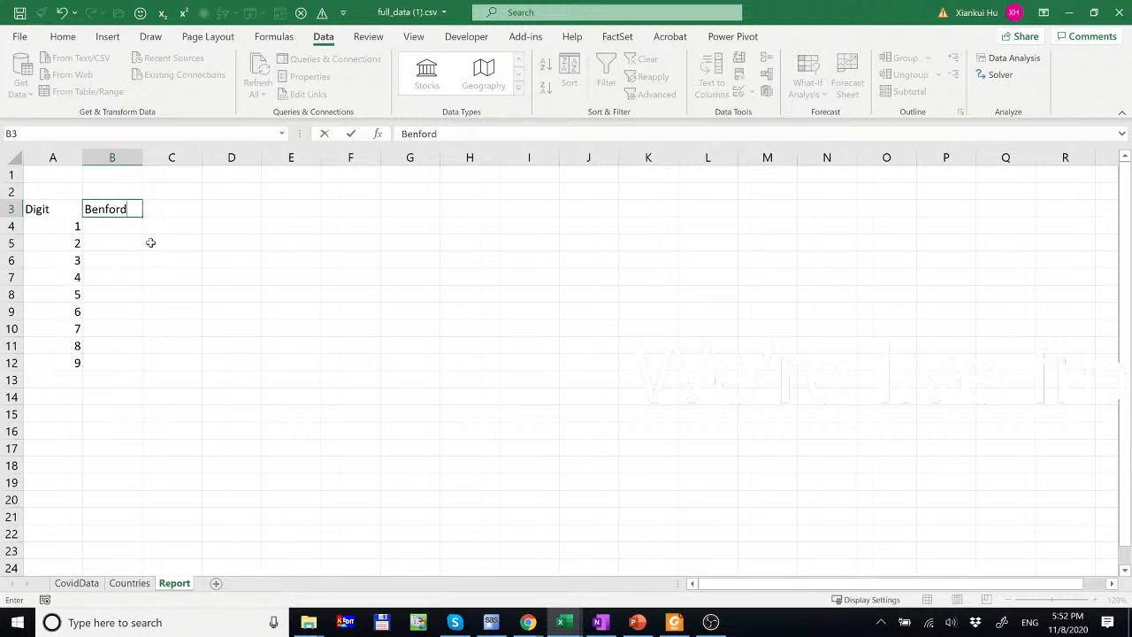
{"action": "key", "text": "Return"}
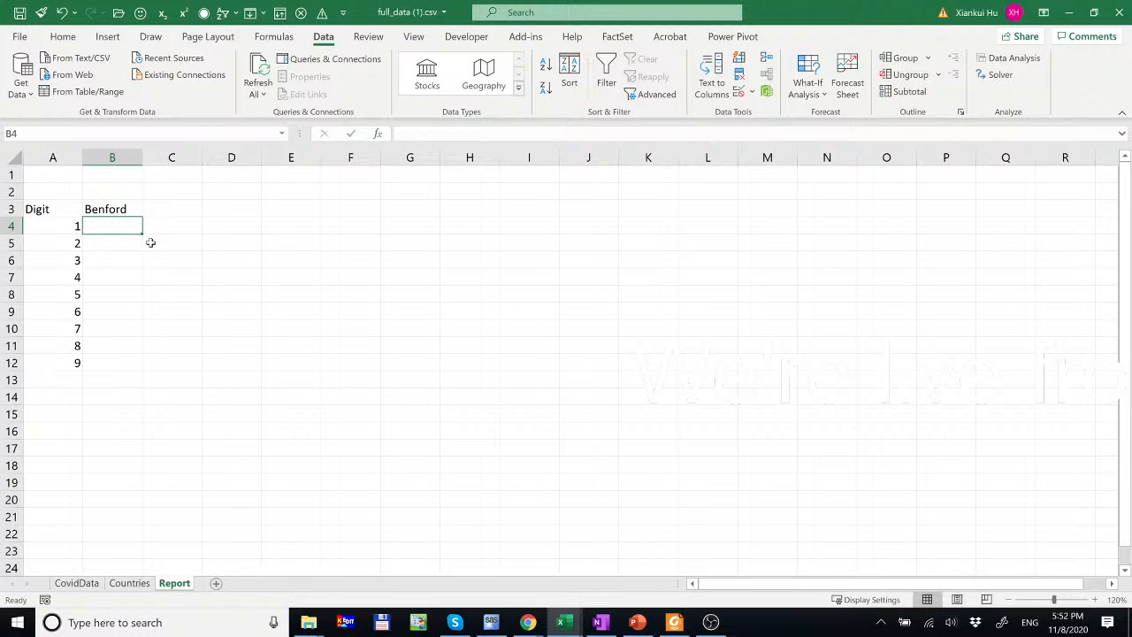
{"action": "type", "text": "="}
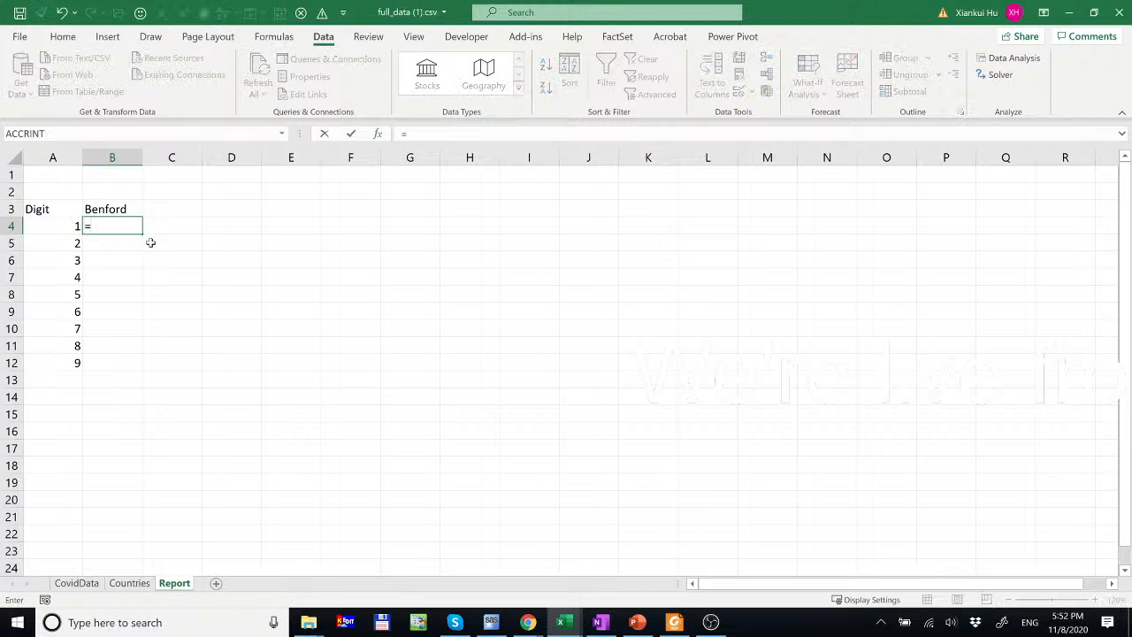
{"action": "type", "text": "log"}
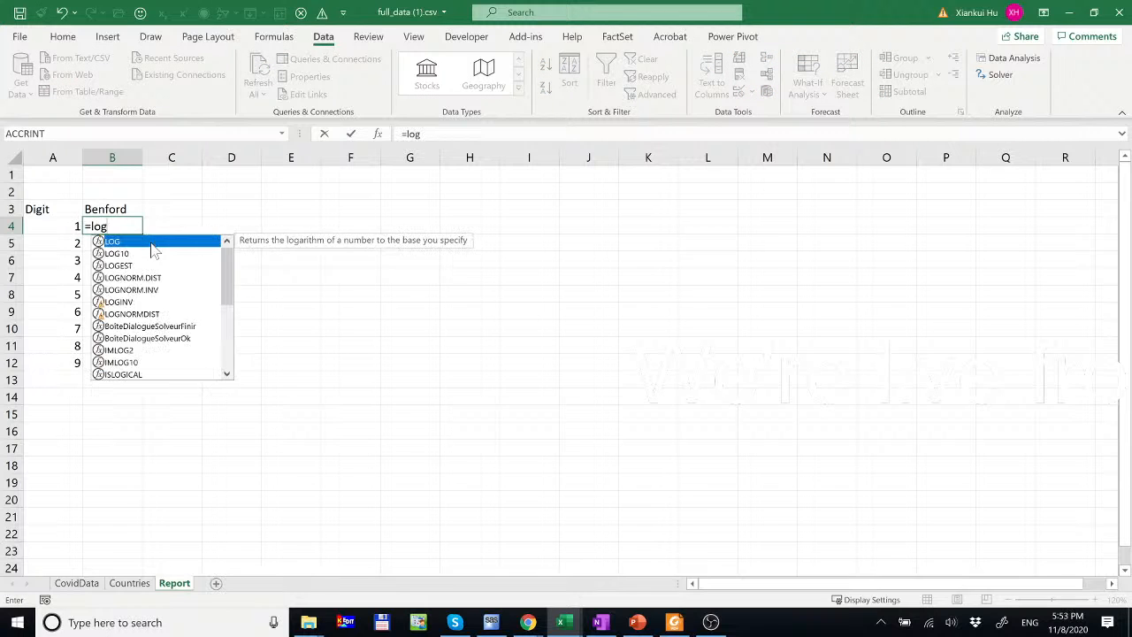
{"action": "type", "text": "10("}
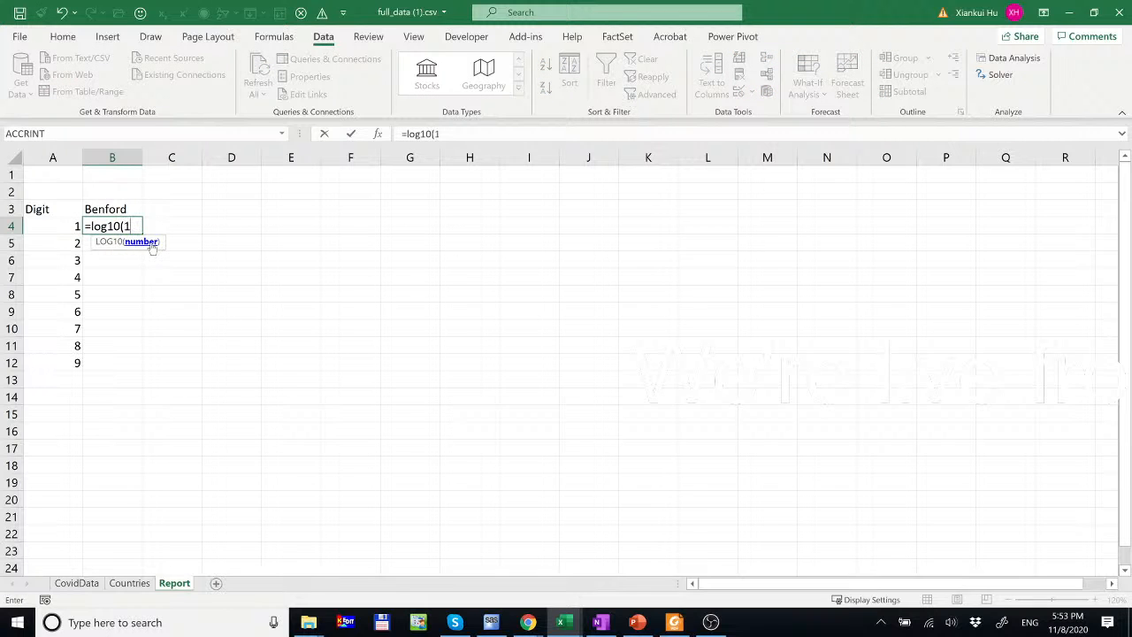
{"action": "type", "text": "1+1/"}
{"action": "left_click", "coordinate": [64, 227]}
{"action": "key", "text": "Return"}
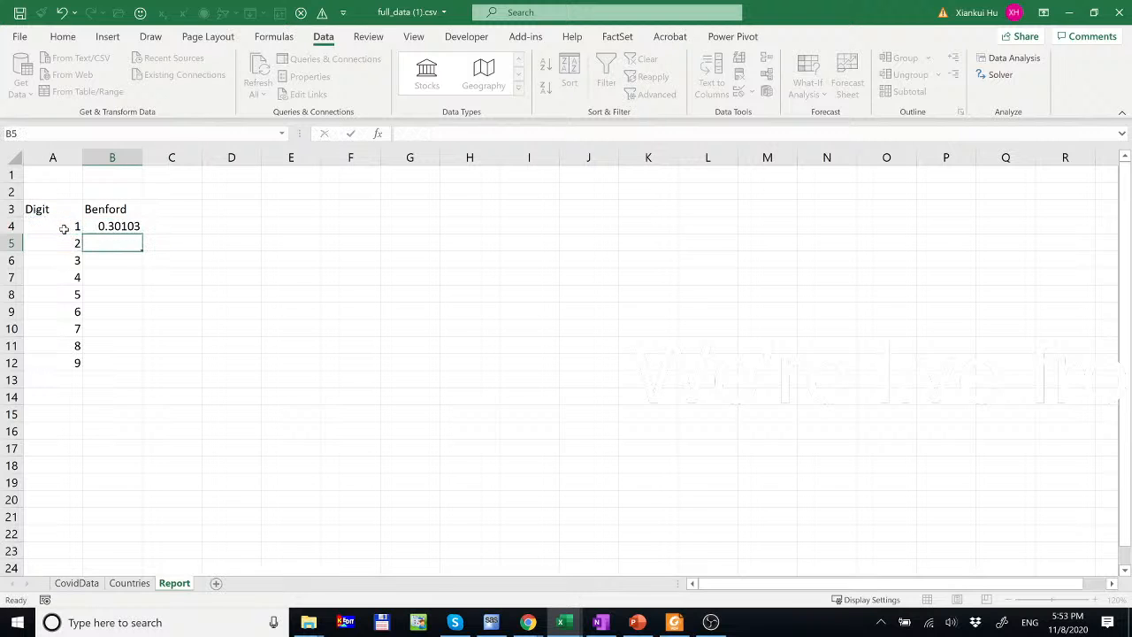
{"action": "left_click", "coordinate": [131, 224]}
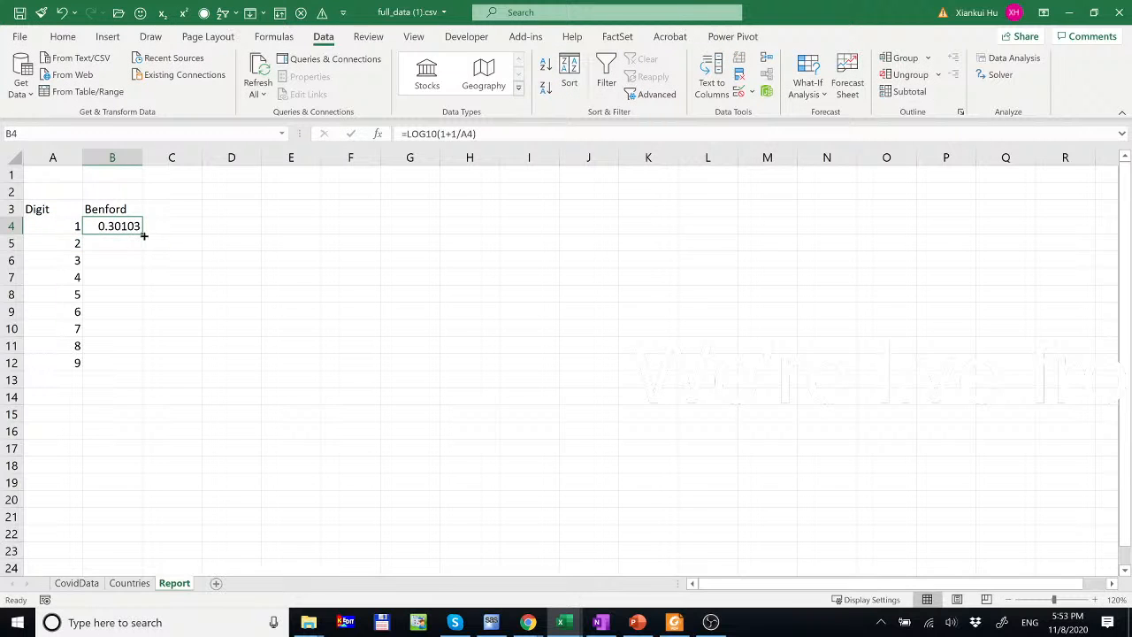
{"action": "left_click_drag", "start_coordinate": [143, 235], "coordinate": [142, 370]}
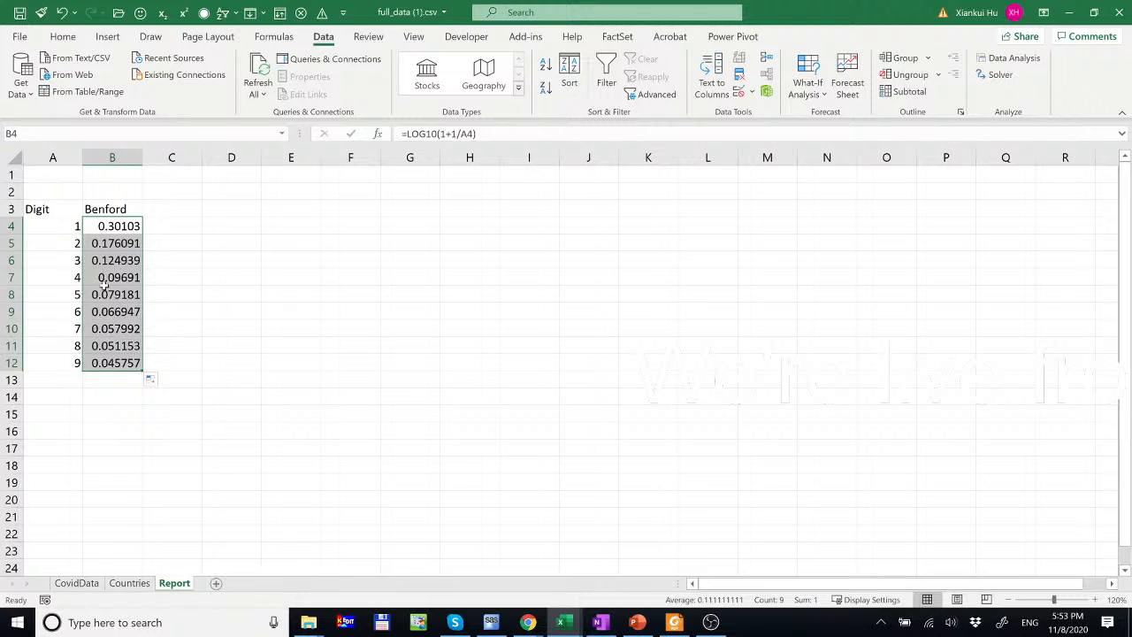
{"action": "left_click_drag", "start_coordinate": [115, 209], "coordinate": [123, 365]}
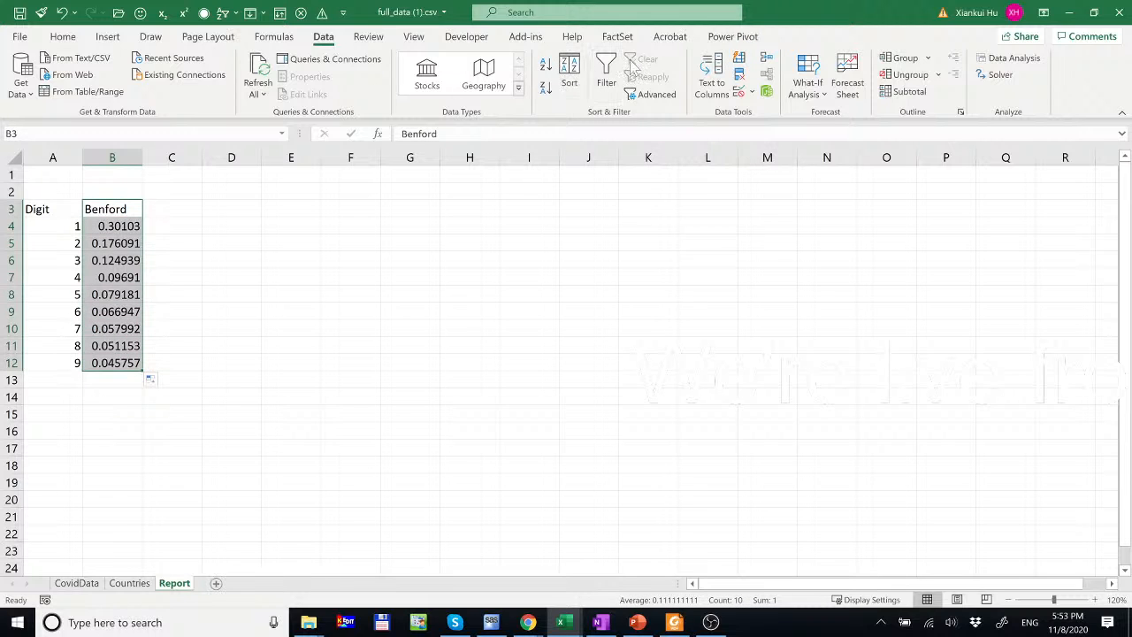
- Insert a 2-D line chart of the Benford values, move it right of the data, delete gridlines
{"action": "left_click", "coordinate": [110, 39]}
{"action": "left_click", "coordinate": [538, 75]}
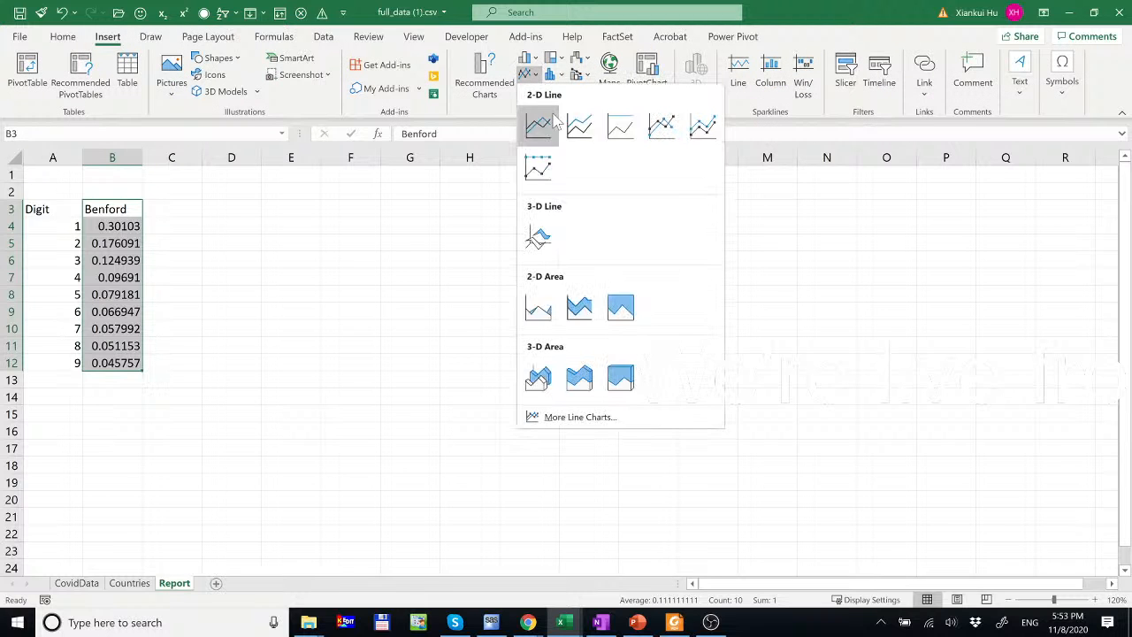
{"action": "left_click", "coordinate": [540, 125]}
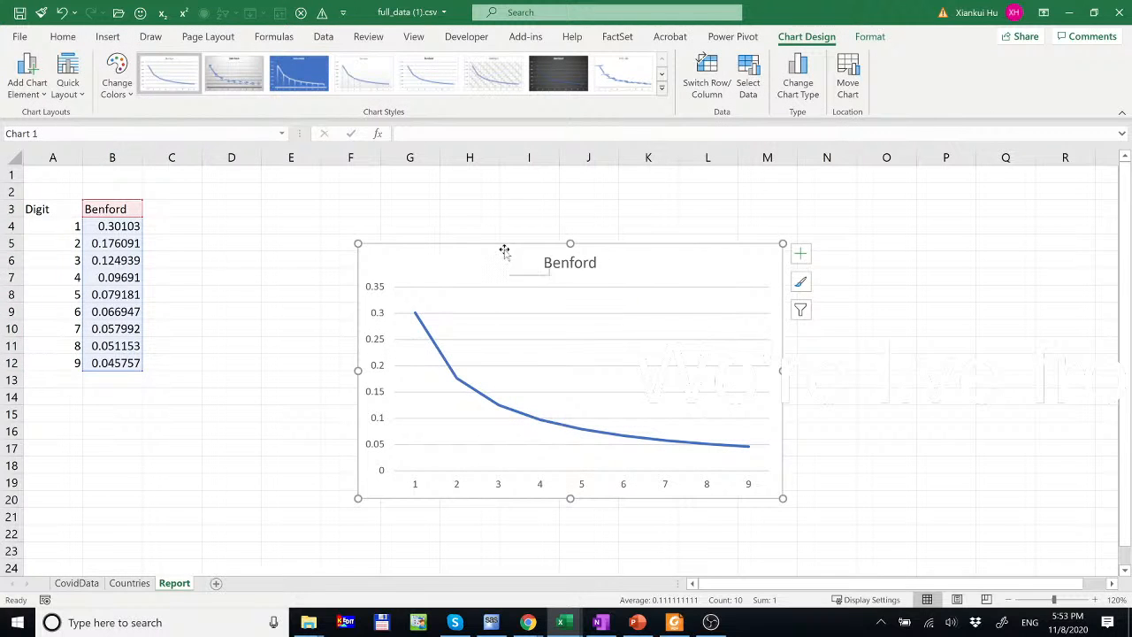
{"action": "left_click_drag", "start_coordinate": [505, 245], "coordinate": [637, 198]}
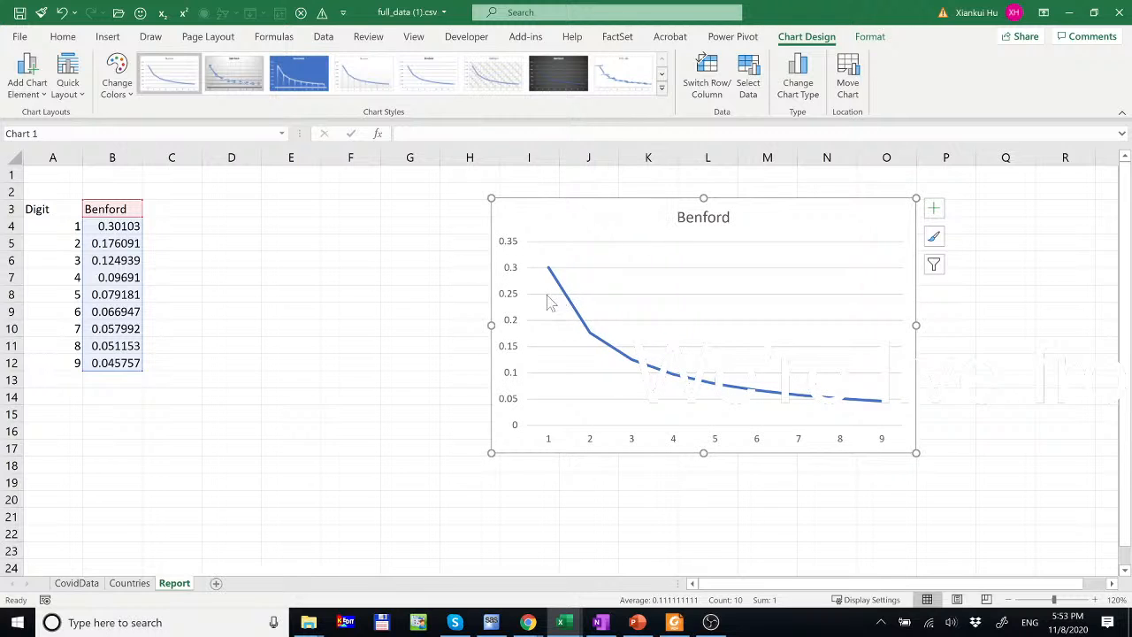
{"action": "left_click", "coordinate": [666, 277]}
{"action": "key", "text": "Delete"}
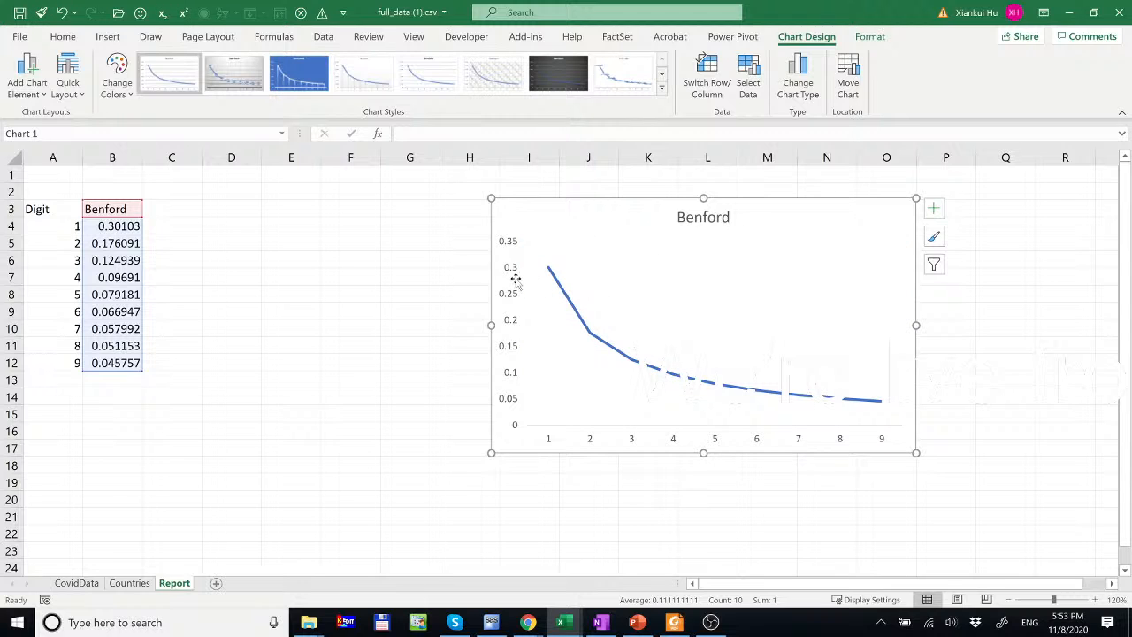
- In Format Axis, give both the vertical and horizontal axis lines a dark solid colour
{"action": "double_click", "coordinate": [515, 279]}
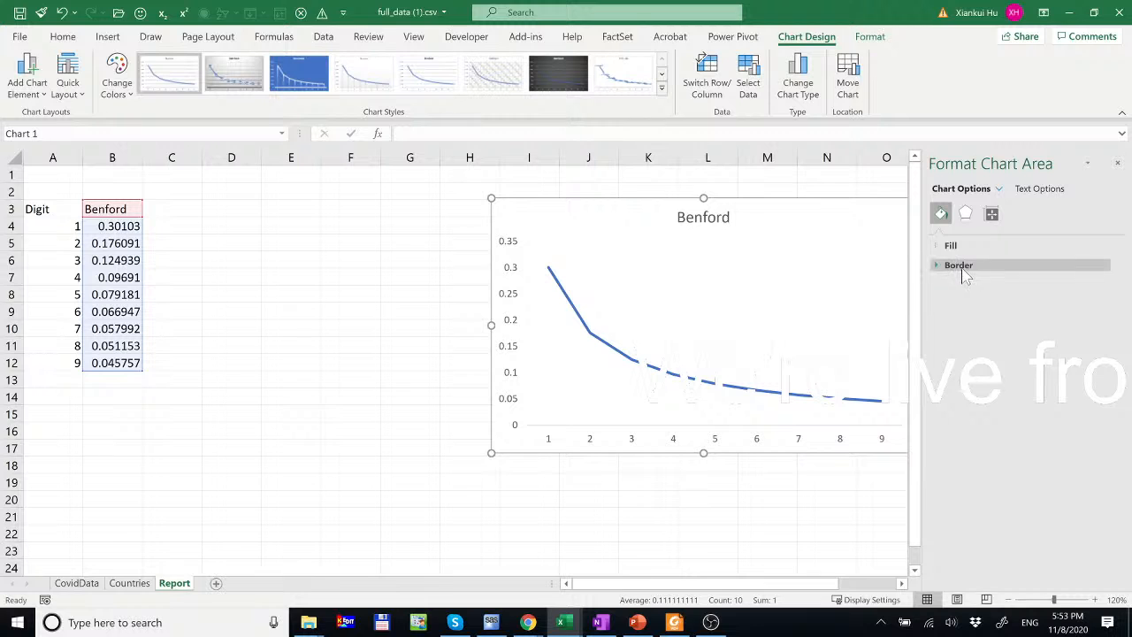
{"action": "left_click", "coordinate": [515, 324]}
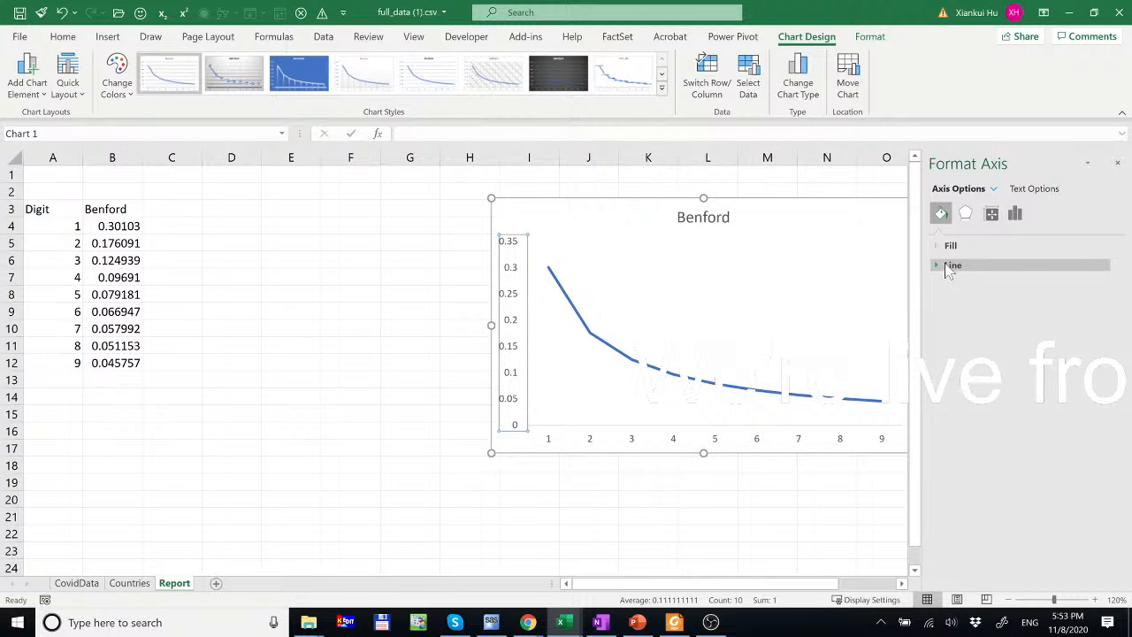
{"action": "left_click", "coordinate": [946, 266]}
{"action": "left_click", "coordinate": [1103, 372]}
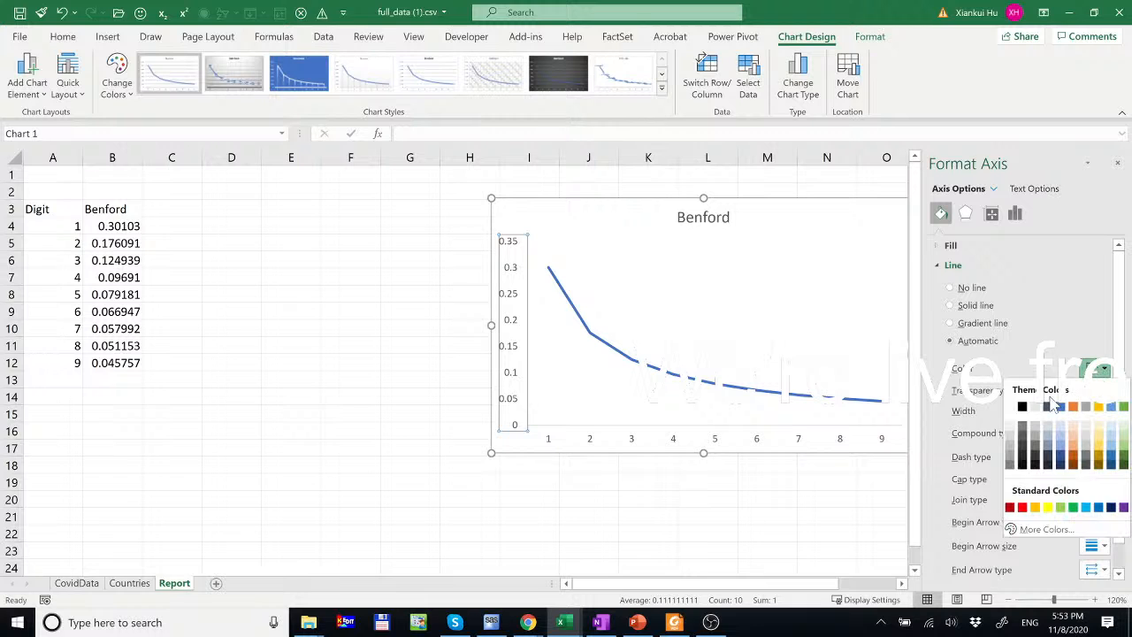
{"action": "left_click", "coordinate": [1026, 416]}
{"action": "left_click", "coordinate": [818, 446]}
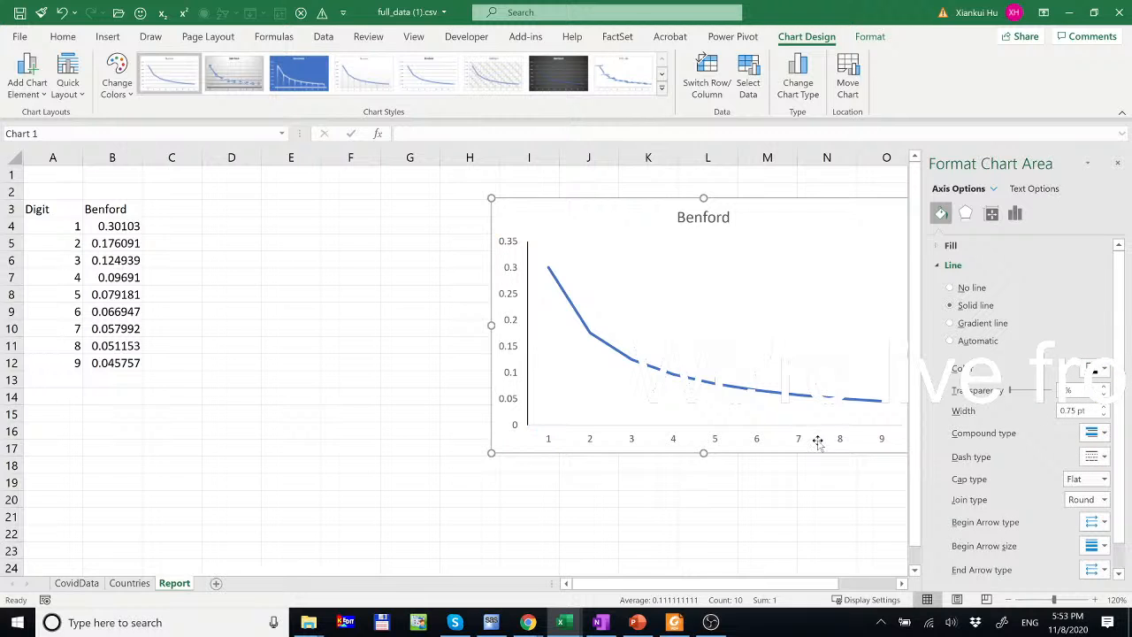
{"action": "left_click", "coordinate": [881, 440]}
{"action": "left_click", "coordinate": [1103, 369]}
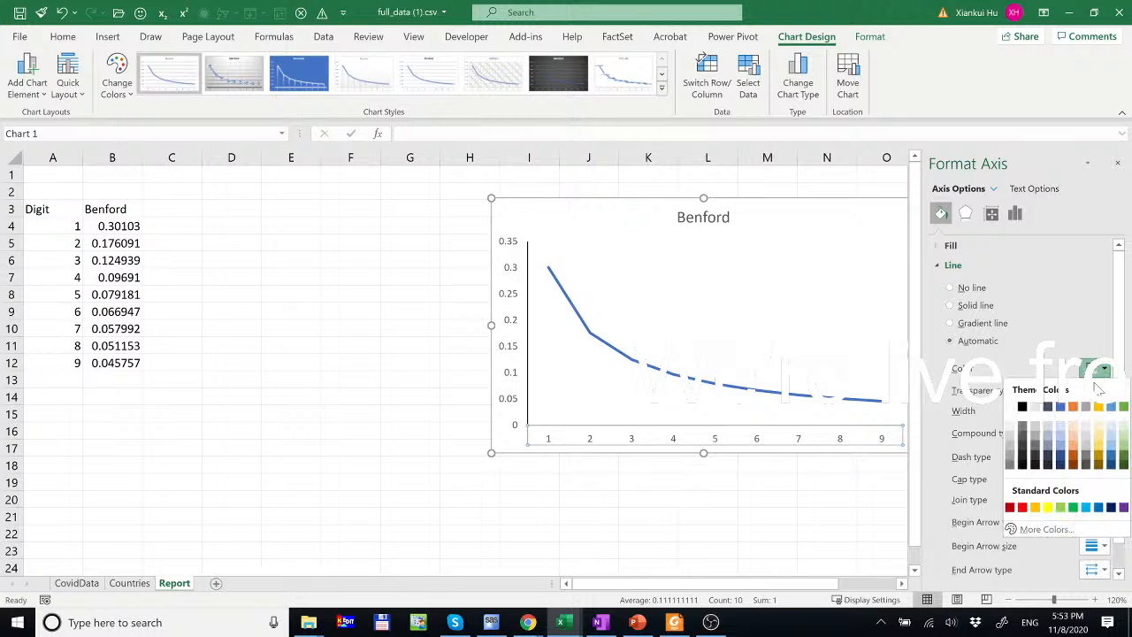
{"action": "left_click", "coordinate": [1026, 413]}
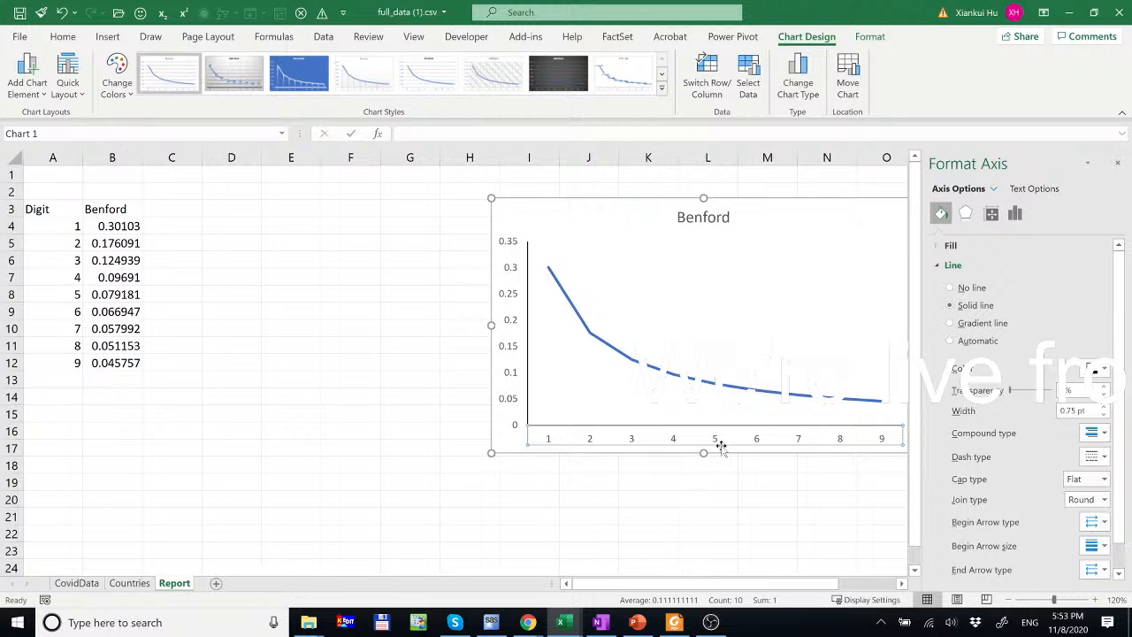
- Add the horizontal axis title 'Leading digit'
{"action": "left_click", "coordinate": [27, 78]}
{"action": "mouse_move", "coordinate": [53, 139]}
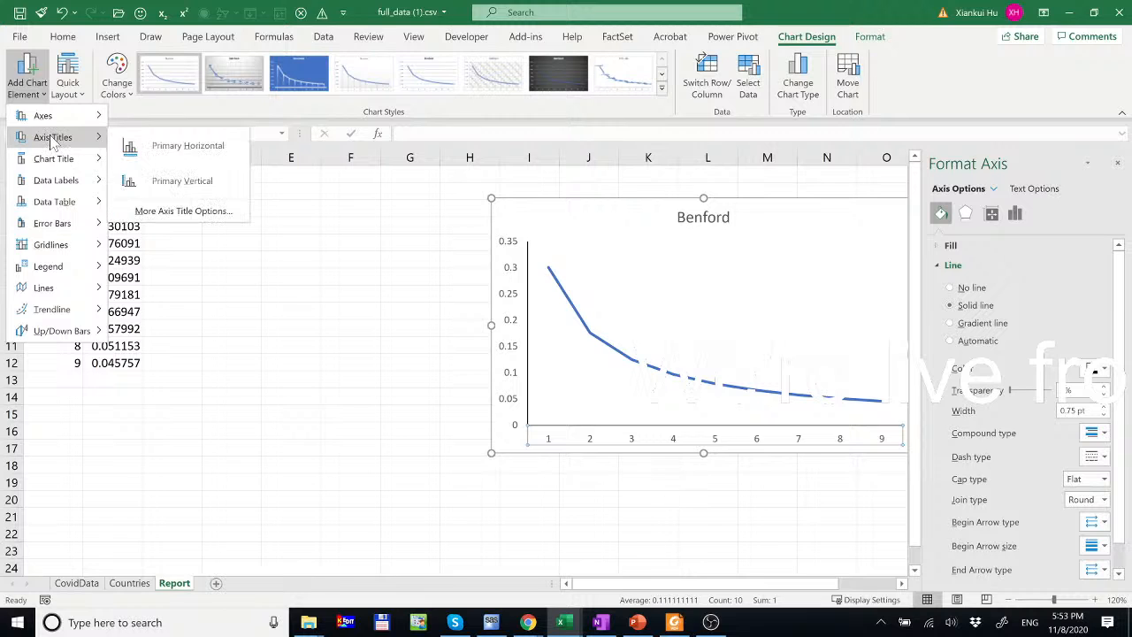
{"action": "left_click", "coordinate": [174, 149]}
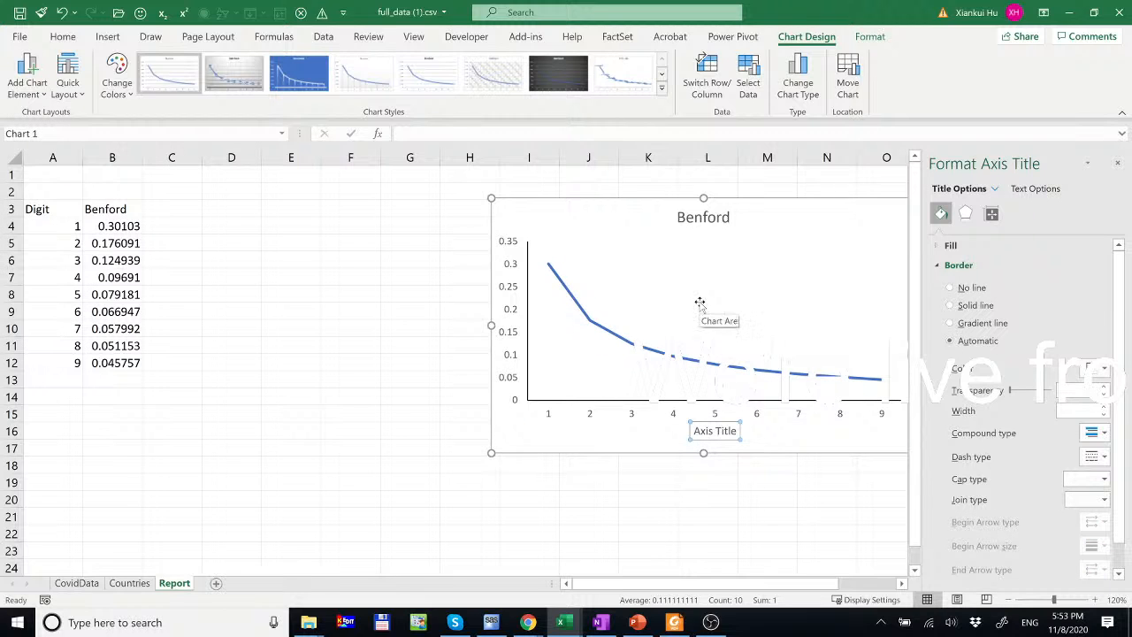
{"action": "type", "text": "Leading digit"}
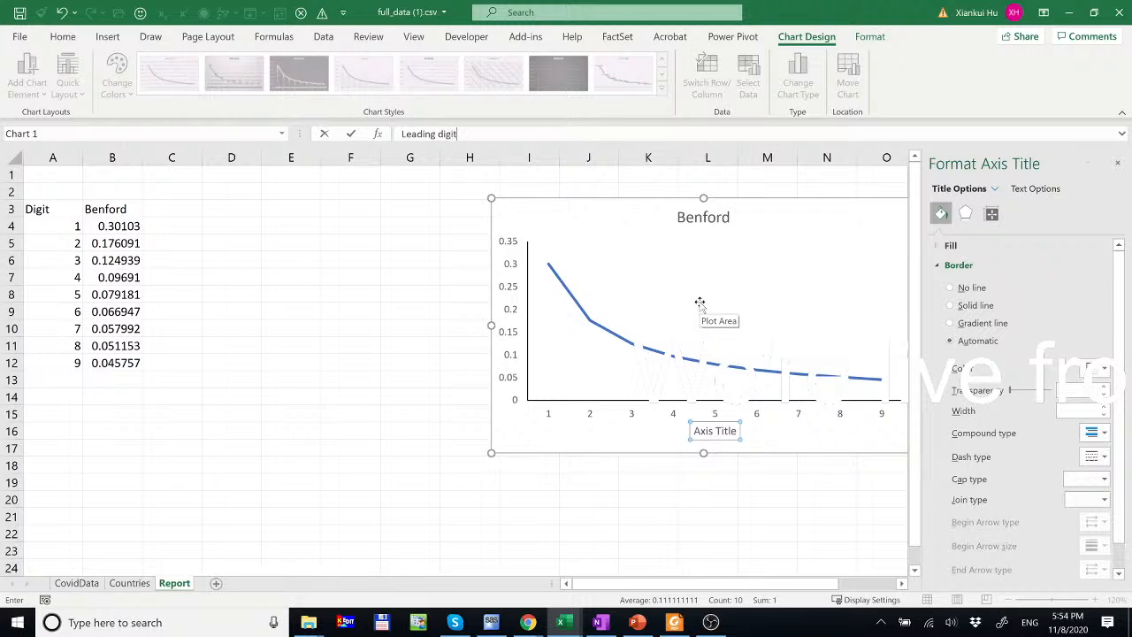
{"action": "key", "text": "Return"}
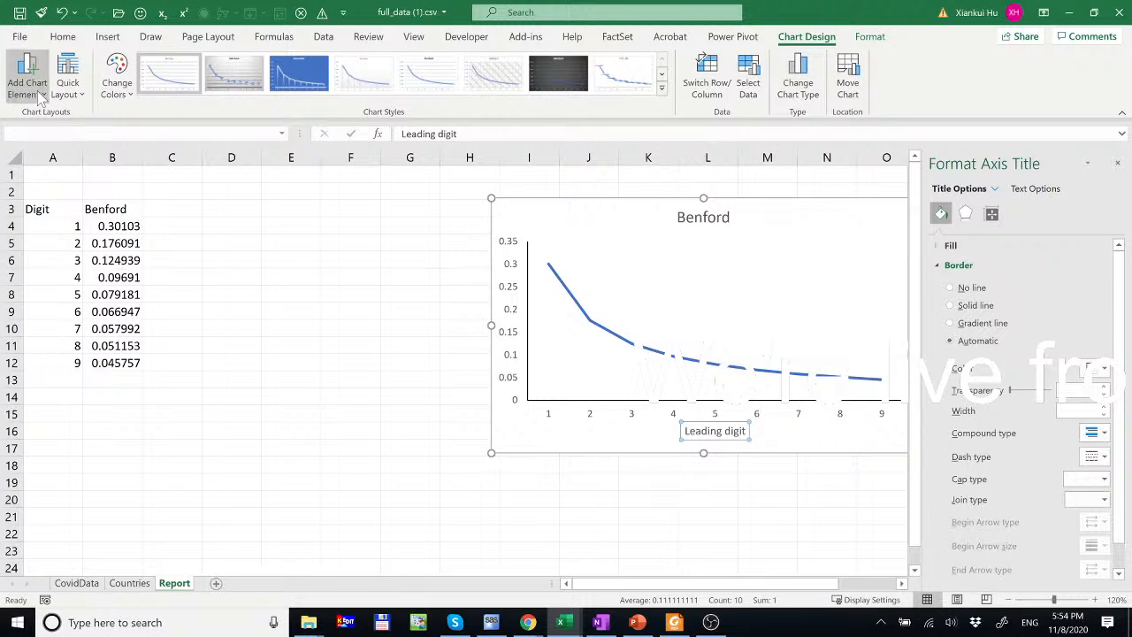
- Add the vertical axis title 'Proportion'
{"action": "left_click", "coordinate": [45, 96]}
{"action": "mouse_move", "coordinate": [66, 137]}
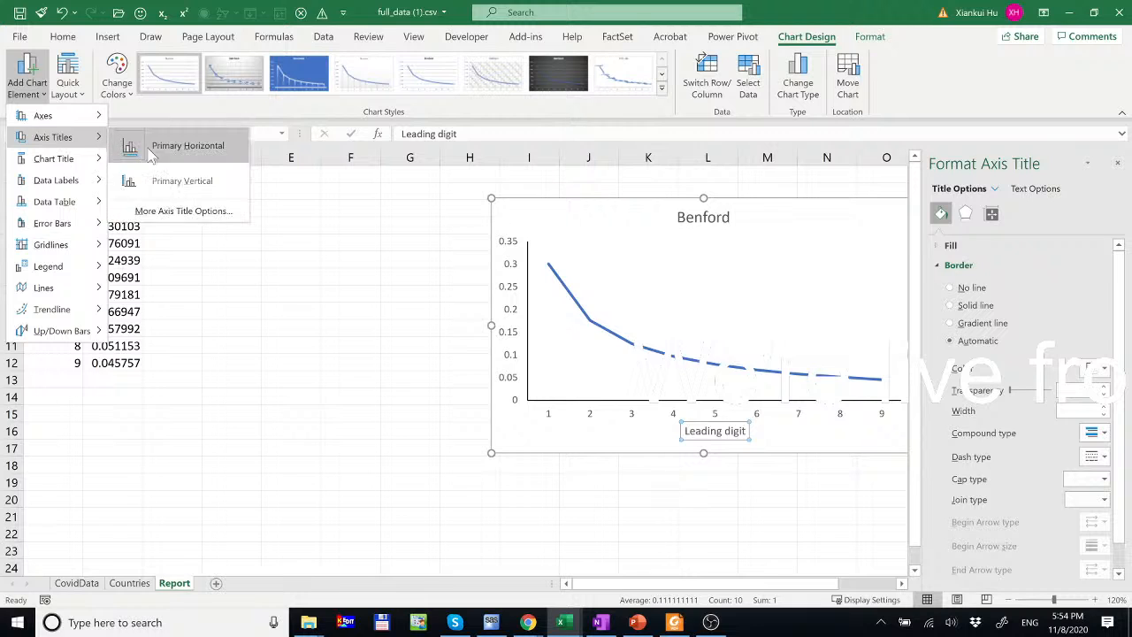
{"action": "left_click", "coordinate": [175, 181]}
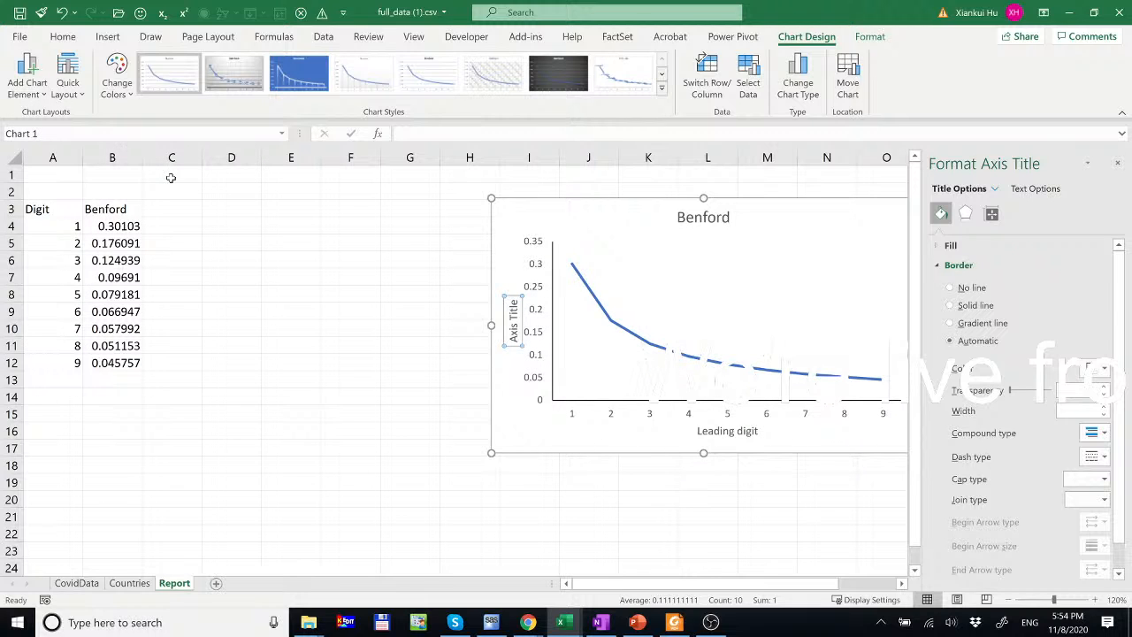
{"action": "type", "text": "Proportion"}
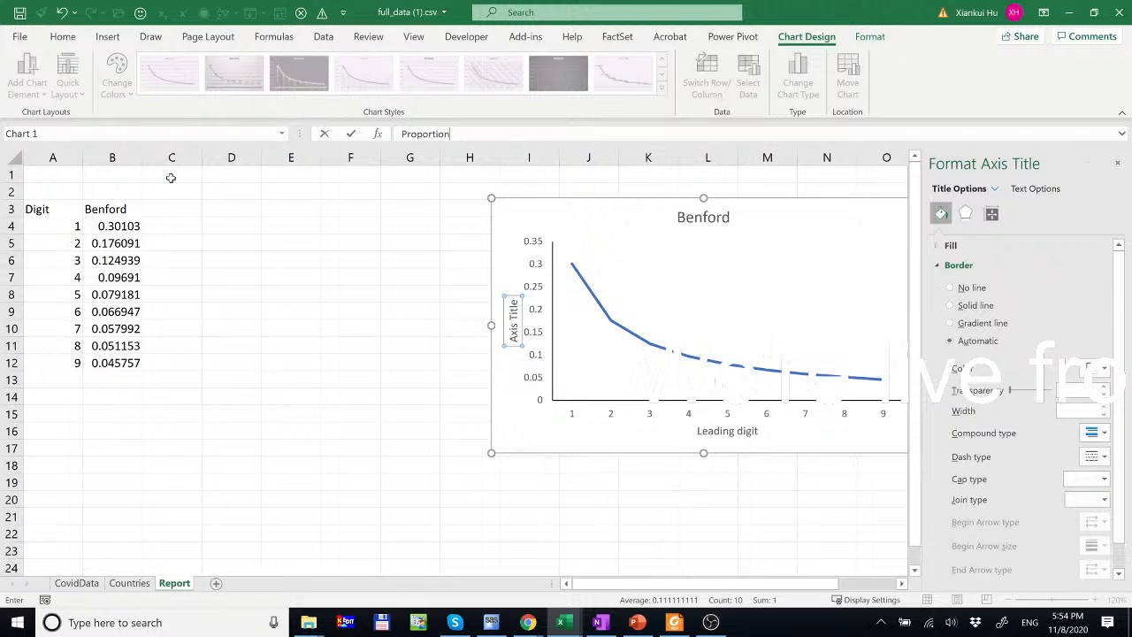
{"action": "key", "text": "Return"}
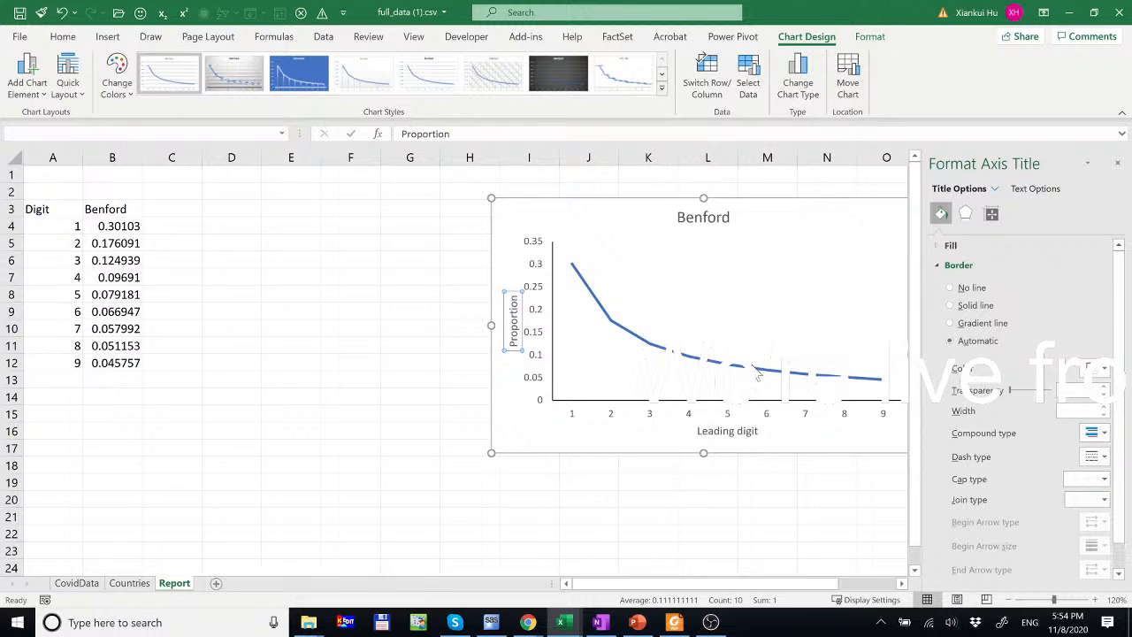
- Place the chart legend at the bottom
{"action": "left_click", "coordinate": [37, 96]}
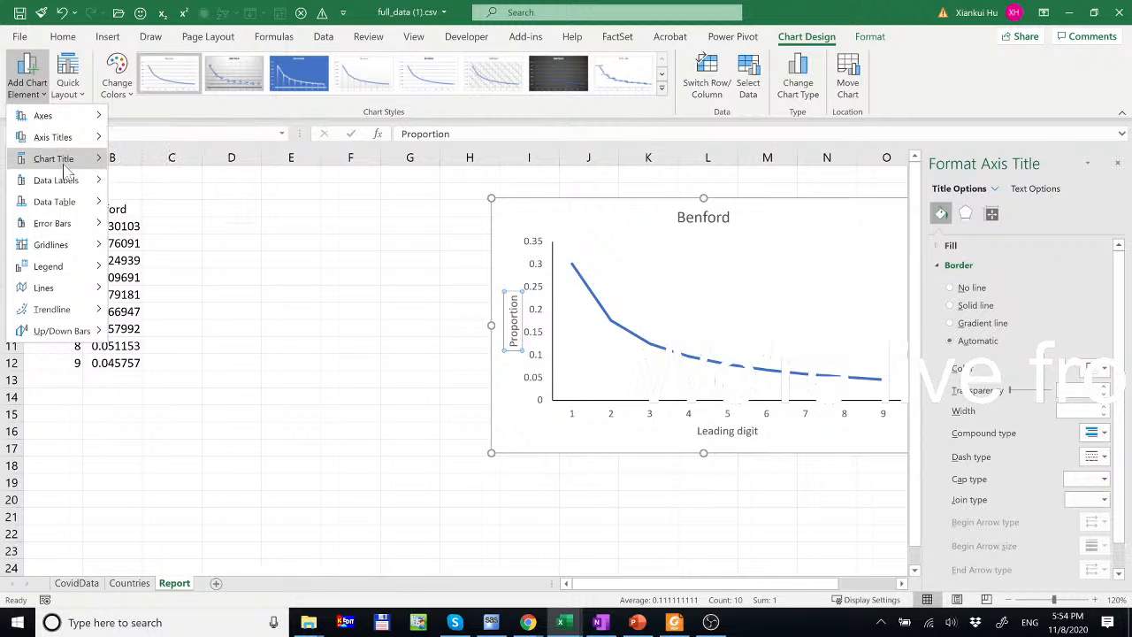
{"action": "mouse_move", "coordinate": [69, 172]}
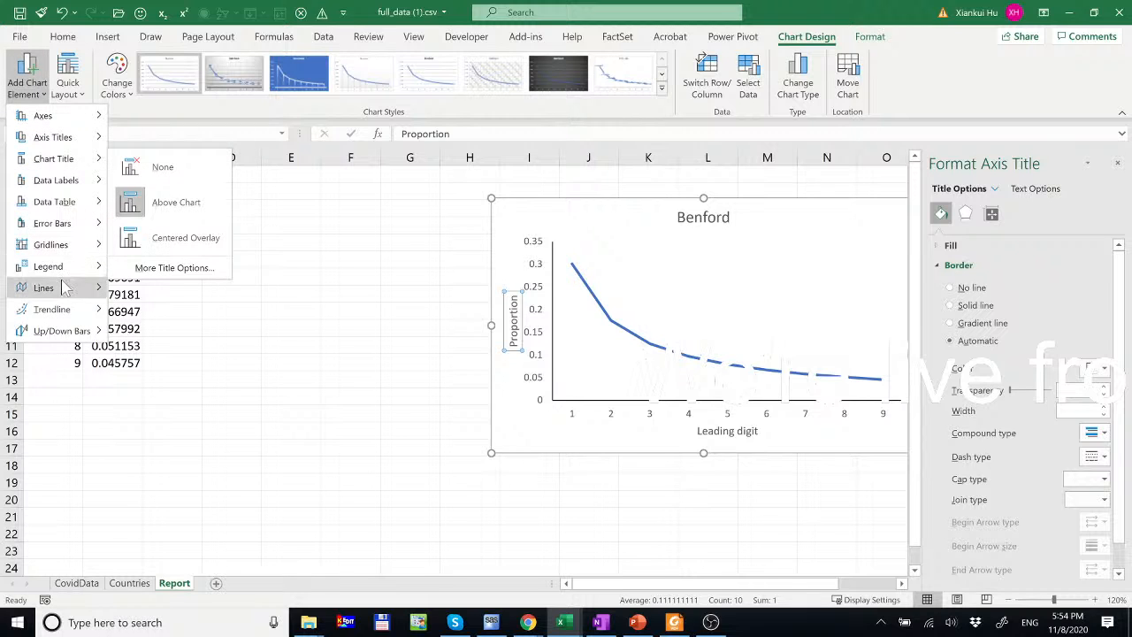
{"action": "mouse_move", "coordinate": [72, 267]}
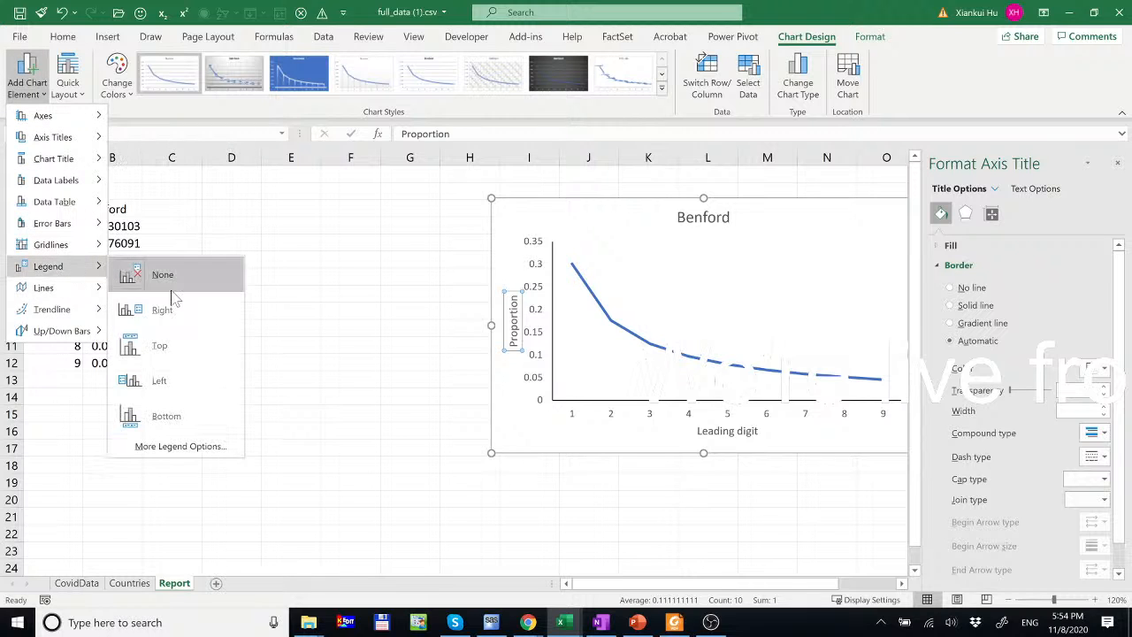
{"action": "left_click", "coordinate": [164, 416]}
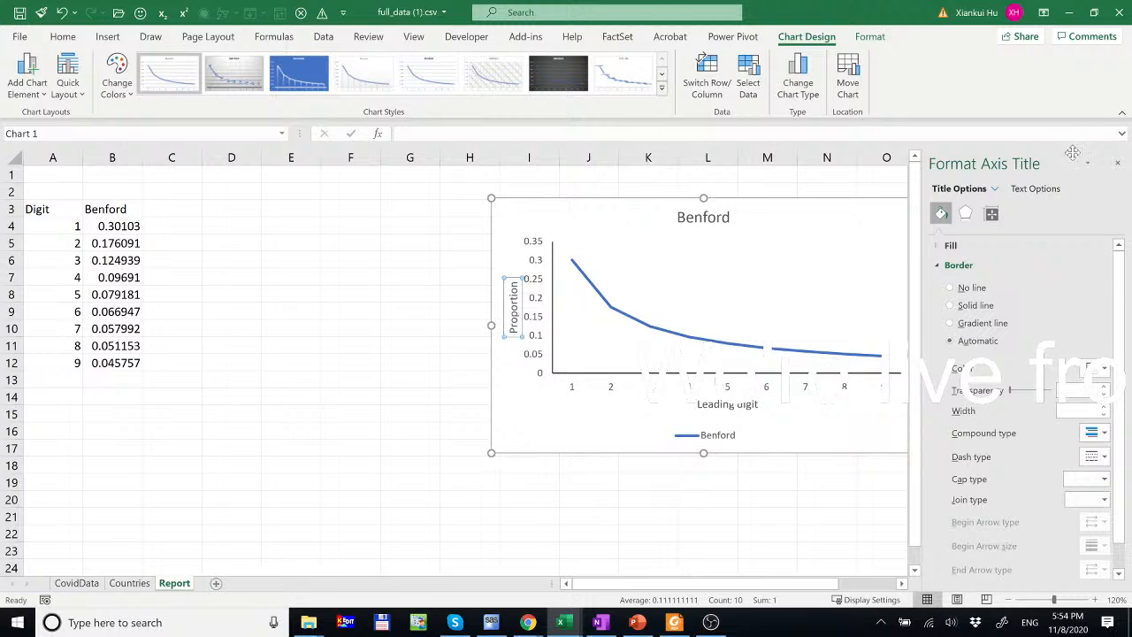
- Close the axis title pane and resize the Benford chart's plot area so the axis titles fit
{"action": "left_click", "coordinate": [1118, 163]}
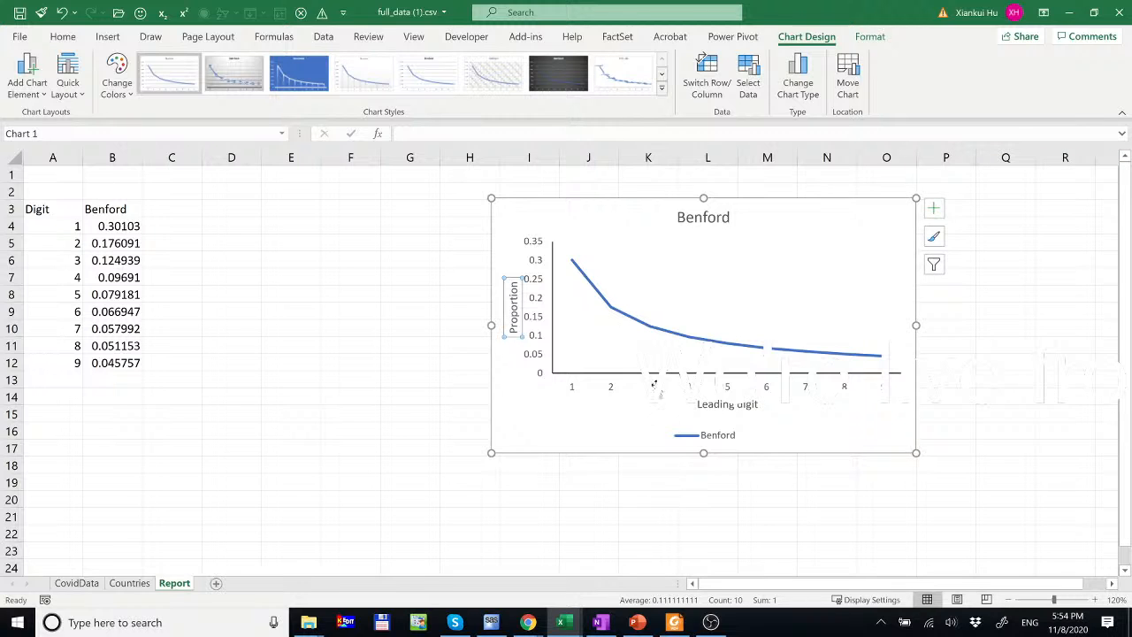
{"action": "left_click", "coordinate": [654, 280]}
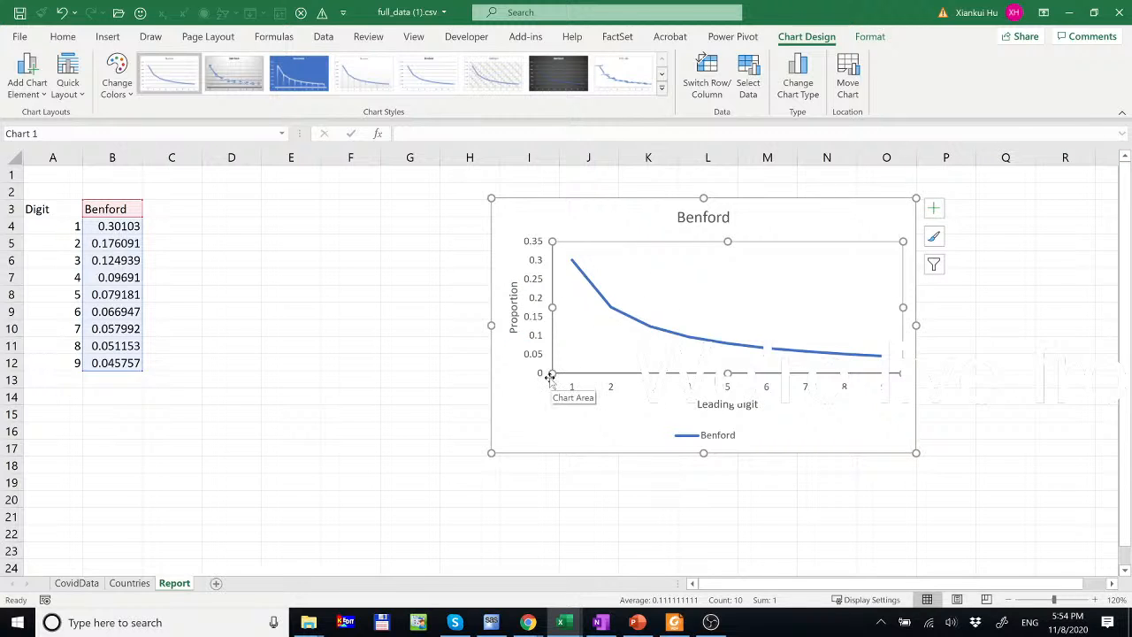
{"action": "left_click_drag", "start_coordinate": [552, 374], "coordinate": [542, 402]}
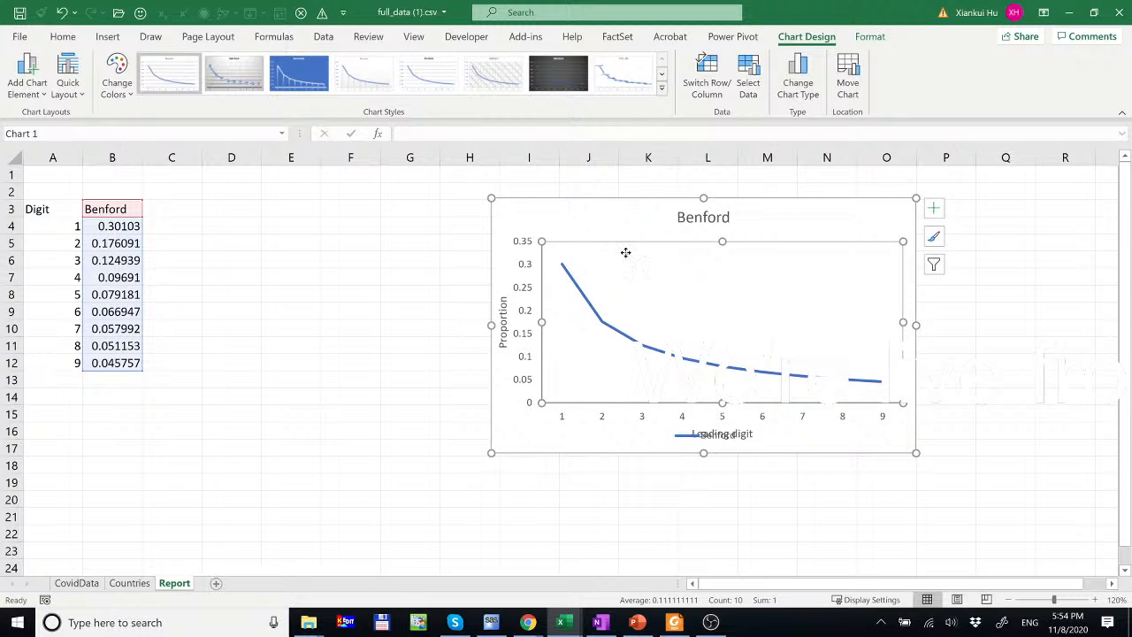
{"action": "left_click_drag", "start_coordinate": [625, 255], "coordinate": [614, 227]}
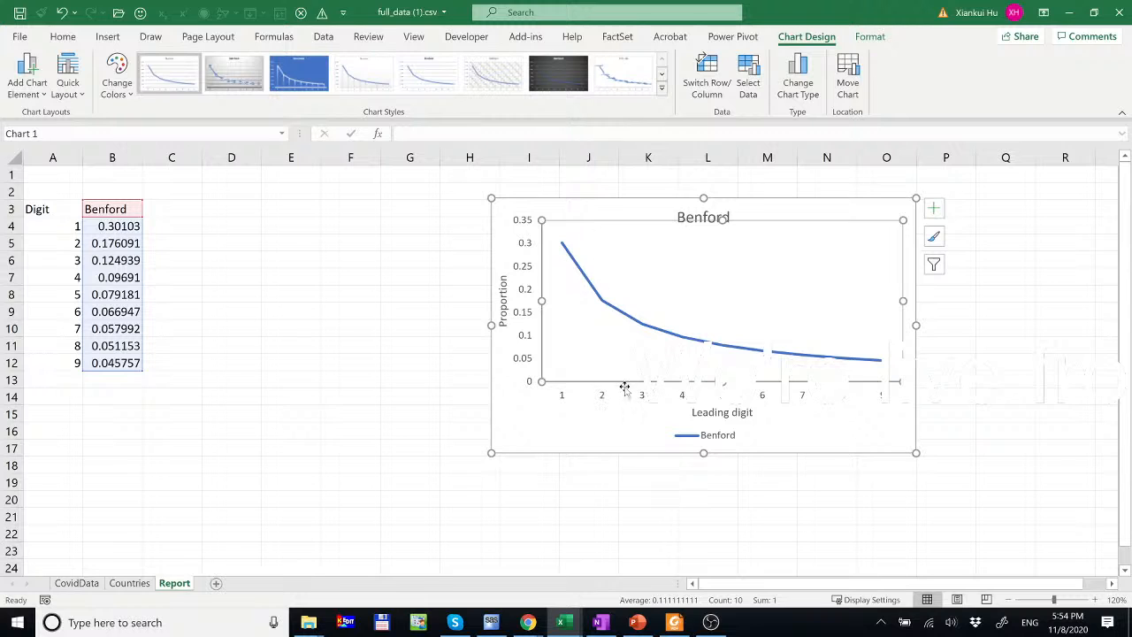
{"action": "left_click_drag", "start_coordinate": [542, 379], "coordinate": [536, 390]}
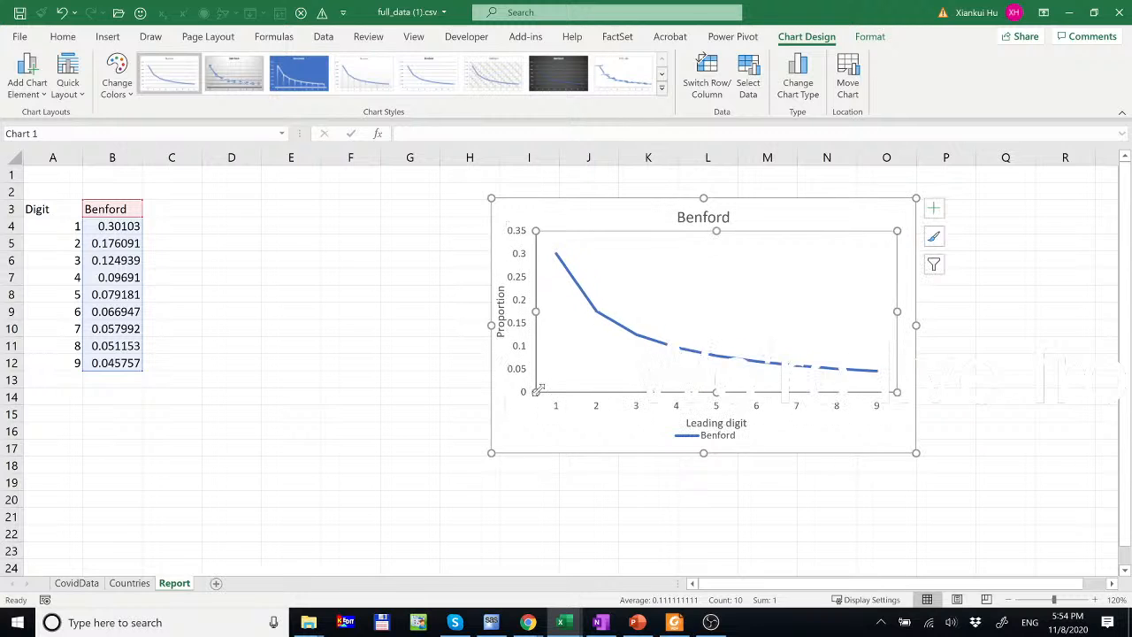
- Nudge the legend slightly lower, clear of the 'Leading digit' axis title, then return to the sheet
{"action": "left_click", "coordinate": [712, 440]}
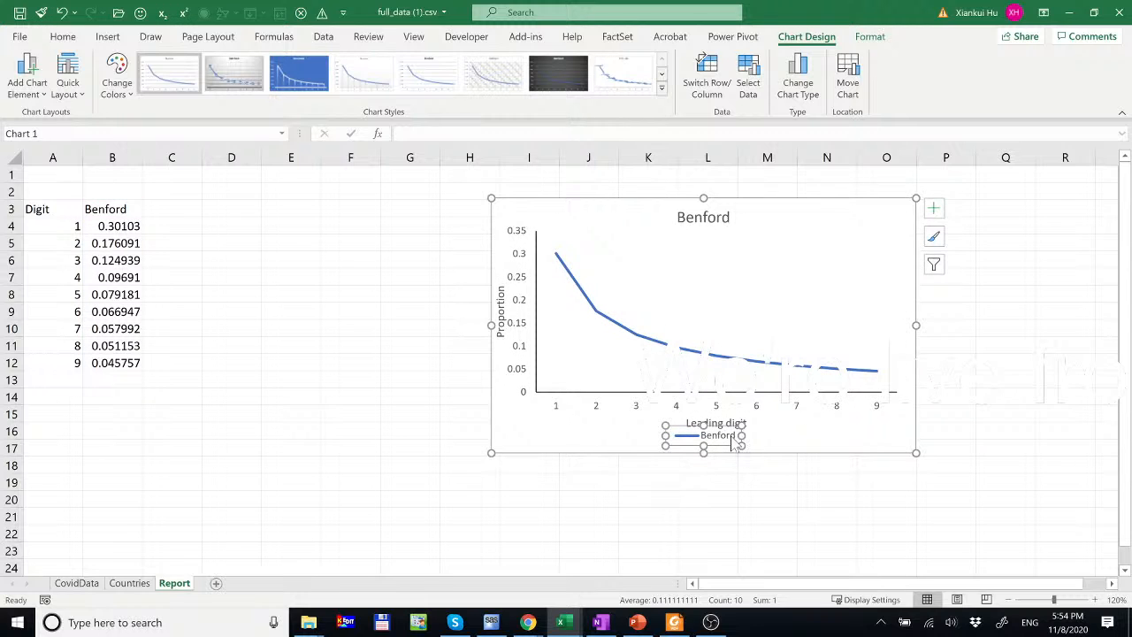
{"action": "left_click", "coordinate": [732, 443]}
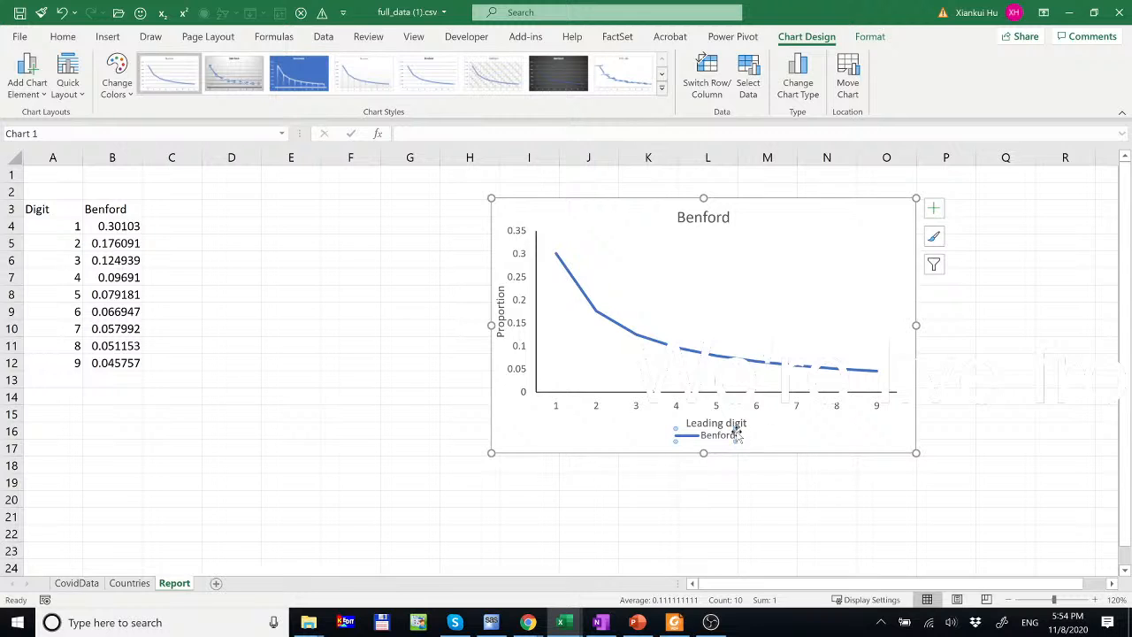
{"action": "left_click", "coordinate": [678, 432]}
{"action": "left_click_drag", "start_coordinate": [678, 433], "coordinate": [679, 437]}
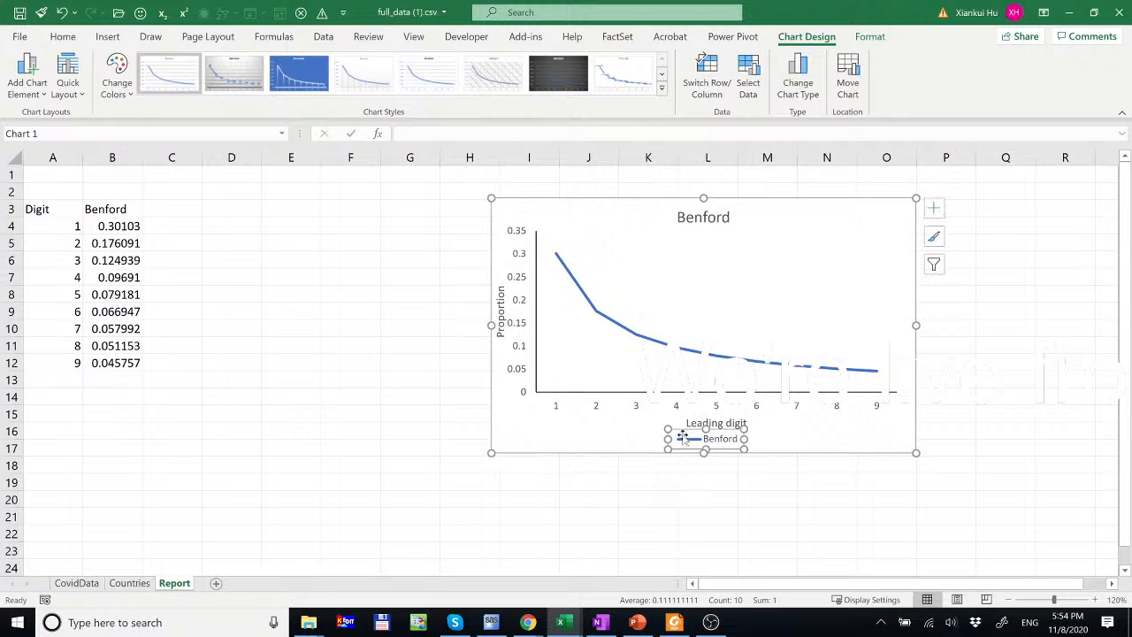
{"action": "left_click", "coordinate": [325, 258]}
{"action": "left_click", "coordinate": [154, 210]}
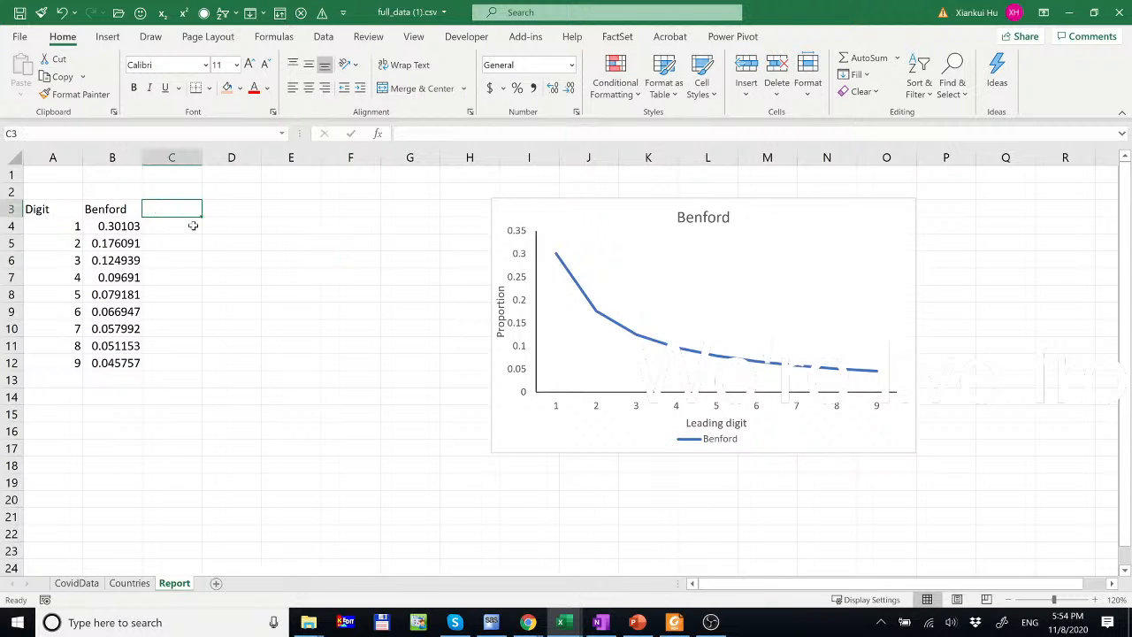
{"action": "left_click", "coordinate": [189, 177]}
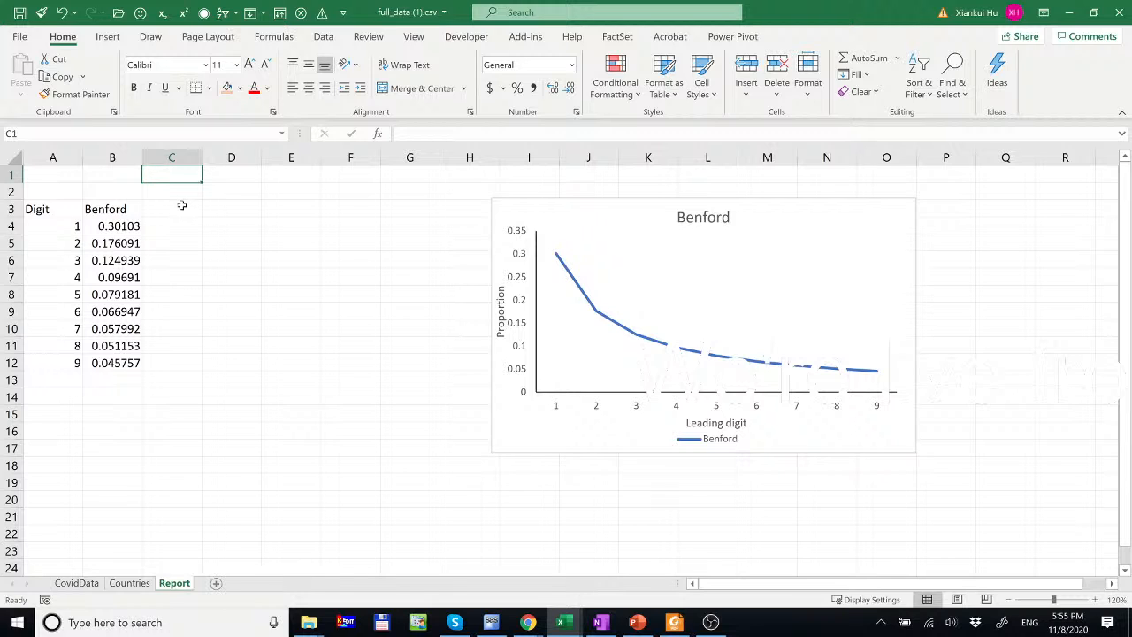
- Enter 'Count' in C2 and centre it over C2:D2 using Center Across Selection
{"action": "left_click", "coordinate": [181, 191]}
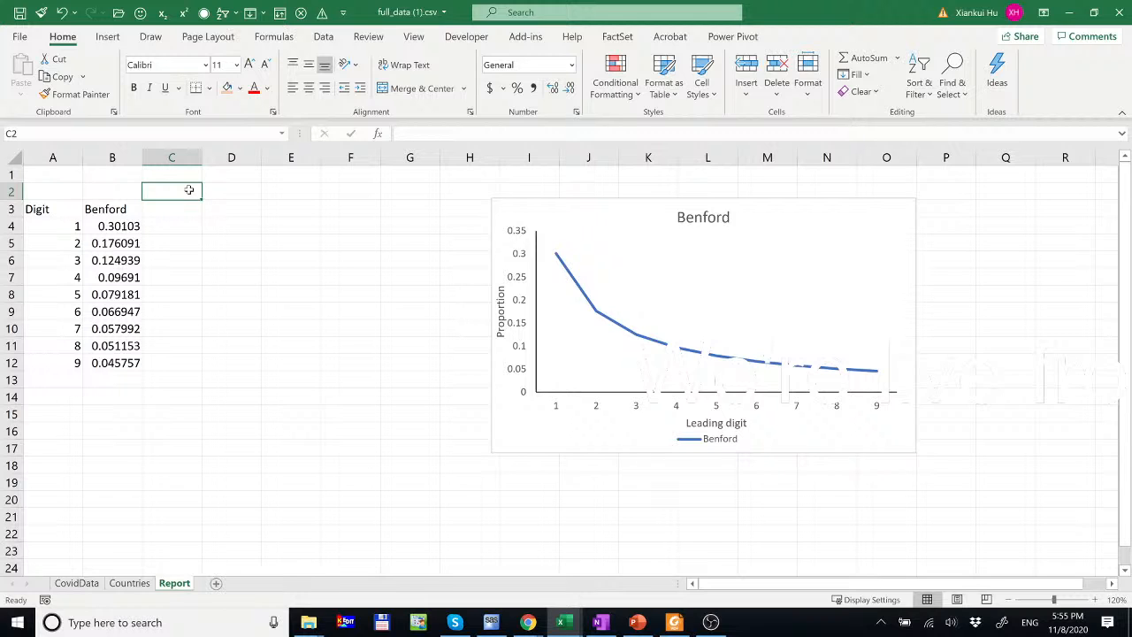
{"action": "type", "text": "Count"}
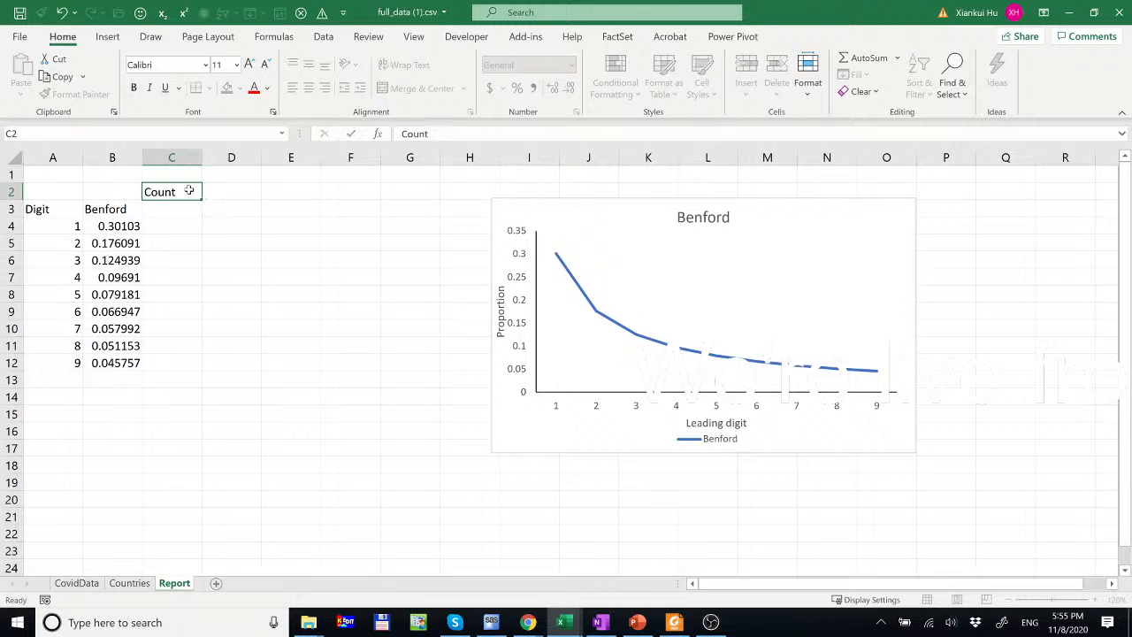
{"action": "key", "text": "Return"}
{"action": "left_click_drag", "start_coordinate": [168, 190], "coordinate": [224, 192]}
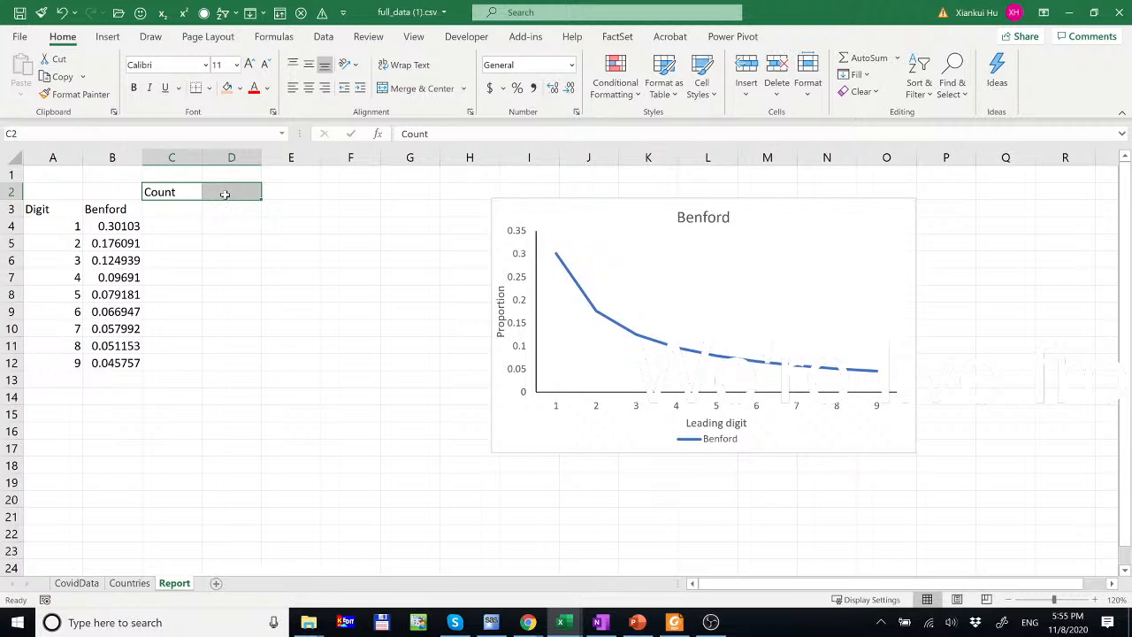
{"action": "left_click", "coordinate": [469, 112]}
{"action": "left_click", "coordinate": [203, 91]}
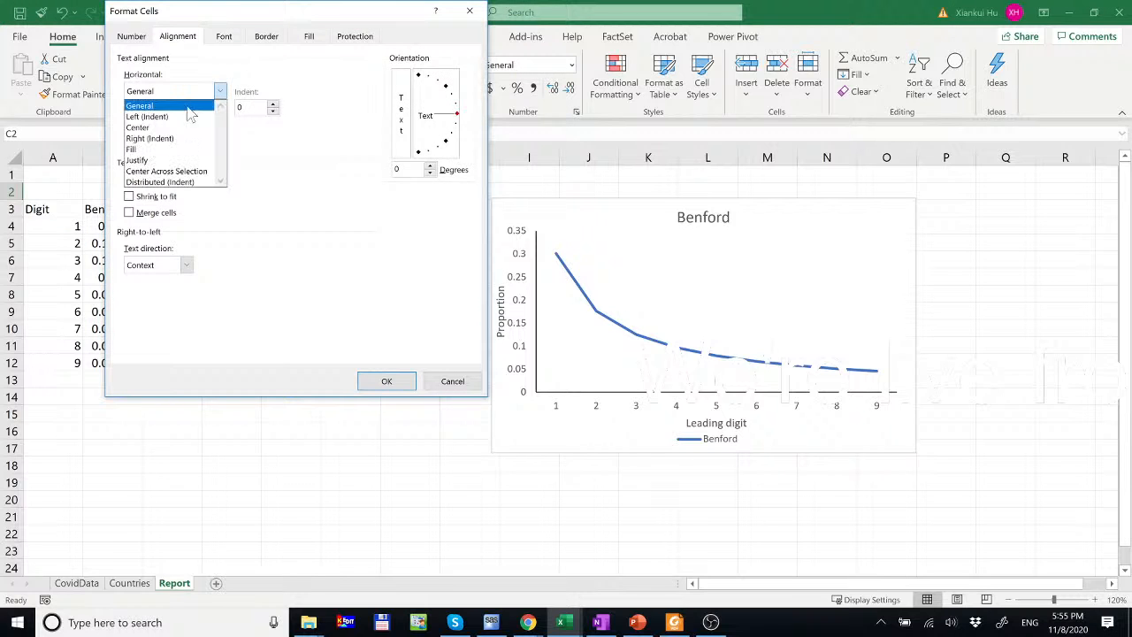
{"action": "left_click", "coordinate": [177, 171]}
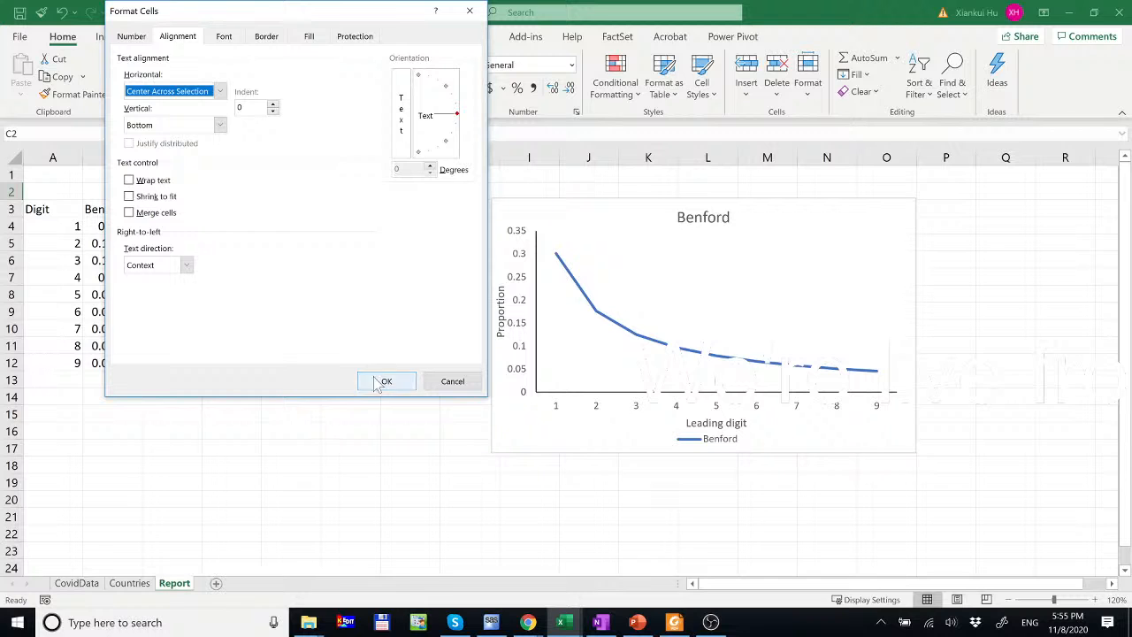
{"action": "left_click", "coordinate": [387, 381]}
{"action": "left_click", "coordinate": [189, 209]}
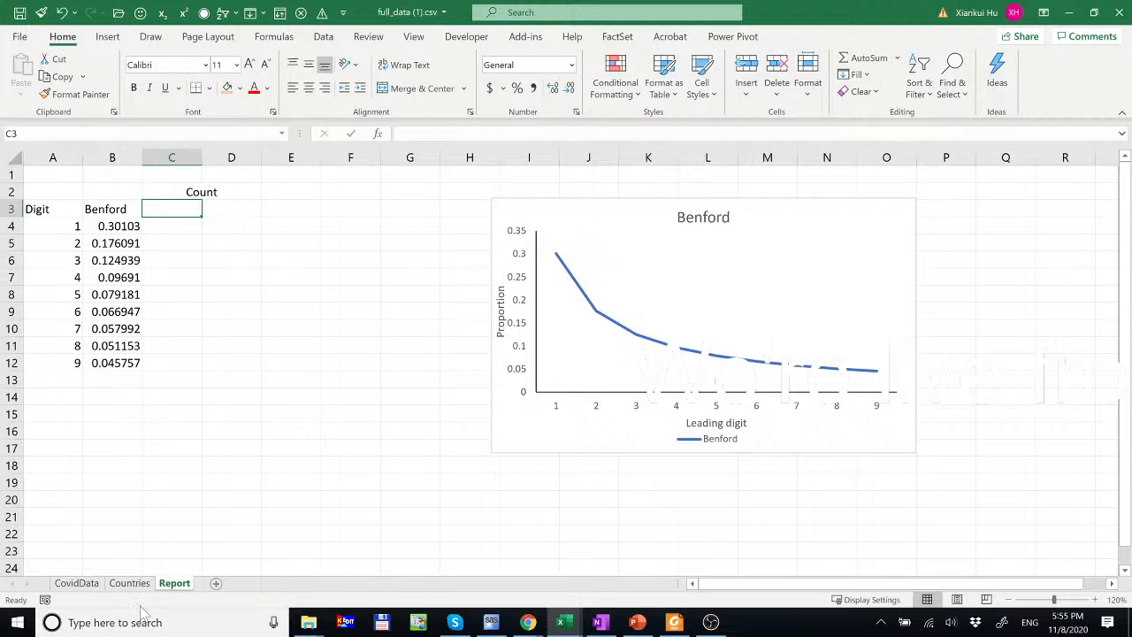
{"action": "left_click", "coordinate": [77, 583]}
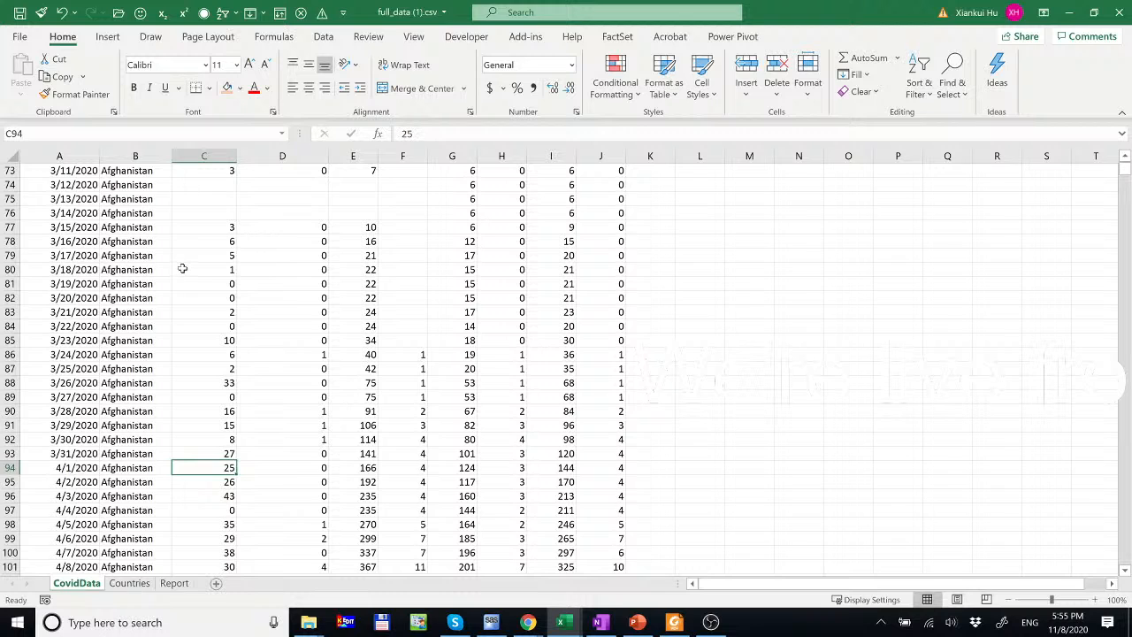
- Copy the new_cases and new_deaths headers from CovidData into Report C3:D3, widening column D
{"action": "key", "text": "Home"}
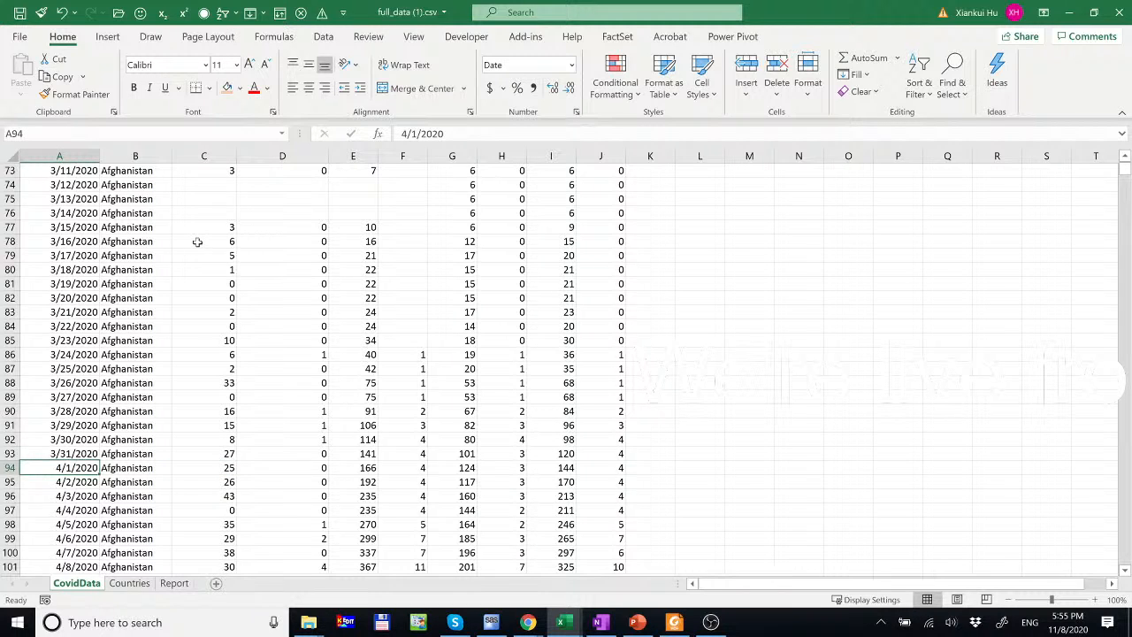
{"action": "key", "text": "Page_Up"}
{"action": "key", "text": "Page_Up"}
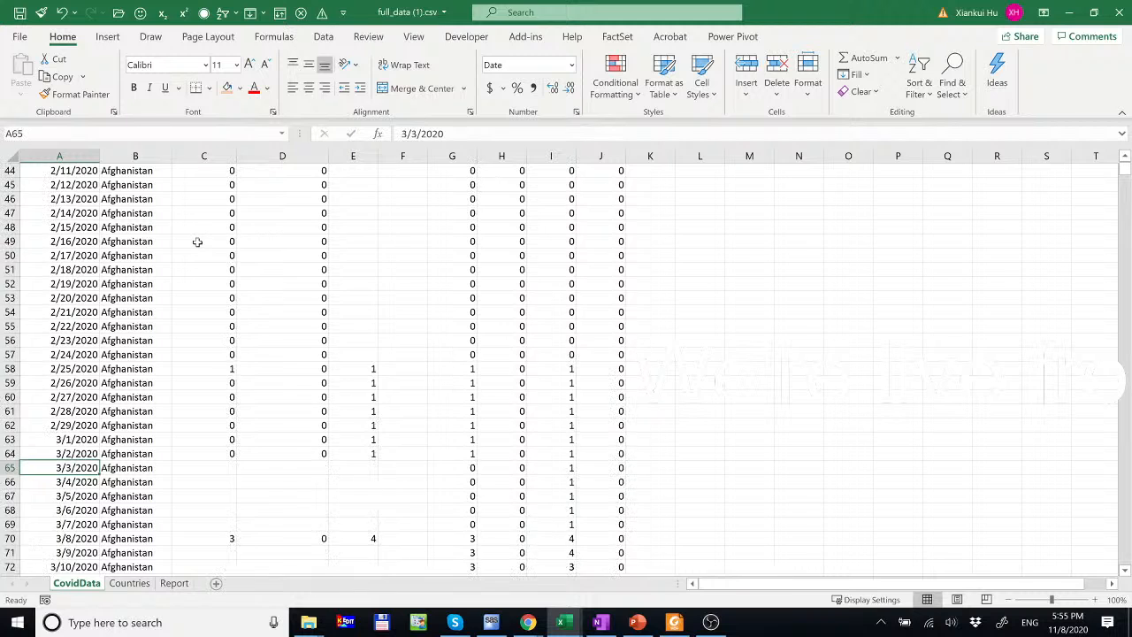
{"action": "key", "text": "ctrl+Home"}
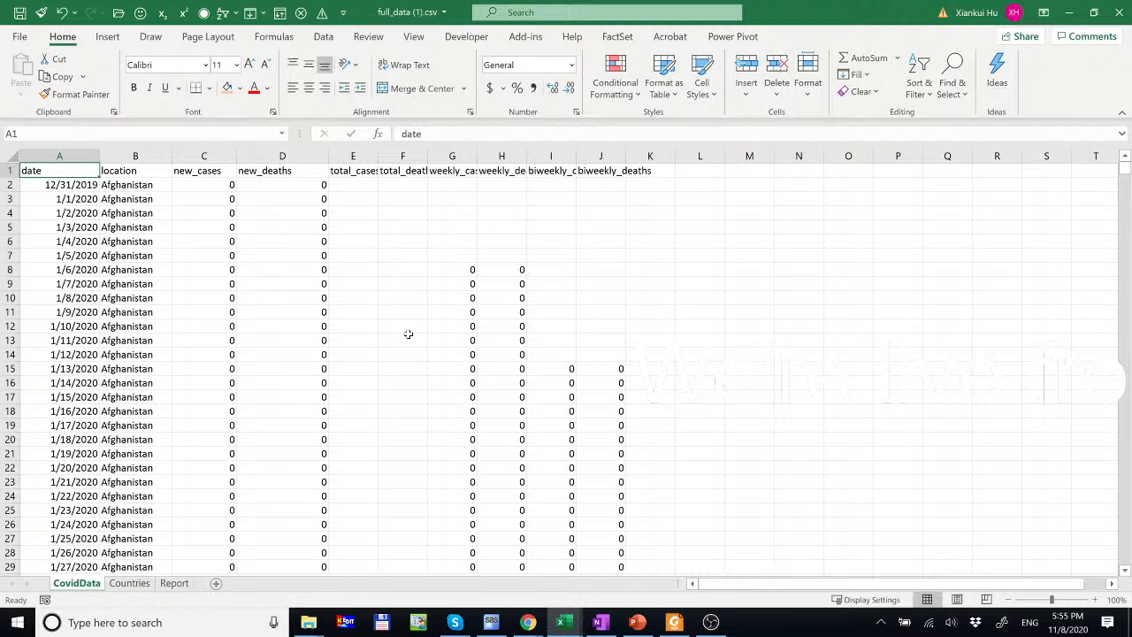
{"action": "left_click_drag", "start_coordinate": [211, 174], "coordinate": [267, 172]}
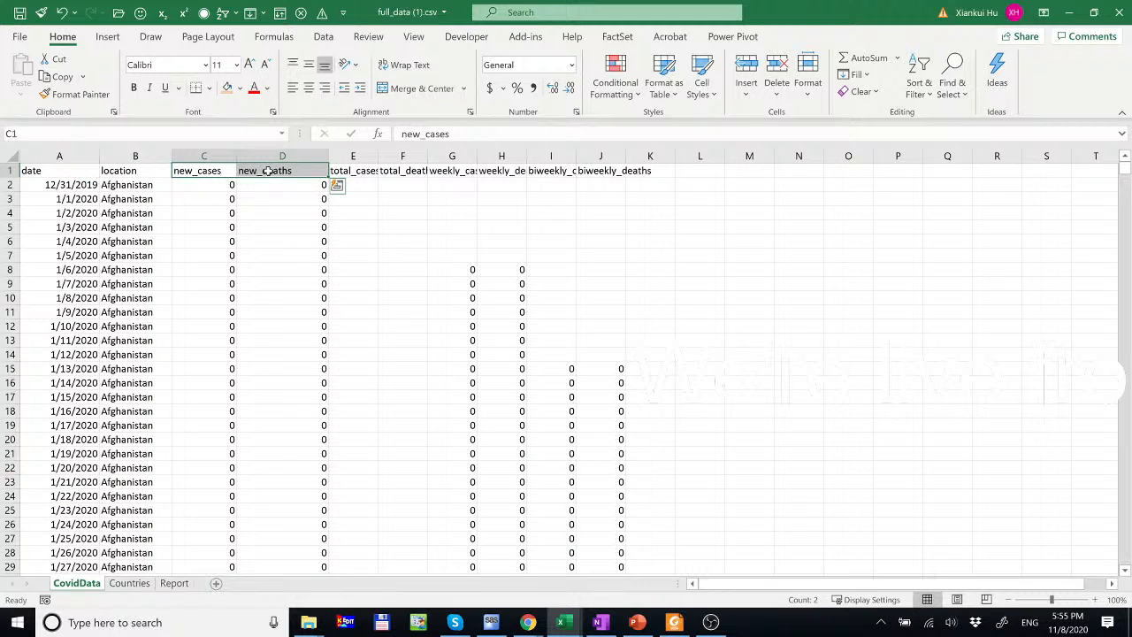
{"action": "key", "text": "ctrl+c"}
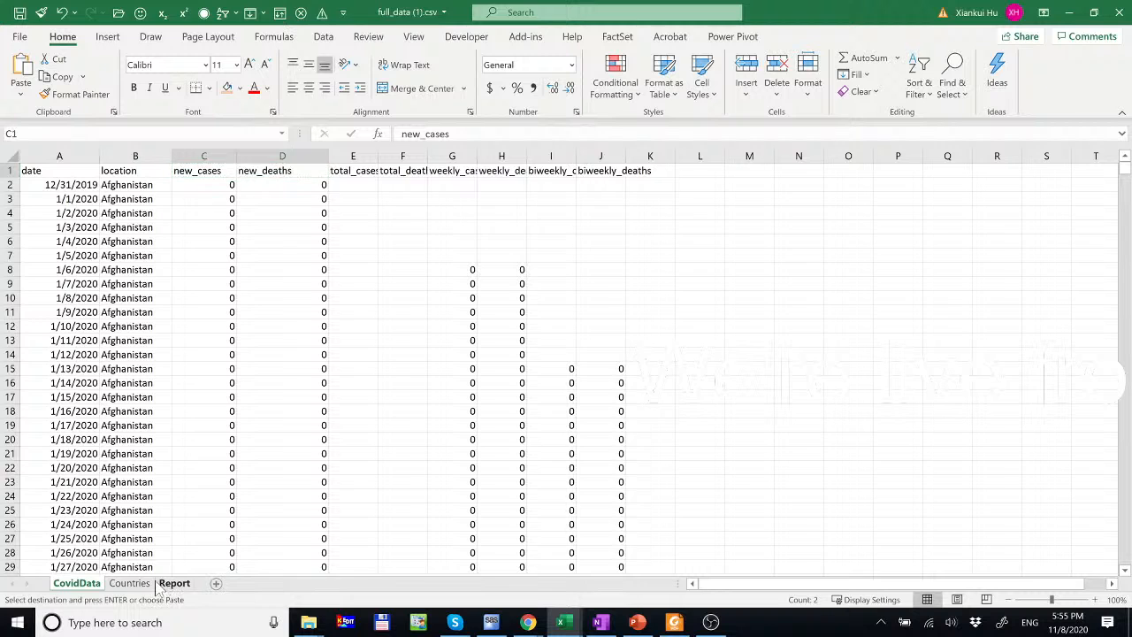
{"action": "left_click", "coordinate": [162, 585]}
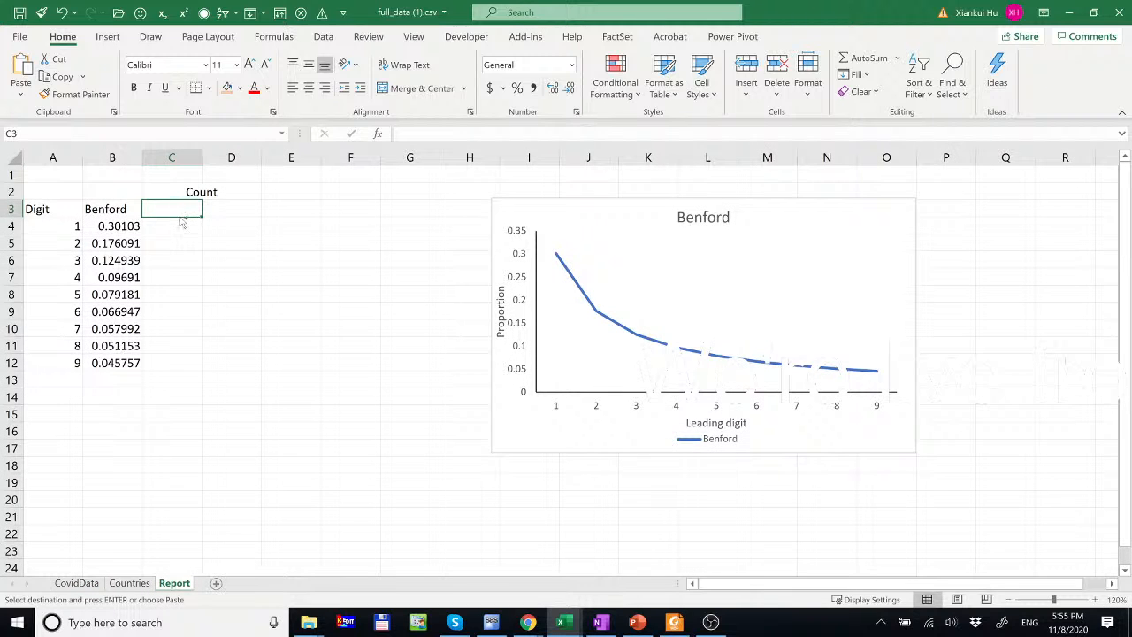
{"action": "key", "text": "ctrl+v"}
{"action": "left_click_drag", "start_coordinate": [261, 158], "coordinate": [277, 157]}
- Duplicate the C2:D3 heading block into E2:F3 and retitle E2 'Proportion'
{"action": "left_click", "coordinate": [303, 191]}
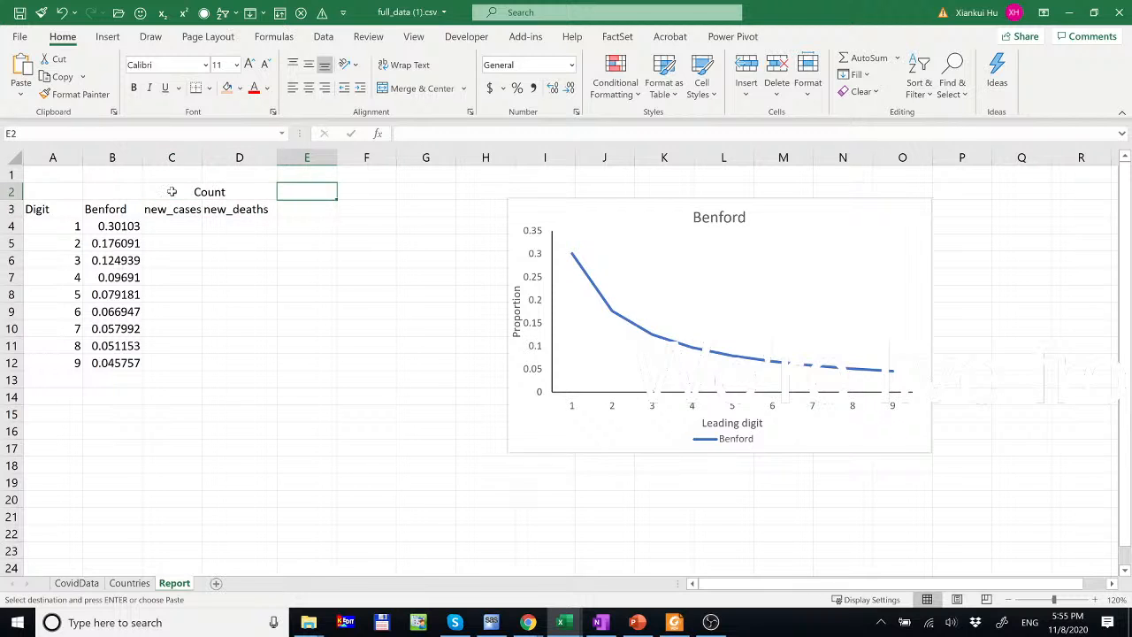
{"action": "left_click_drag", "start_coordinate": [172, 192], "coordinate": [256, 210]}
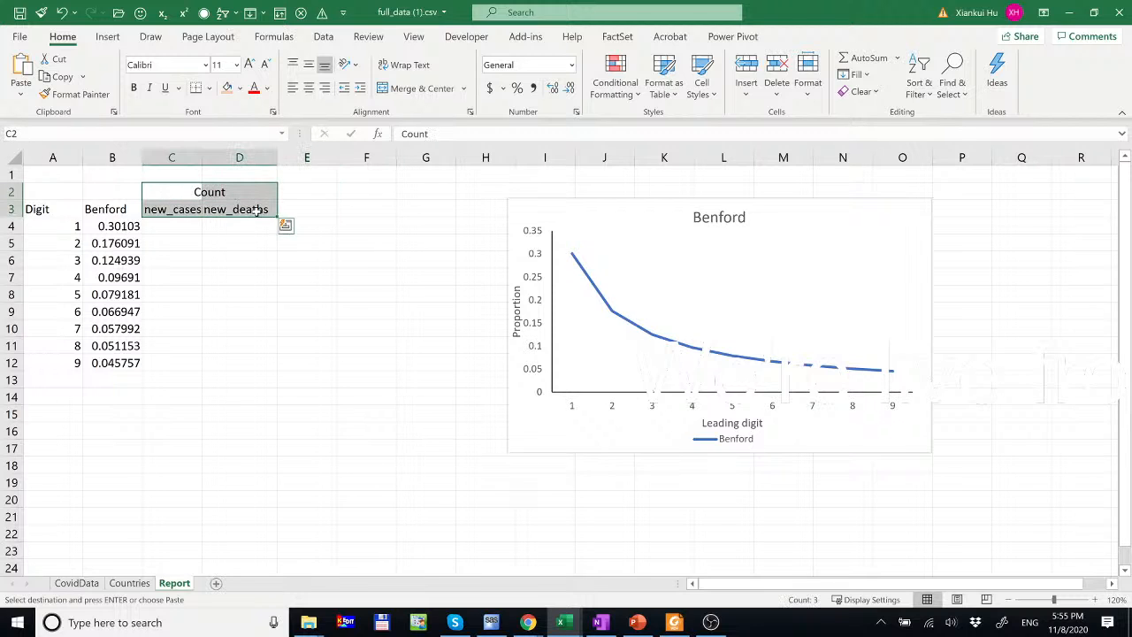
{"action": "left_click", "coordinate": [311, 192]}
{"action": "key", "text": "ctrl+v"}
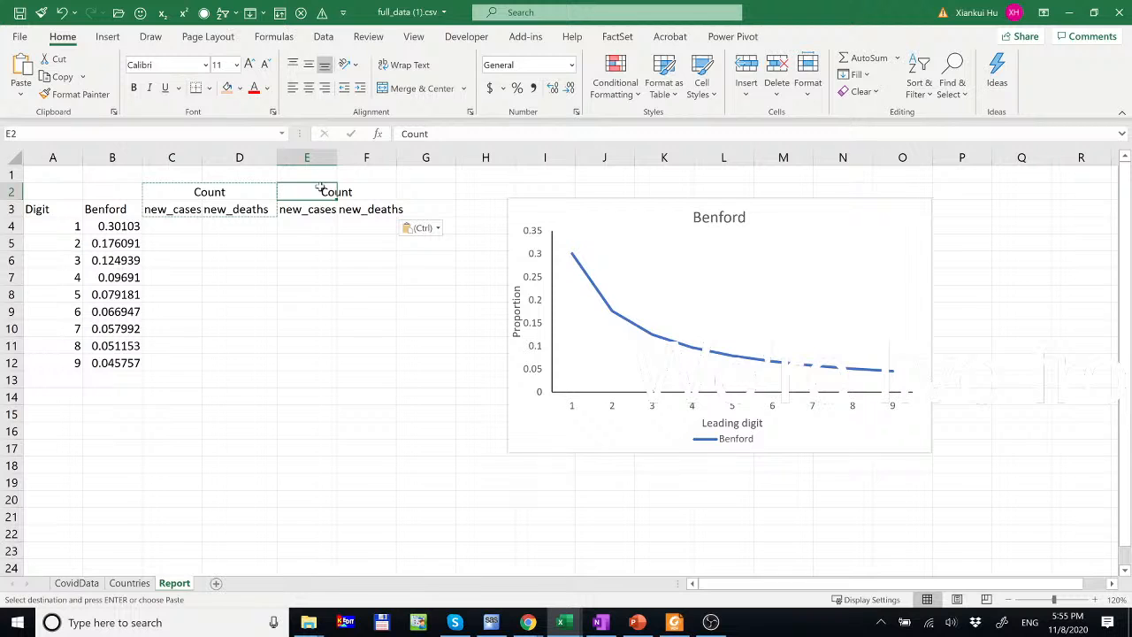
{"action": "type", "text": "Proportion"}
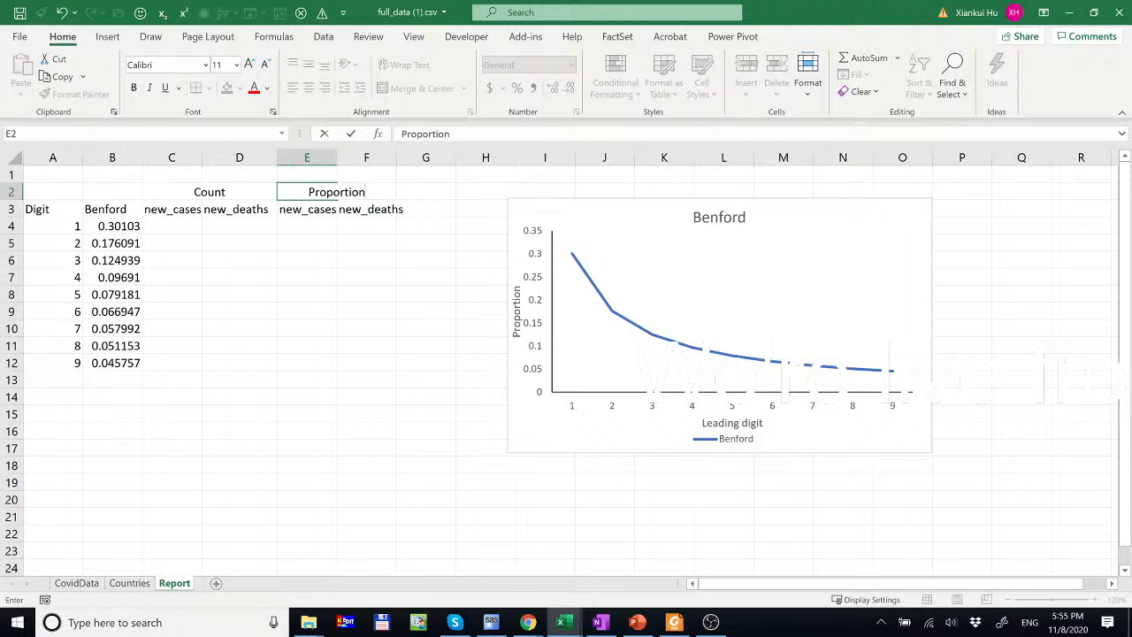
{"action": "key", "text": "Return"}
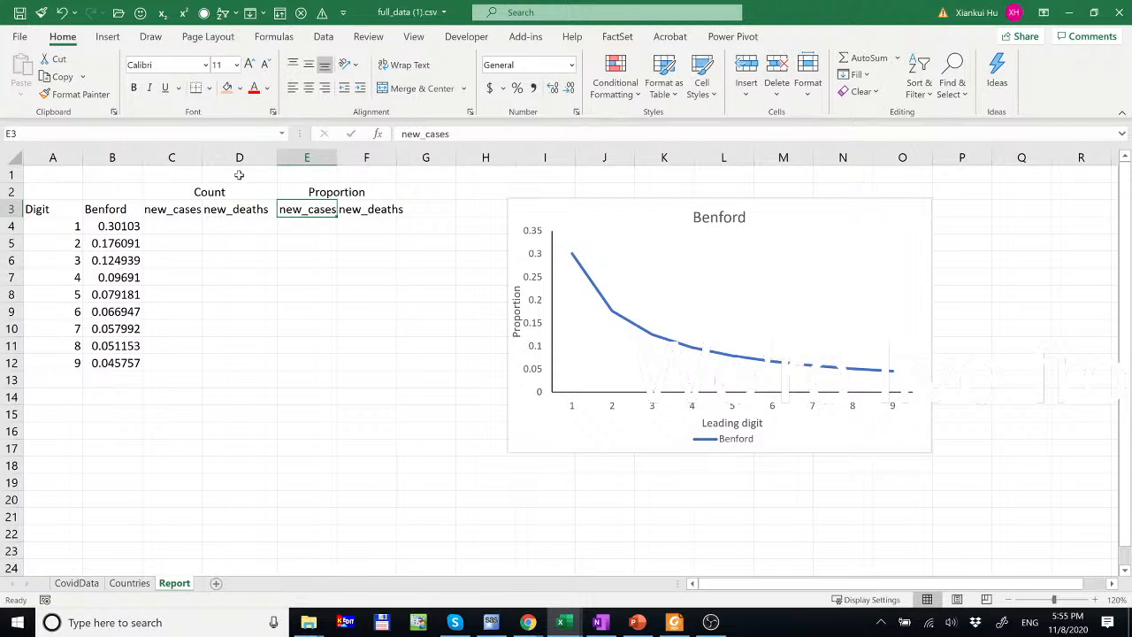
- Enter the label 'Pick a country ==>' in cell A1 of the Report sheet
{"action": "left_click", "coordinate": [182, 190]}
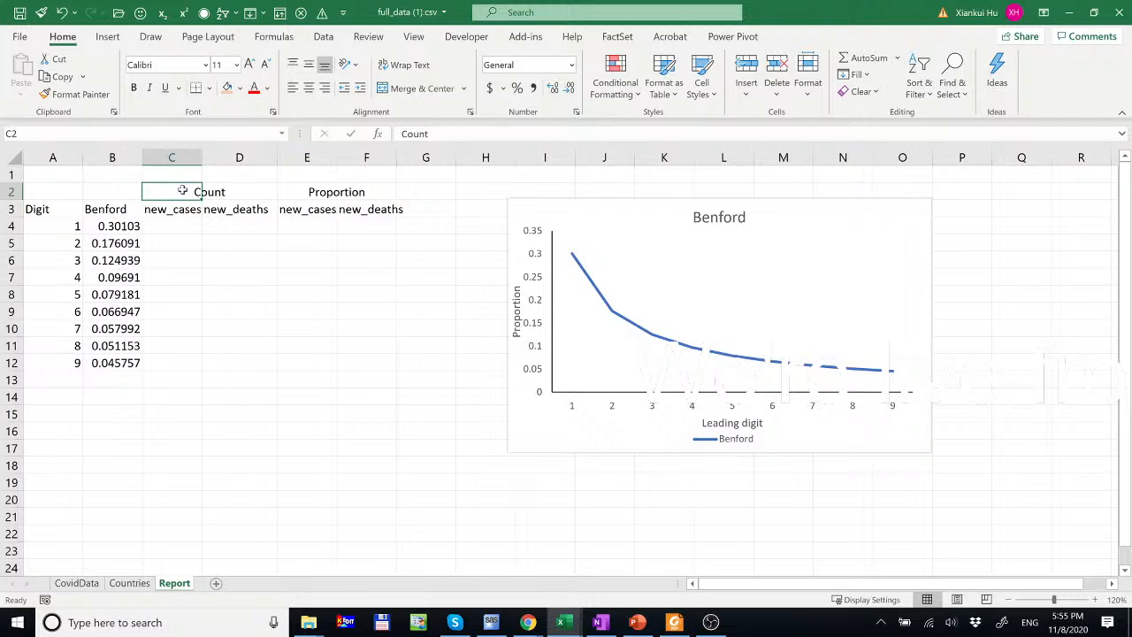
{"action": "left_click", "coordinate": [55, 173]}
{"action": "type", "text": "Pi"}
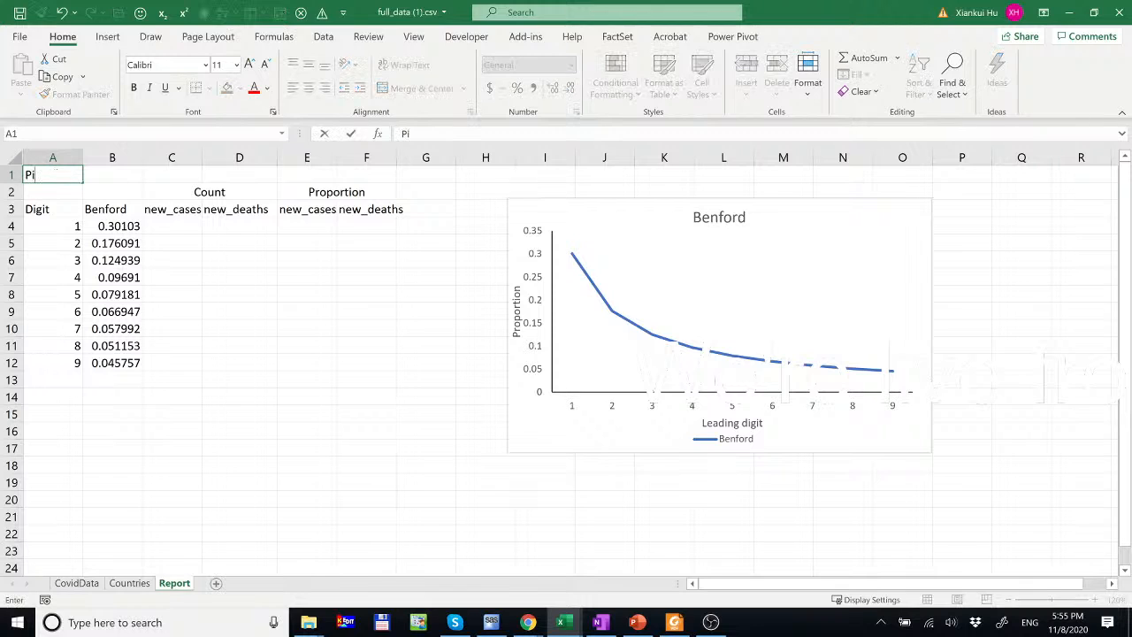
{"action": "type", "text": "ck a country =="}
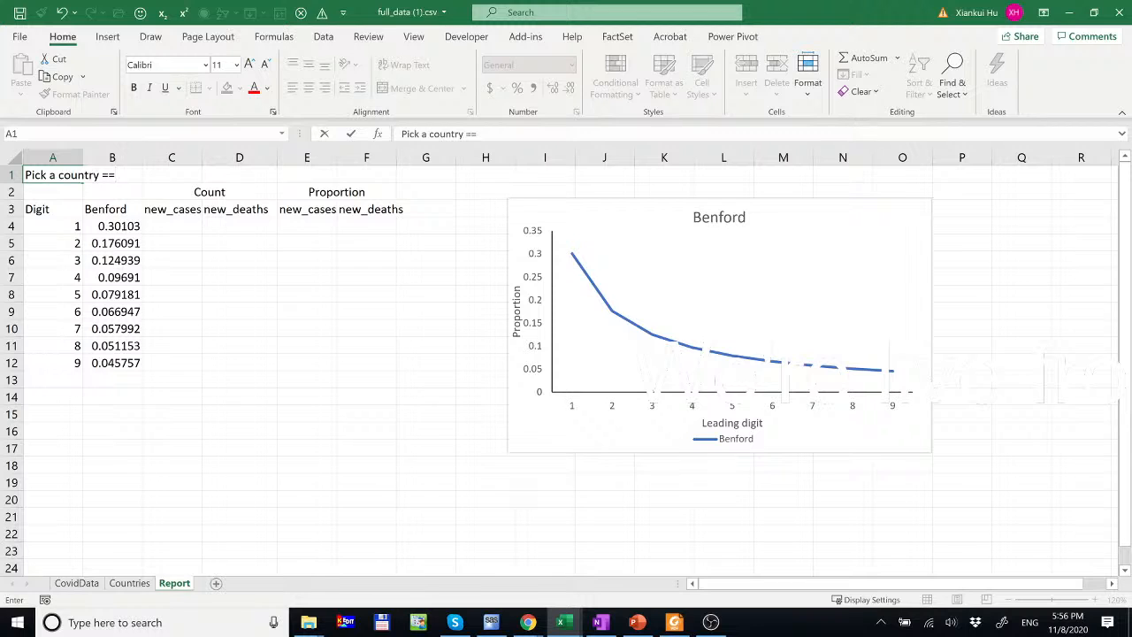
{"action": "type", "text": ">"}
{"action": "key", "text": "Tab"}
{"action": "key", "text": "Tab"}
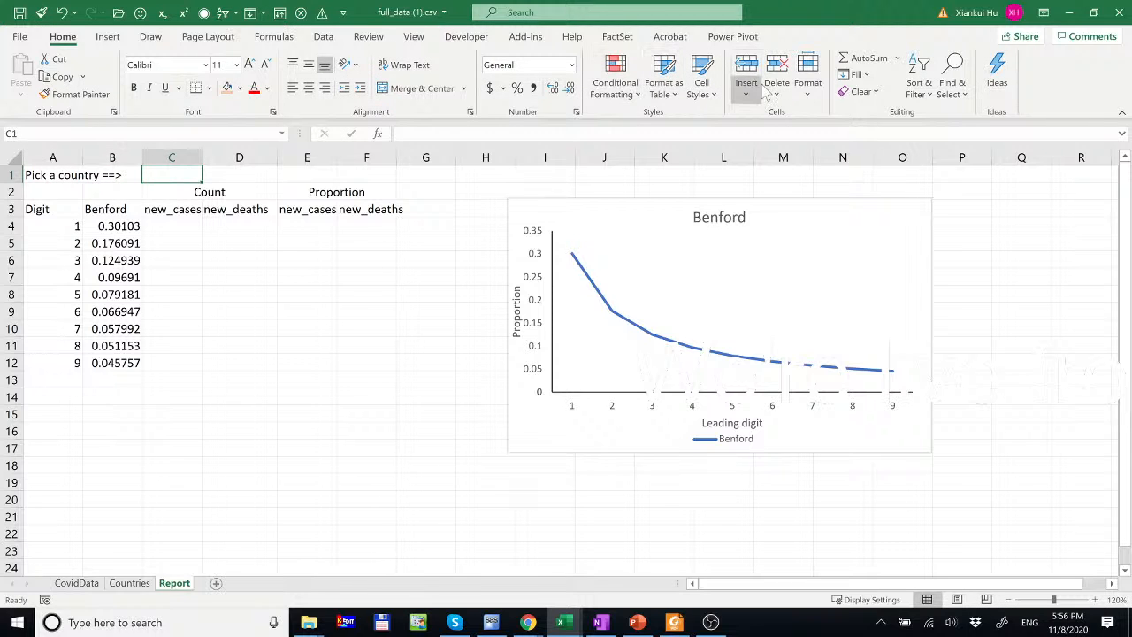
{"action": "key", "text": "alt+a"}
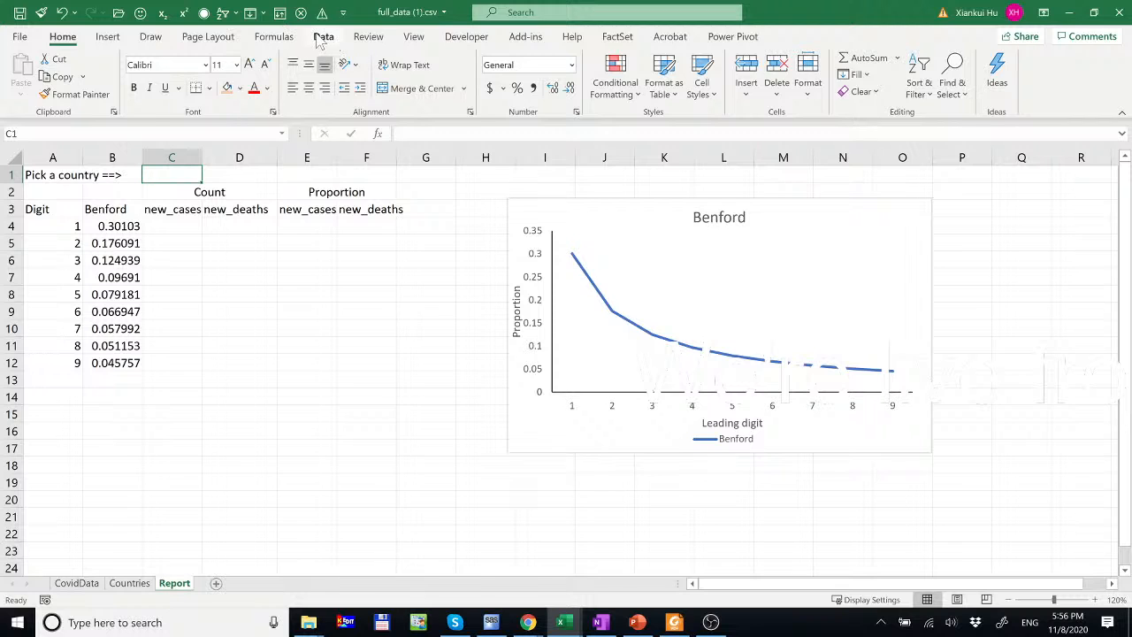
- Give C1 a List data validation sourced from =Countries!$A$2:$A$215
{"action": "left_click", "coordinate": [738, 92]}
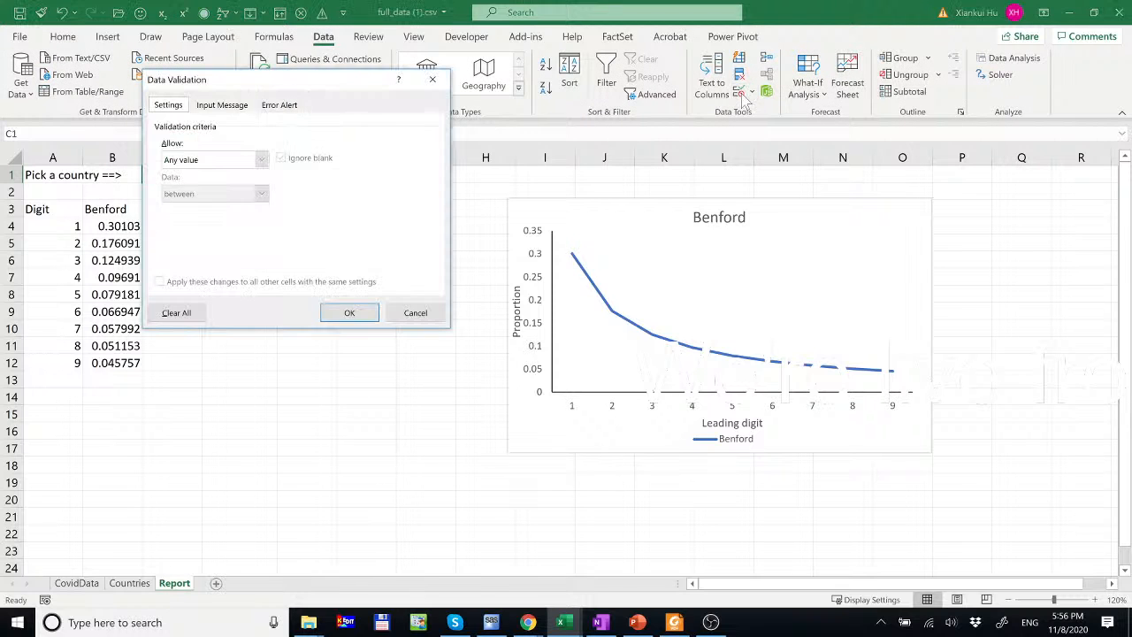
{"action": "left_click", "coordinate": [260, 160]}
{"action": "left_click", "coordinate": [220, 209]}
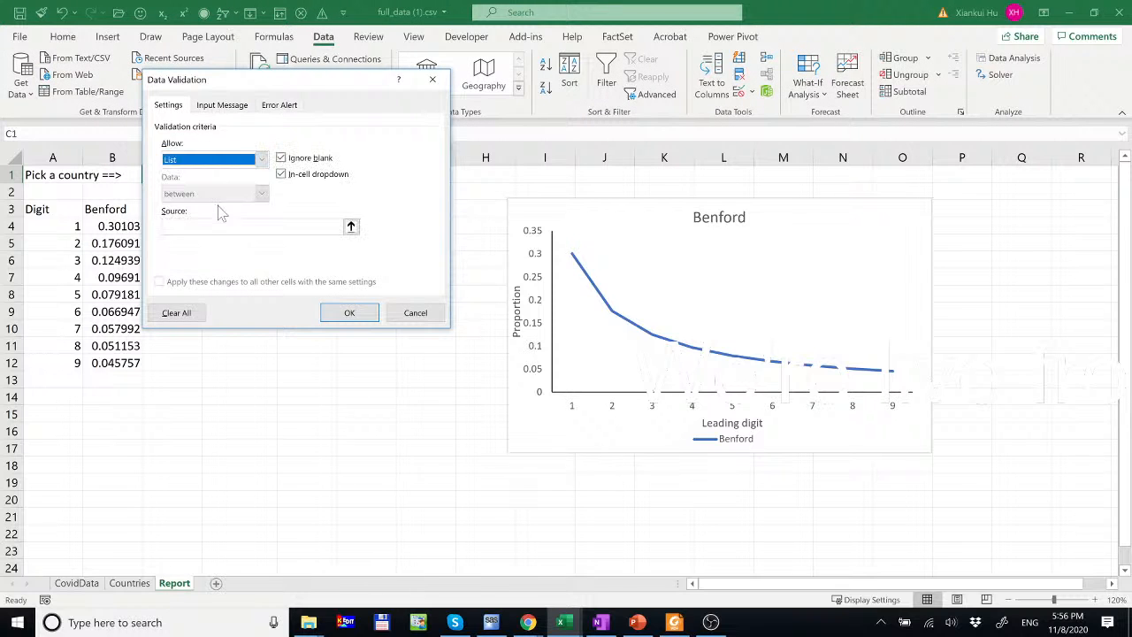
{"action": "left_click", "coordinate": [351, 225]}
{"action": "left_click", "coordinate": [352, 226]}
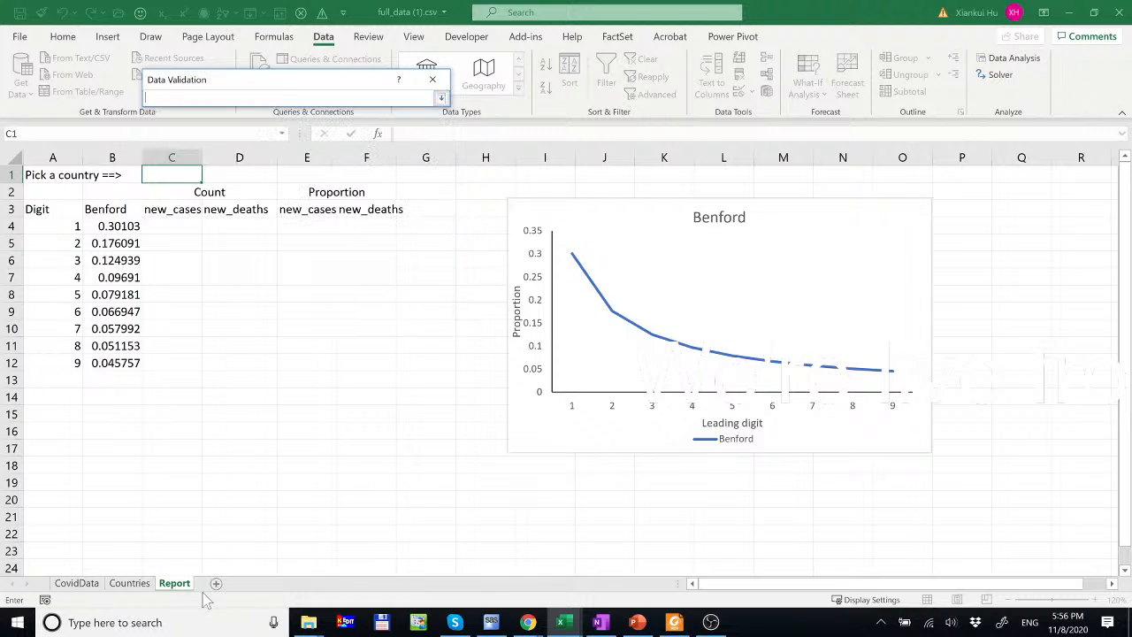
{"action": "left_click", "coordinate": [129, 583]}
{"action": "left_click", "coordinate": [65, 195]}
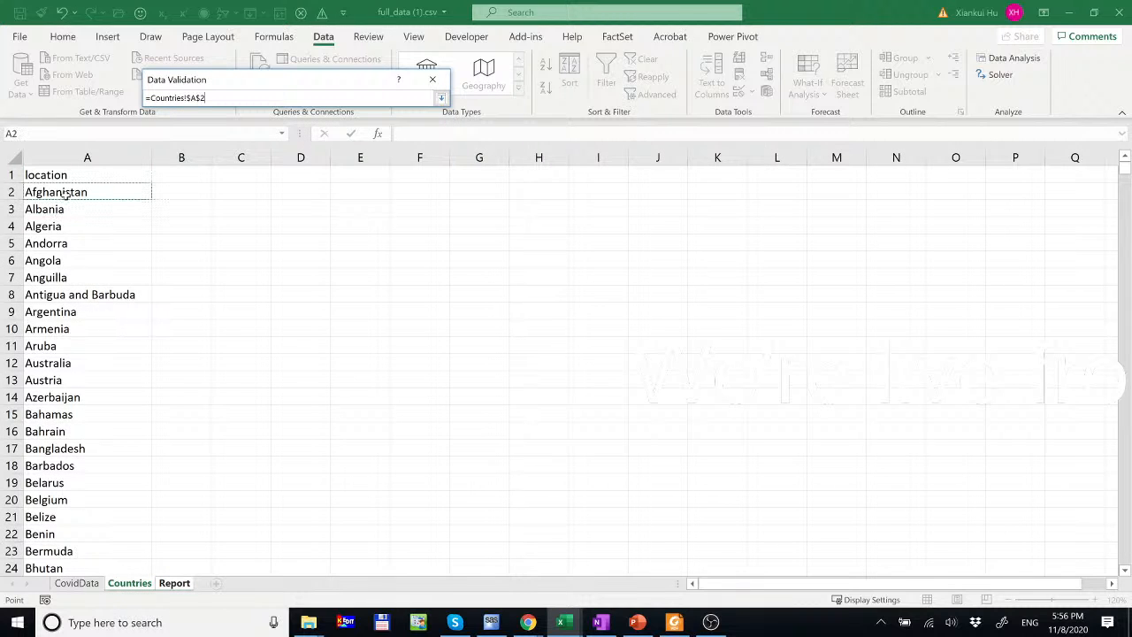
{"action": "key", "text": "ctrl+shift+Down"}
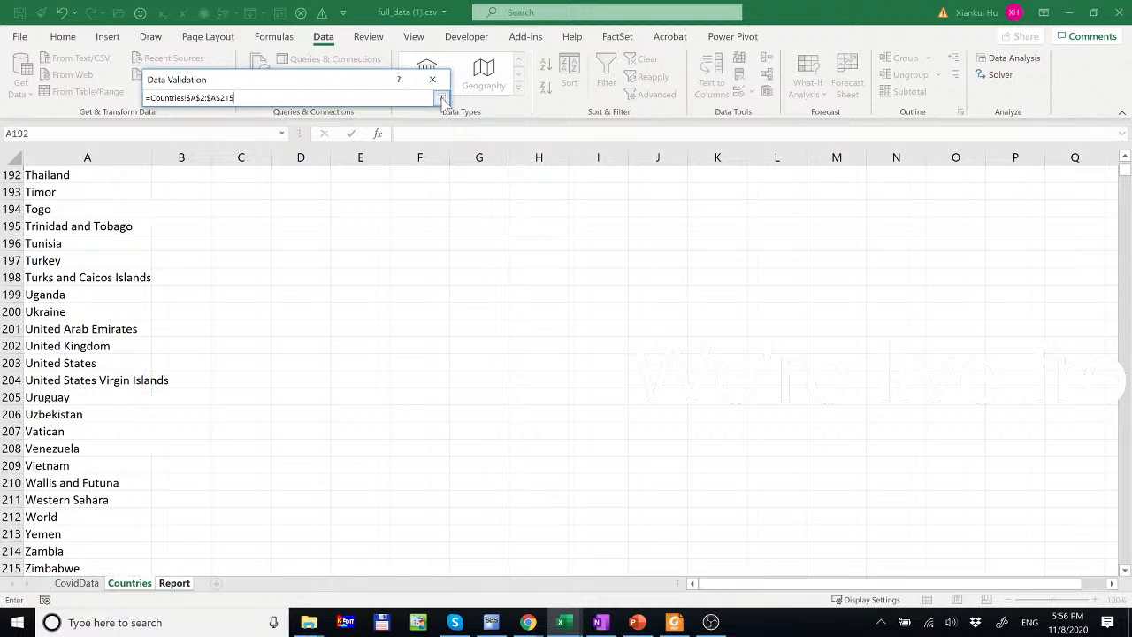
{"action": "left_click", "coordinate": [441, 99]}
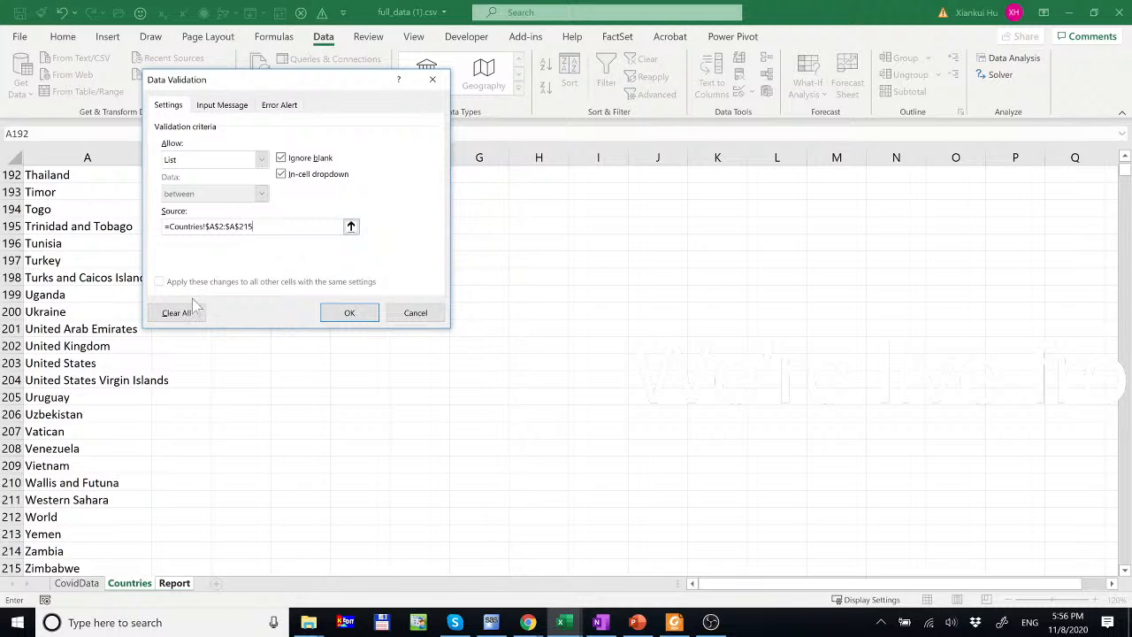
{"action": "left_click", "coordinate": [350, 313]}
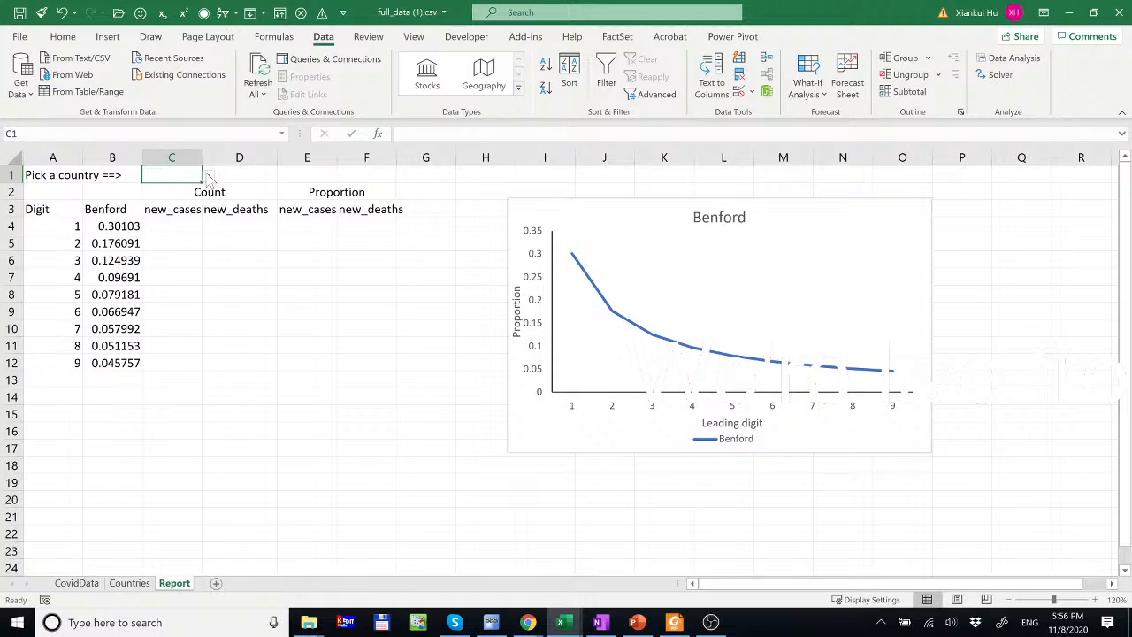
- Choose United States from the C1 country dropdown
{"action": "left_click", "coordinate": [207, 176]}
{"action": "left_click", "coordinate": [208, 248]}
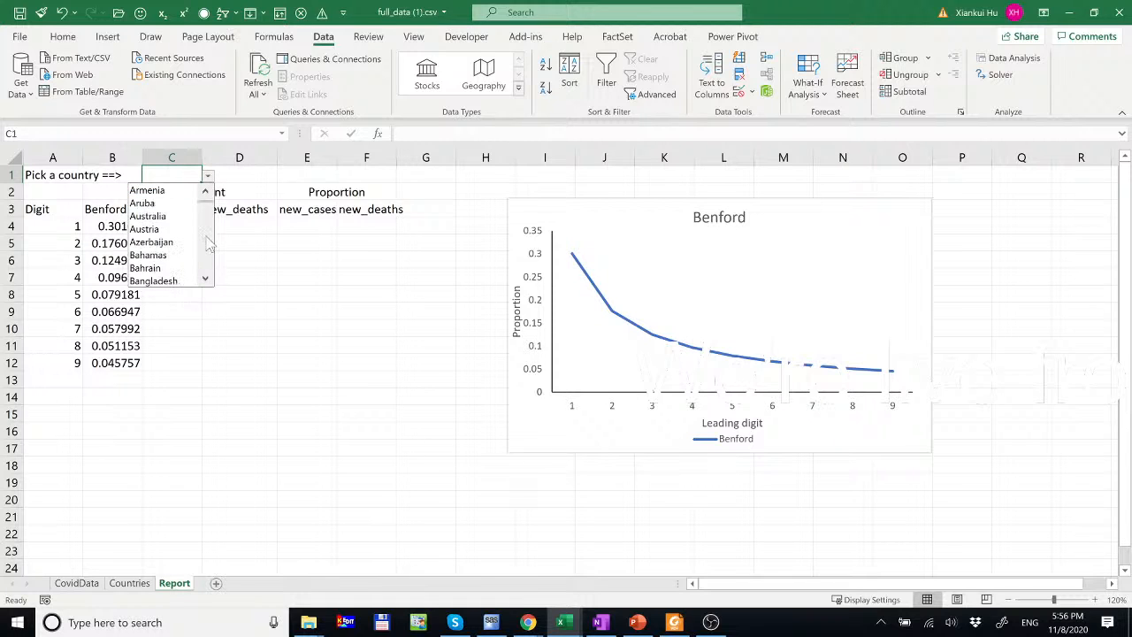
{"action": "left_click", "coordinate": [209, 201]}
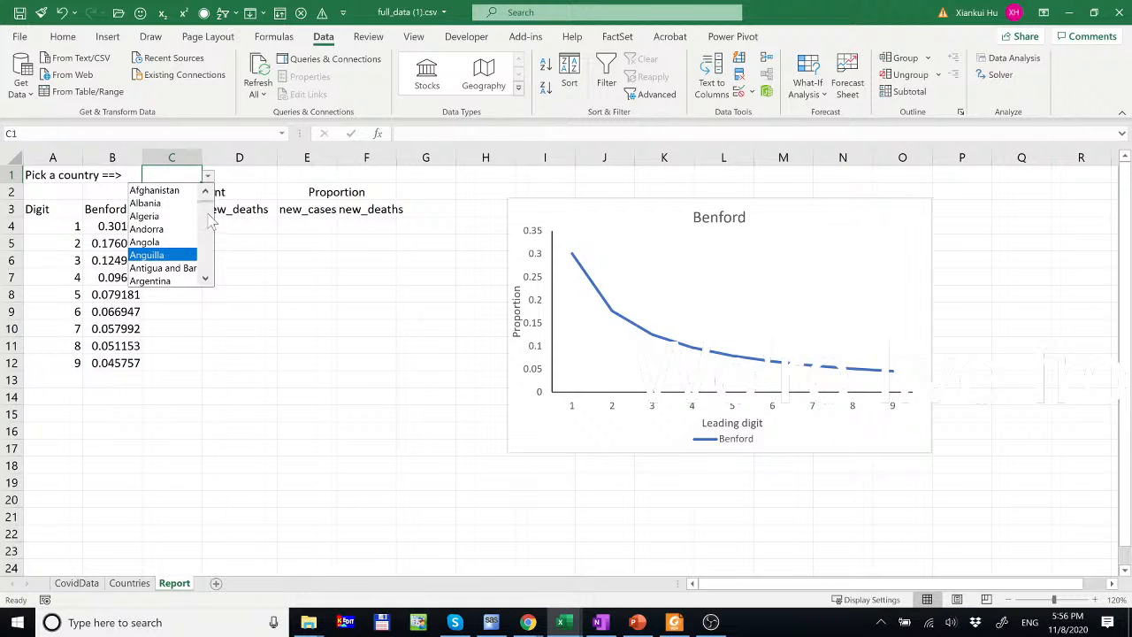
{"action": "left_click_drag", "start_coordinate": [207, 201], "coordinate": [212, 281]}
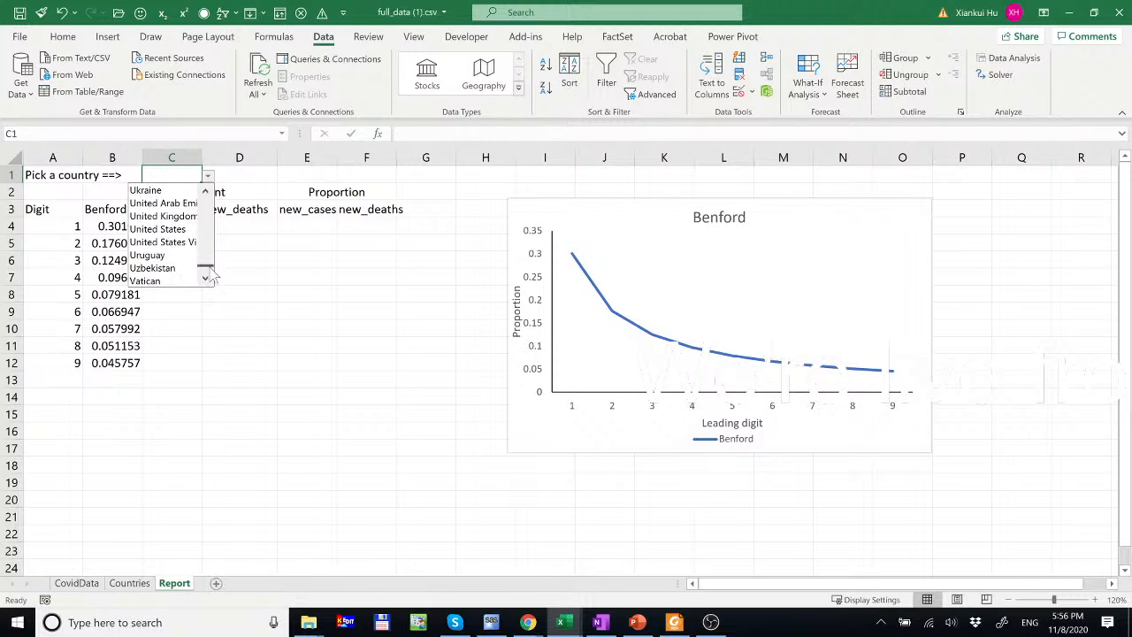
{"action": "left_click", "coordinate": [177, 241]}
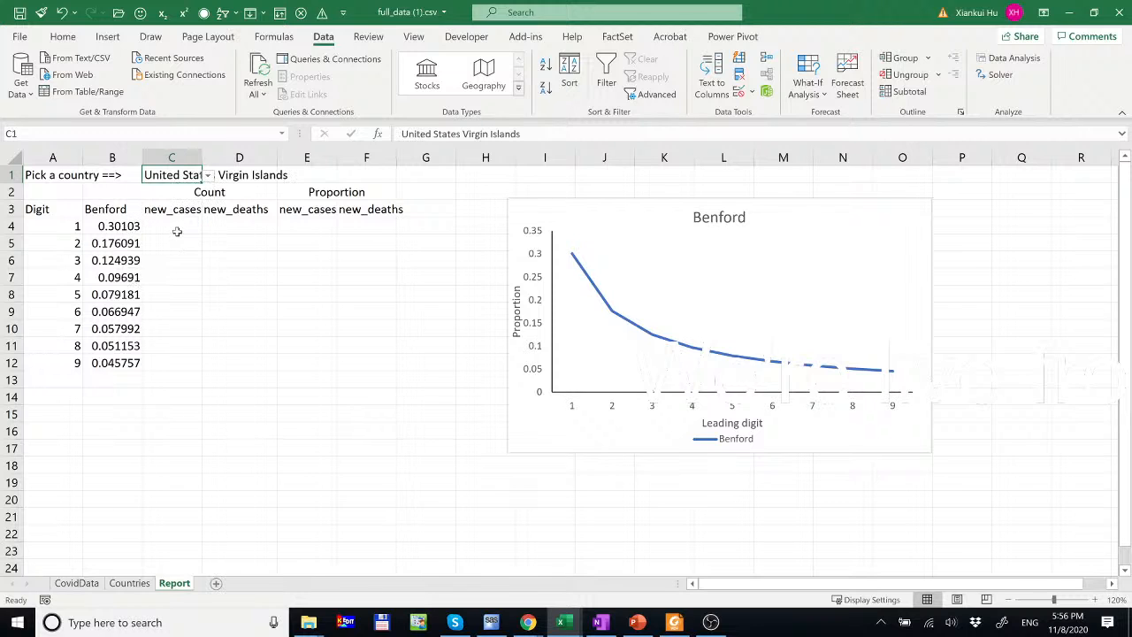
{"action": "left_click", "coordinate": [208, 175]}
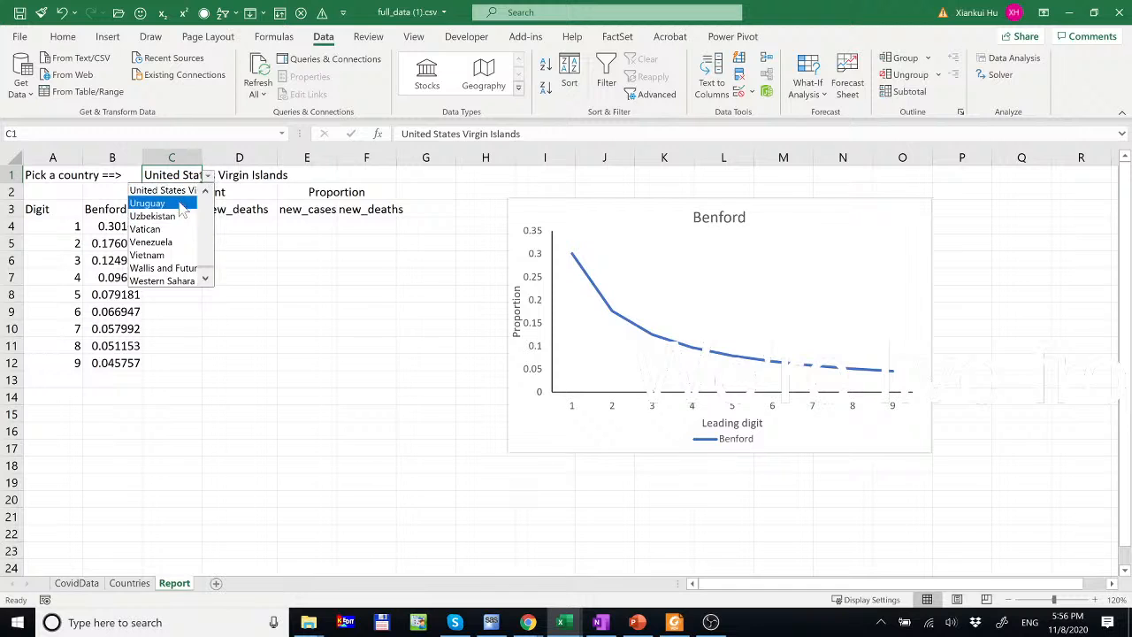
{"action": "left_click", "coordinate": [205, 191]}
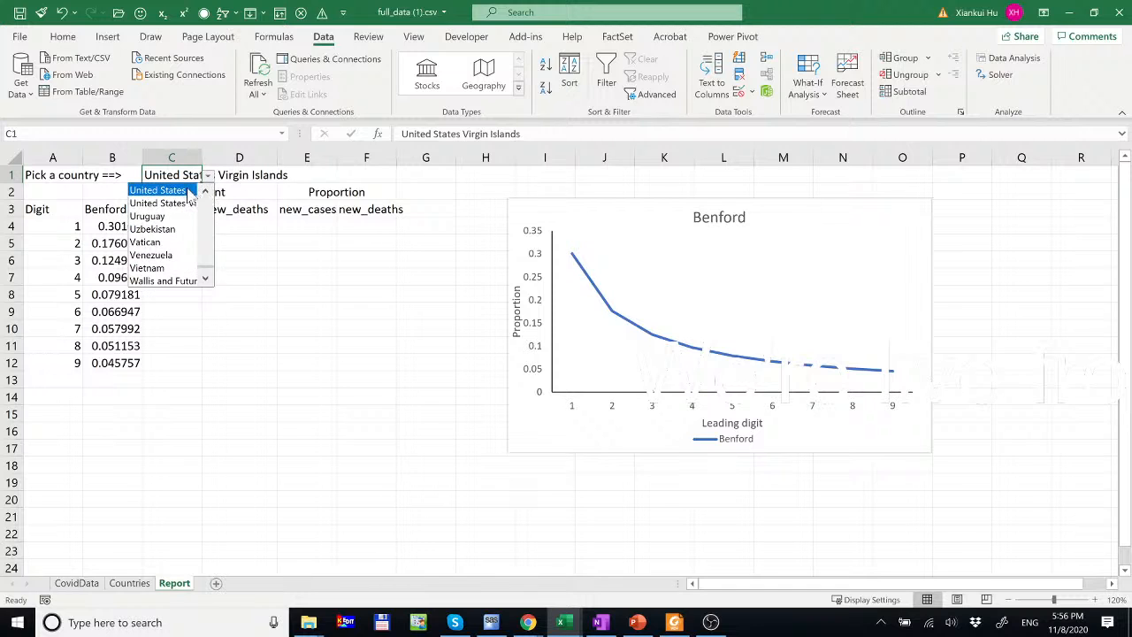
{"action": "left_click", "coordinate": [159, 190]}
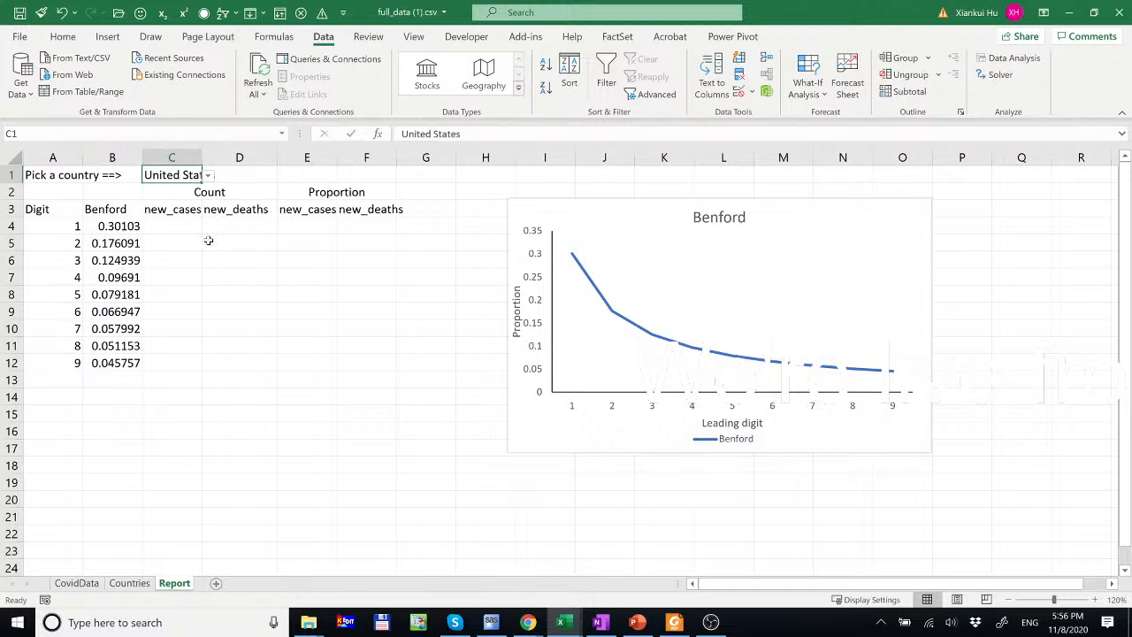
- Widen column C to fit the country name, then select CovidData's new_cases column
{"action": "left_click_drag", "start_coordinate": [207, 156], "coordinate": [222, 155]}
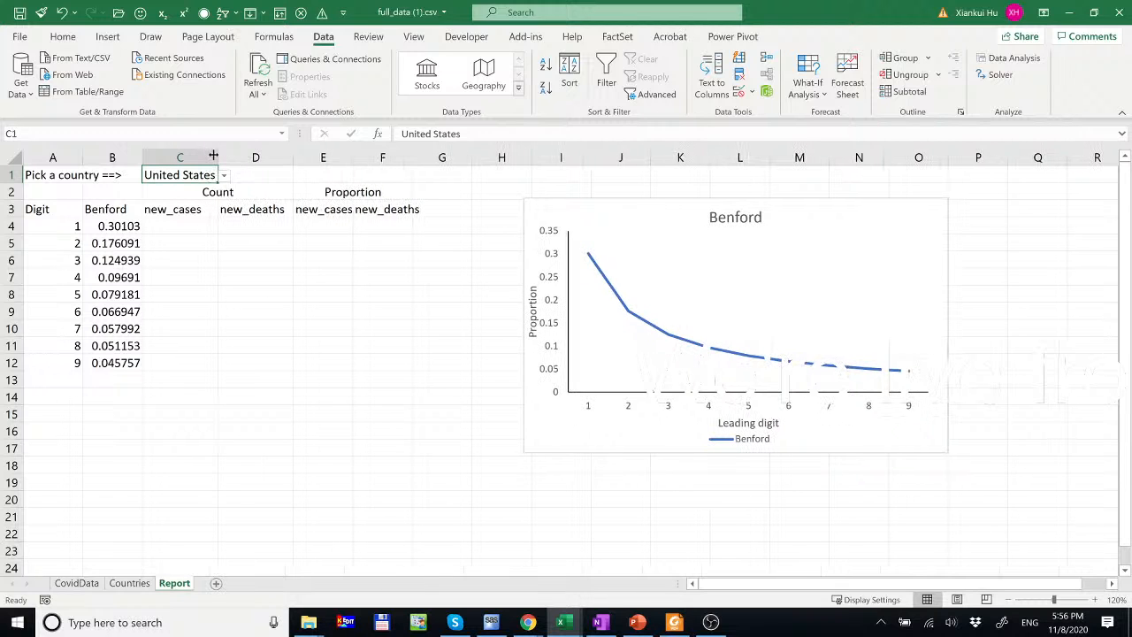
{"action": "left_click", "coordinate": [177, 231]}
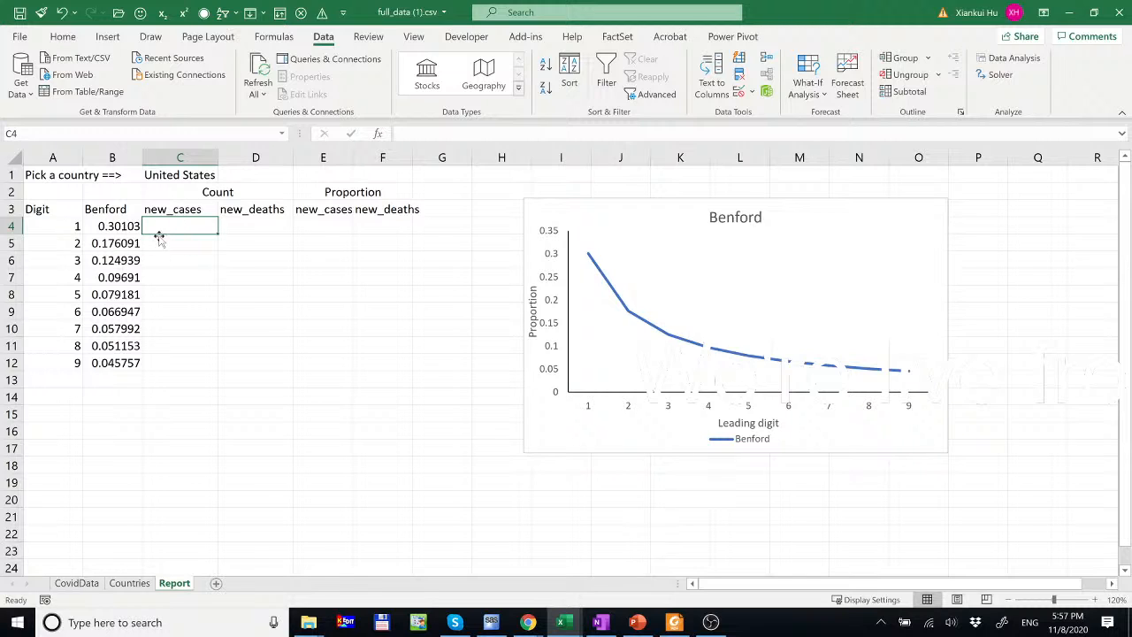
{"action": "left_click", "coordinate": [76, 583]}
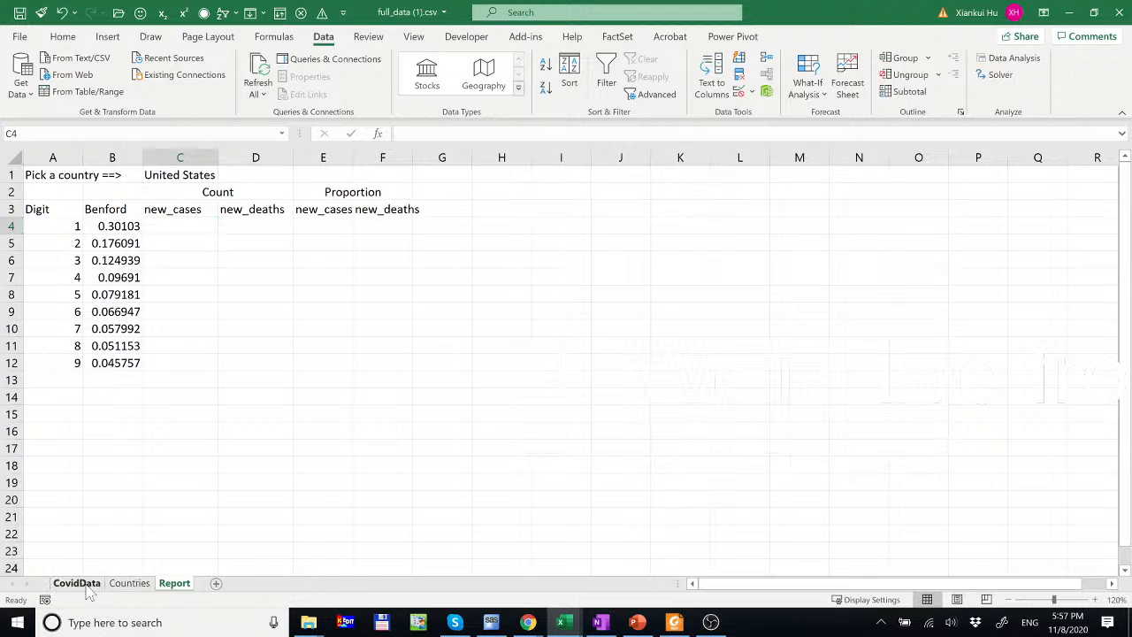
{"action": "left_click_drag", "start_coordinate": [199, 150], "coordinate": [212, 170]}
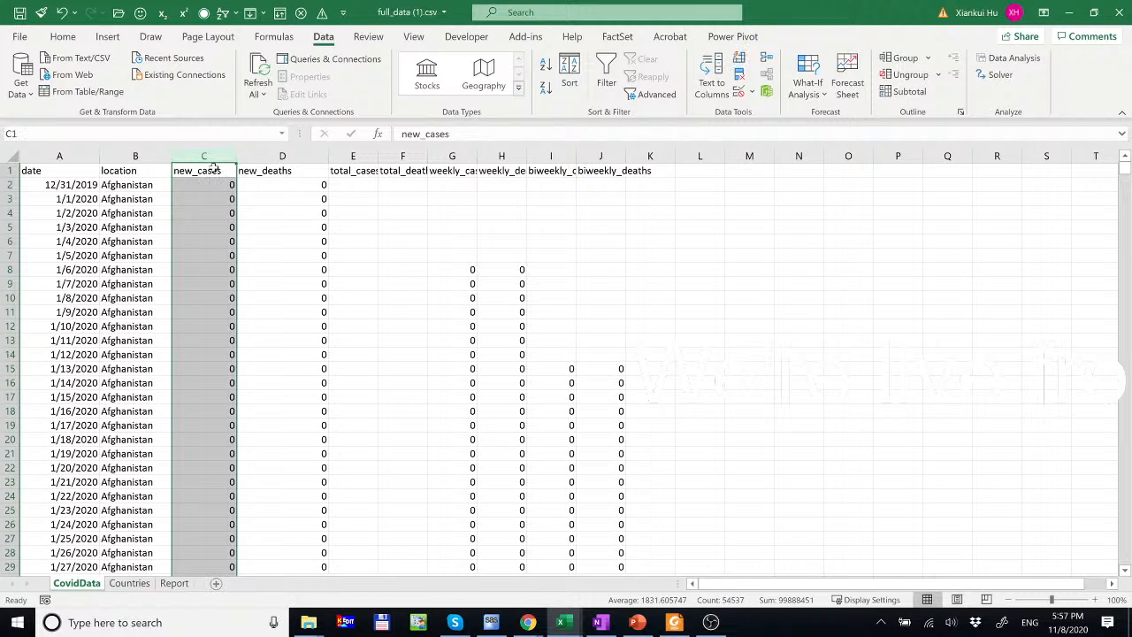
- Copy the new_cases column into column L
{"action": "key", "text": "ctrl+c"}
{"action": "left_click", "coordinate": [693, 173]}
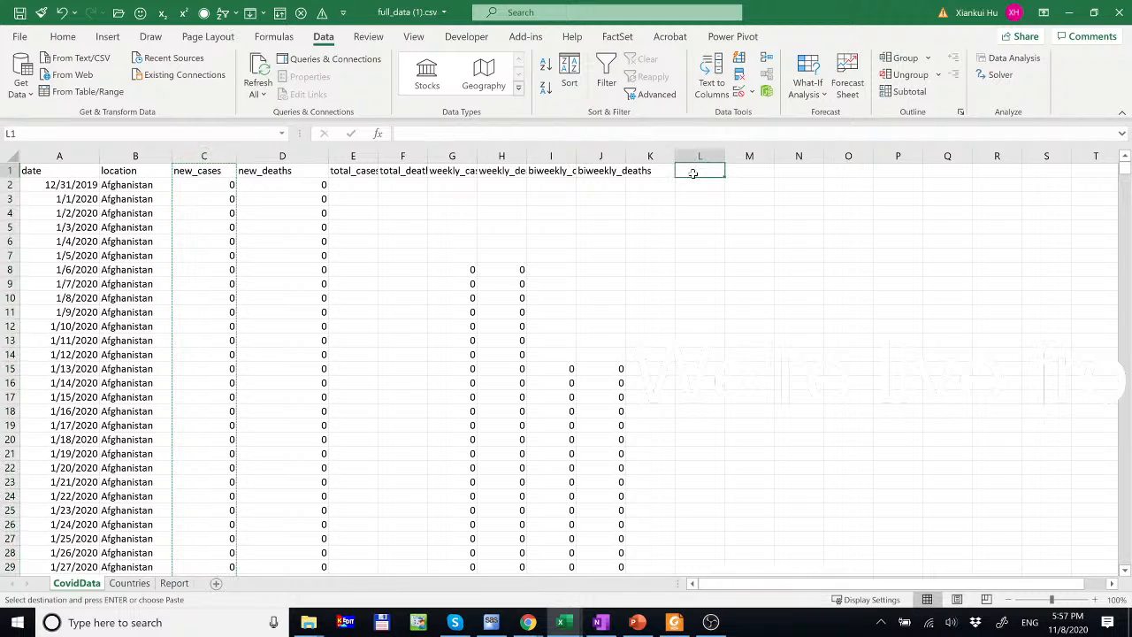
{"action": "key", "text": "ctrl+space"}
{"action": "key", "text": "ctrl+v"}
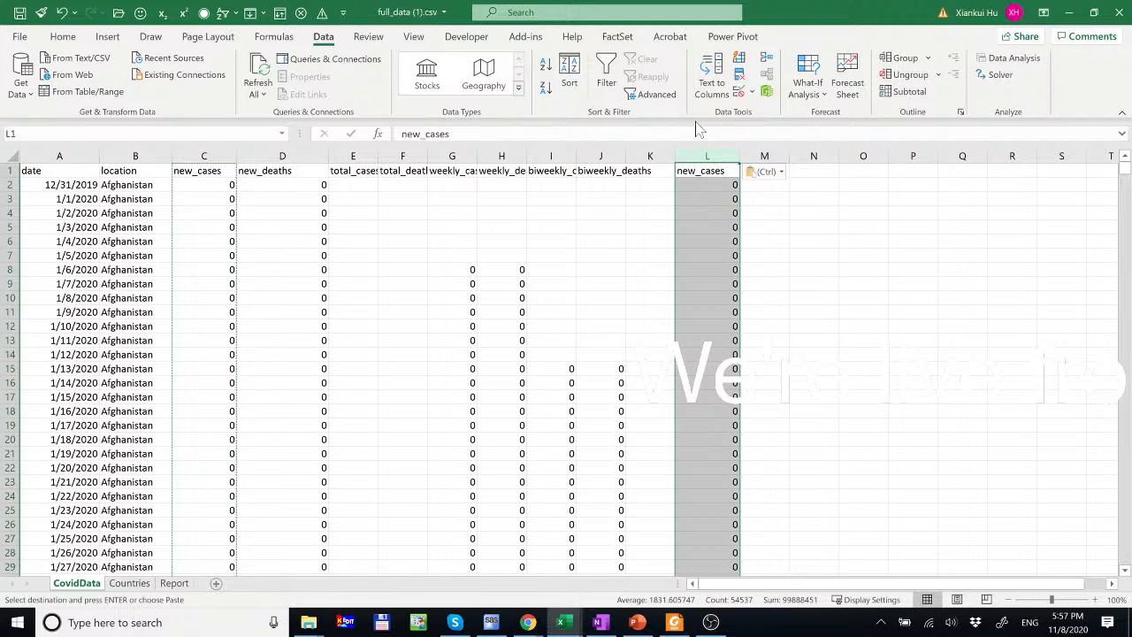
- Check the largest new_cases value (587015) with =MAX(L:L) in N1
{"action": "left_click", "coordinate": [803, 174]}
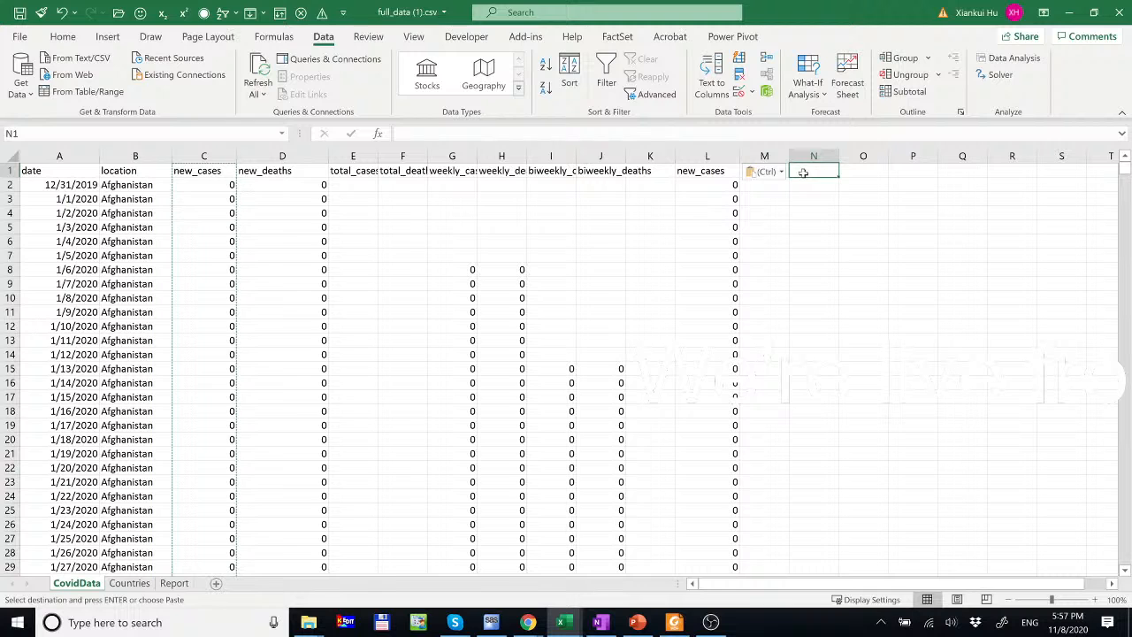
{"action": "type", "text": "=max("}
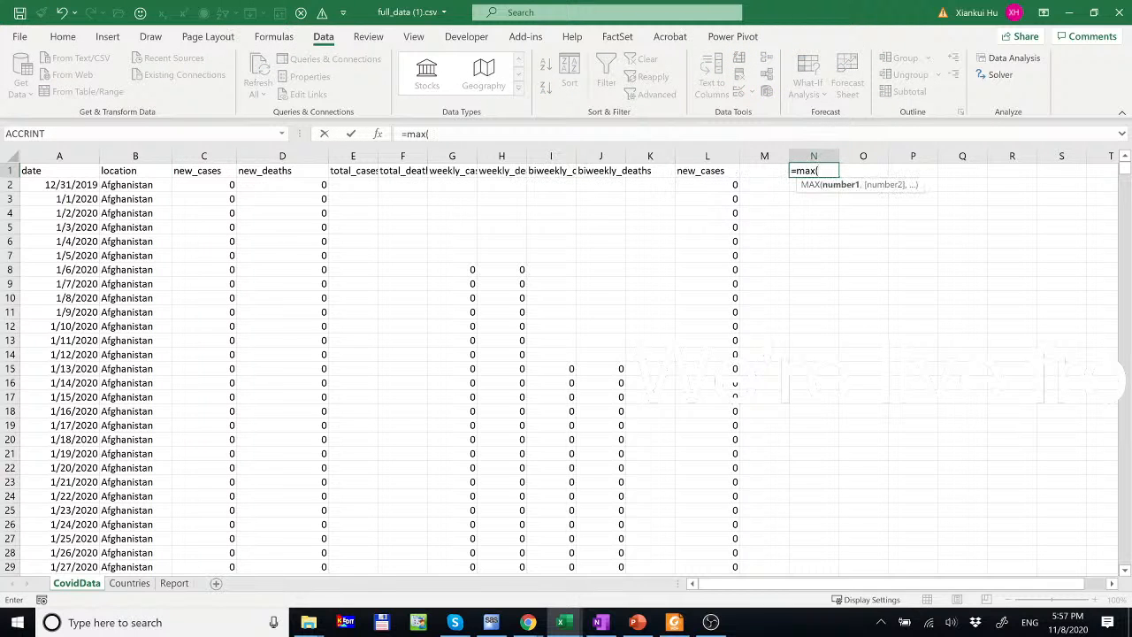
{"action": "left_click", "coordinate": [716, 156]}
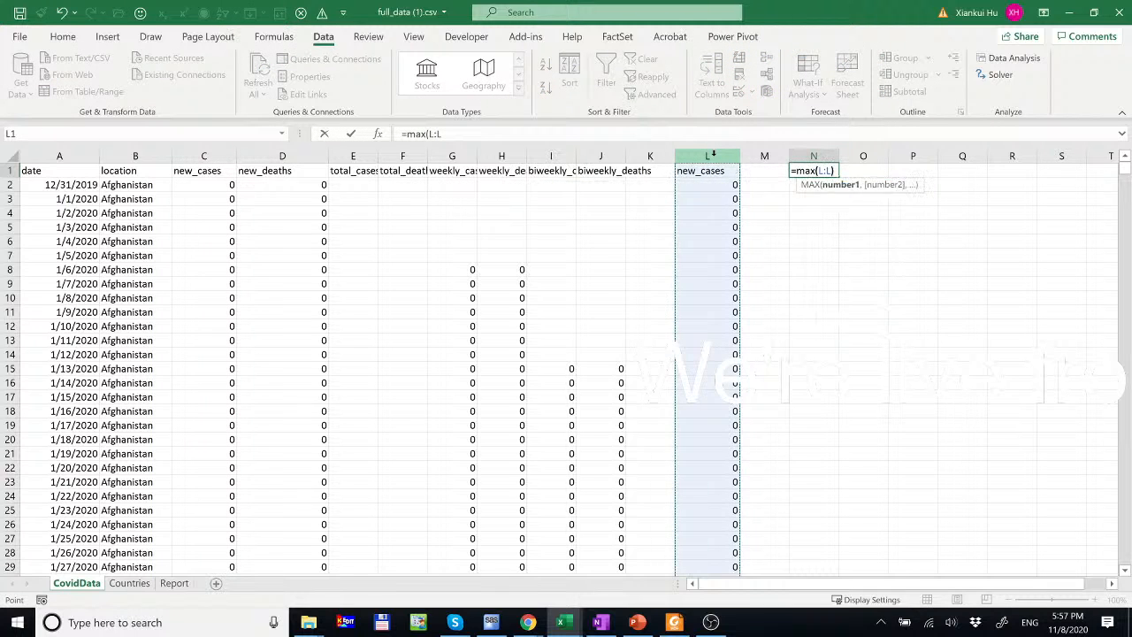
{"action": "key", "text": "Return"}
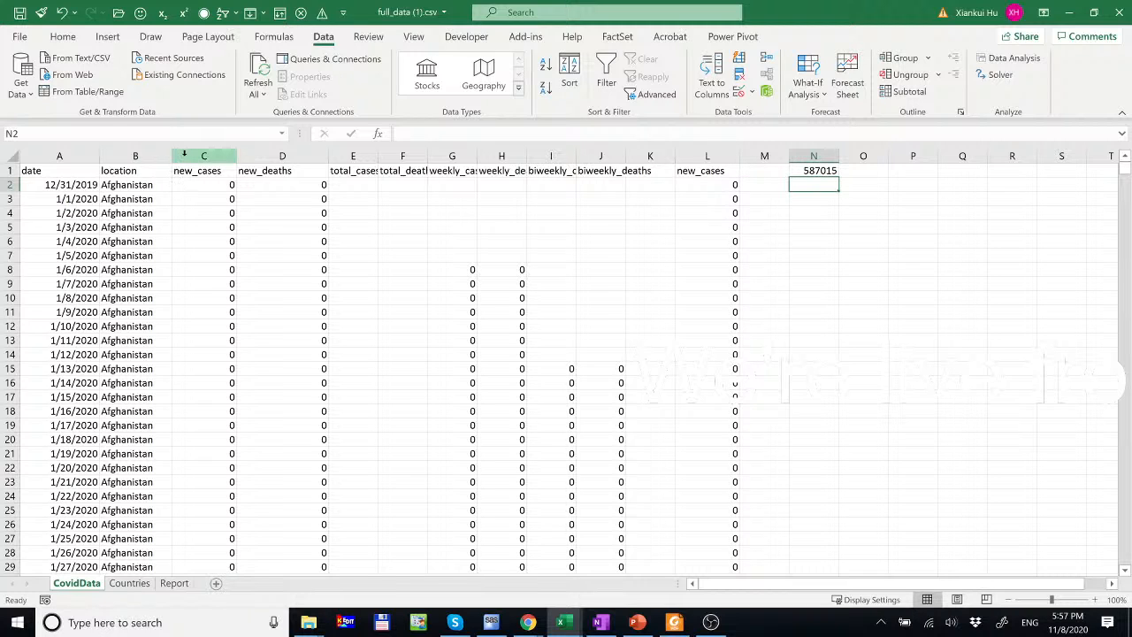
{"action": "left_click", "coordinate": [288, 154]}
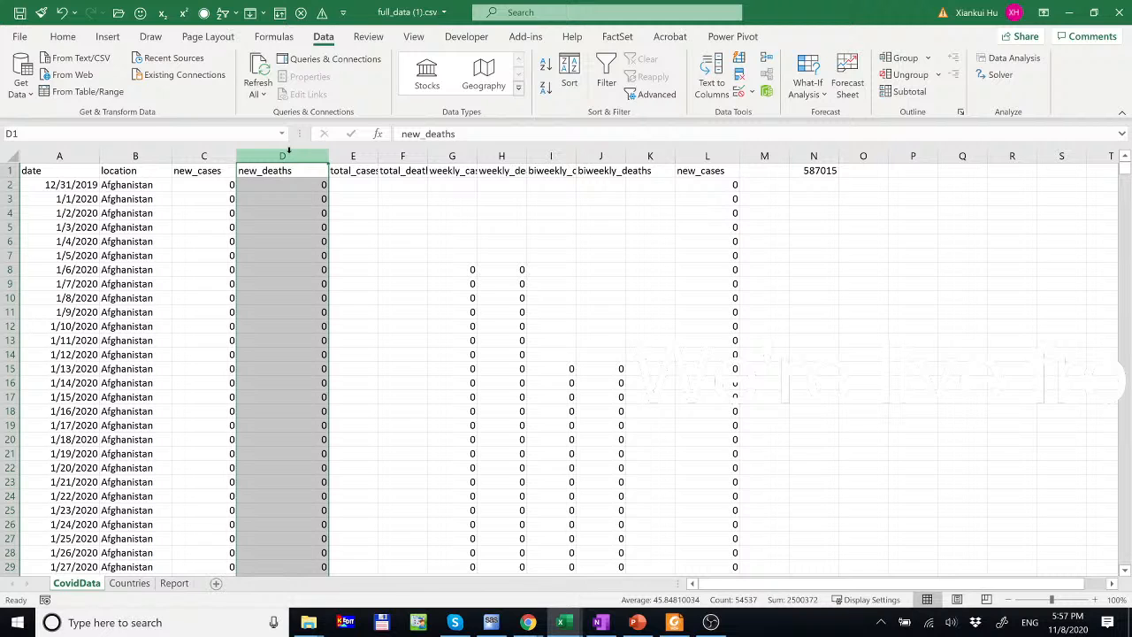
{"action": "left_click", "coordinate": [826, 171]}
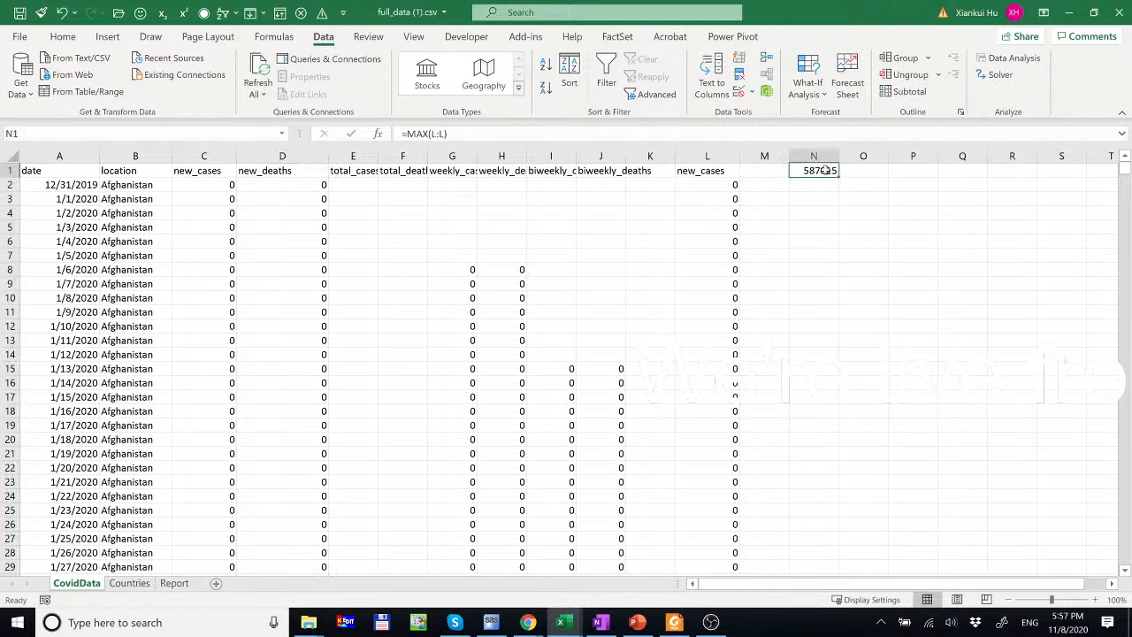
- Check the largest new_deaths value (10491) with =MAX(D:D) in O1, then clear columns N:P
{"action": "left_click", "coordinate": [857, 175]}
{"action": "type", "text": "=maz"}
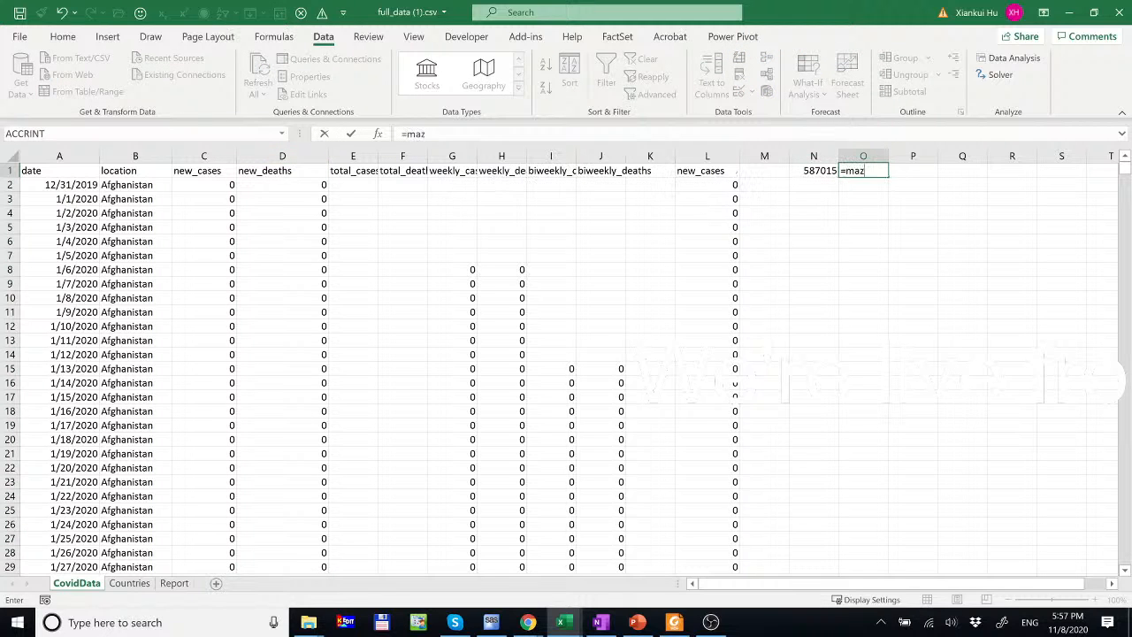
{"action": "key", "text": "BackSpace"}
{"action": "type", "text": "x"}
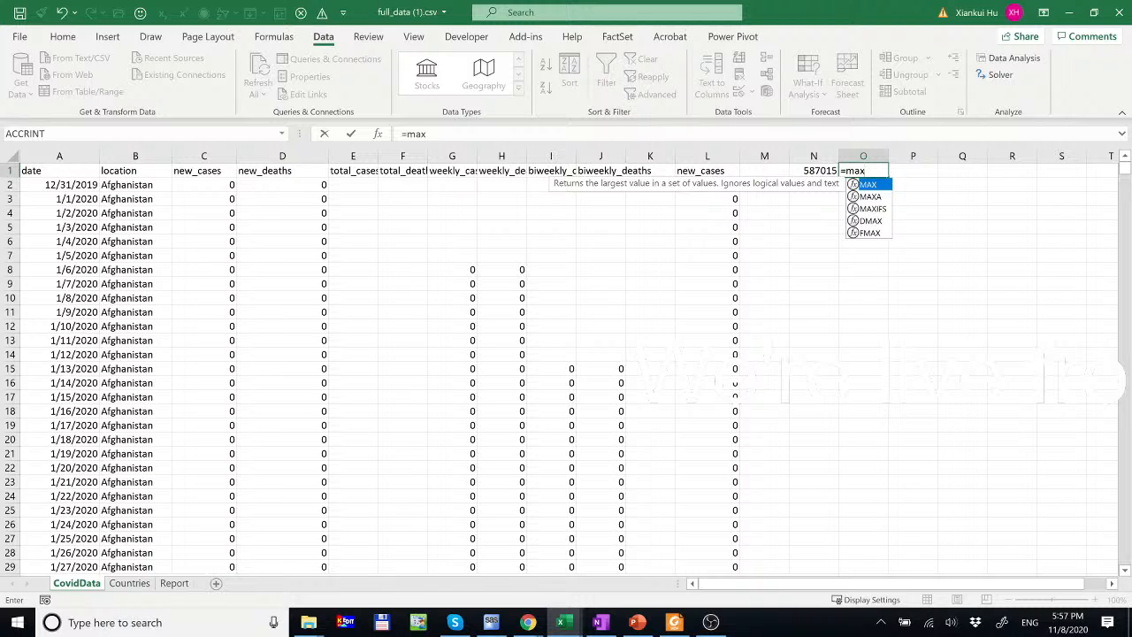
{"action": "type", "text": "("}
{"action": "left_click", "coordinate": [282, 156]}
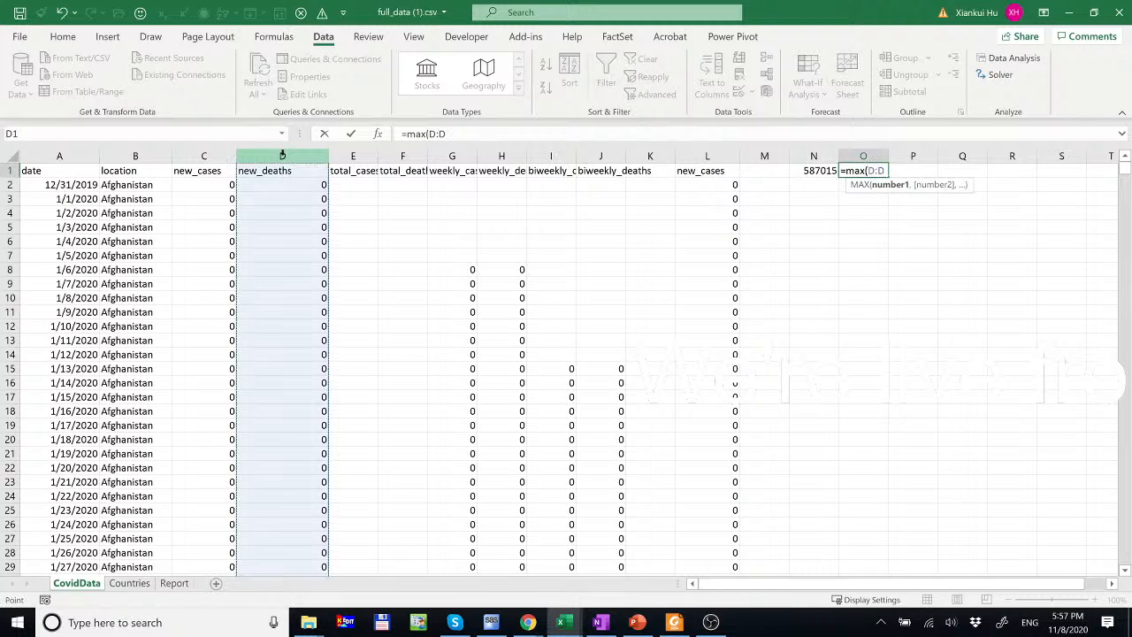
{"action": "type", "text": ")"}
{"action": "key", "text": "Return"}
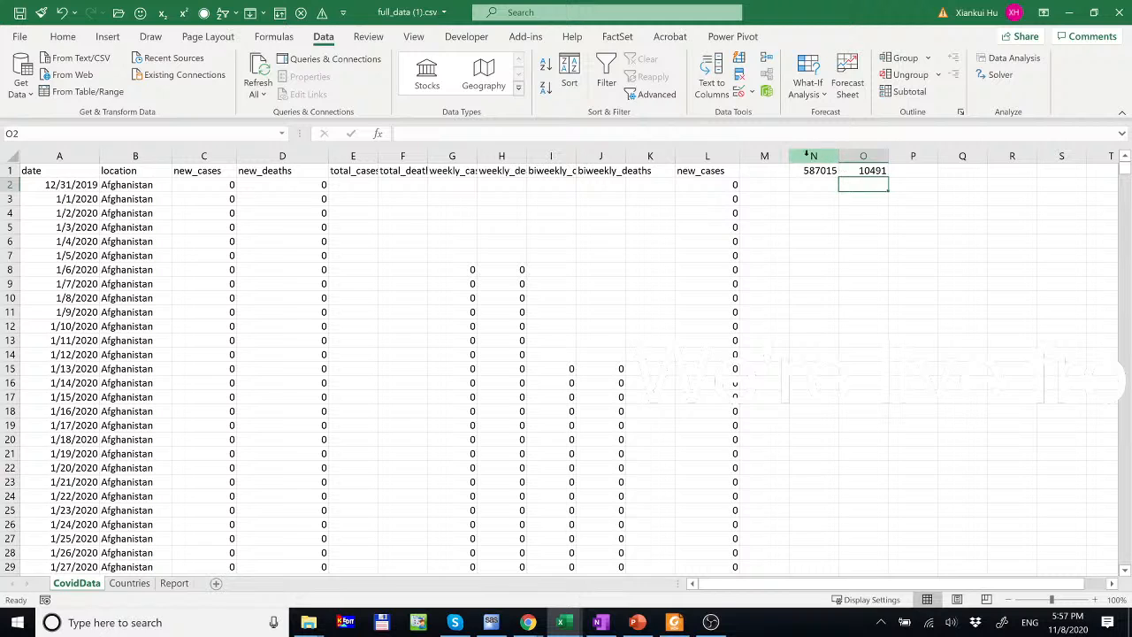
{"action": "left_click_drag", "start_coordinate": [814, 156], "coordinate": [907, 168]}
{"action": "key", "text": "Delete"}
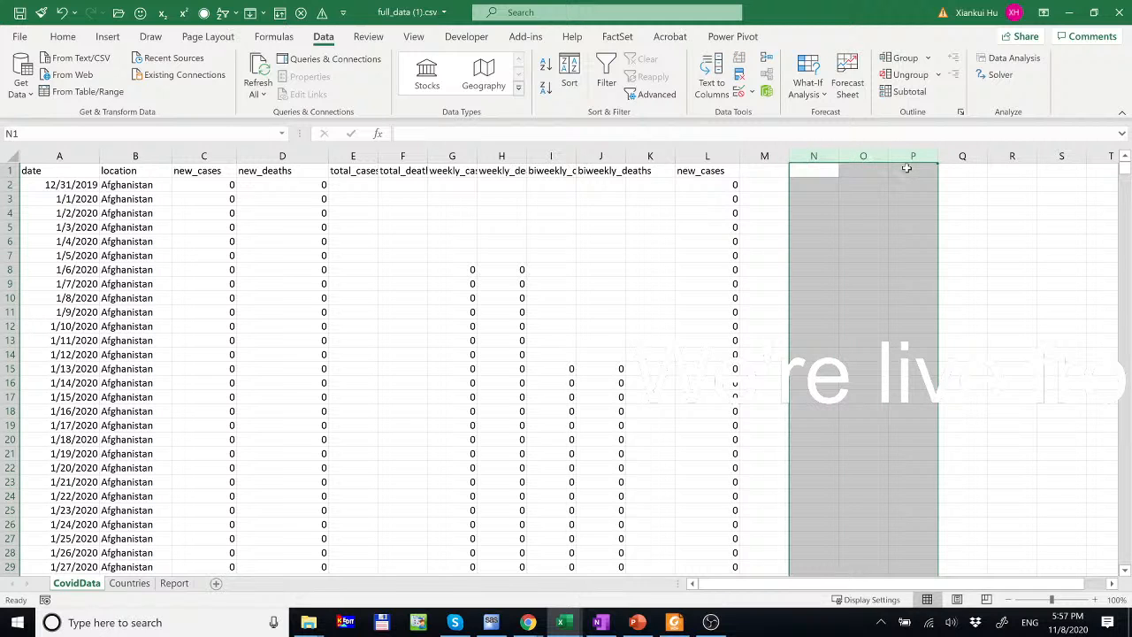
{"action": "left_click", "coordinate": [723, 156]}
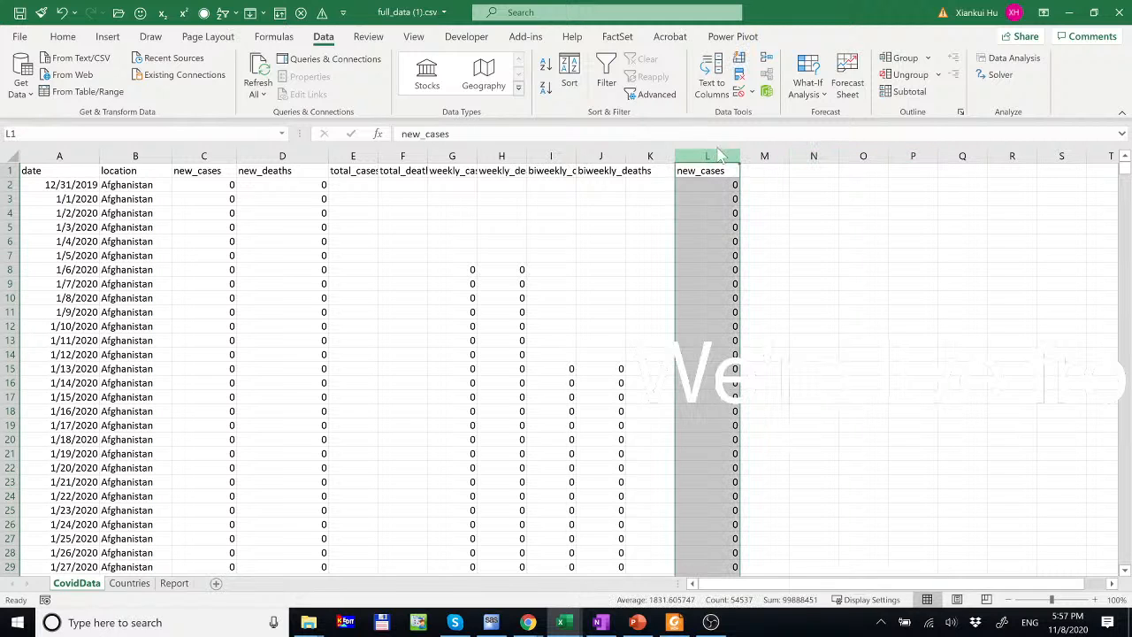
{"action": "left_click", "coordinate": [712, 74]}
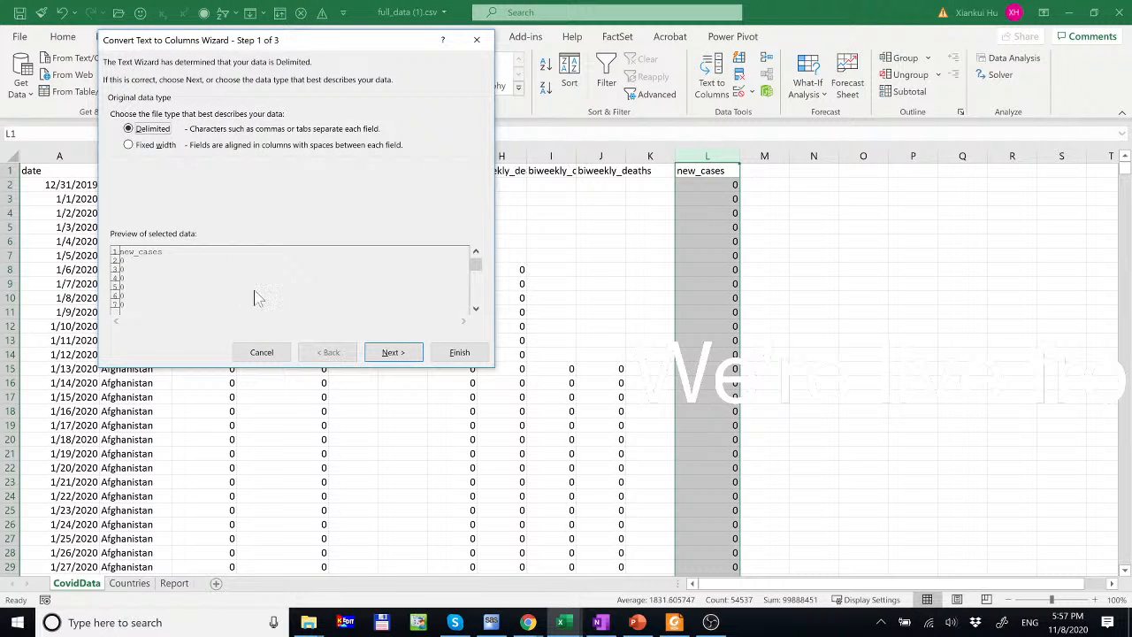
{"action": "left_click", "coordinate": [163, 150]}
{"action": "left_click", "coordinate": [392, 352]}
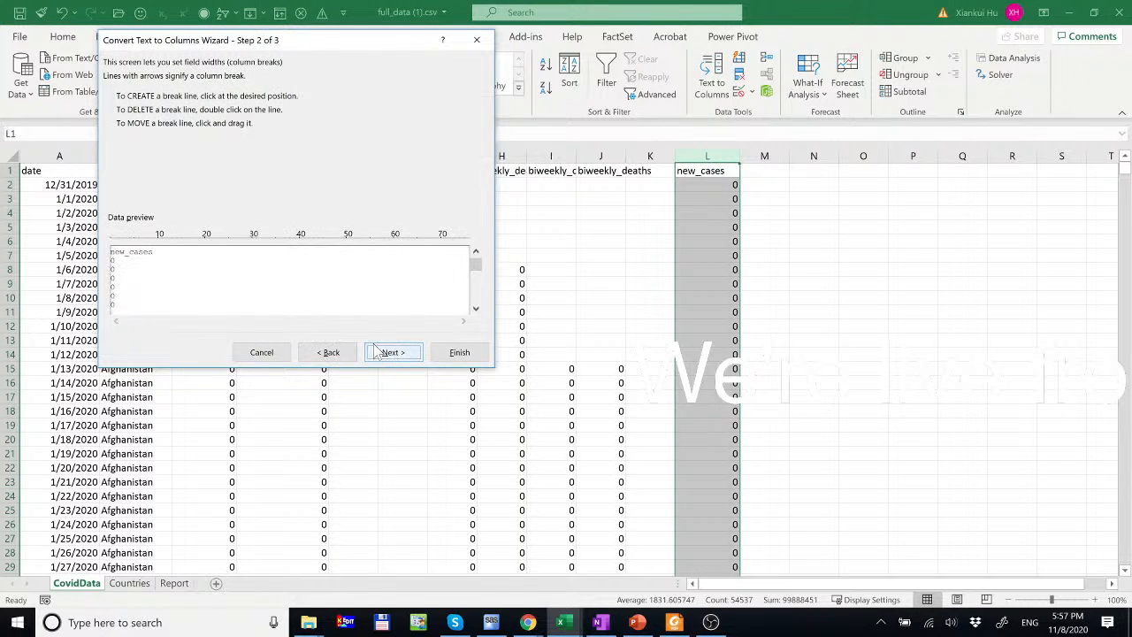
{"action": "left_click", "coordinate": [113, 270]}
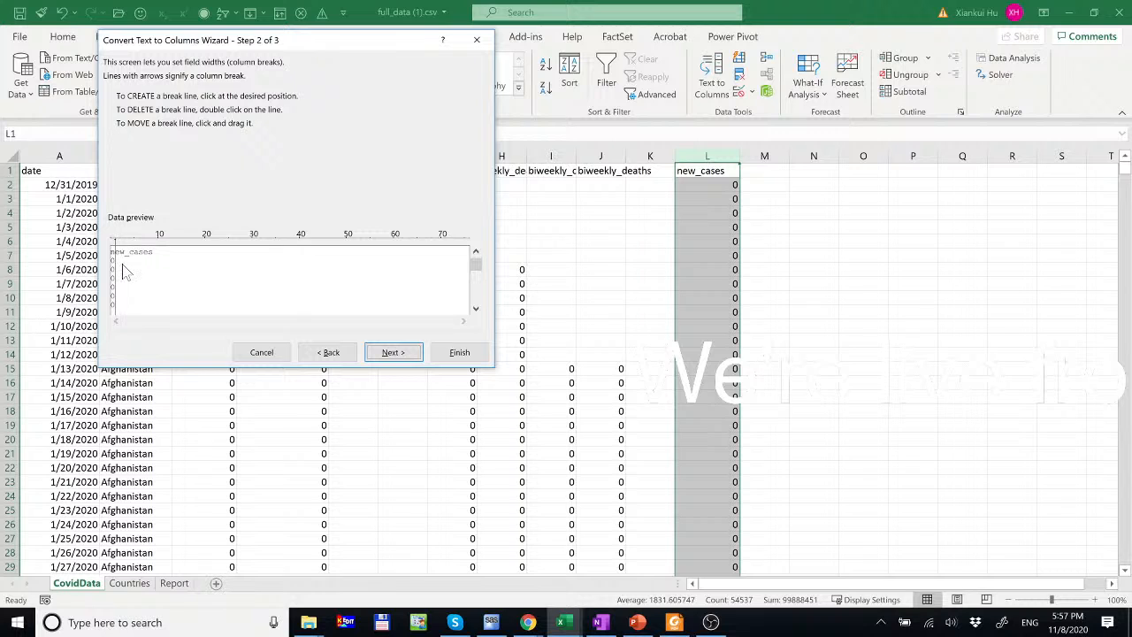
{"action": "left_click", "coordinate": [118, 270]}
{"action": "left_click", "coordinate": [129, 276]}
{"action": "left_click", "coordinate": [135, 277]}
{"action": "left_click", "coordinate": [142, 280]}
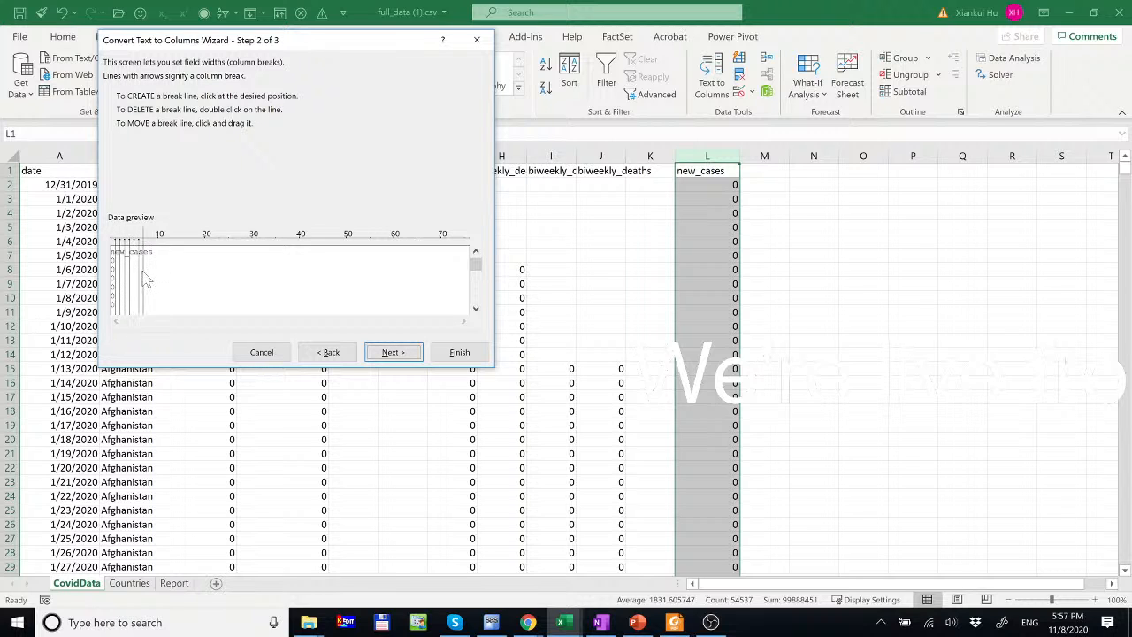
{"action": "left_click", "coordinate": [396, 352]}
{"action": "left_click", "coordinate": [459, 352]}
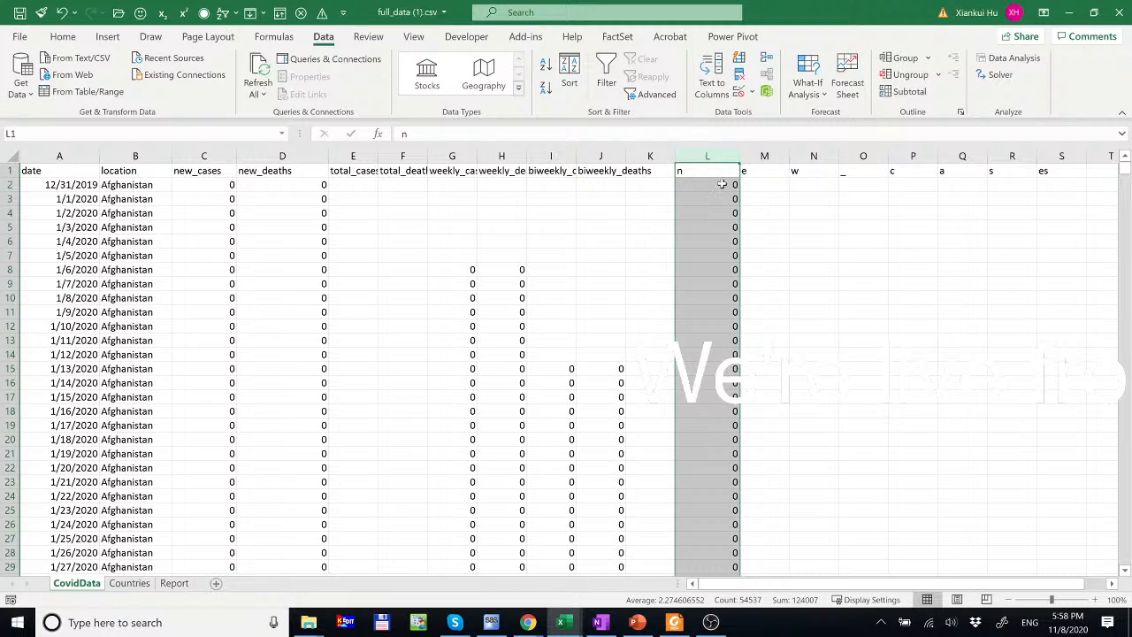
{"action": "left_click", "coordinate": [764, 156]}
{"action": "left_click", "coordinate": [810, 155]}
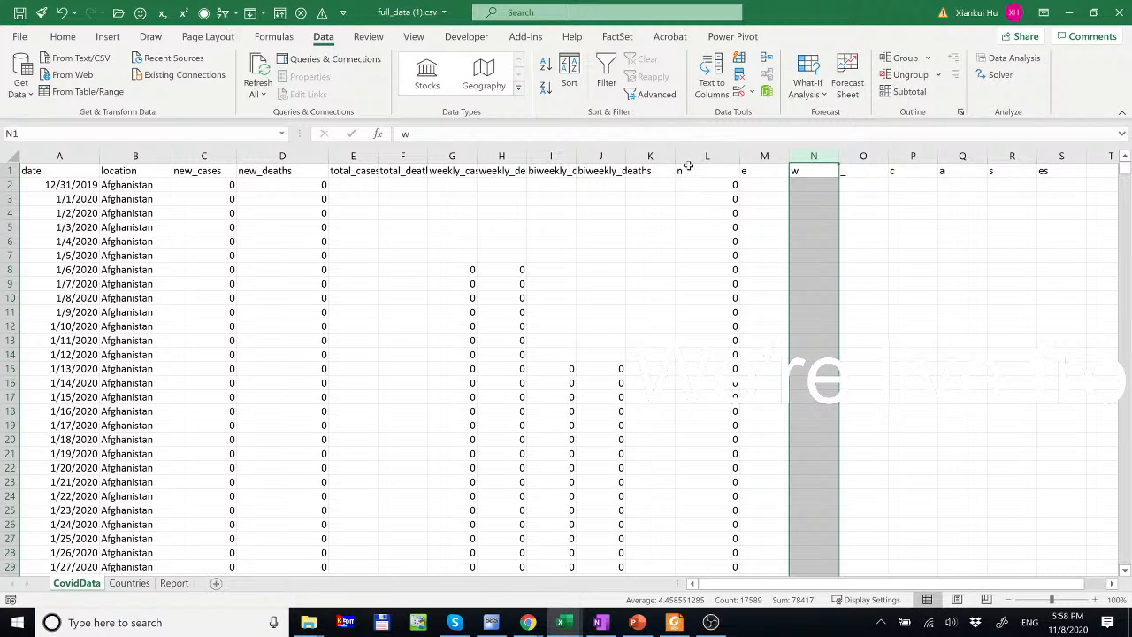
{"action": "left_click_drag", "start_coordinate": [686, 166], "coordinate": [688, 168]}
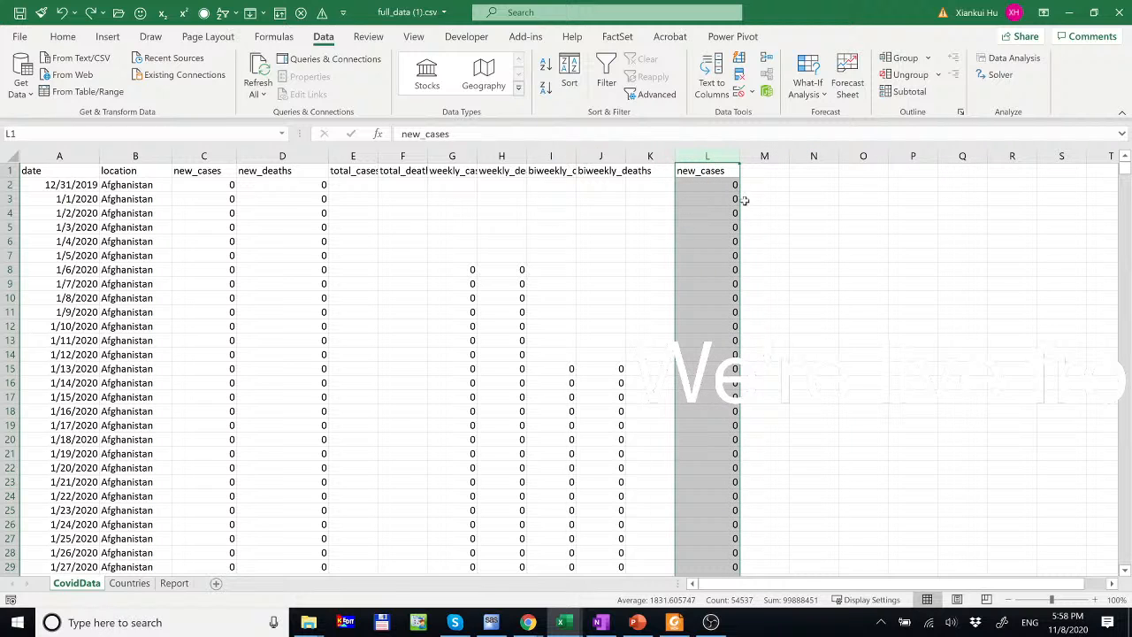
- Enter =LEFT(C2,1) in L2 and fill it down column L
{"action": "left_click", "coordinate": [720, 187]}
{"action": "type", "text": "="}
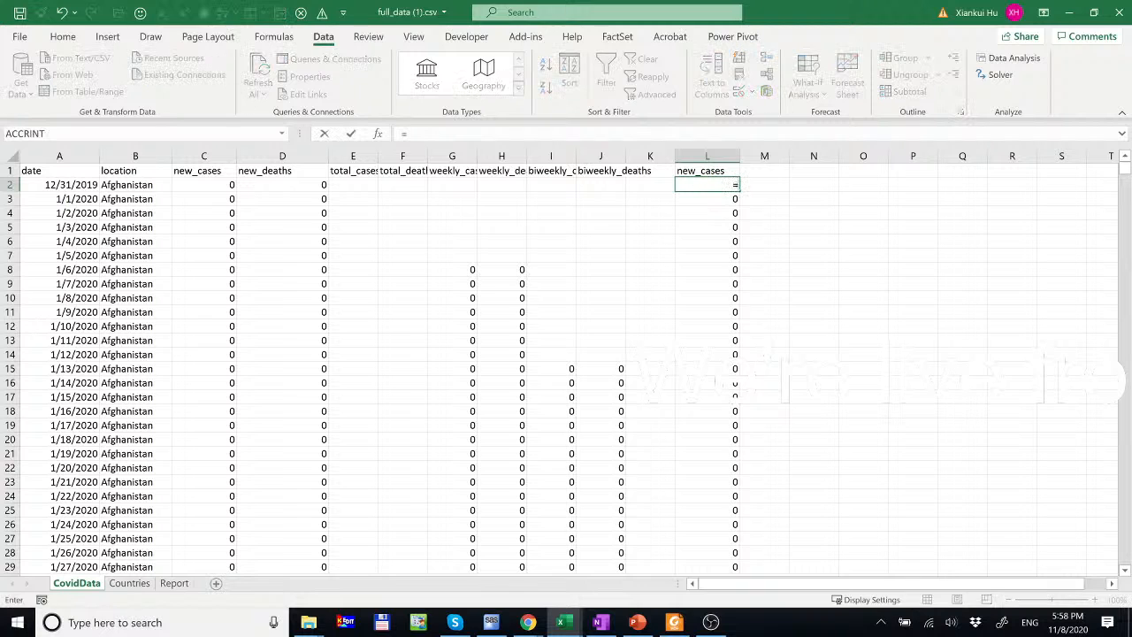
{"action": "type", "text": "left("}
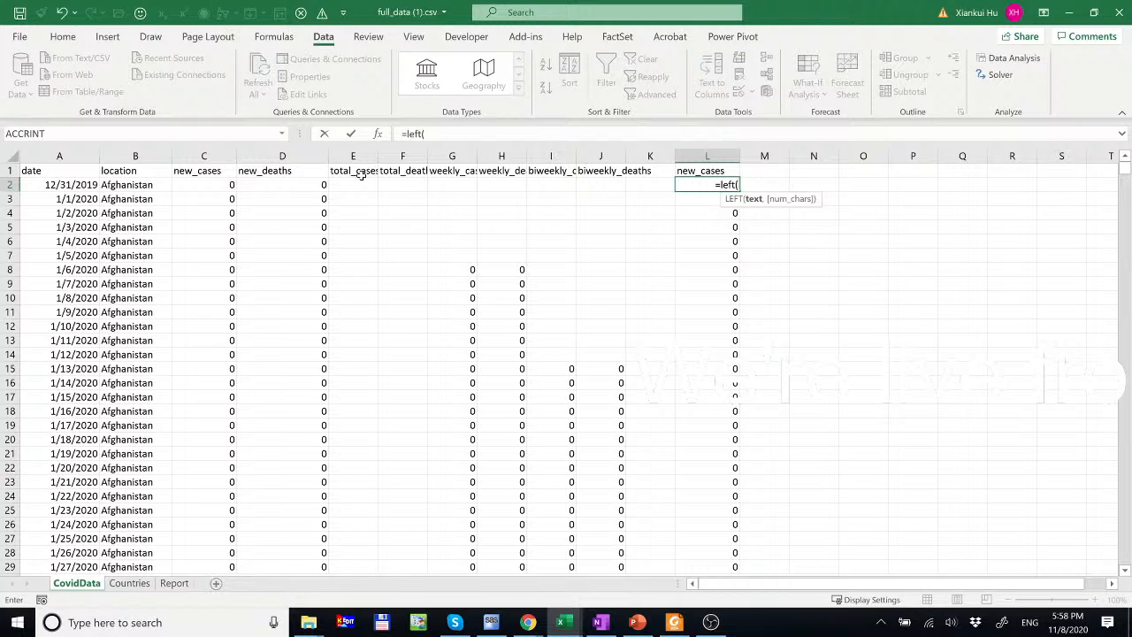
{"action": "left_click", "coordinate": [210, 185]}
{"action": "type", "text": ",1"}
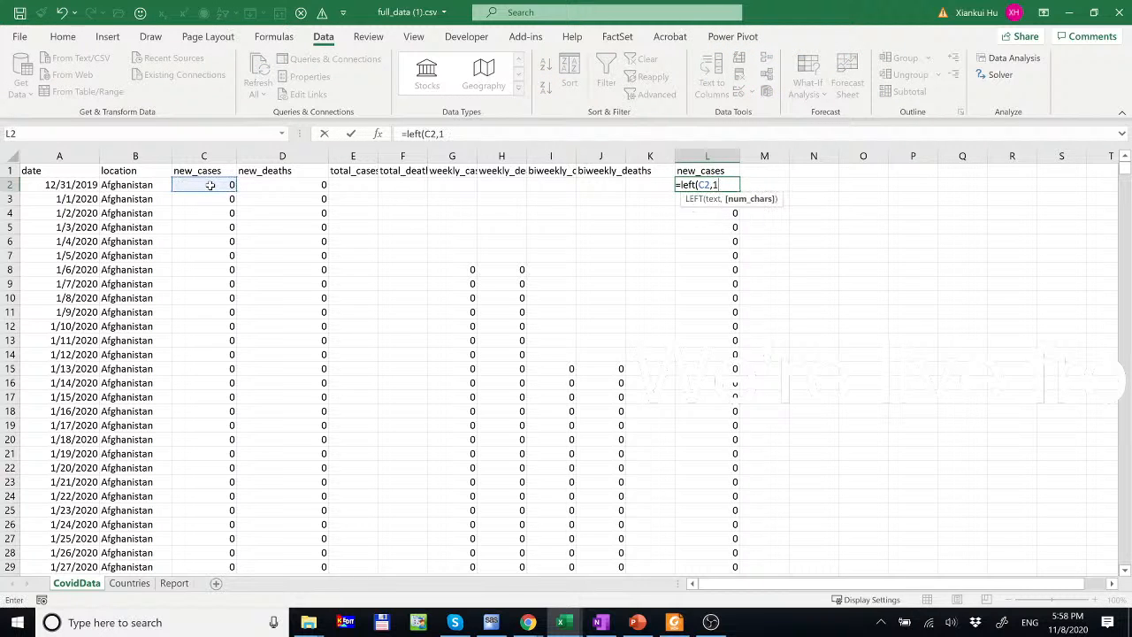
{"action": "type", "text": ")"}
{"action": "key", "text": "Return"}
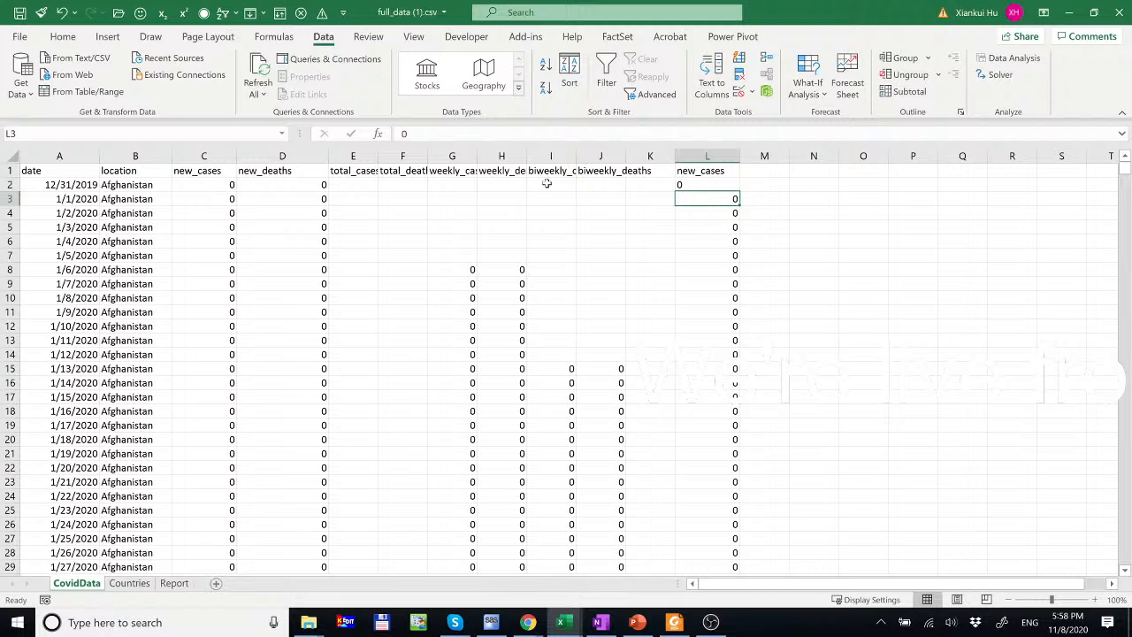
{"action": "left_click", "coordinate": [703, 181]}
{"action": "double_click", "coordinate": [738, 192]}
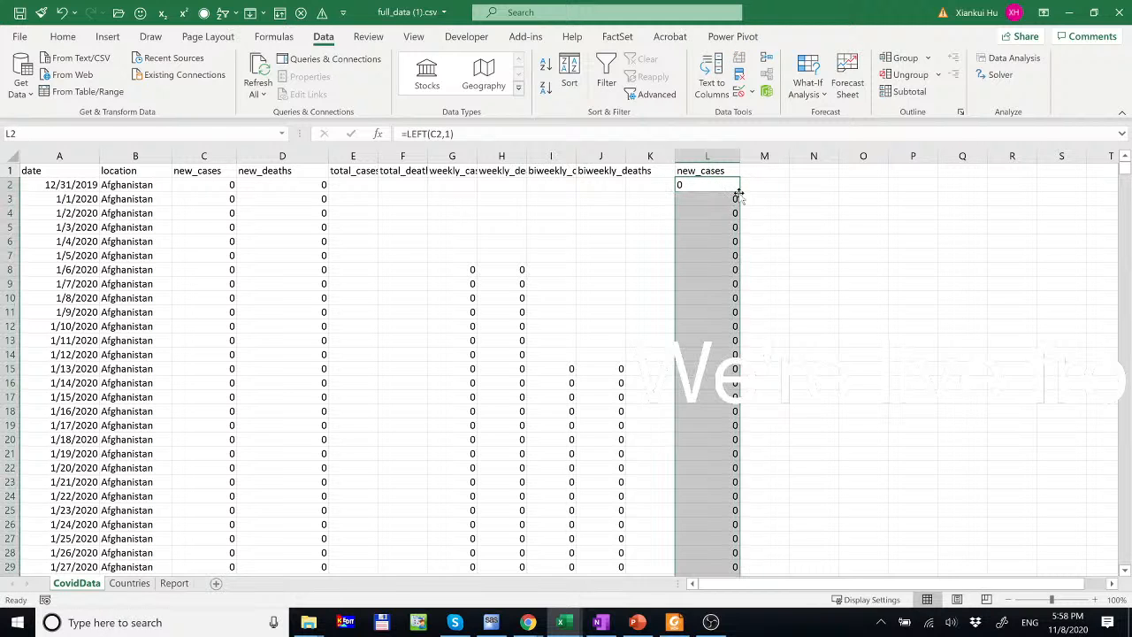
- Copy the new_deaths header into M1
{"action": "left_click", "coordinate": [731, 170]}
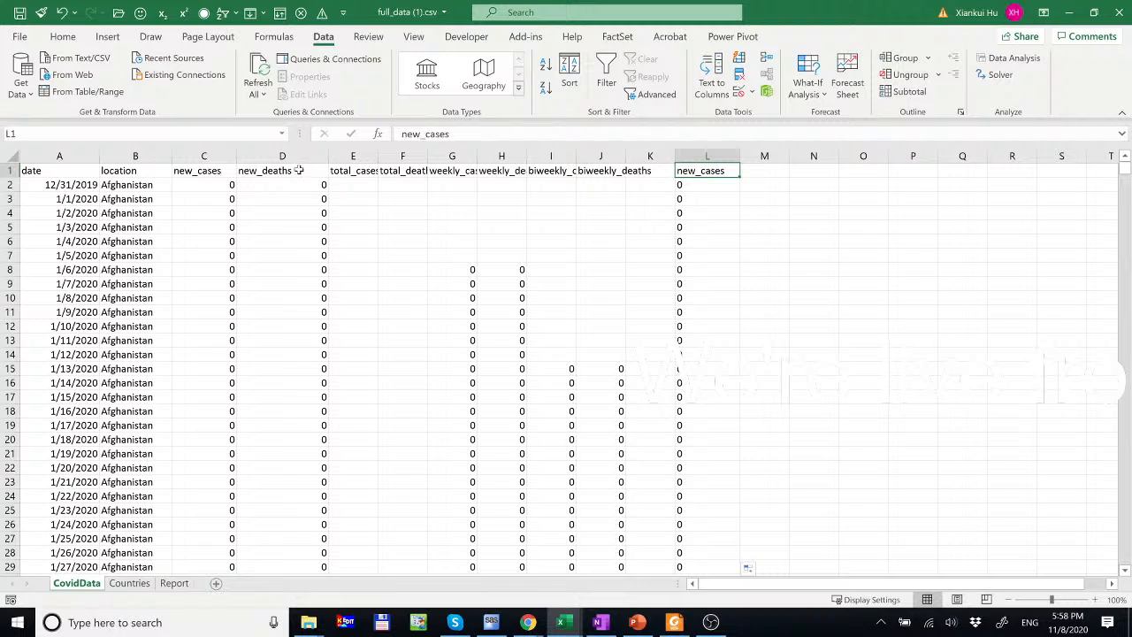
{"action": "type", "text": "="}
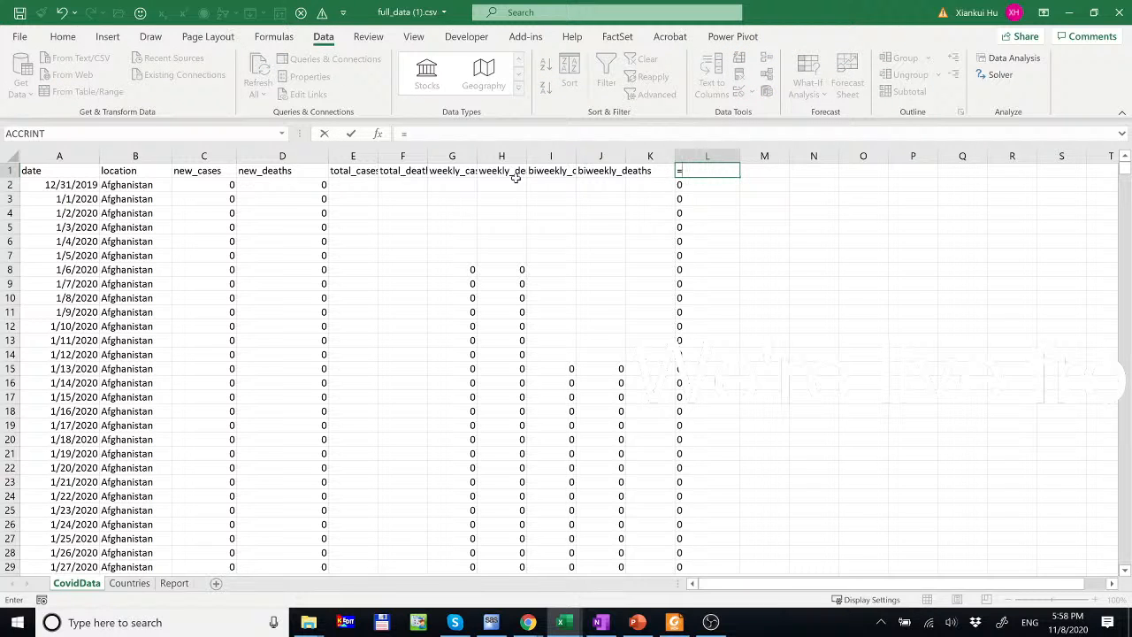
{"action": "key", "text": "ctrl+z"}
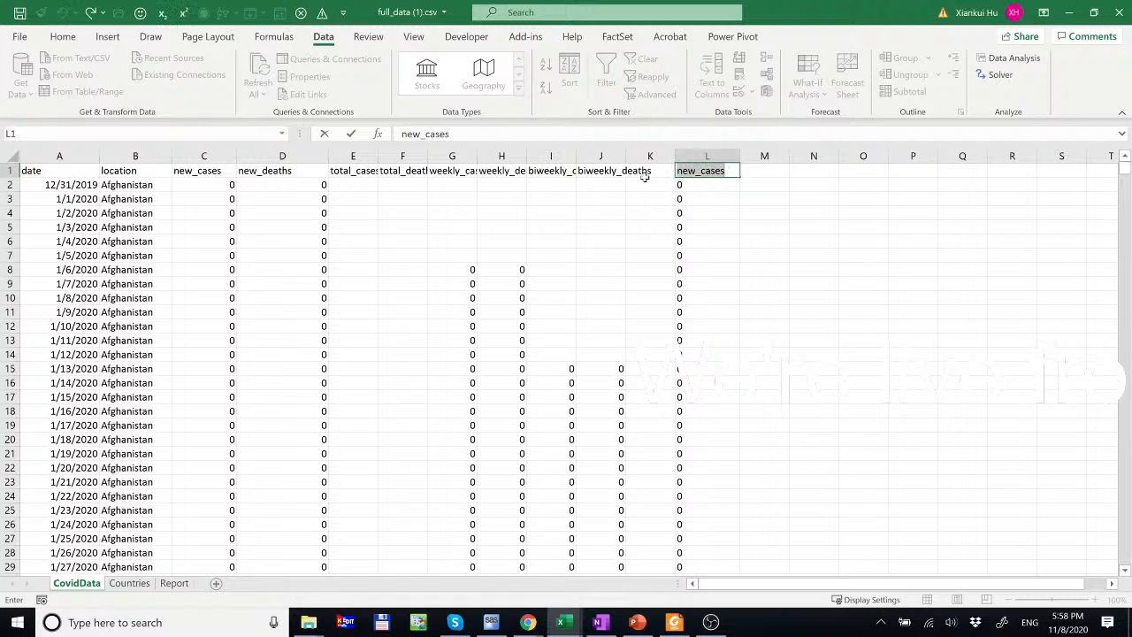
{"action": "left_click", "coordinate": [299, 171]}
{"action": "key", "text": "ctrl+c"}
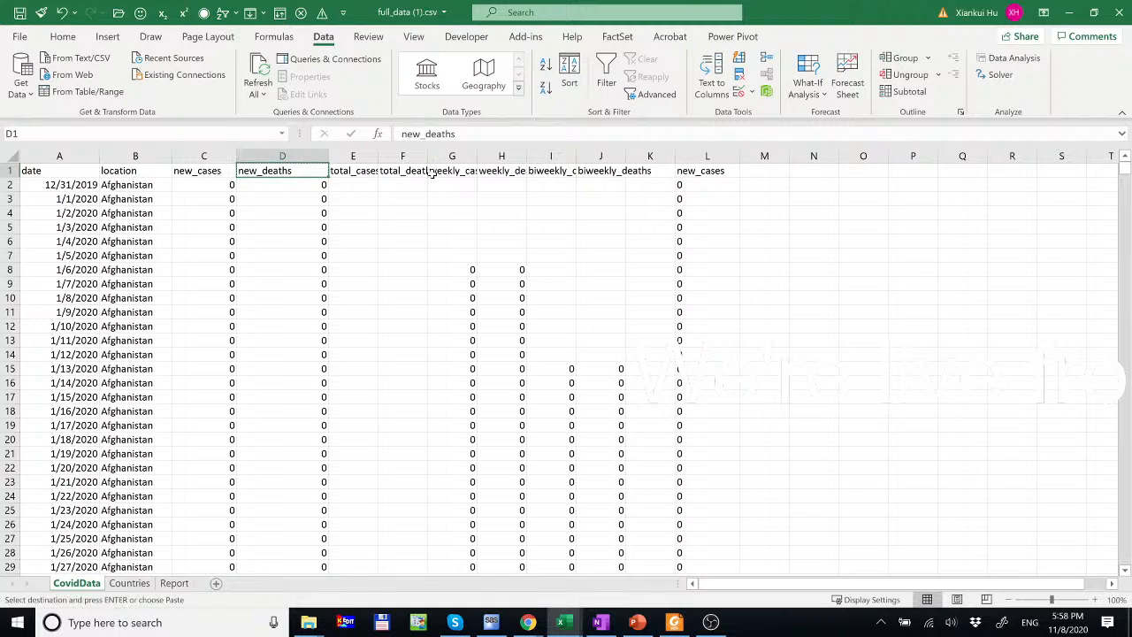
{"action": "left_click", "coordinate": [758, 170]}
{"action": "key", "text": "ctrl+v"}
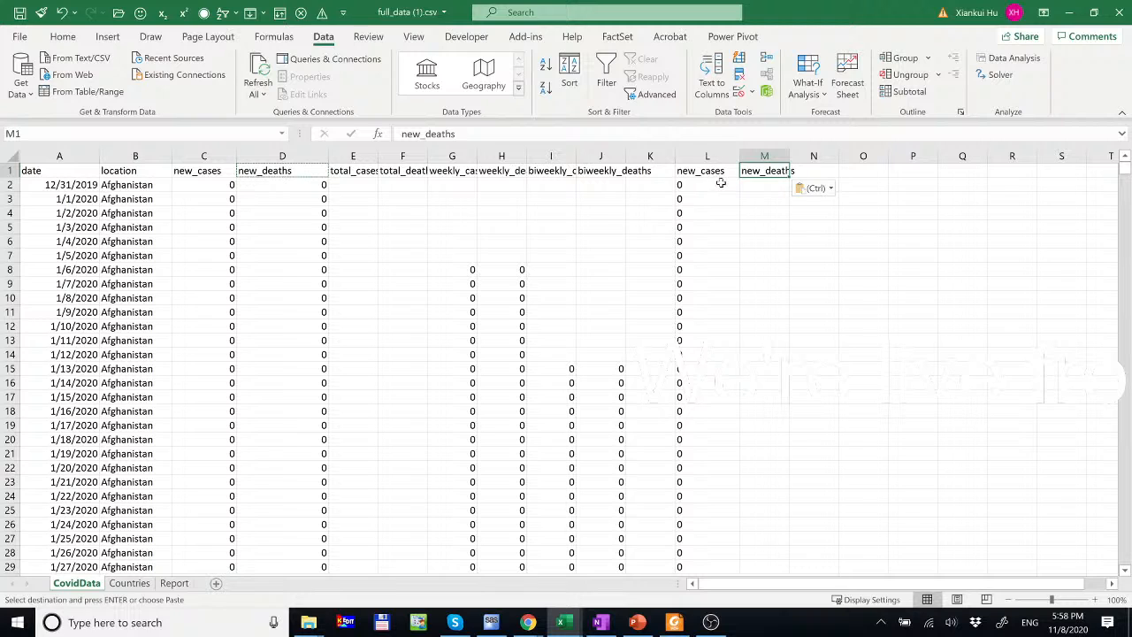
- Extend the leading-digit formula into M2 and fill it down column M
{"action": "left_click", "coordinate": [751, 185]}
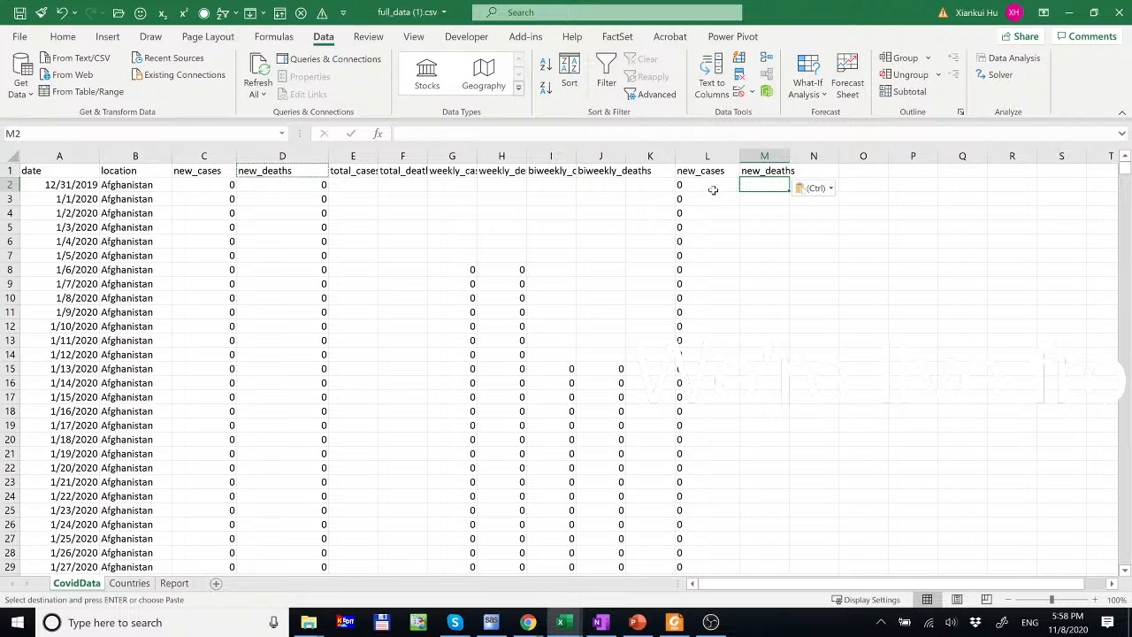
{"action": "left_click", "coordinate": [713, 191]}
{"action": "left_click_drag", "start_coordinate": [739, 191], "coordinate": [783, 186]}
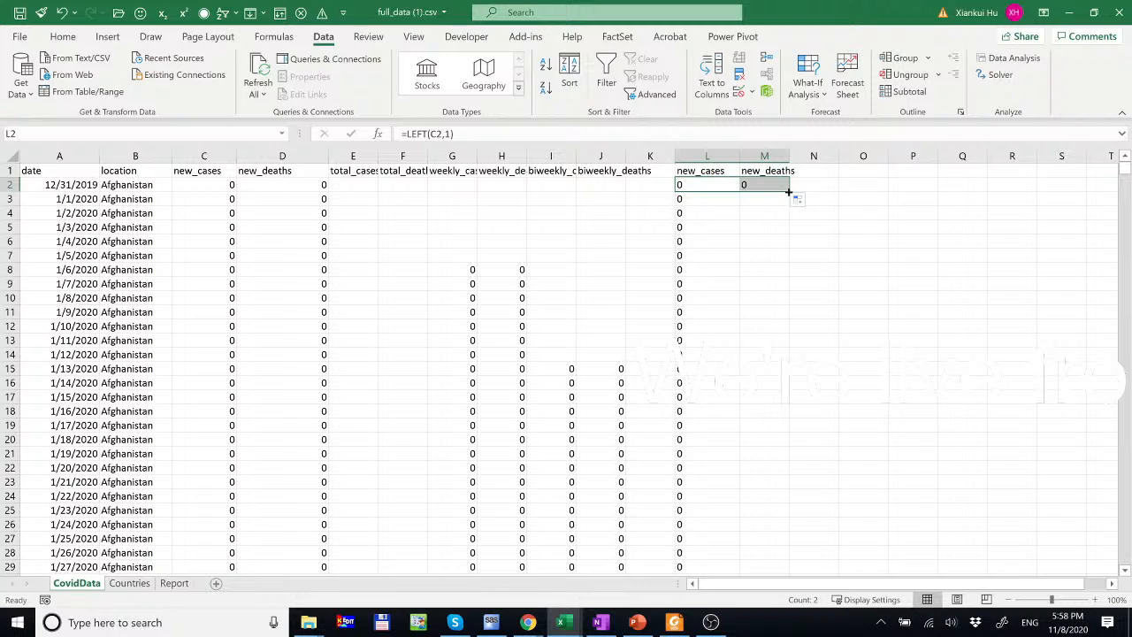
{"action": "left_click", "coordinate": [785, 187]}
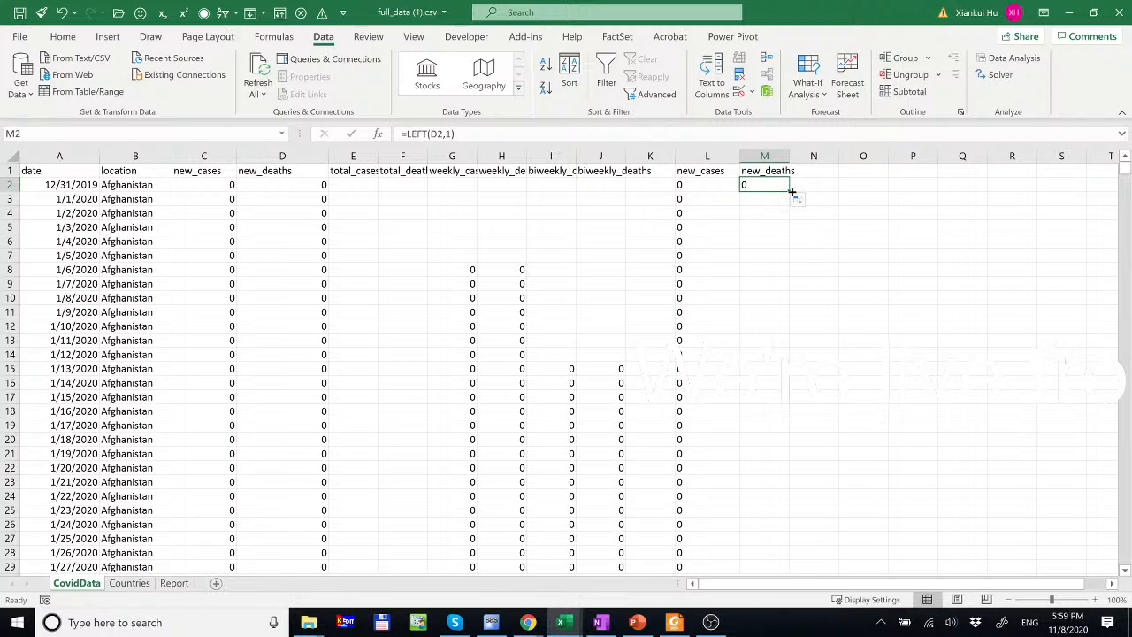
{"action": "double_click", "coordinate": [791, 192]}
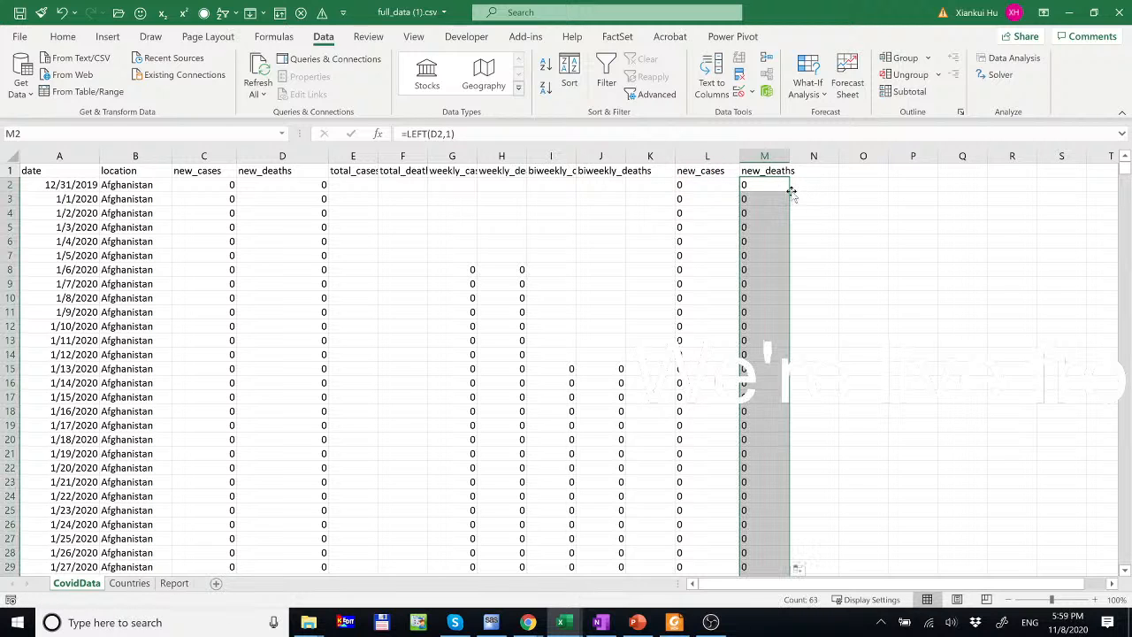
- Rename L1 to 'leading digit new_cases' and widen column L to fit
{"action": "left_click", "coordinate": [709, 169]}
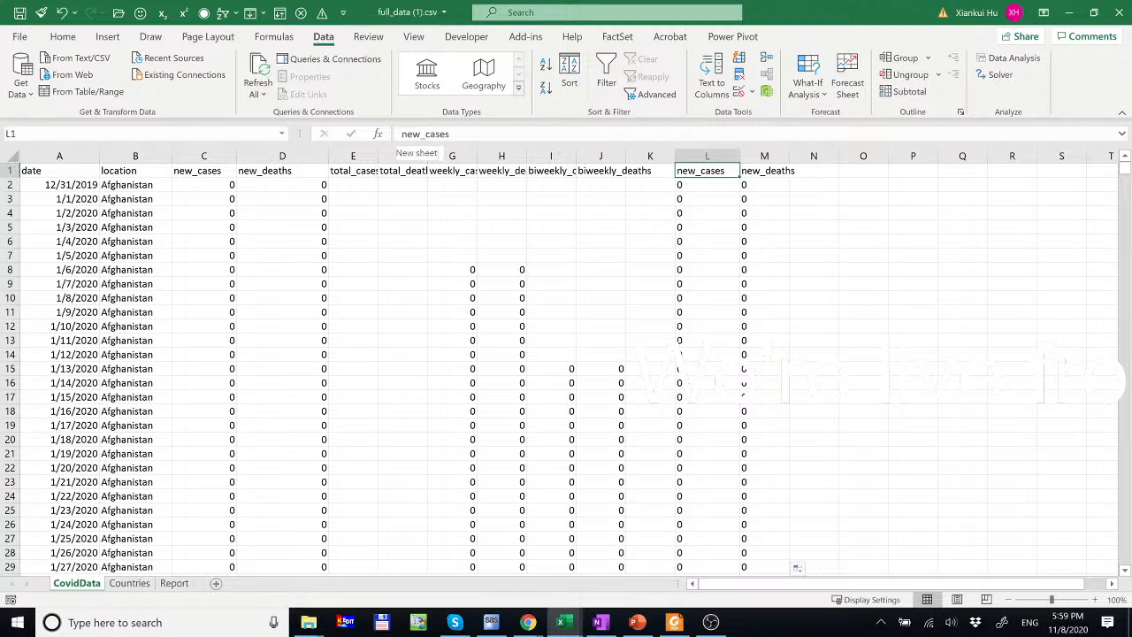
{"action": "left_click", "coordinate": [402, 134]}
{"action": "type", "text": "de"}
{"action": "key", "text": "BackSpace"}
{"action": "key", "text": "BackSpace"}
{"action": "type", "text": "leading di"}
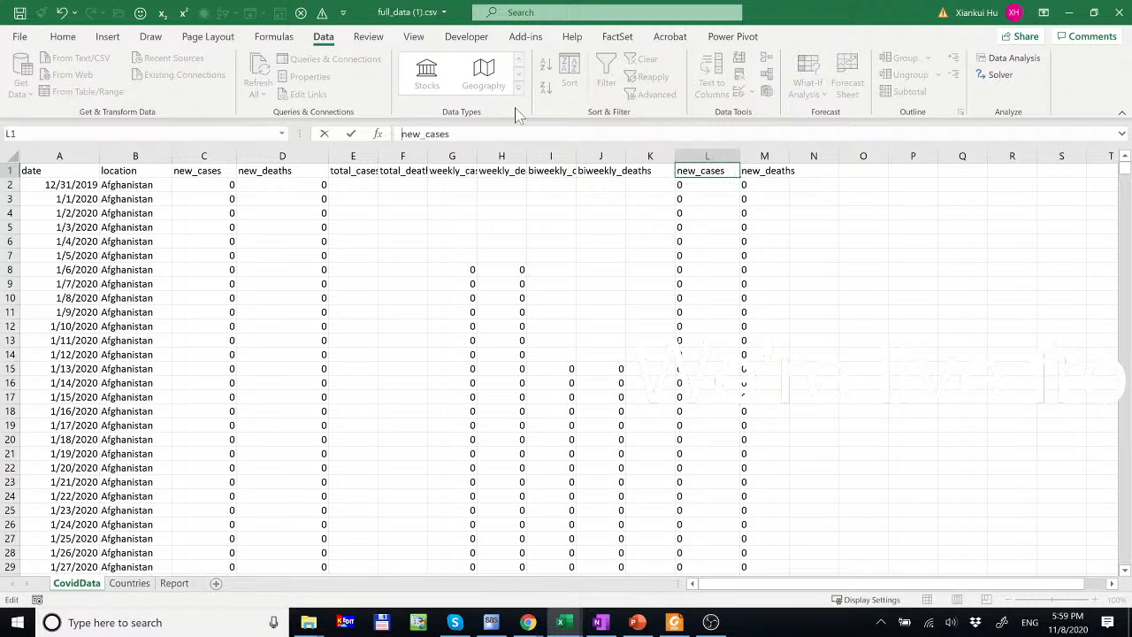
{"action": "type", "text": "git"}
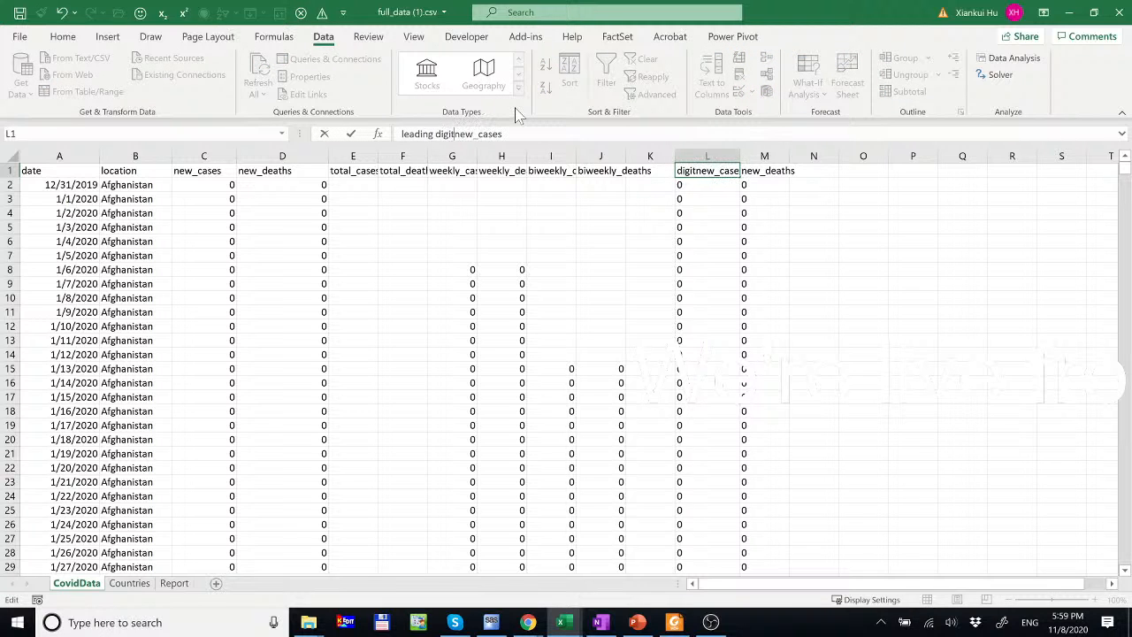
{"action": "key", "text": "Return"}
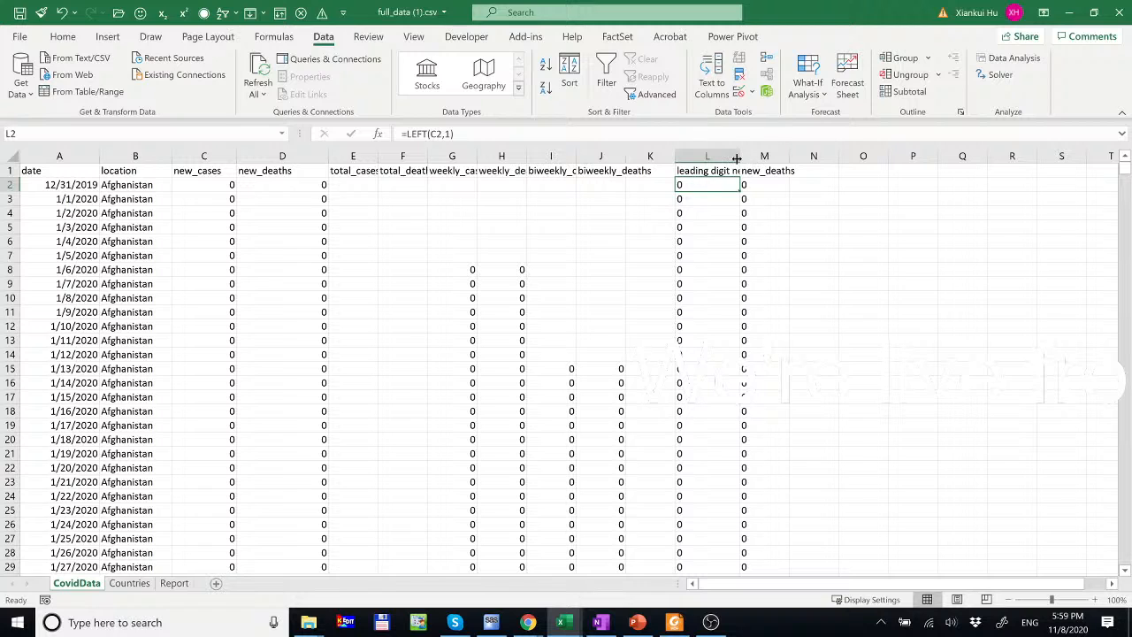
{"action": "left_click_drag", "start_coordinate": [739, 156], "coordinate": [788, 156]}
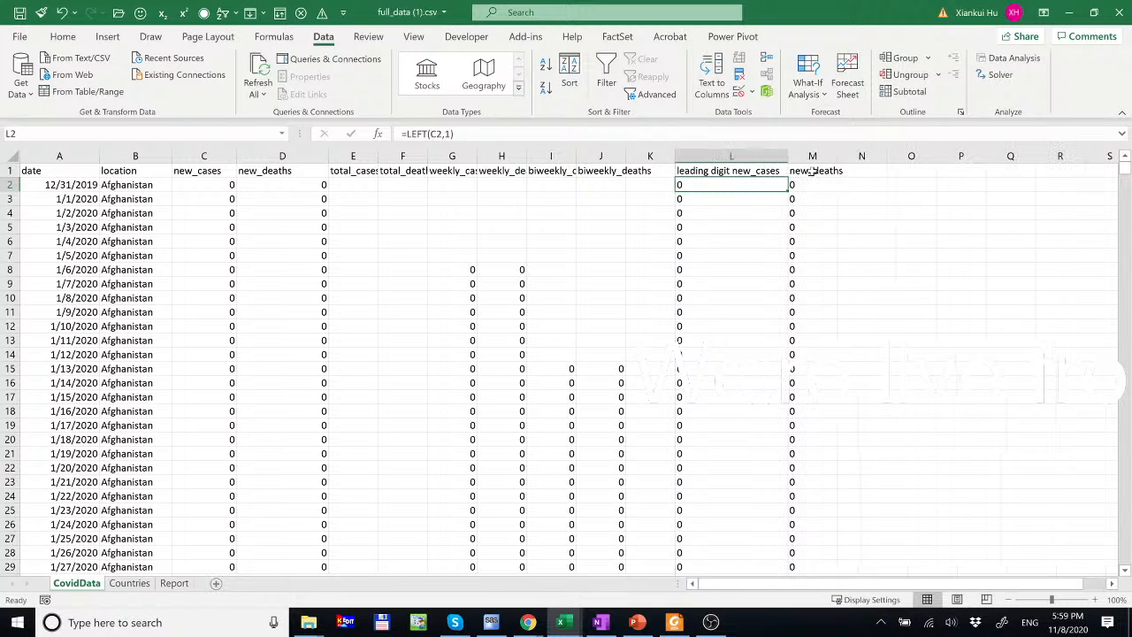
- Rename M1 to 'leading digit new_deaths'
{"action": "left_click", "coordinate": [810, 171]}
{"action": "double_click", "coordinate": [795, 169]}
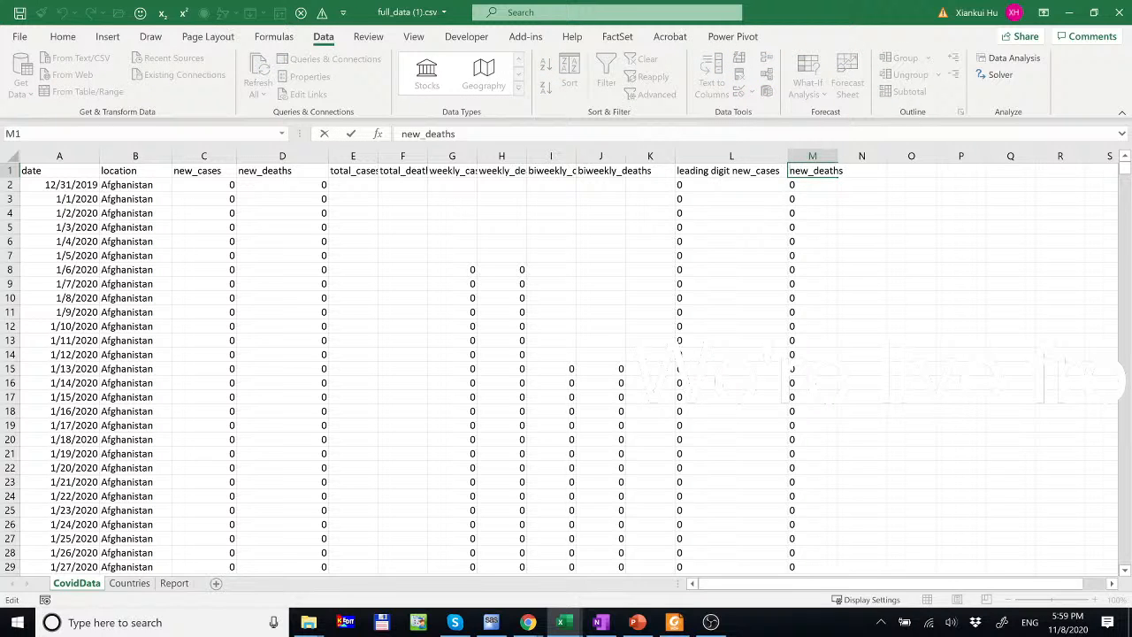
{"action": "type", "text": "leading digt"}
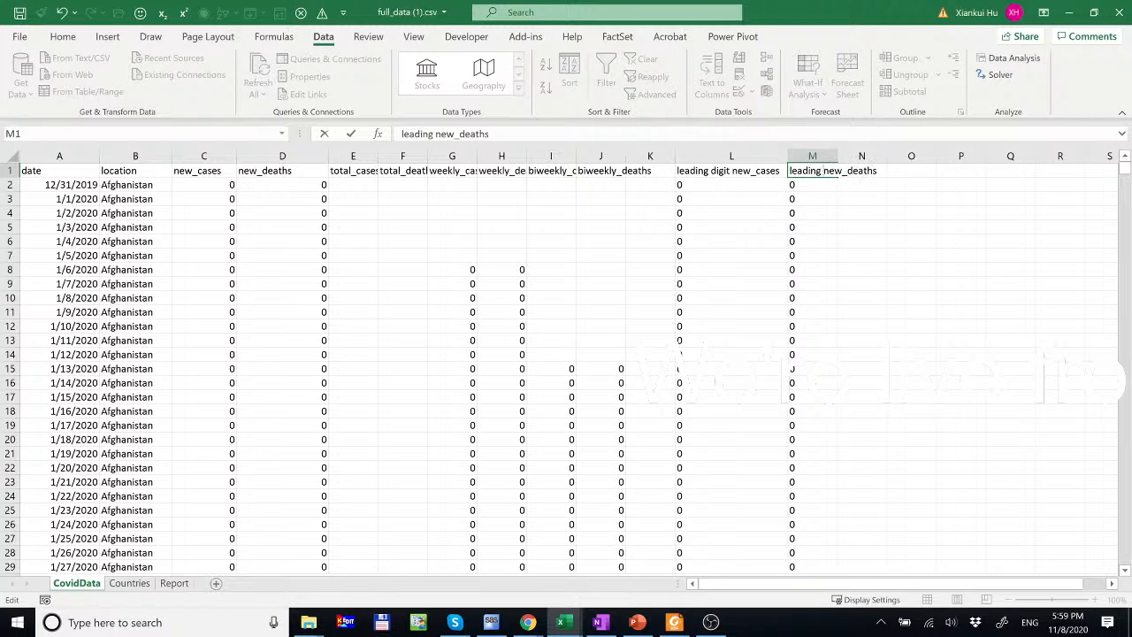
{"action": "key", "text": "BackSpace"}
{"action": "type", "text": "it"}
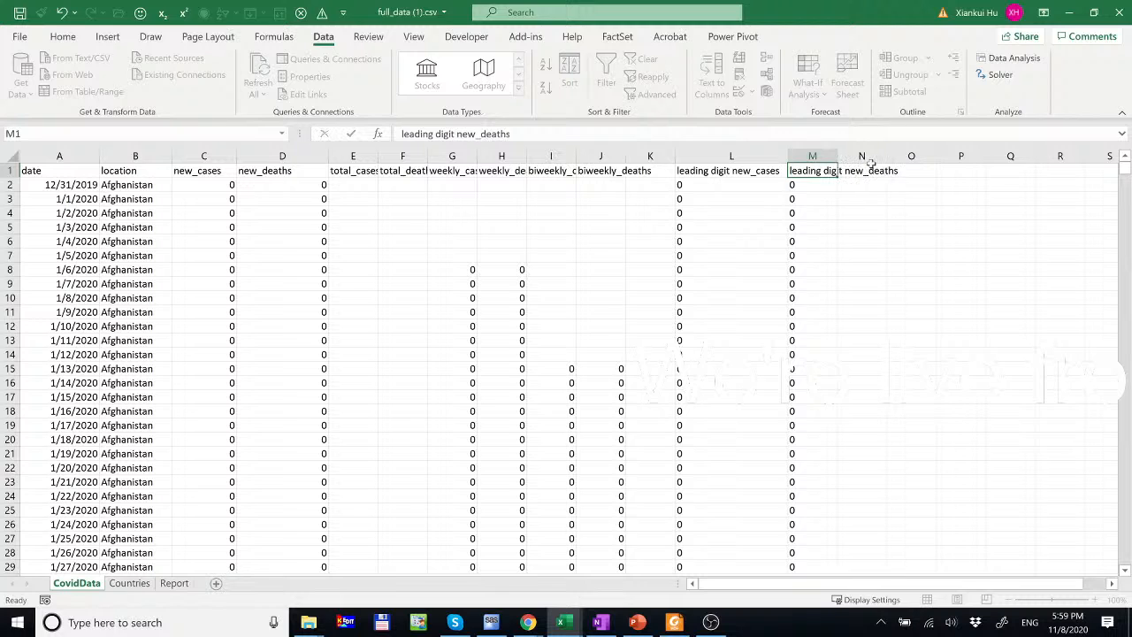
{"action": "key", "text": "Return"}
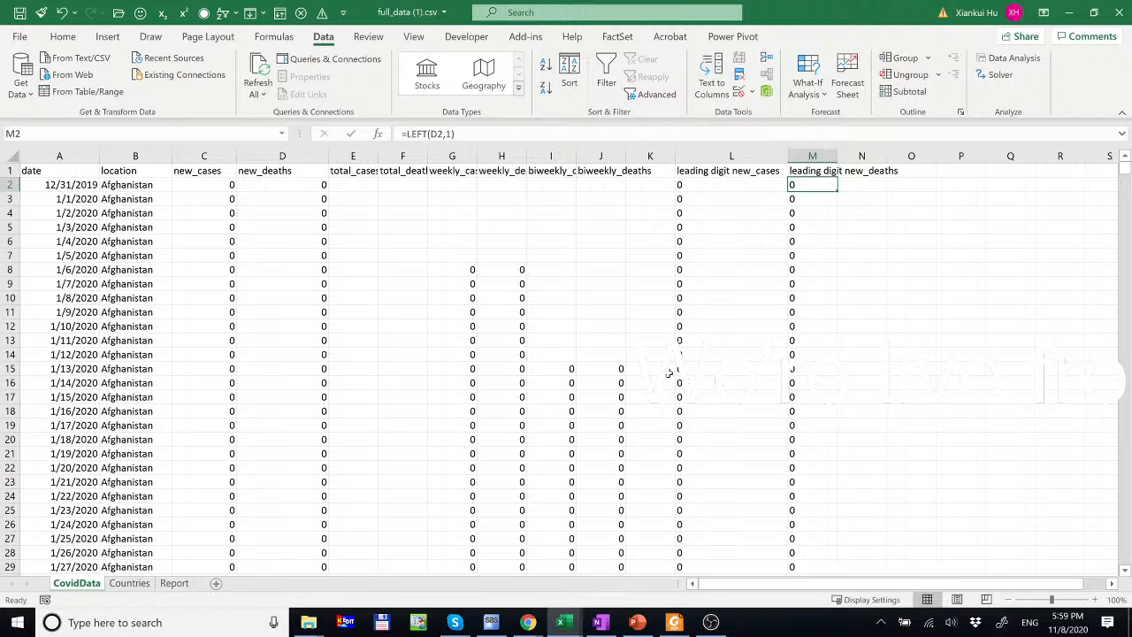
- Start =COUNTIFS( in Report C4 with CovidData!$B:$B as the first range
{"action": "left_click", "coordinate": [174, 584]}
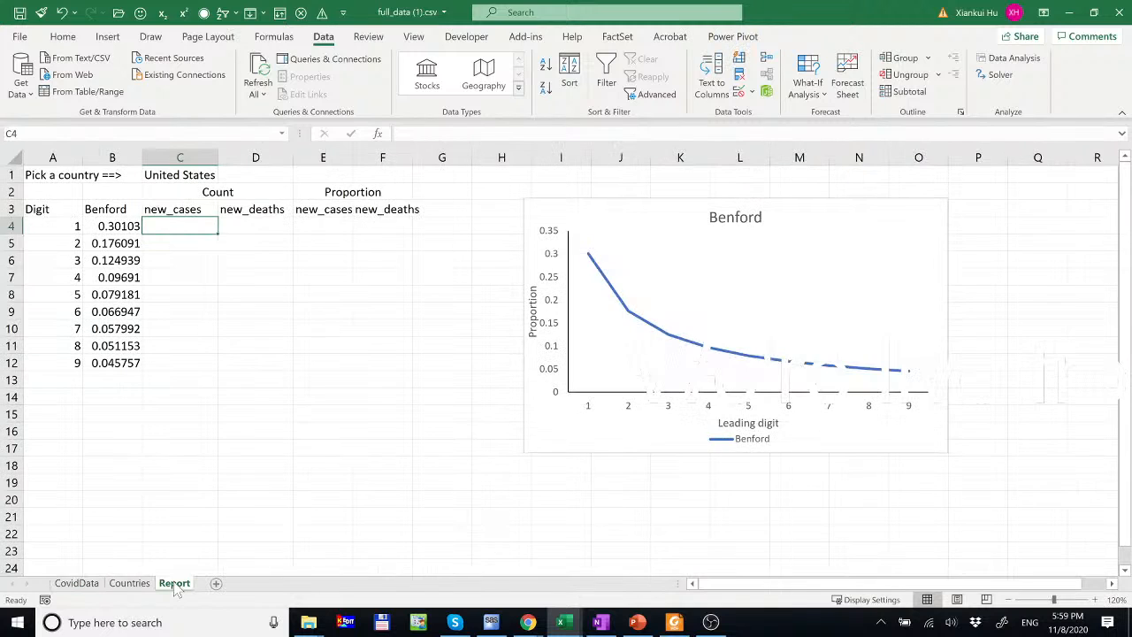
{"action": "type", "text": "=c"}
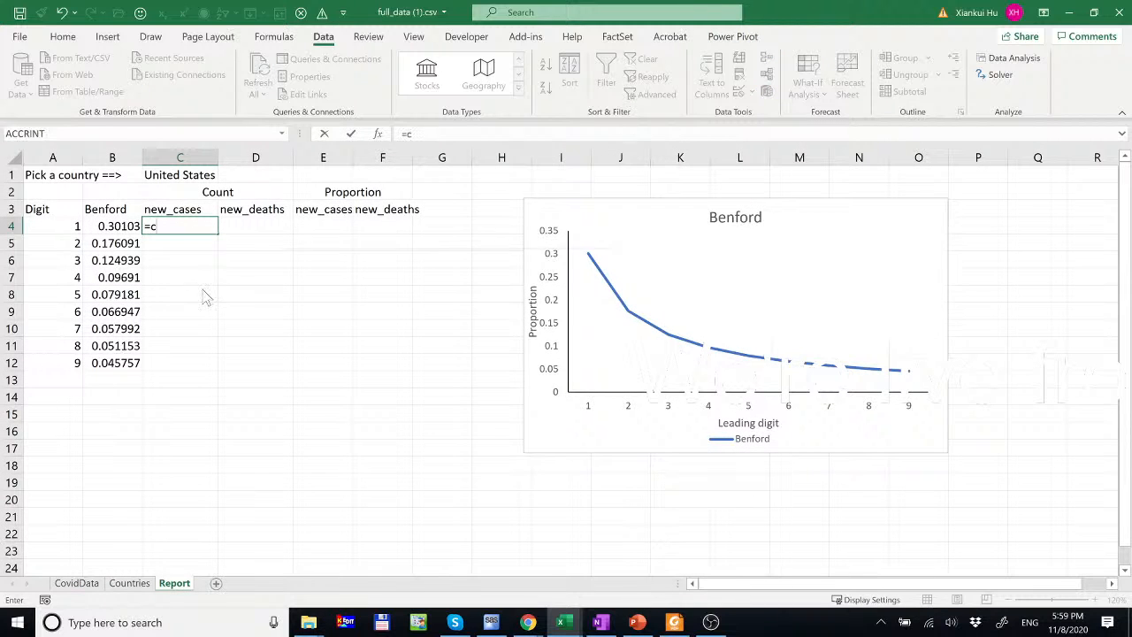
{"action": "type", "text": "ountifs("}
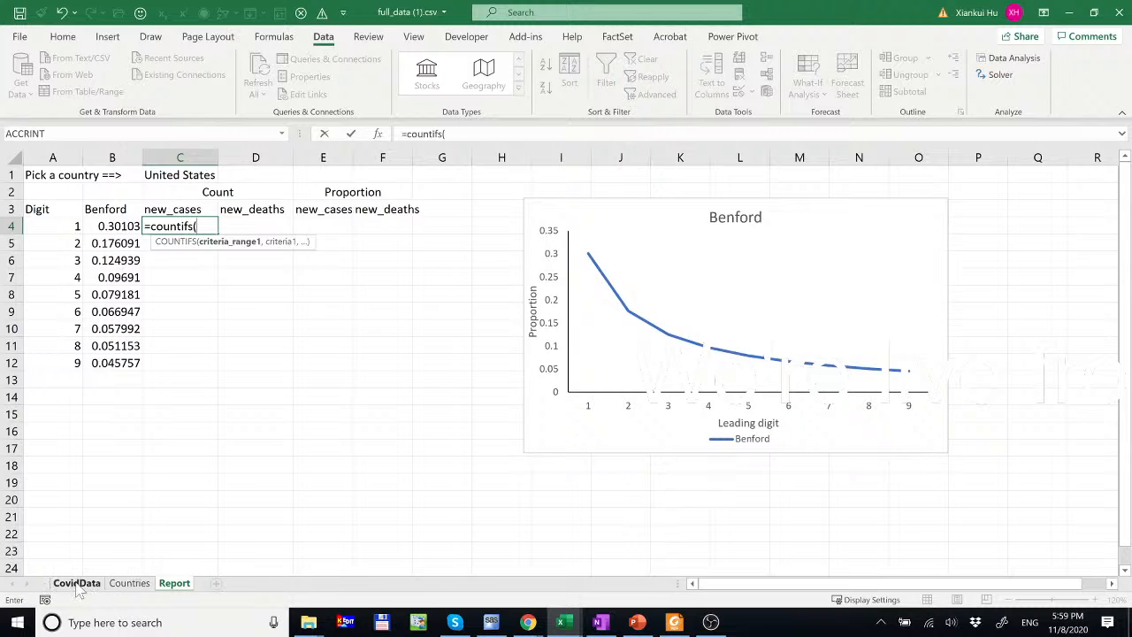
{"action": "left_click", "coordinate": [78, 583]}
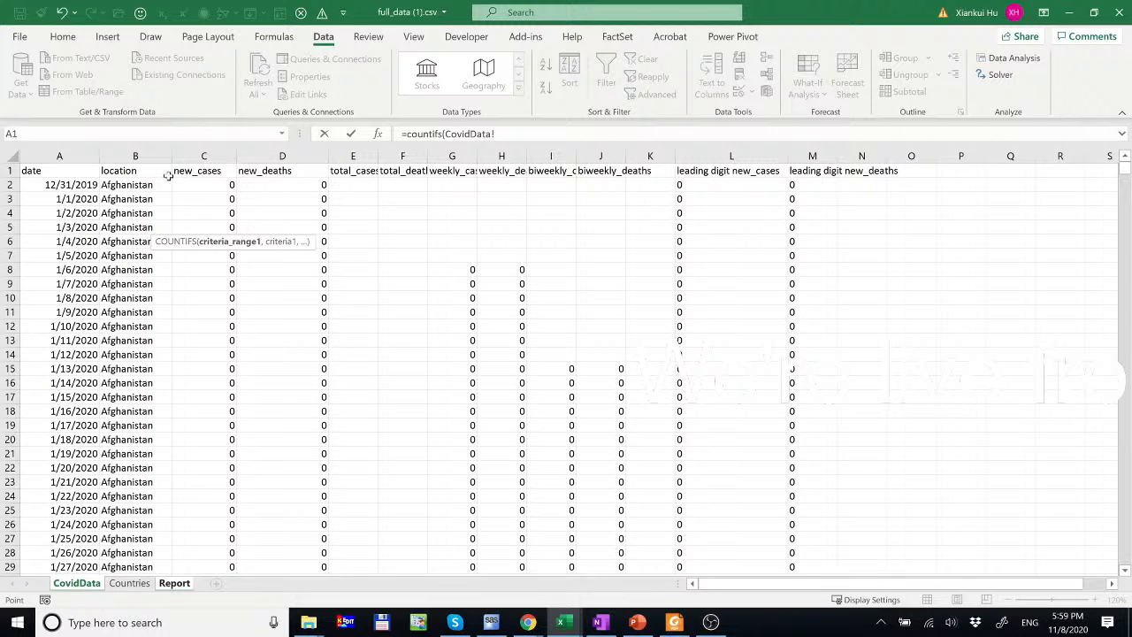
{"action": "left_click", "coordinate": [123, 156]}
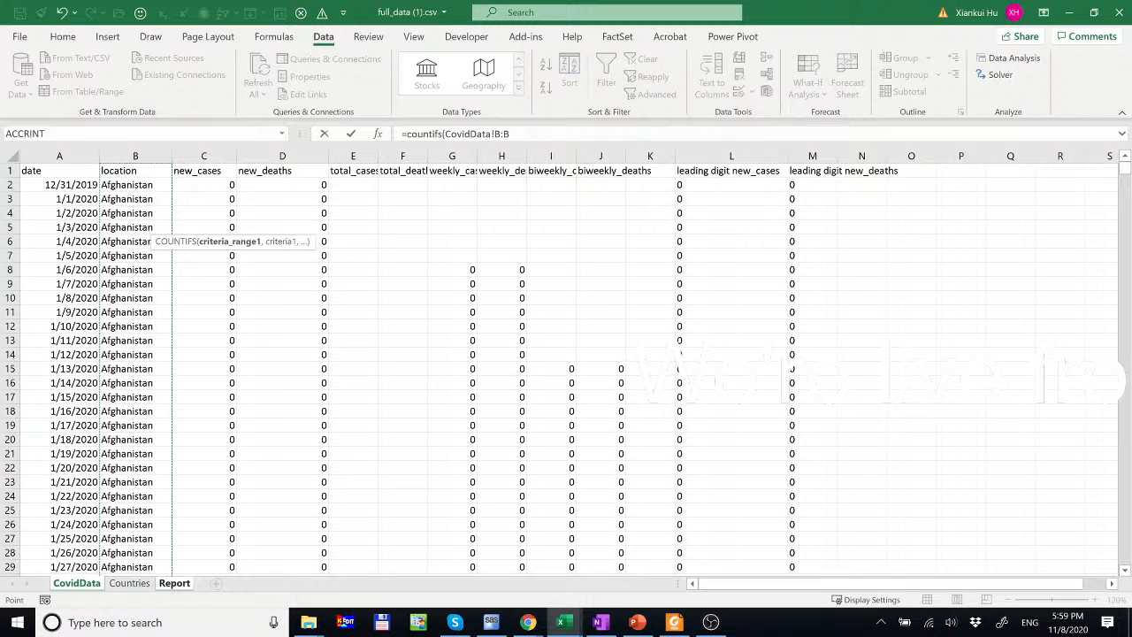
{"action": "left_click", "coordinate": [495, 133]}
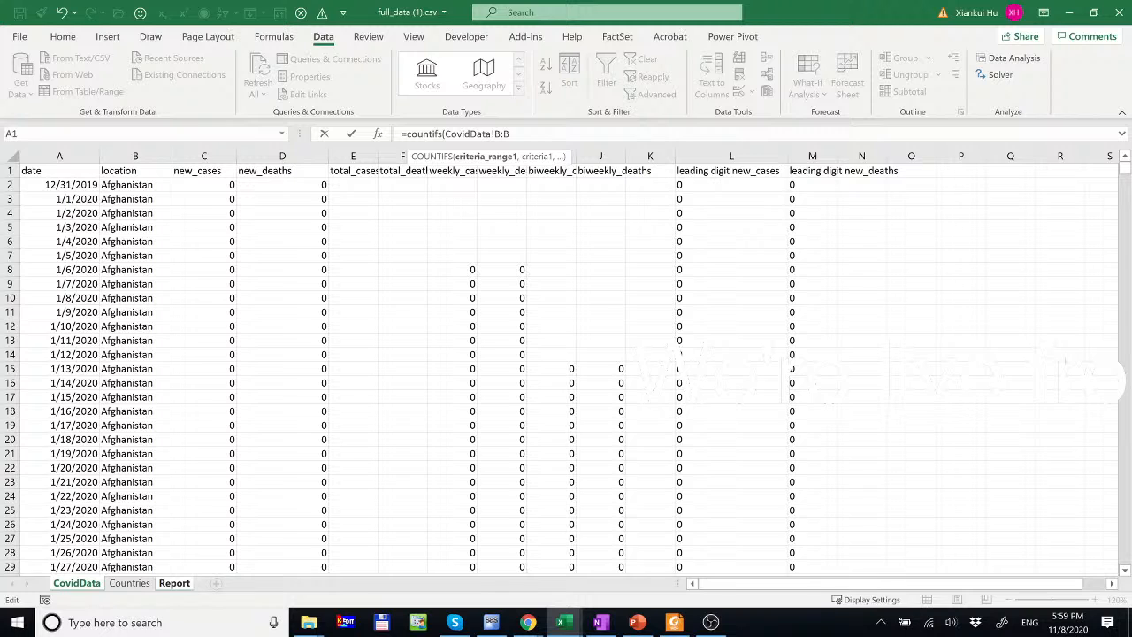
{"action": "left_click_drag", "start_coordinate": [494, 133], "coordinate": [511, 133]}
{"action": "key", "text": "F4"}
{"action": "left_click", "coordinate": [521, 133]}
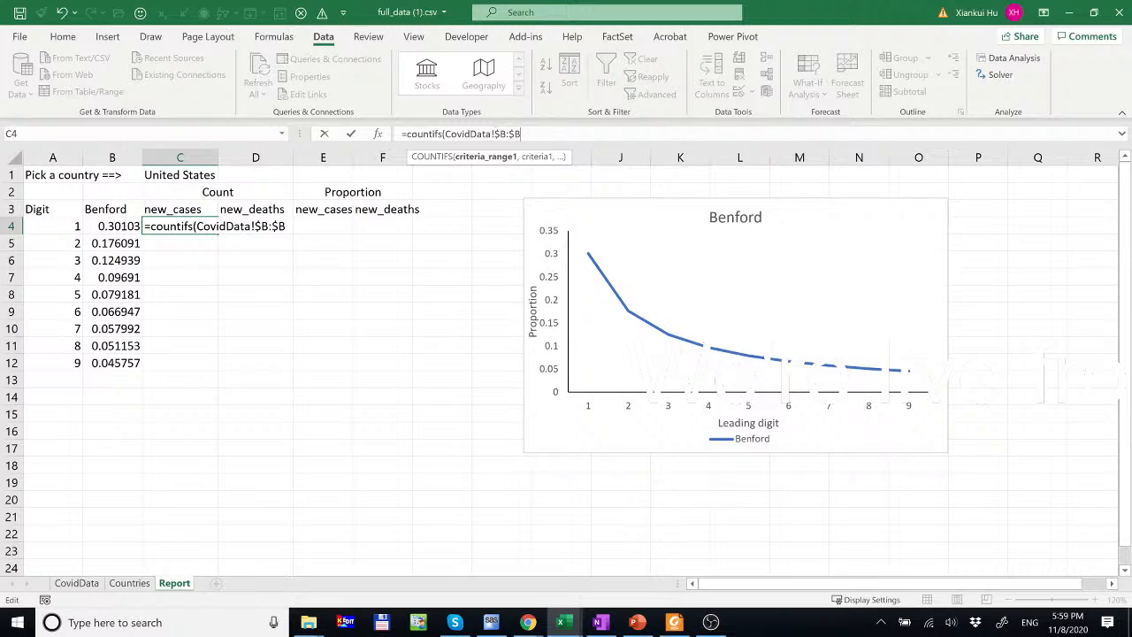
{"action": "type", "text": ","}
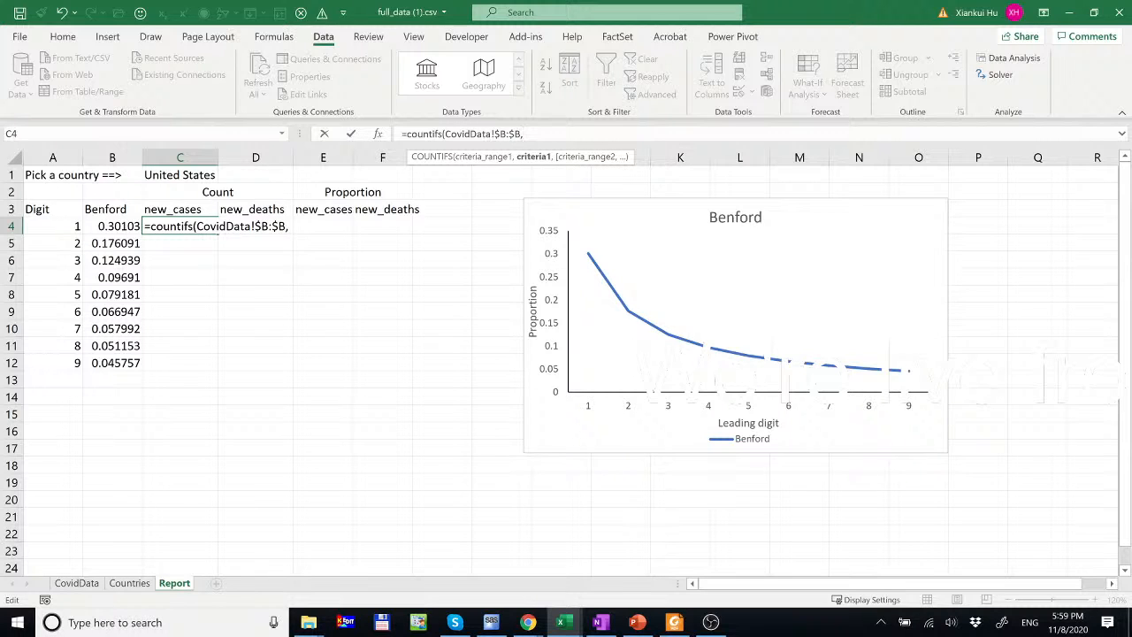
- Add $C$1 as the country criterion, removing the stray sheet prefix and misplaced A4 reference
{"action": "left_click", "coordinate": [184, 176]}
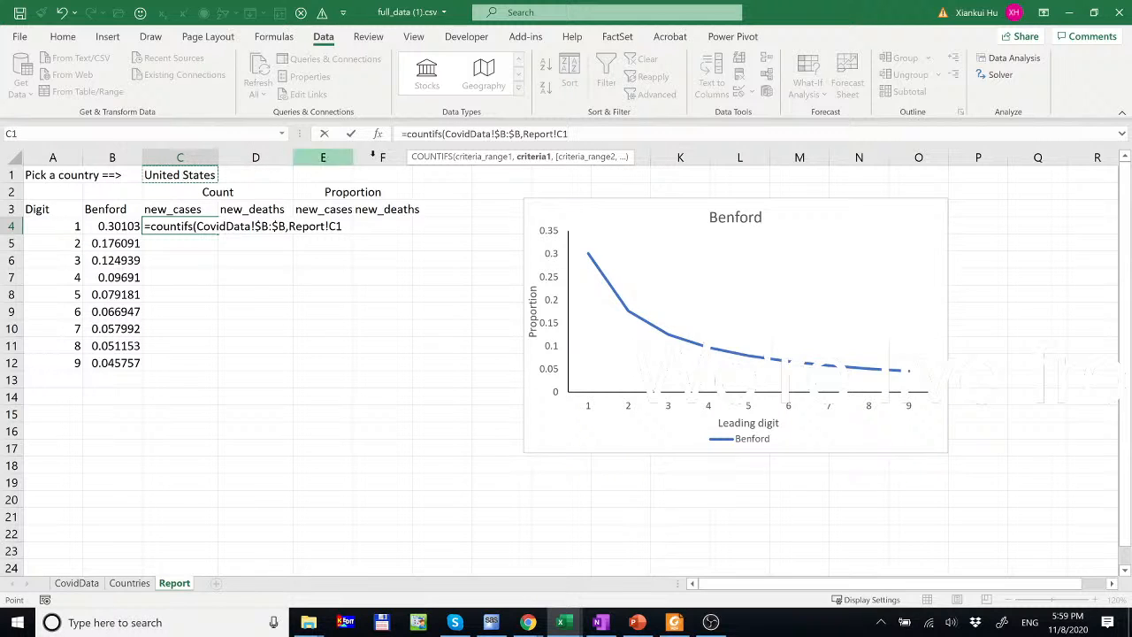
{"action": "left_click_drag", "start_coordinate": [557, 133], "coordinate": [522, 133]}
{"action": "key", "text": "BackSpace"}
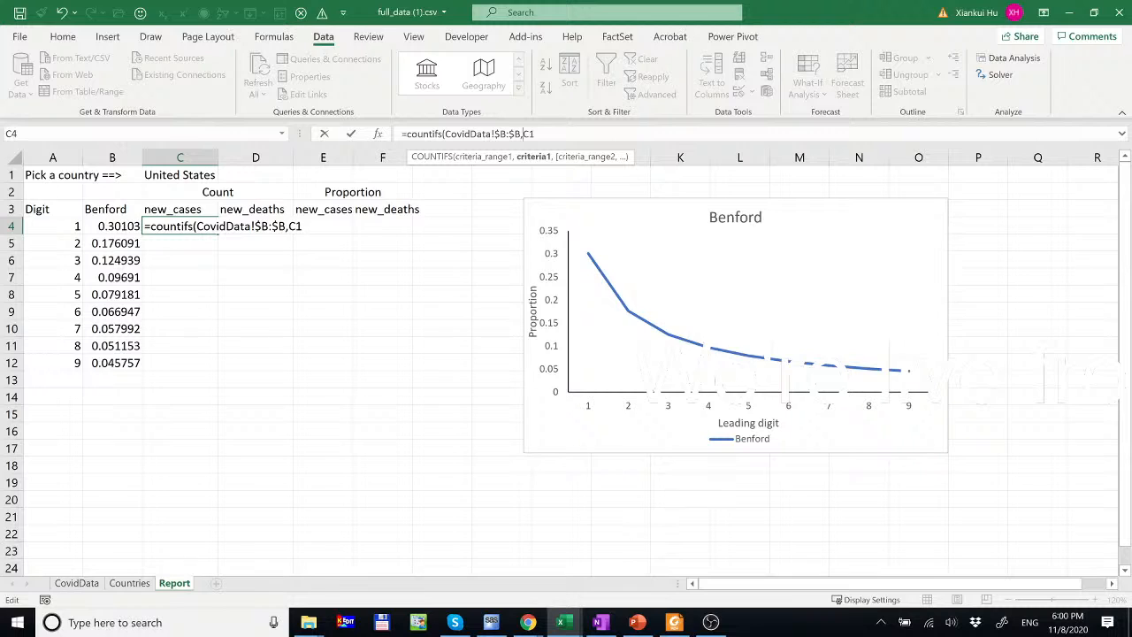
{"action": "key", "text": "F4"}
{"action": "key", "text": "F4"}
{"action": "type", "text": "$B,"}
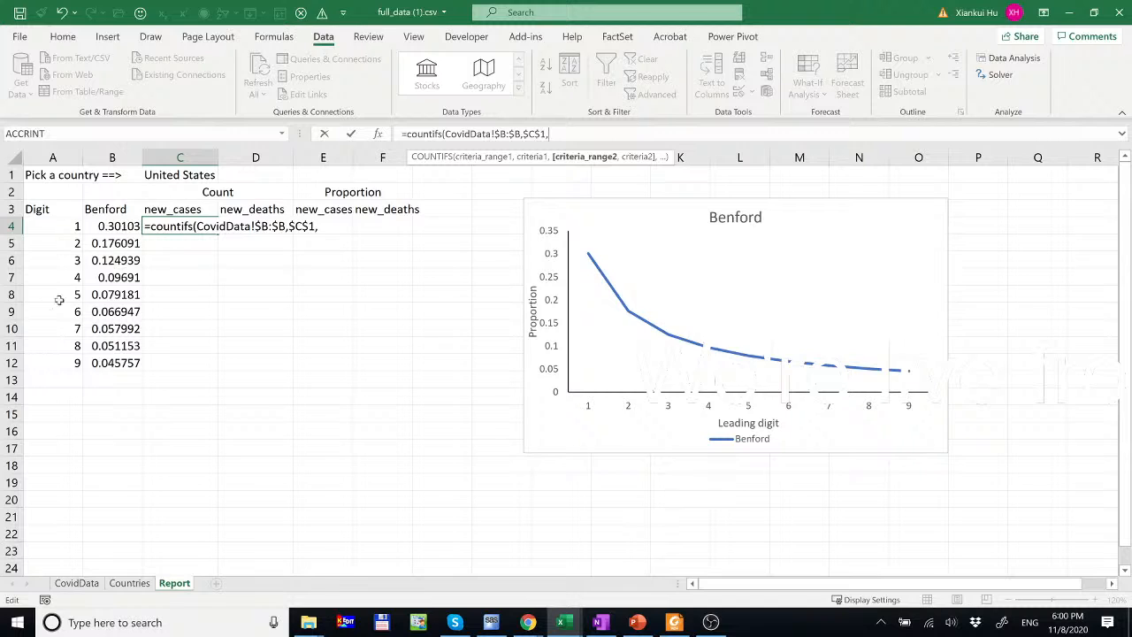
{"action": "left_click", "coordinate": [78, 227]}
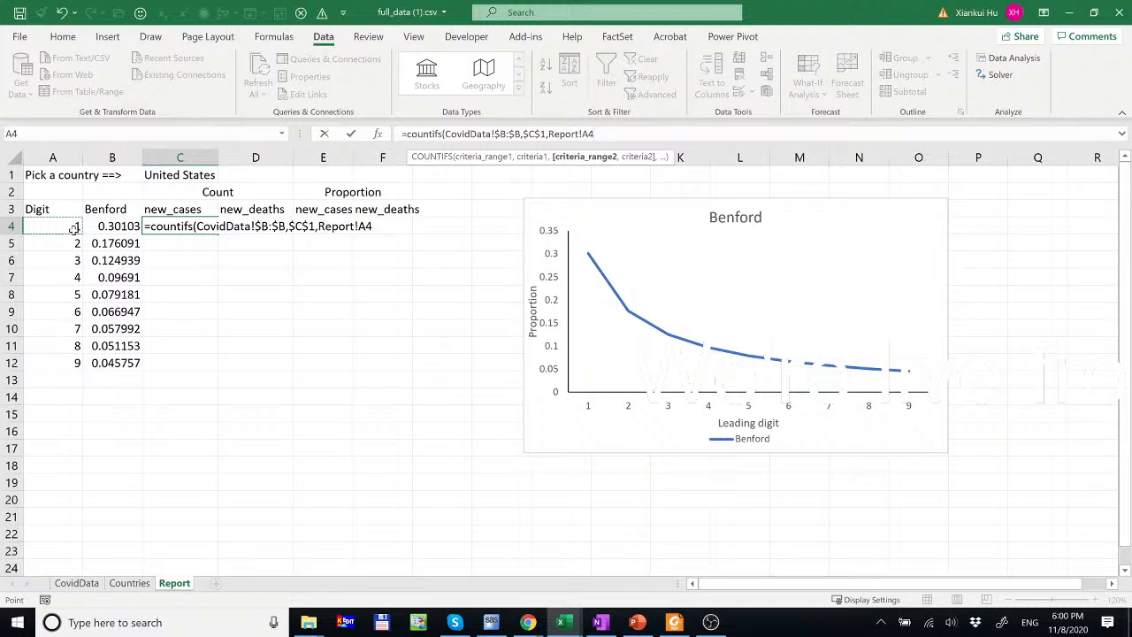
{"action": "key", "text": "BackSpace"}
{"action": "key", "text": "BackSpace"}
{"action": "key", "text": "BackSpace"}
{"action": "key", "text": "BackSpace"}
{"action": "key", "text": "BackSpace"}
{"action": "key", "text": "BackSpace"}
{"action": "key", "text": "BackSpace"}
{"action": "key", "text": "BackSpace"}
{"action": "key", "text": "BackSpace"}
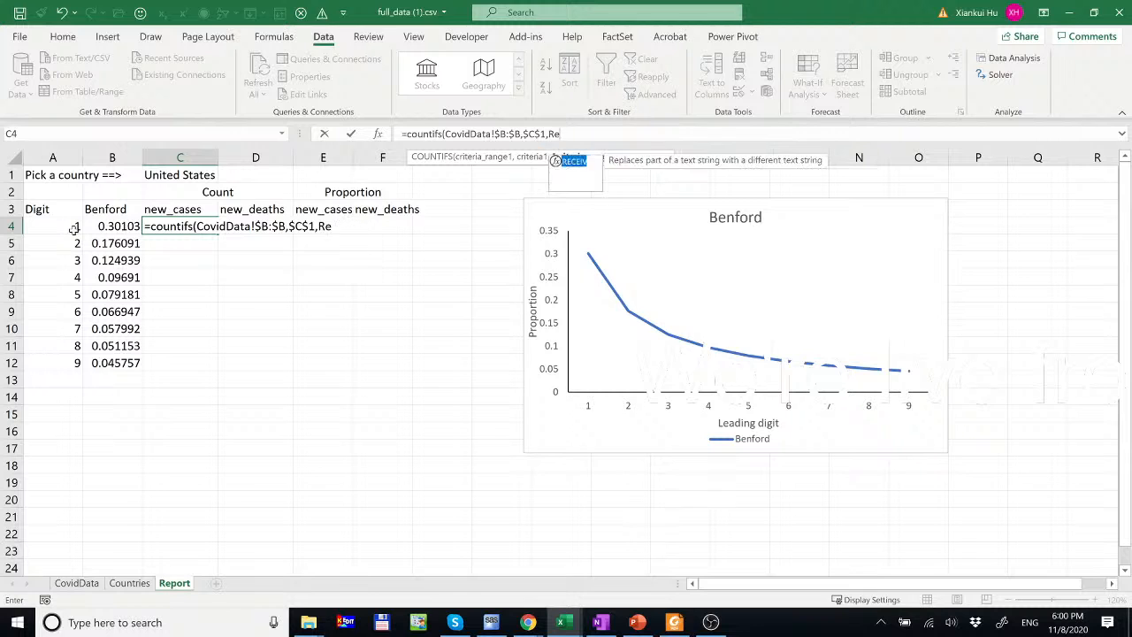
{"action": "left_click", "coordinate": [78, 585]}
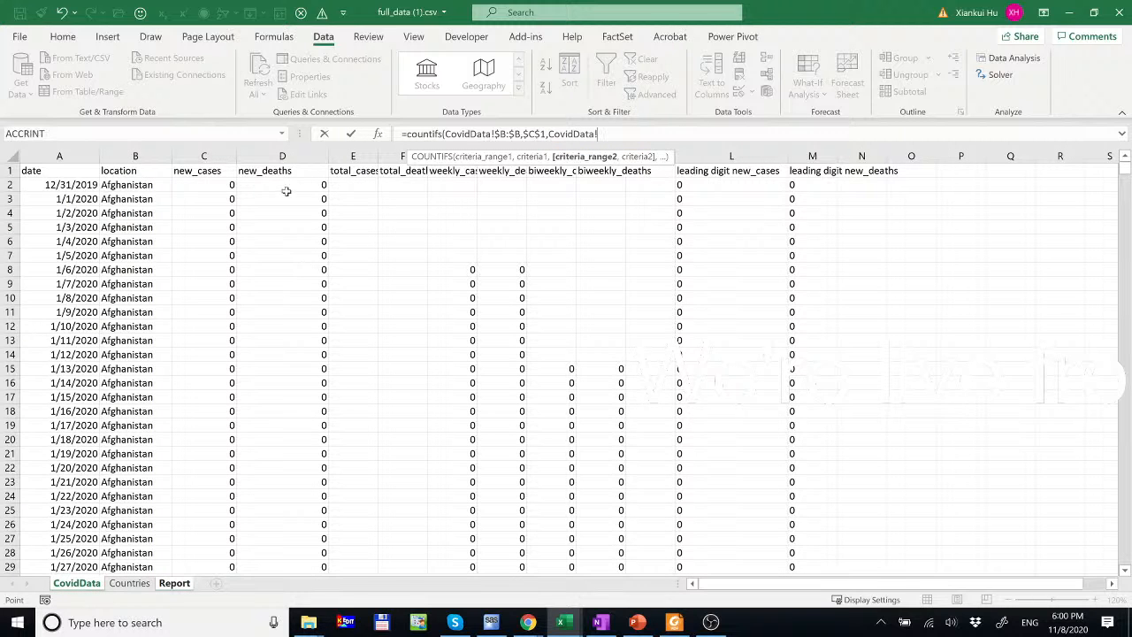
- Finish C4 as =COUNTIFS(CovidData!$B:$B,$C$1,CovidData!L:L,$A4), returning 11
{"action": "left_click", "coordinate": [745, 152]}
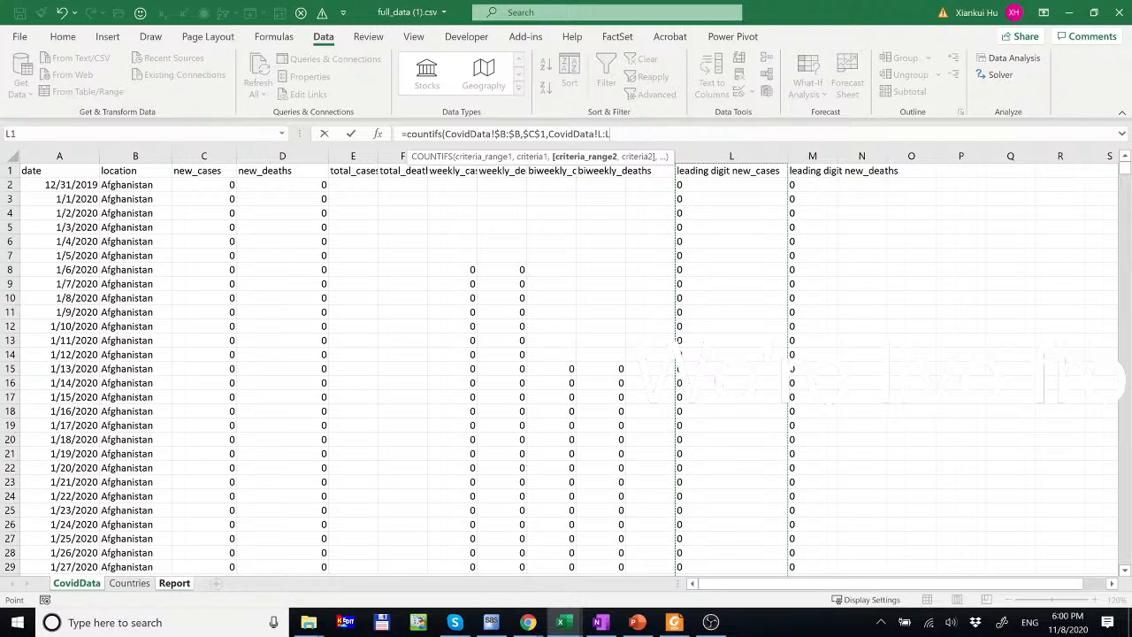
{"action": "type", "text": ","}
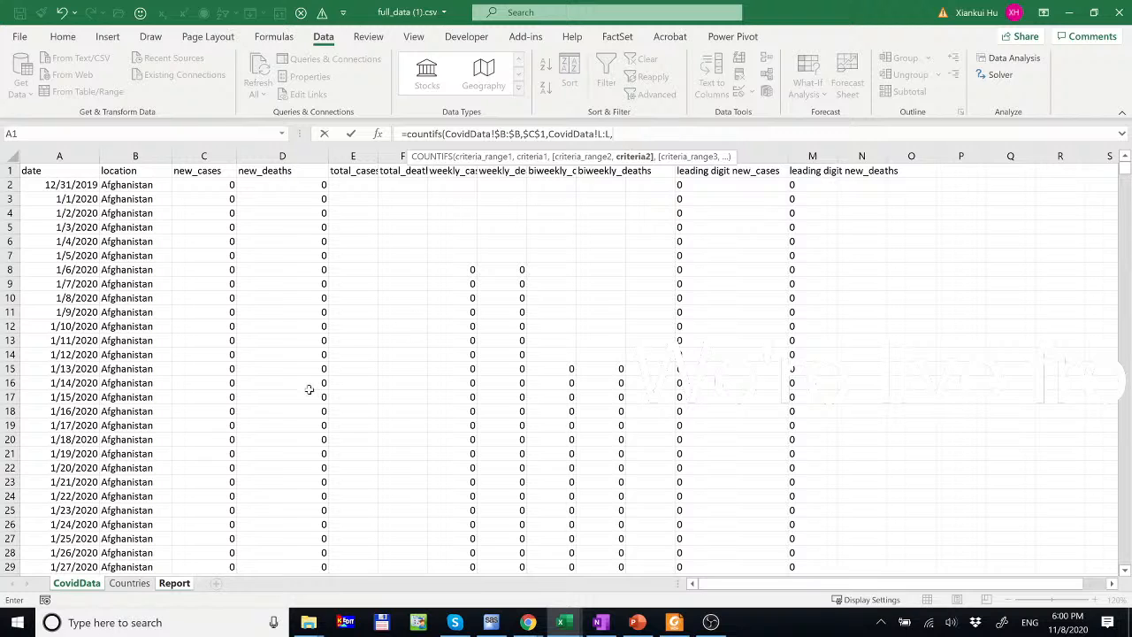
{"action": "left_click", "coordinate": [174, 583]}
{"action": "left_click", "coordinate": [64, 224]}
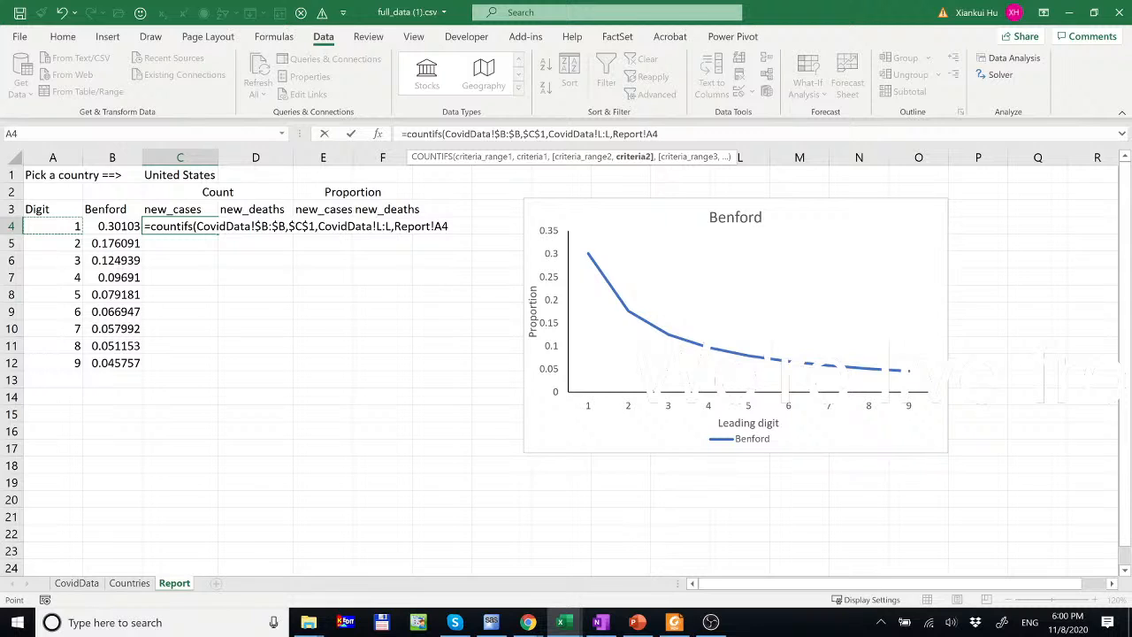
{"action": "left_click_drag", "start_coordinate": [646, 133], "coordinate": [612, 133]}
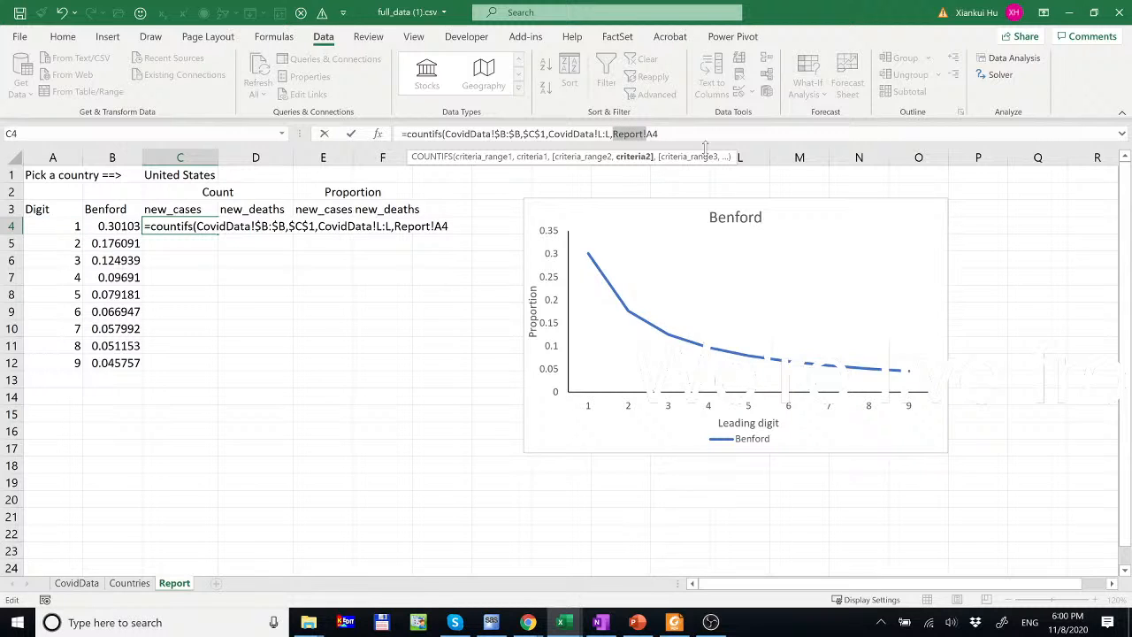
{"action": "type", "text": "$A4"}
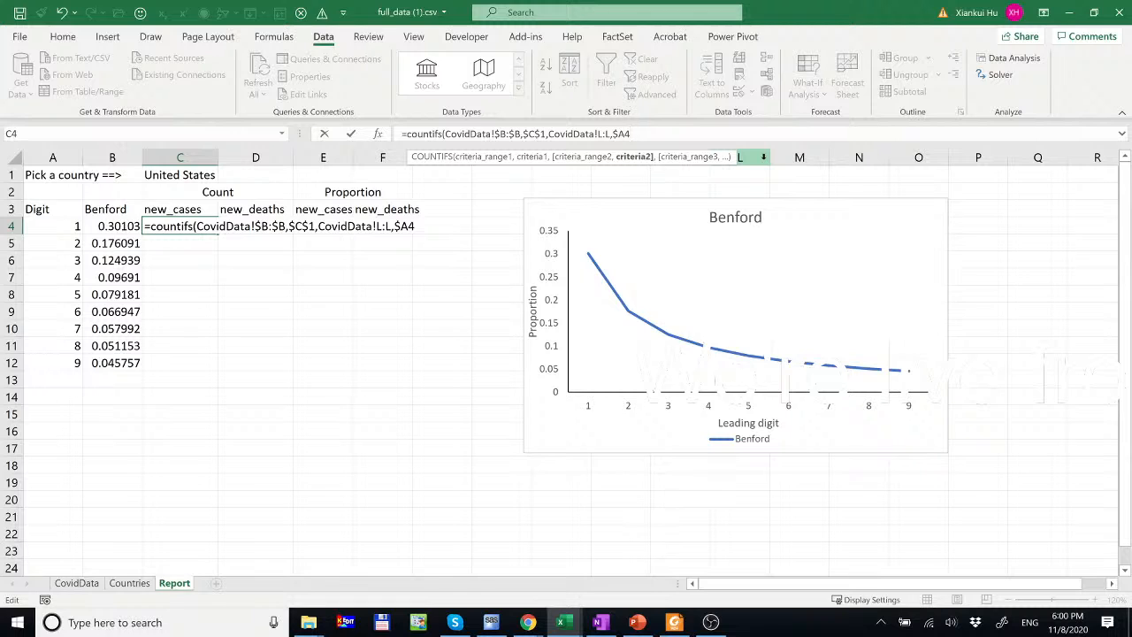
{"action": "type", "text": ")"}
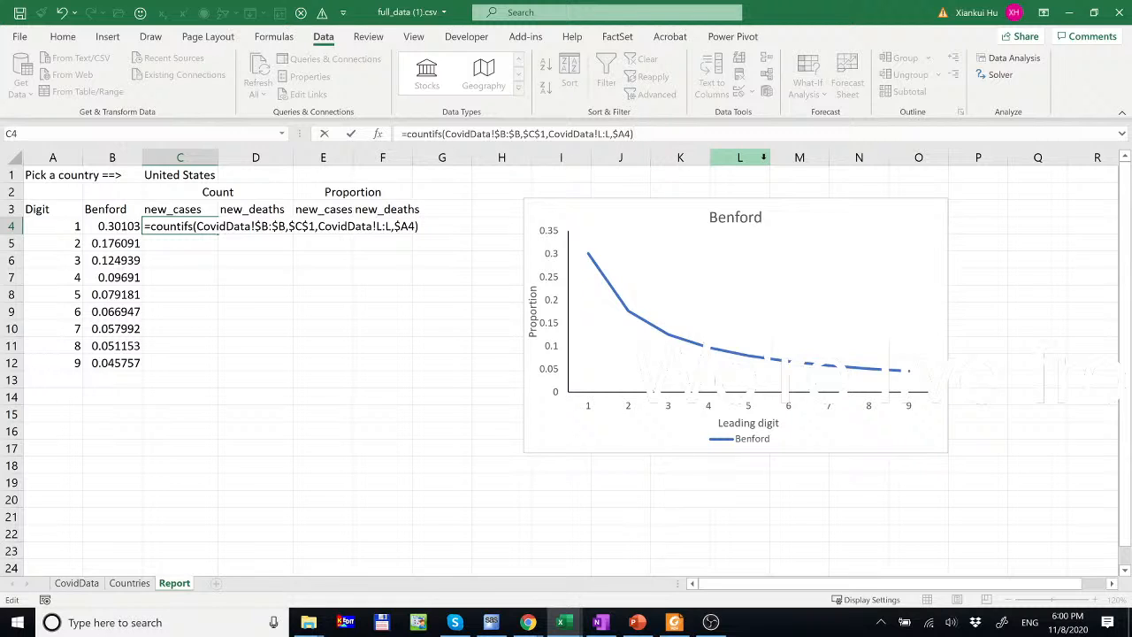
{"action": "key", "text": "Return"}
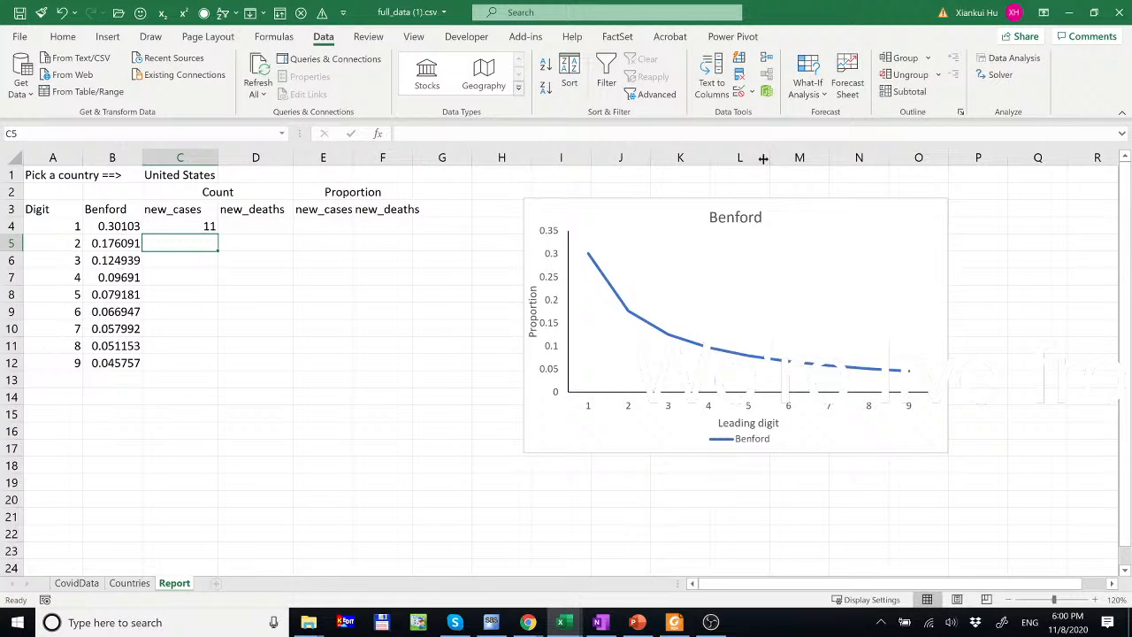
{"action": "left_click", "coordinate": [197, 227]}
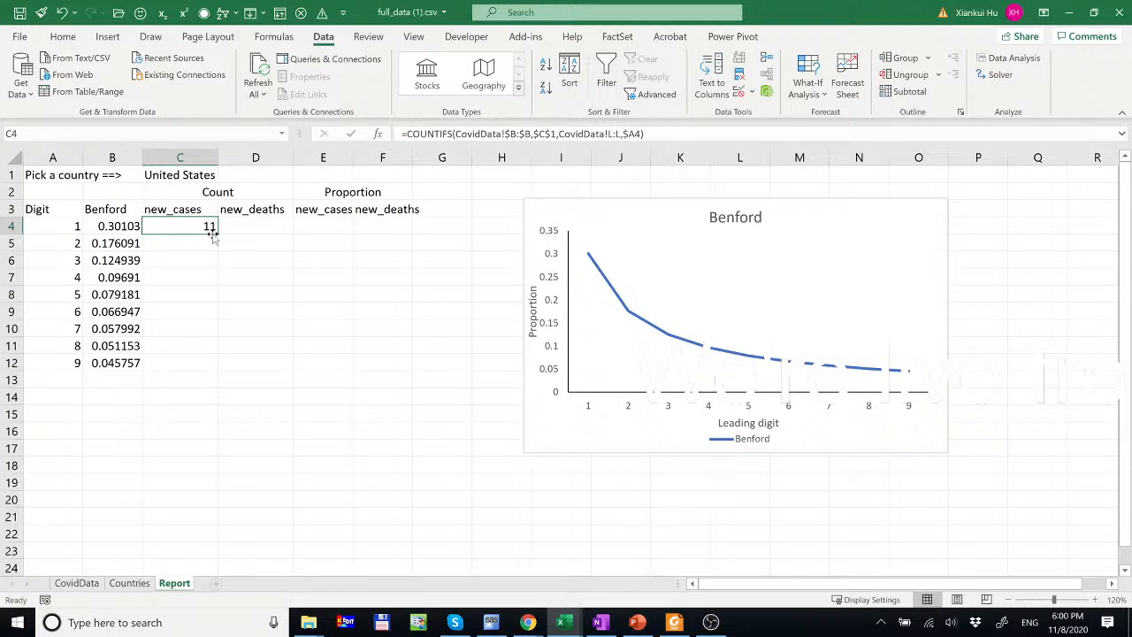
- Fill the COUNTIFS counts down to digit 9 and across into new_deaths (C4:D12), then switch to CovidData
{"action": "left_click_drag", "start_coordinate": [217, 234], "coordinate": [217, 370]}
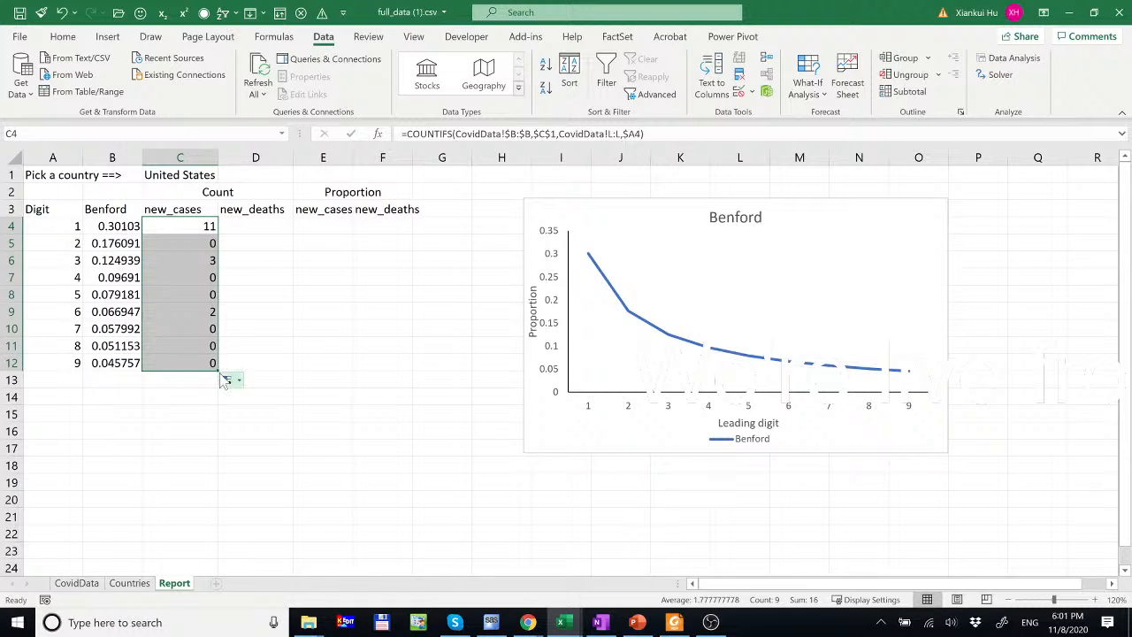
{"action": "left_click_drag", "start_coordinate": [218, 371], "coordinate": [292, 370]}
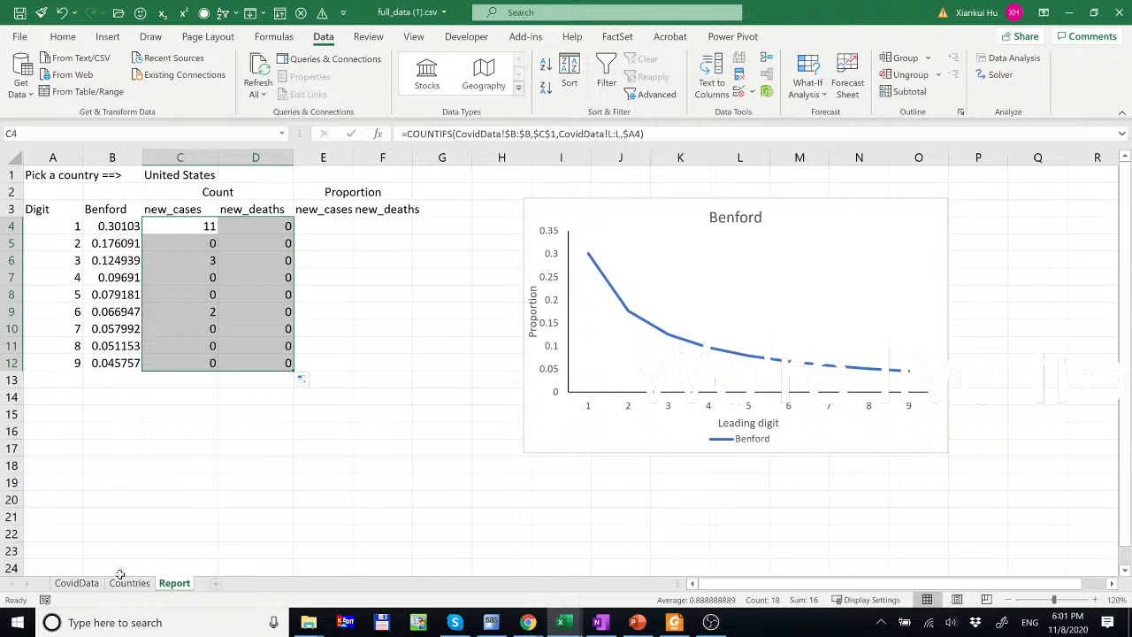
{"action": "left_click", "coordinate": [76, 583]}
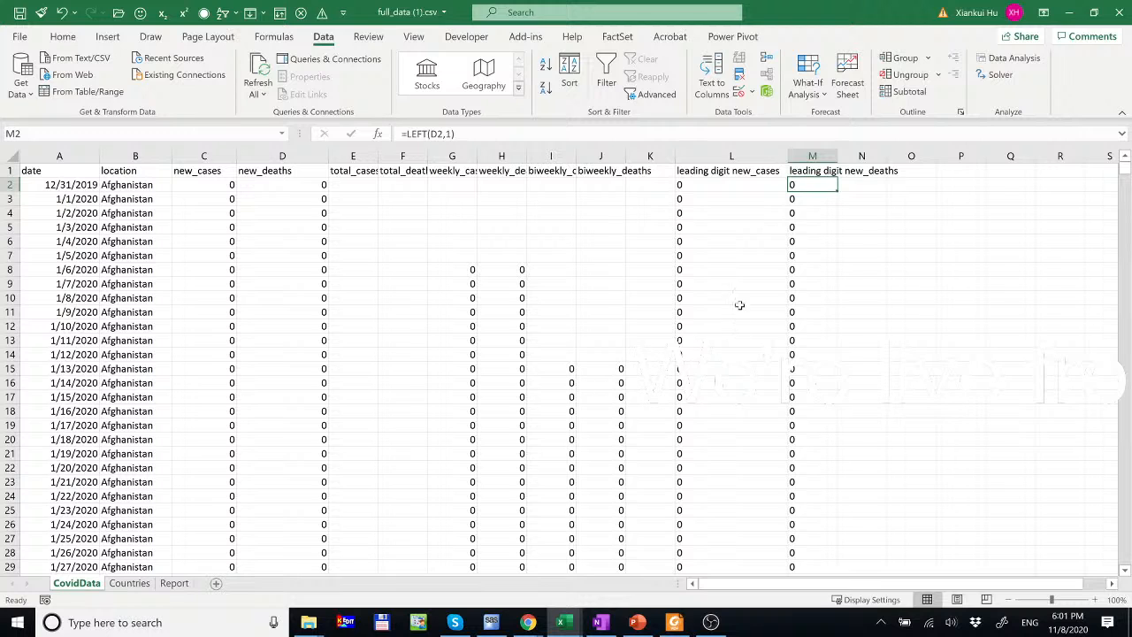
- Check how far the leading-digit formula in column L currently extends down the sheet
{"action": "scroll", "coordinate": [715, 366], "scroll_direction": "down", "scroll_amount": 11}
{"action": "left_click", "coordinate": [711, 369]}
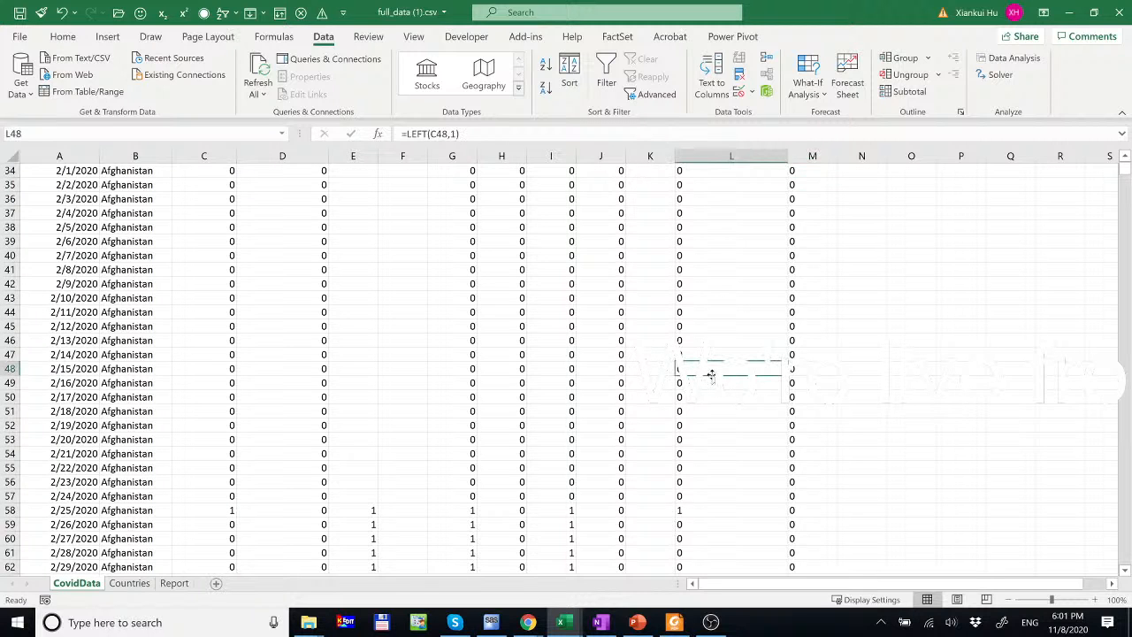
{"action": "key", "text": "ctrl+shift+Down"}
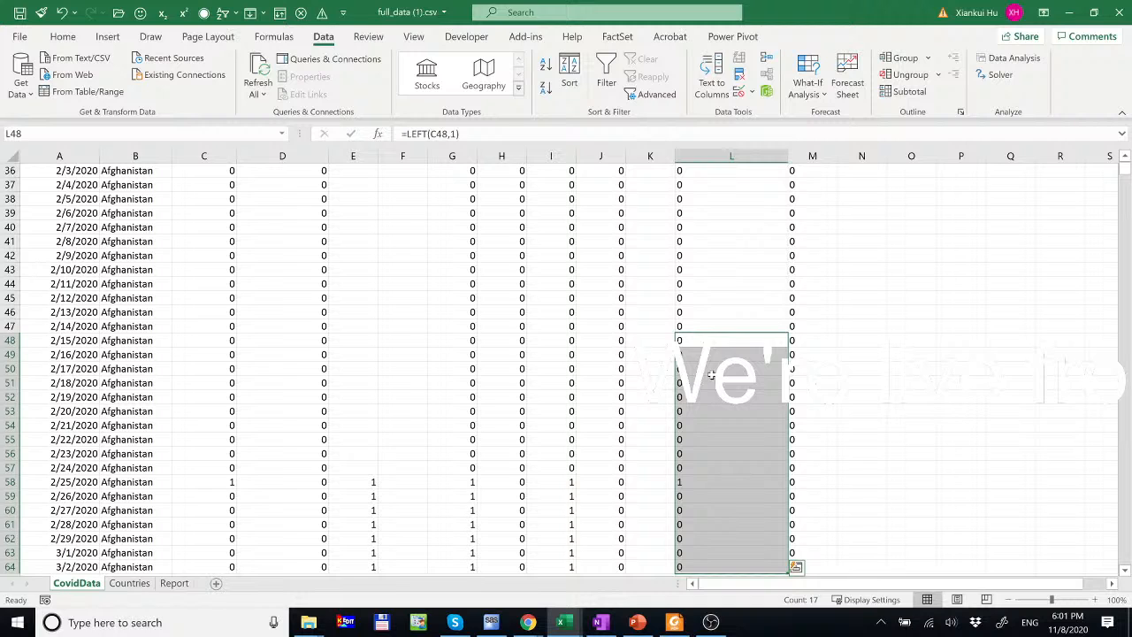
{"action": "key", "text": "ctrl+Down"}
{"action": "key", "text": "ctrl+Down"}
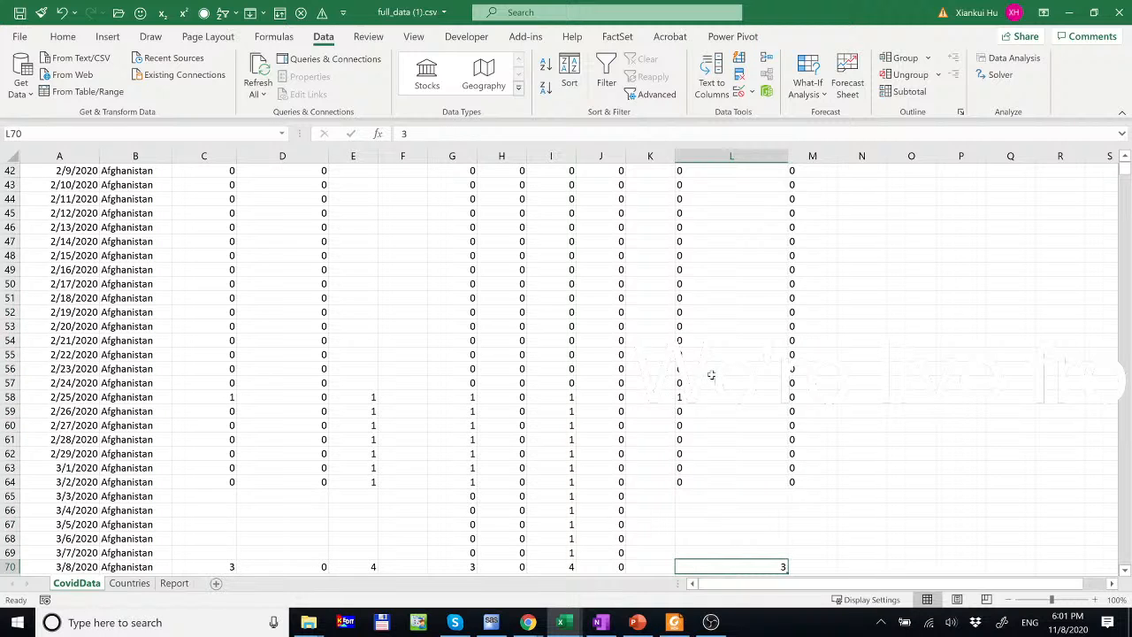
{"action": "scroll", "coordinate": [759, 488], "scroll_direction": "down", "scroll_amount": 3}
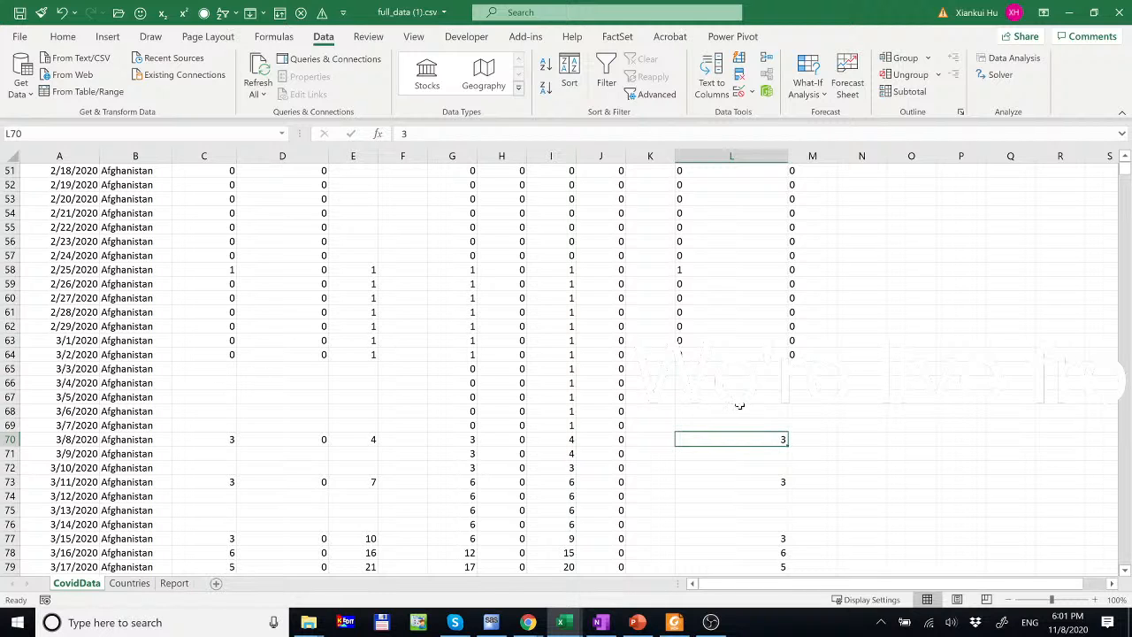
{"action": "scroll", "coordinate": [743, 404], "scroll_direction": "down", "scroll_amount": 3}
{"action": "scroll", "coordinate": [743, 404], "scroll_direction": "down", "scroll_amount": 1}
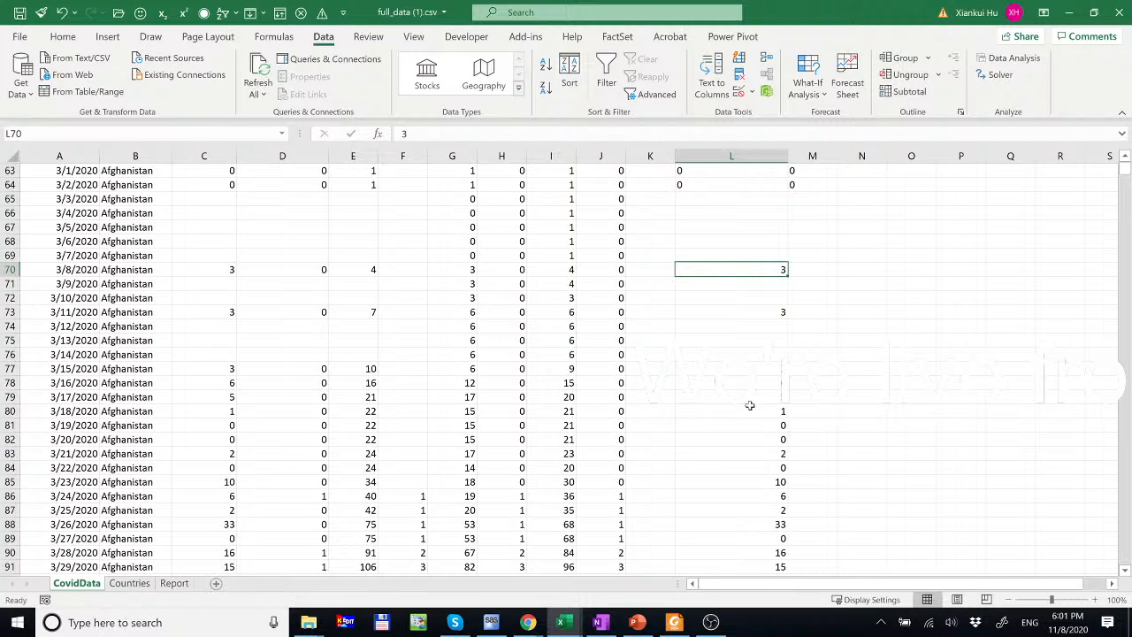
{"action": "scroll", "coordinate": [759, 403], "scroll_direction": "down", "scroll_amount": 4}
{"action": "scroll", "coordinate": [759, 403], "scroll_direction": "down", "scroll_amount": 5}
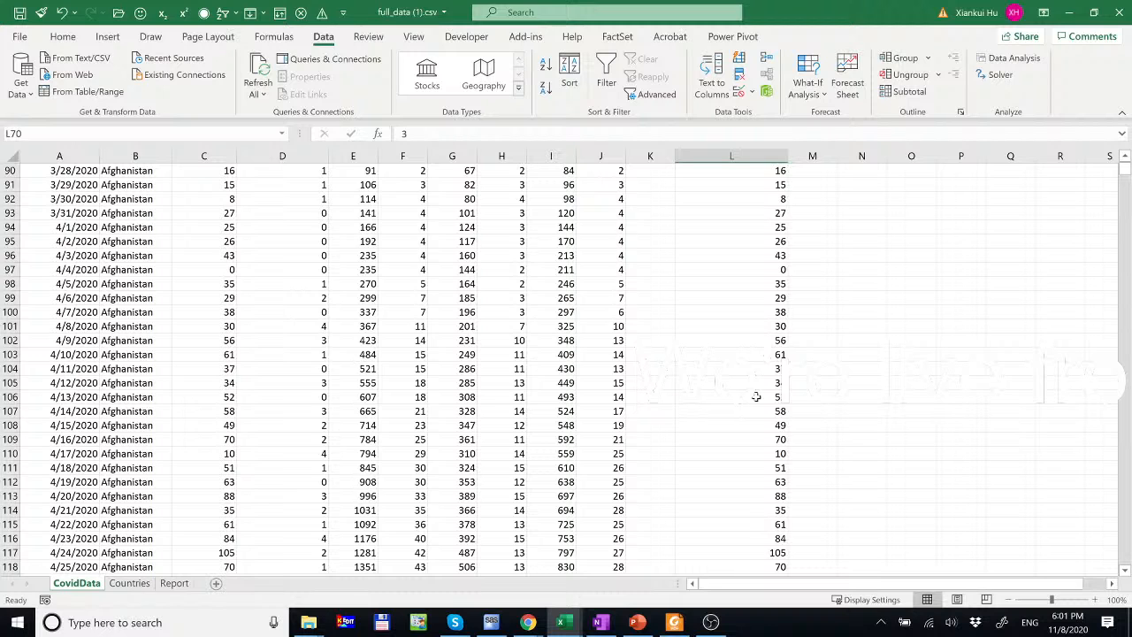
{"action": "scroll", "coordinate": [757, 397], "scroll_direction": "up", "scroll_amount": 15}
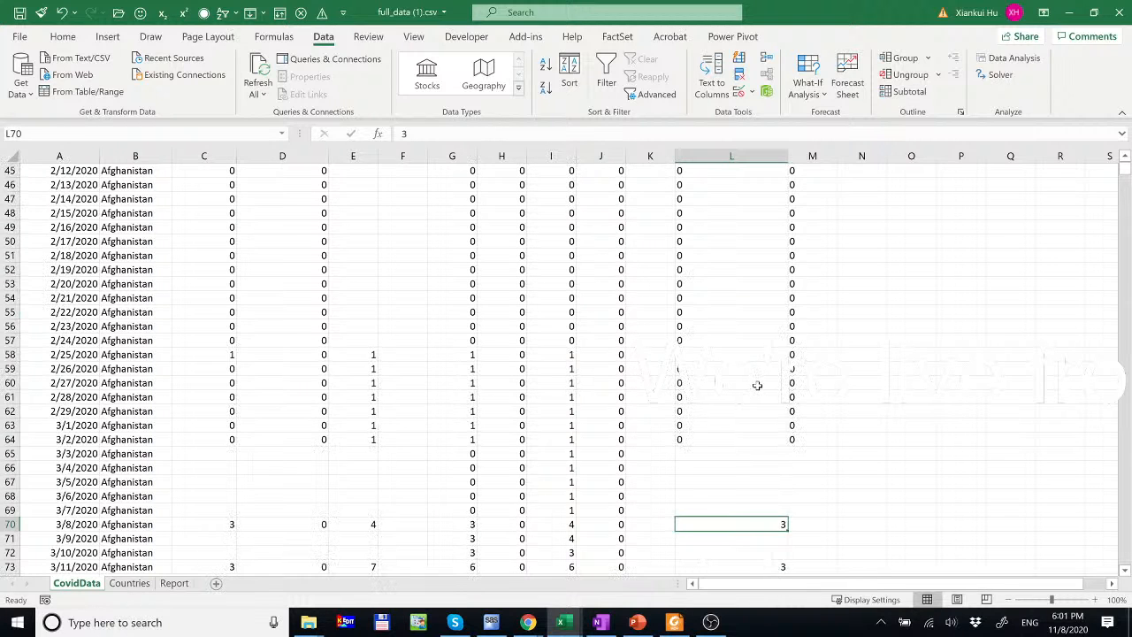
{"action": "scroll", "coordinate": [757, 385], "scroll_direction": "down", "scroll_amount": 2}
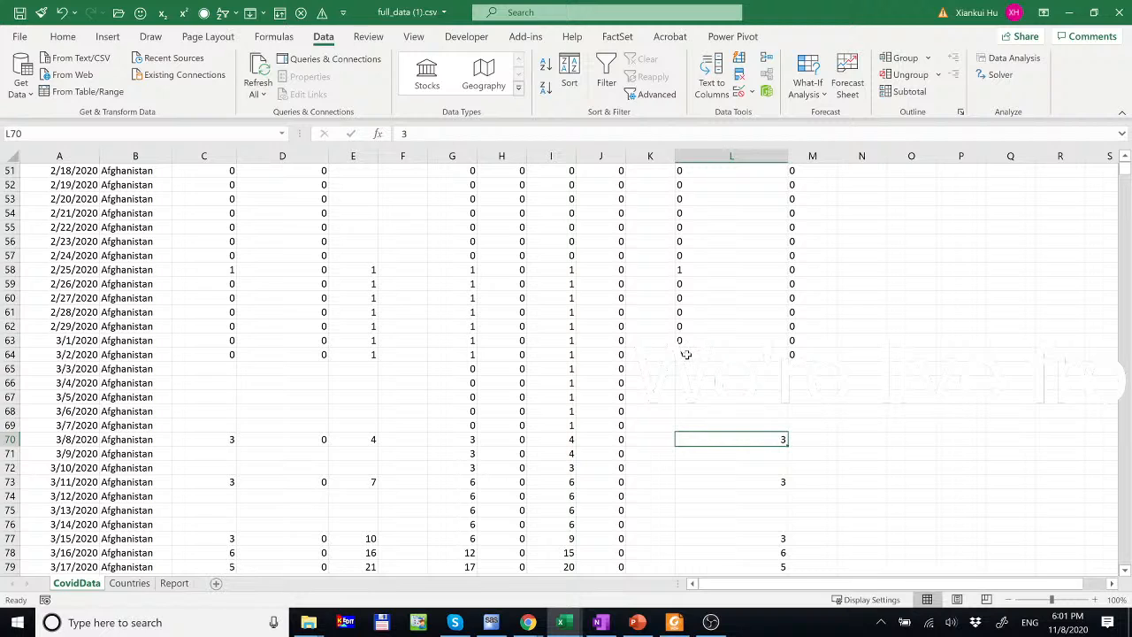
- Copy the L64:M64 leading-digit formulas down through the last data row 54862
{"action": "left_click_drag", "start_coordinate": [685, 354], "coordinate": [792, 354]}
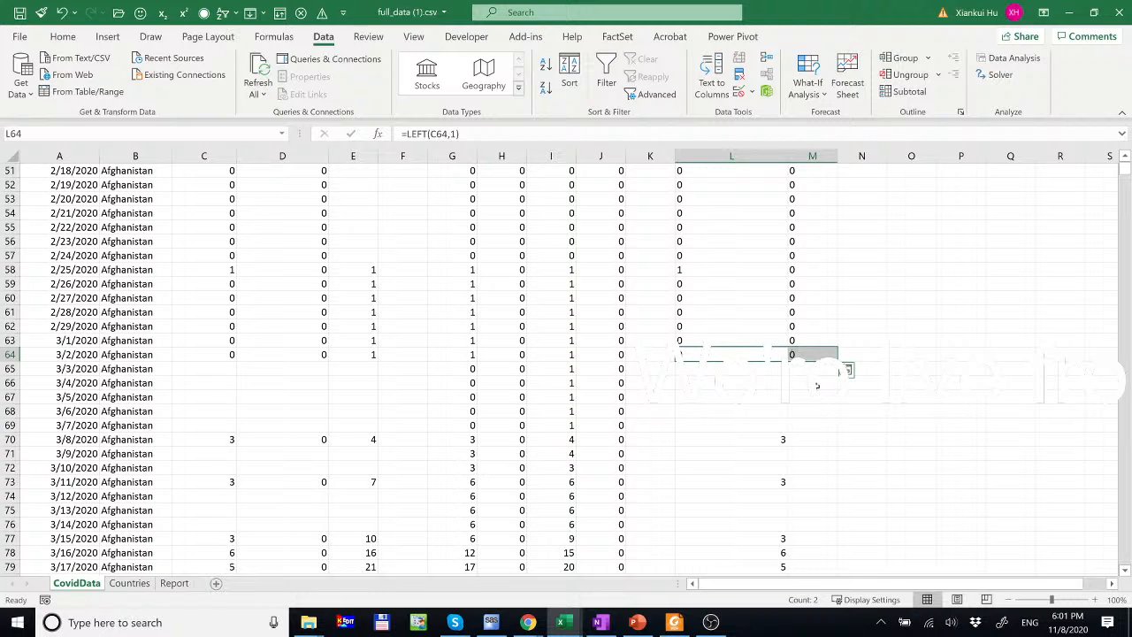
{"action": "key", "text": "ctrl+c"}
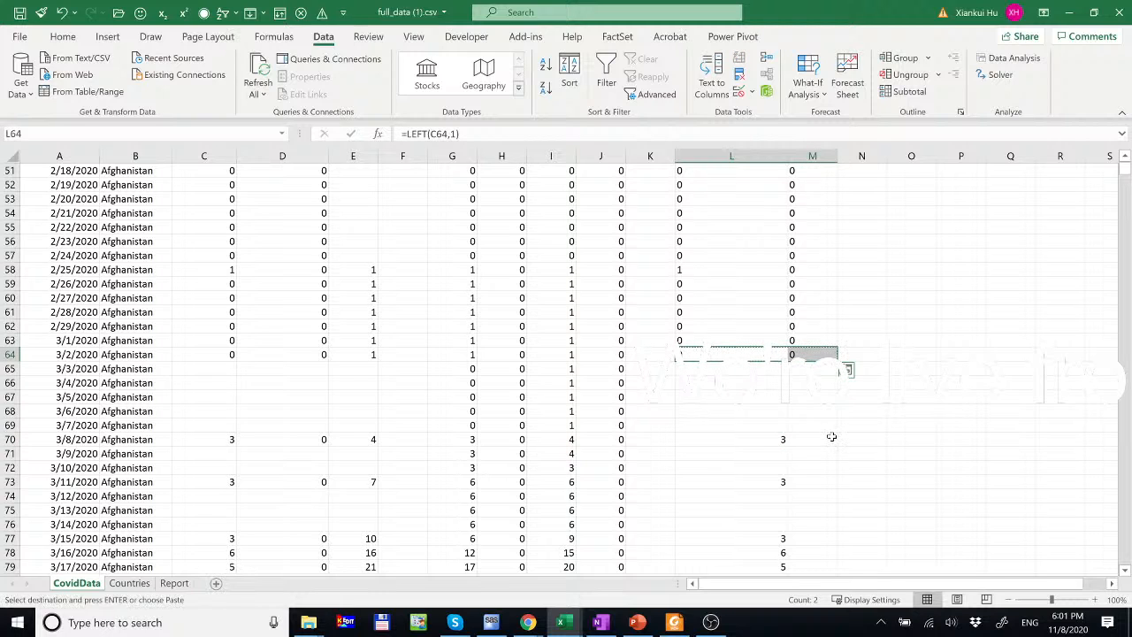
{"action": "left_click", "coordinate": [99, 353]}
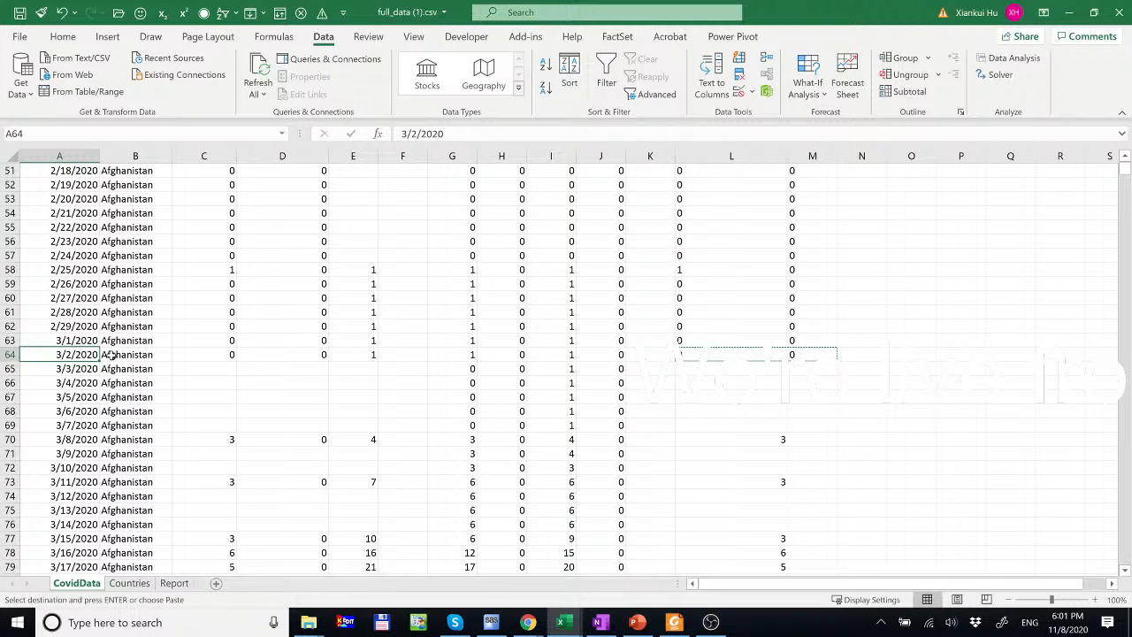
{"action": "key", "text": "ctrl+Down"}
{"action": "scroll", "coordinate": [111, 354], "scroll_direction": "down", "scroll_amount": 2}
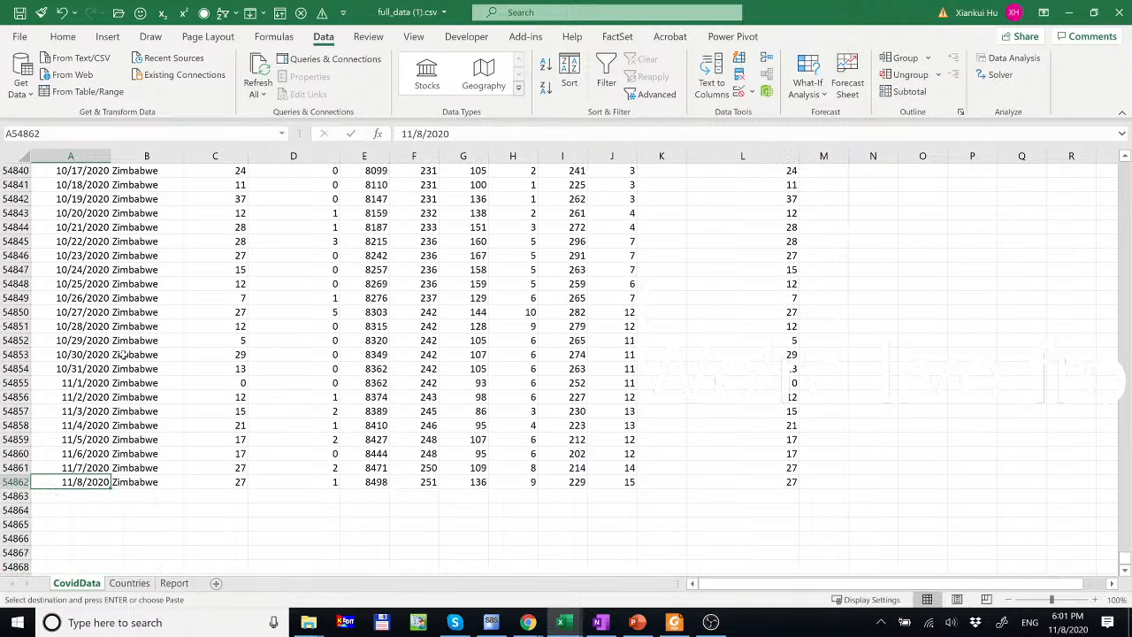
{"action": "left_click_drag", "start_coordinate": [787, 480], "coordinate": [666, 481]}
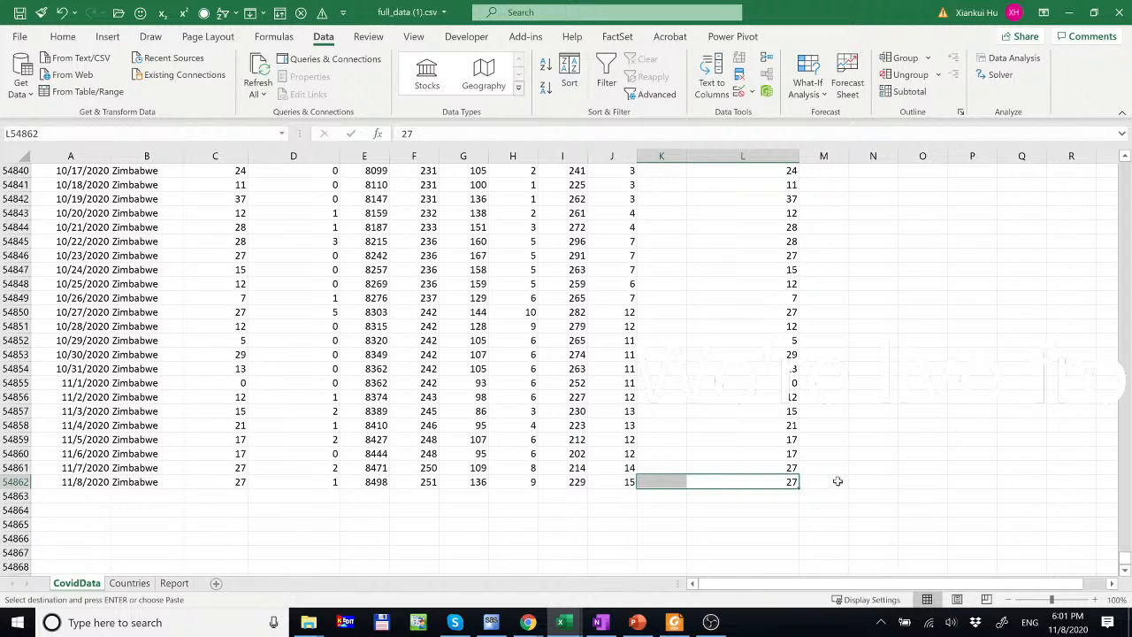
{"action": "left_click_drag", "start_coordinate": [838, 480], "coordinate": [778, 485]}
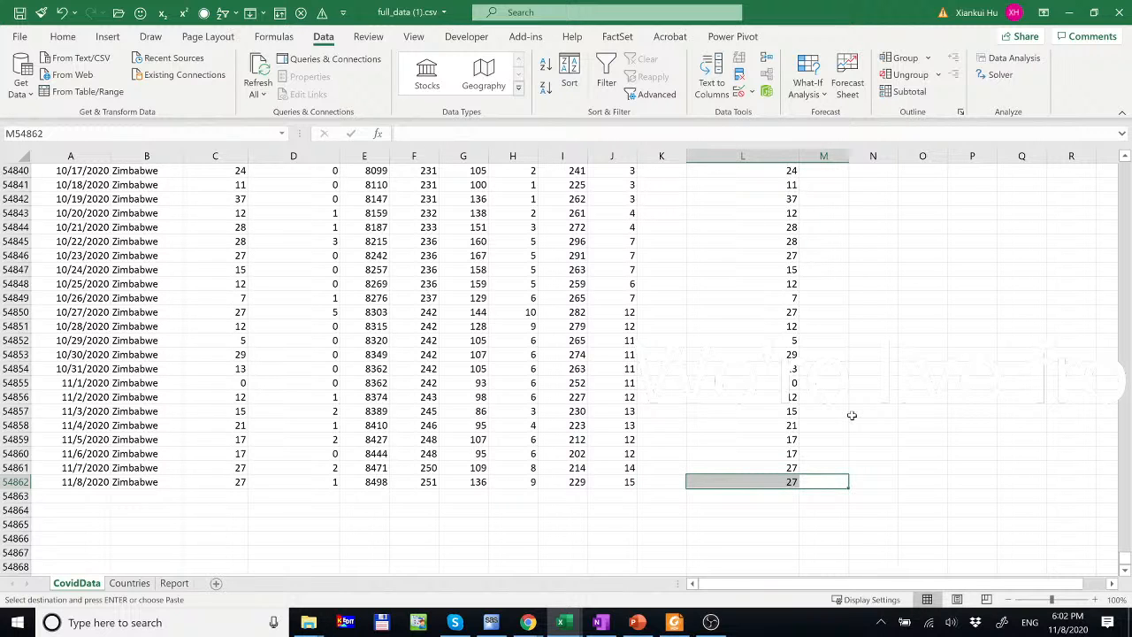
{"action": "key", "text": "ctrl+shift+Up"}
{"action": "key", "text": "ctrl+v"}
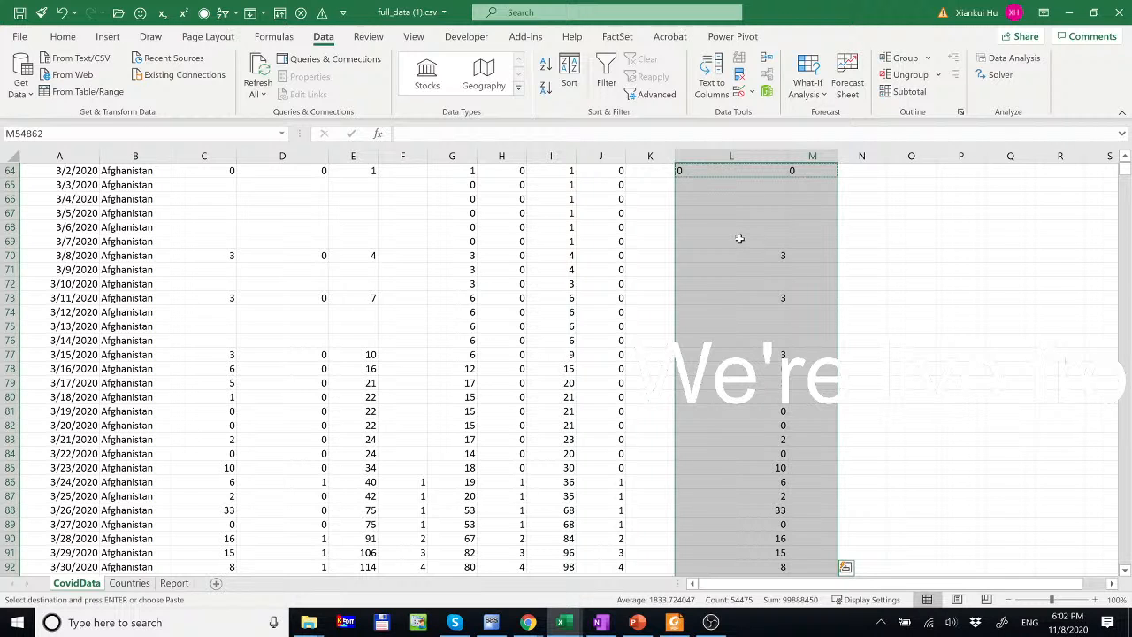
{"action": "key", "text": "ctrl+v"}
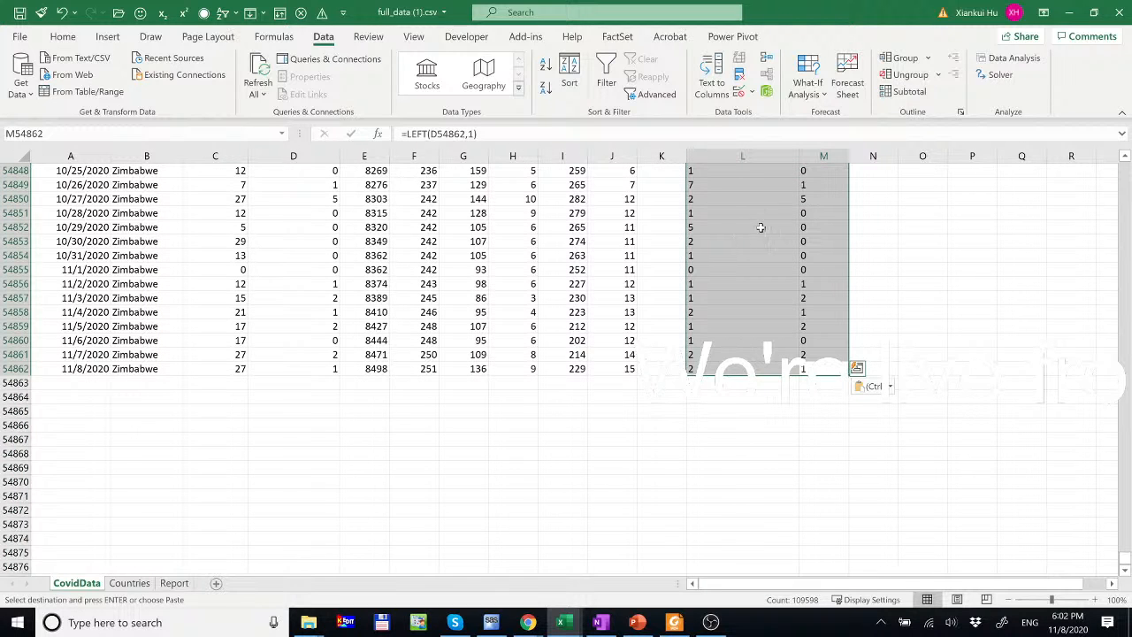
- Verify the pasted leading digits against new_cases values and the empty rows below, then select columns L:M
{"action": "left_click", "coordinate": [757, 241]}
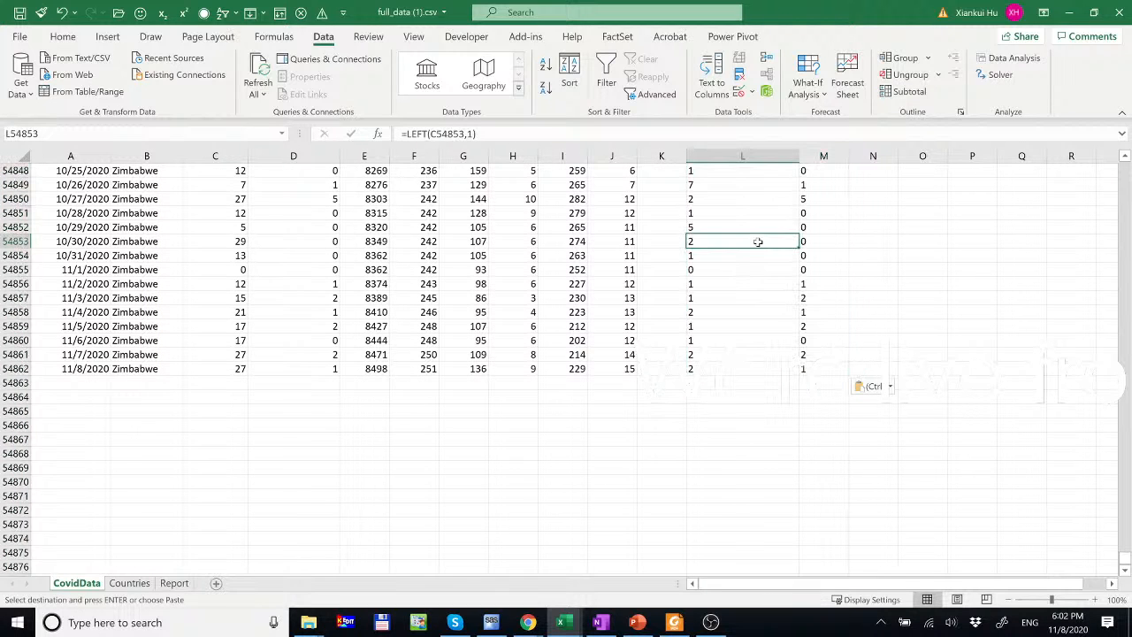
{"action": "left_click", "coordinate": [816, 371]}
{"action": "left_click", "coordinate": [235, 370]}
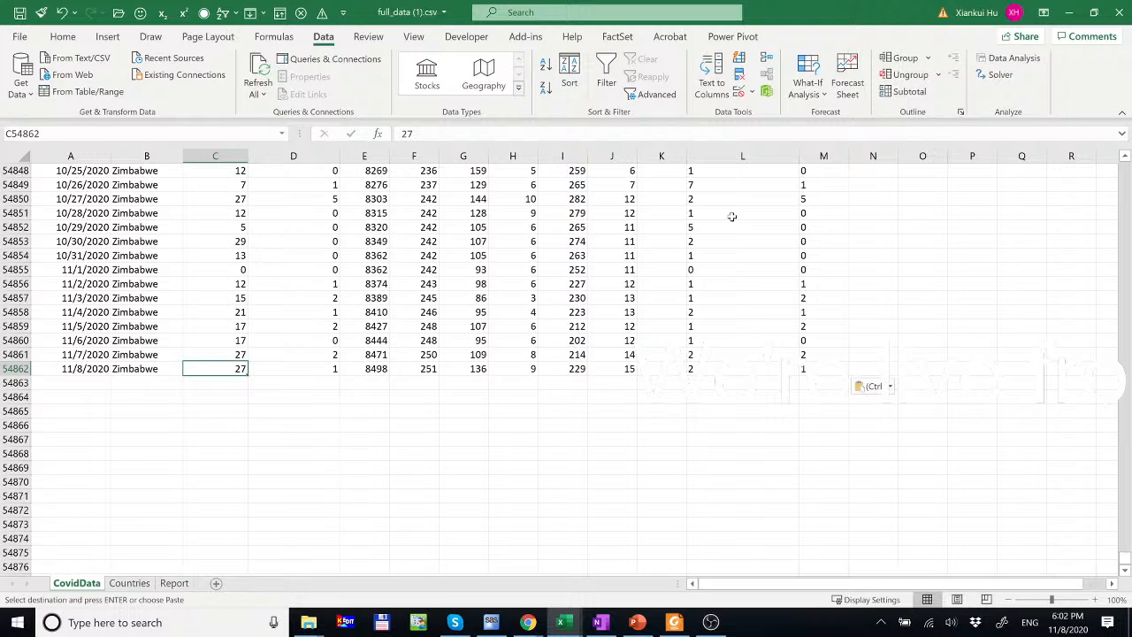
{"action": "left_click", "coordinate": [726, 210]}
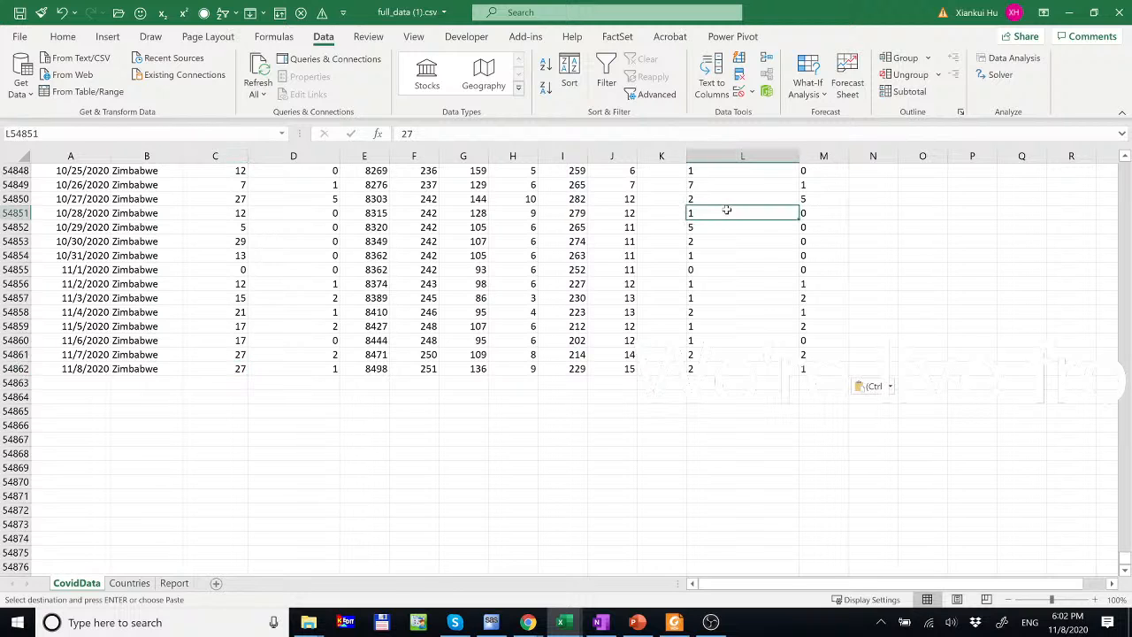
{"action": "key", "text": "ctrl+Down"}
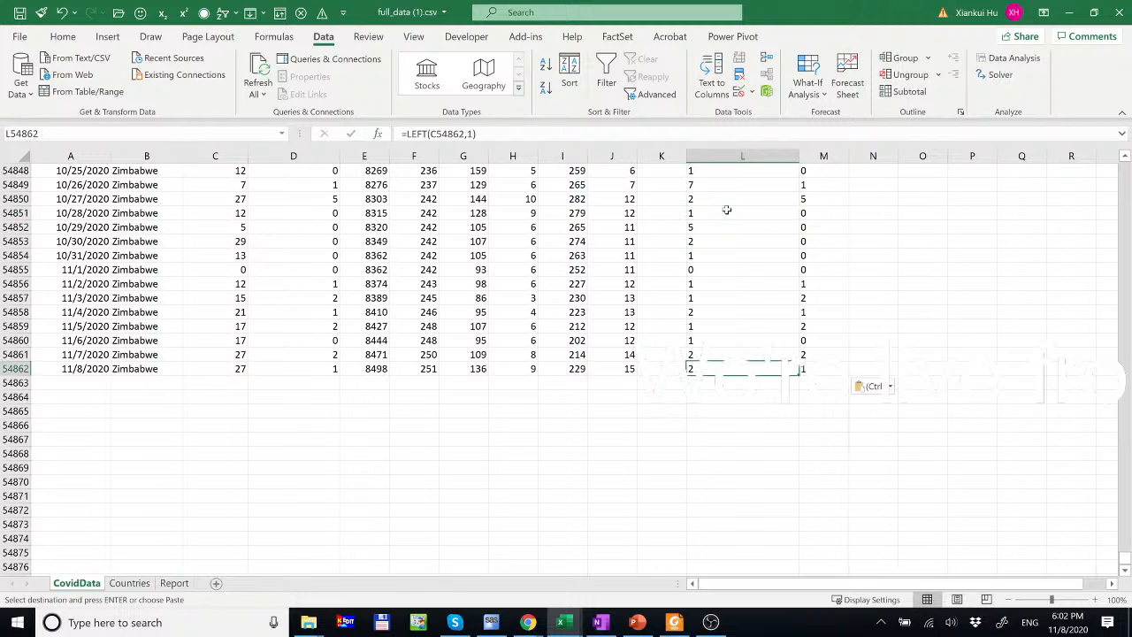
{"action": "key", "text": "ctrl+Down"}
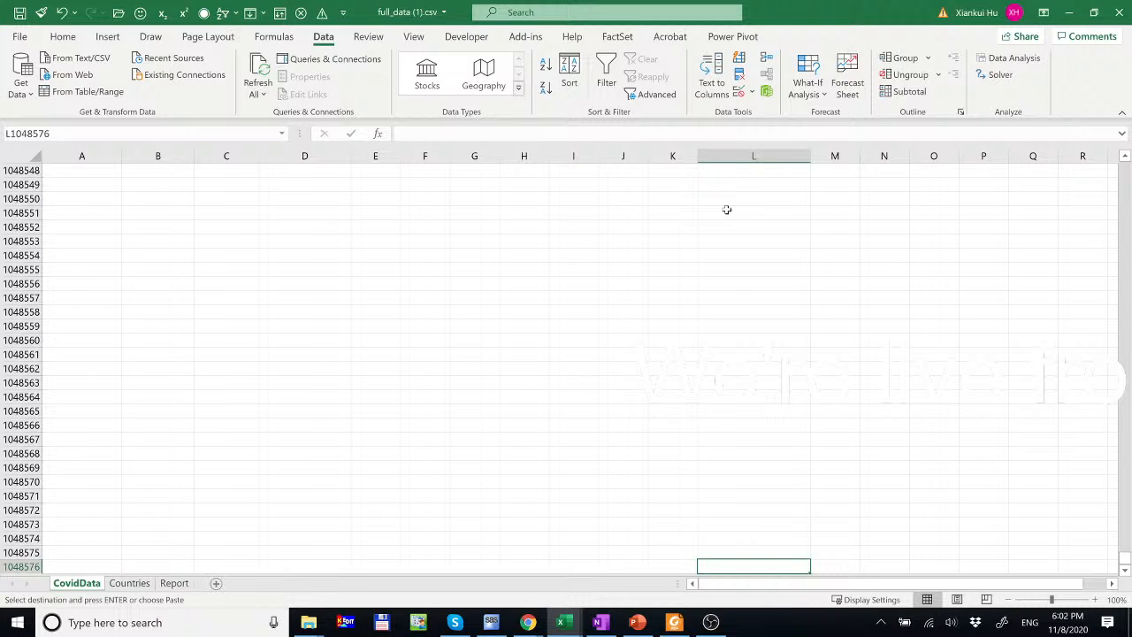
{"action": "key", "text": "ctrl+shift+Up"}
{"action": "key", "text": "ctrl+v"}
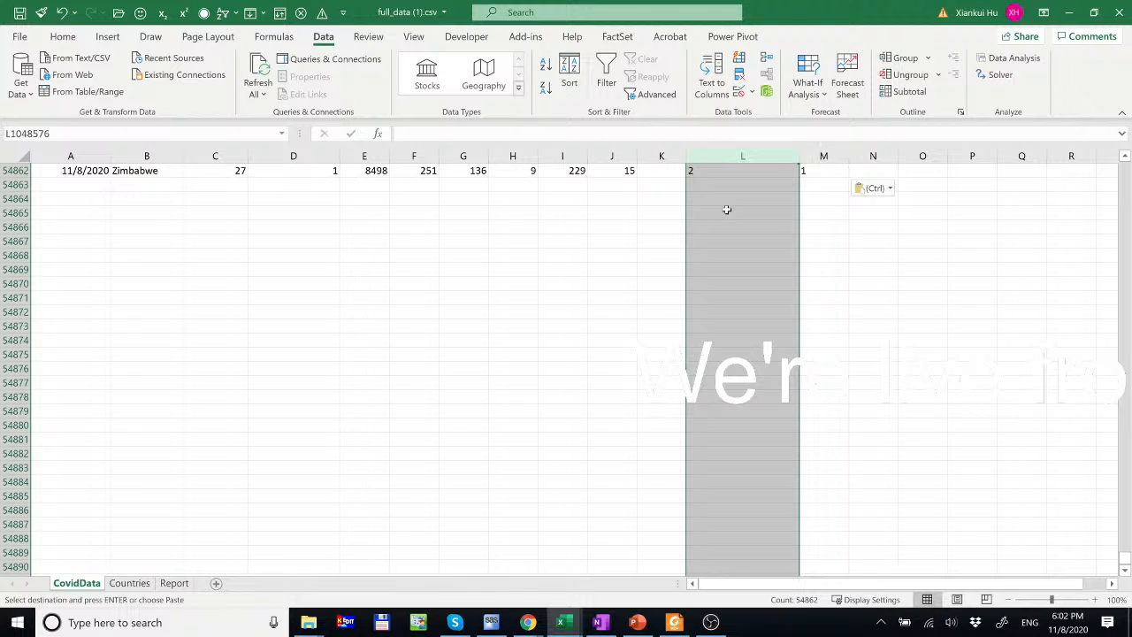
{"action": "key", "text": "ctrl+Up"}
{"action": "key", "text": "ctrl+Up"}
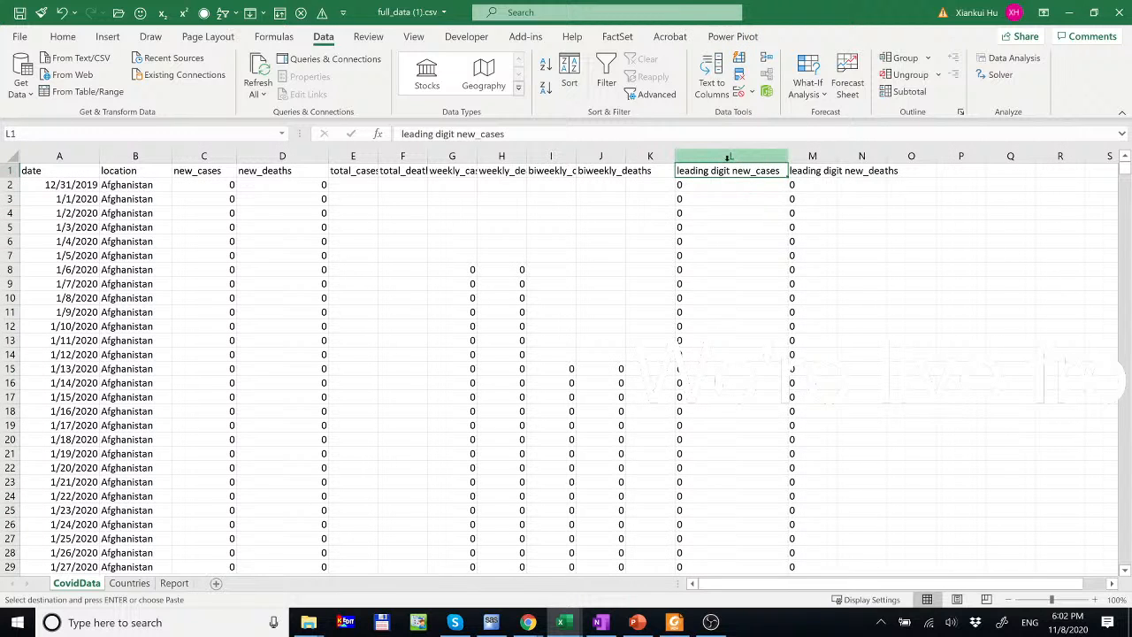
{"action": "left_click_drag", "start_coordinate": [727, 159], "coordinate": [812, 157]}
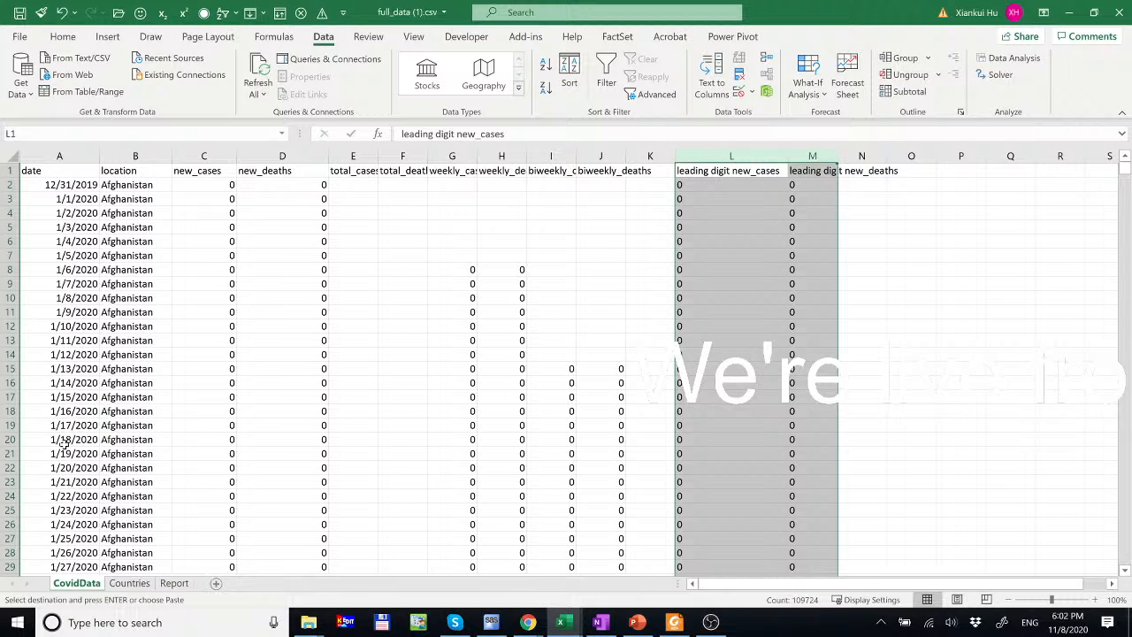
{"action": "left_click", "coordinate": [130, 583]}
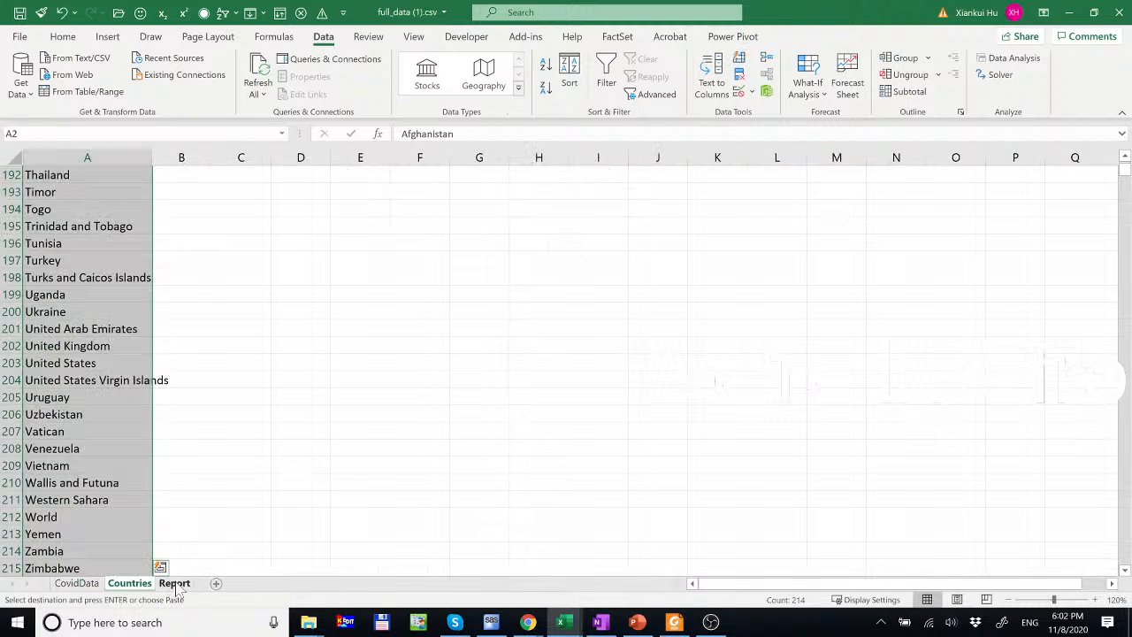
- On the Report sheet, enter =C4/SUM(C$4:C$12) in E4 as the new_cases proportion
{"action": "left_click", "coordinate": [174, 583]}
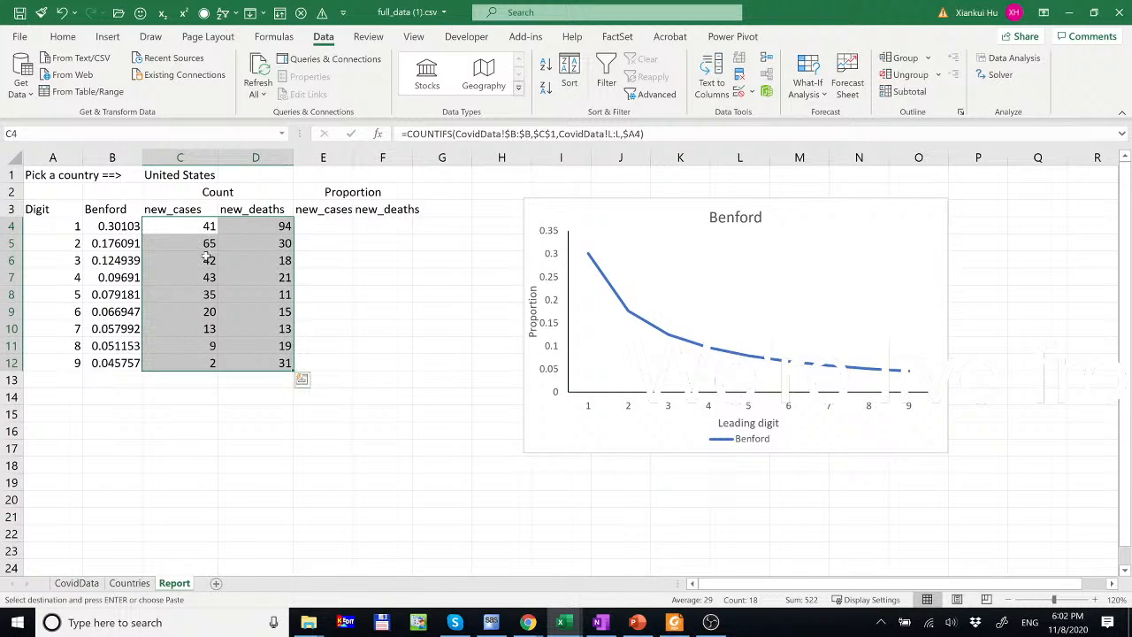
{"action": "left_click", "coordinate": [327, 226]}
{"action": "type", "text": "="}
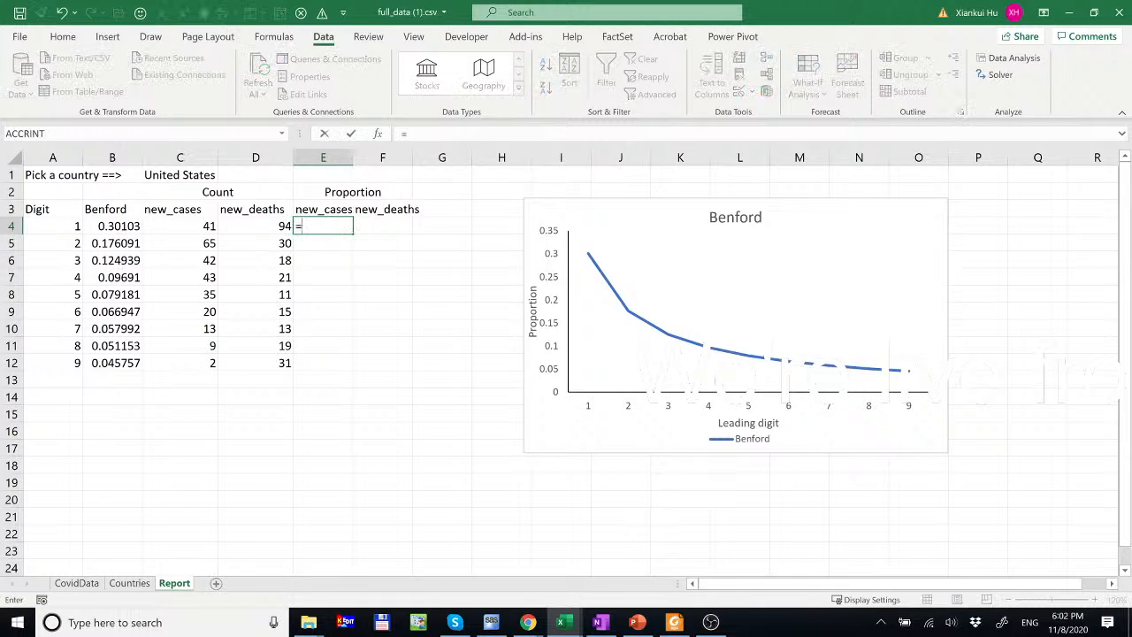
{"action": "left_click", "coordinate": [197, 227]}
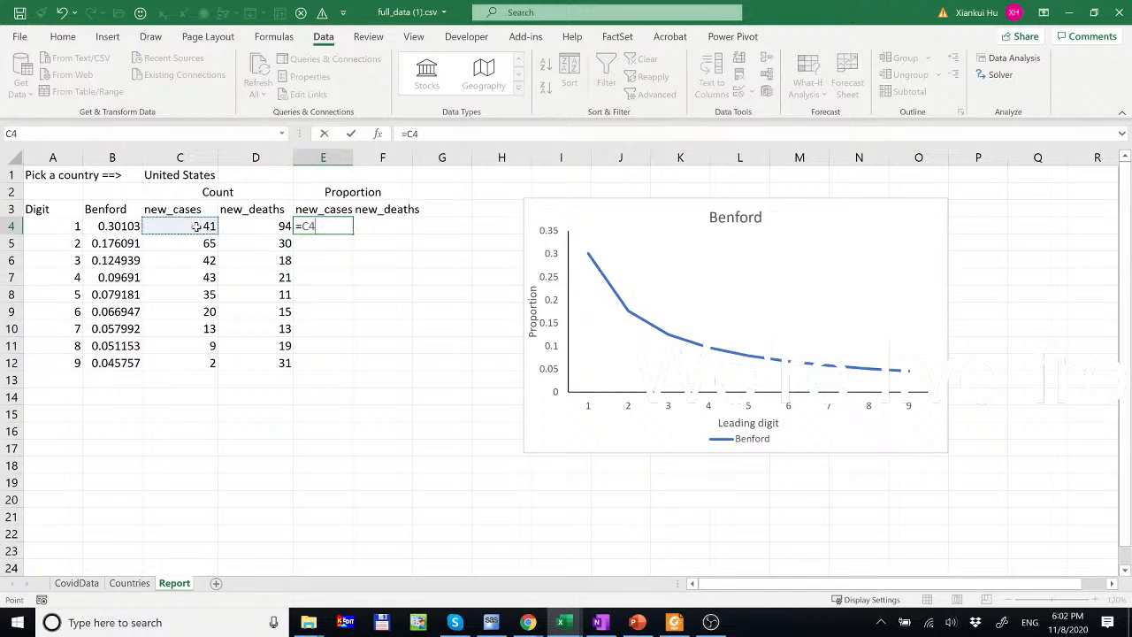
{"action": "type", "text": "/(su"}
{"action": "key", "text": "BackSpace"}
{"action": "type", "text": "sum("}
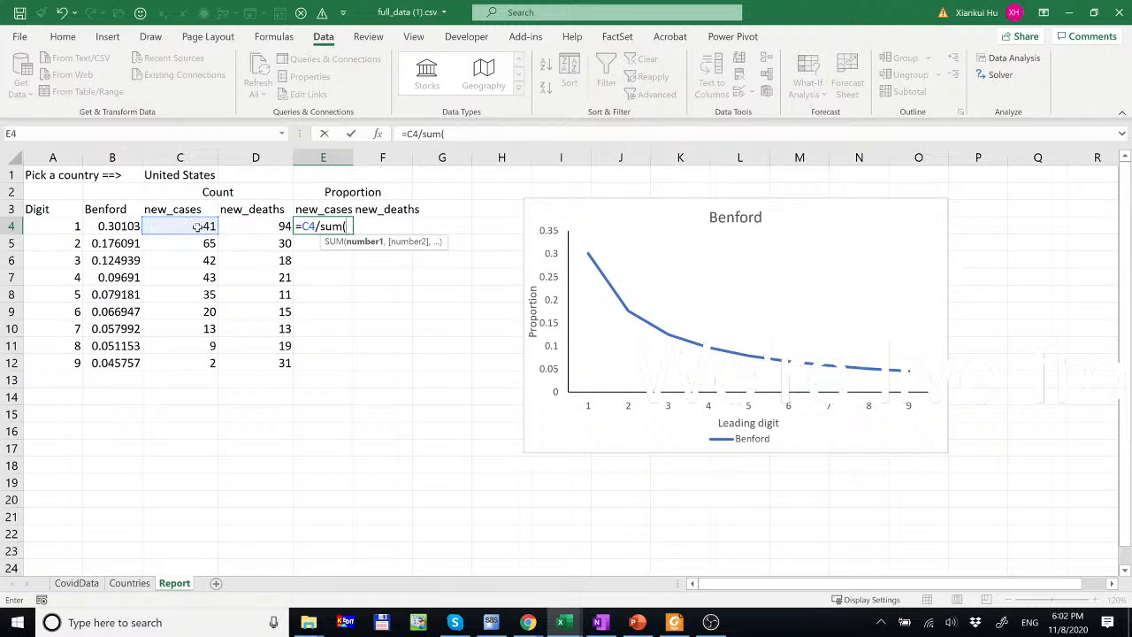
{"action": "left_click_drag", "start_coordinate": [197, 227], "coordinate": [244, 352]}
{"action": "left_click", "coordinate": [451, 134]}
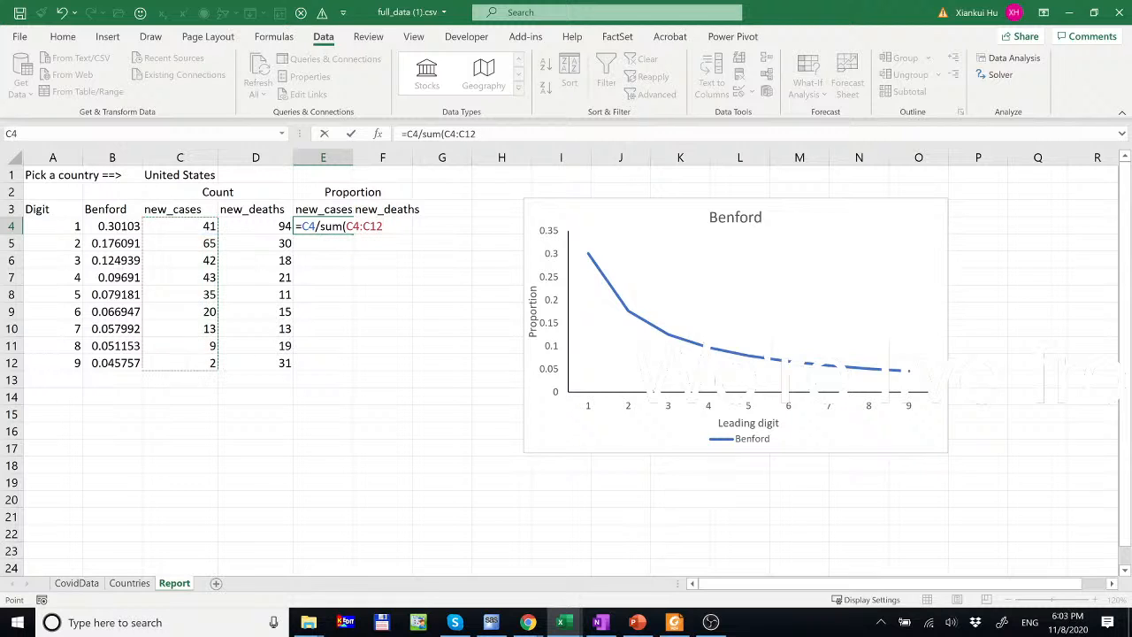
{"action": "type", "text": "$4:C"}
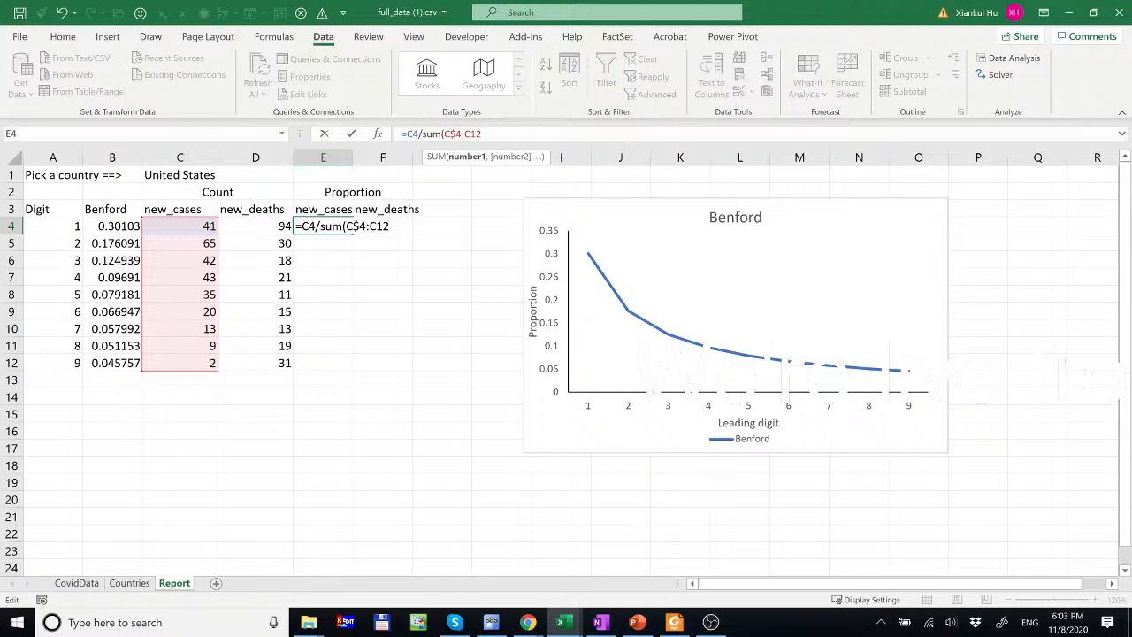
{"action": "type", "text": "$"}
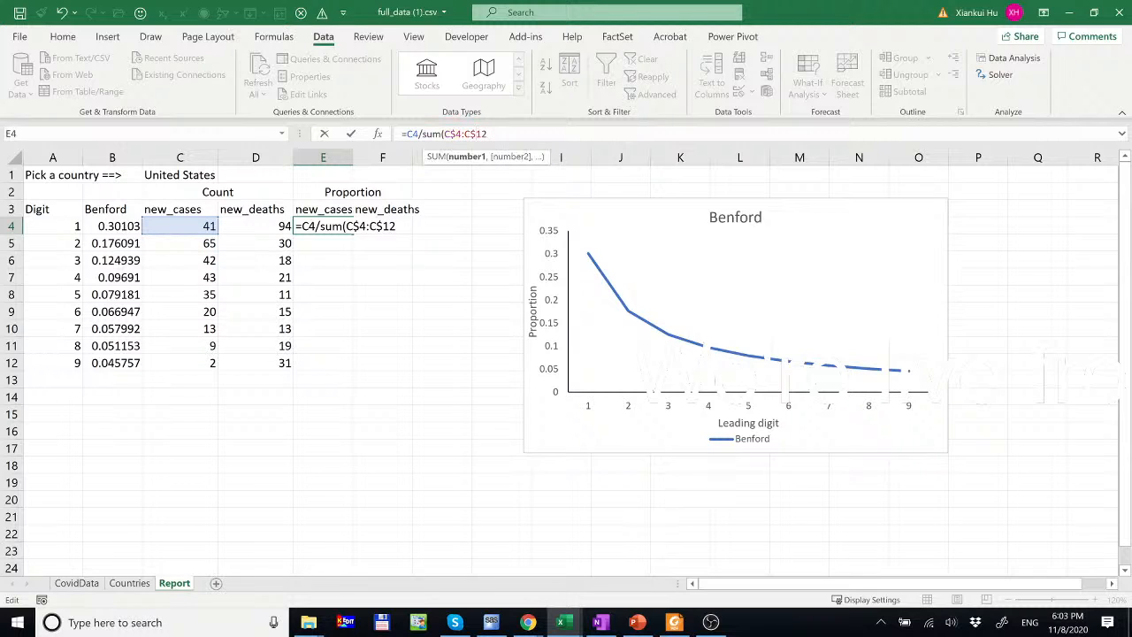
{"action": "key", "text": "Return"}
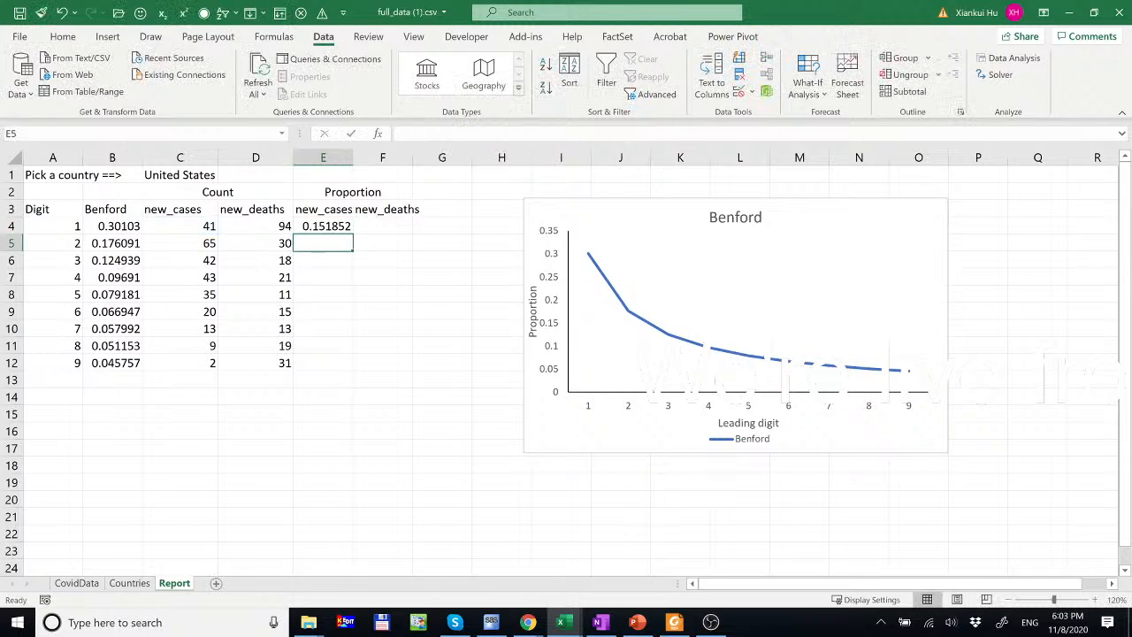
- Copy the proportion formula down to row 12 and across into column F, then select E4:F12
{"action": "left_click", "coordinate": [336, 228]}
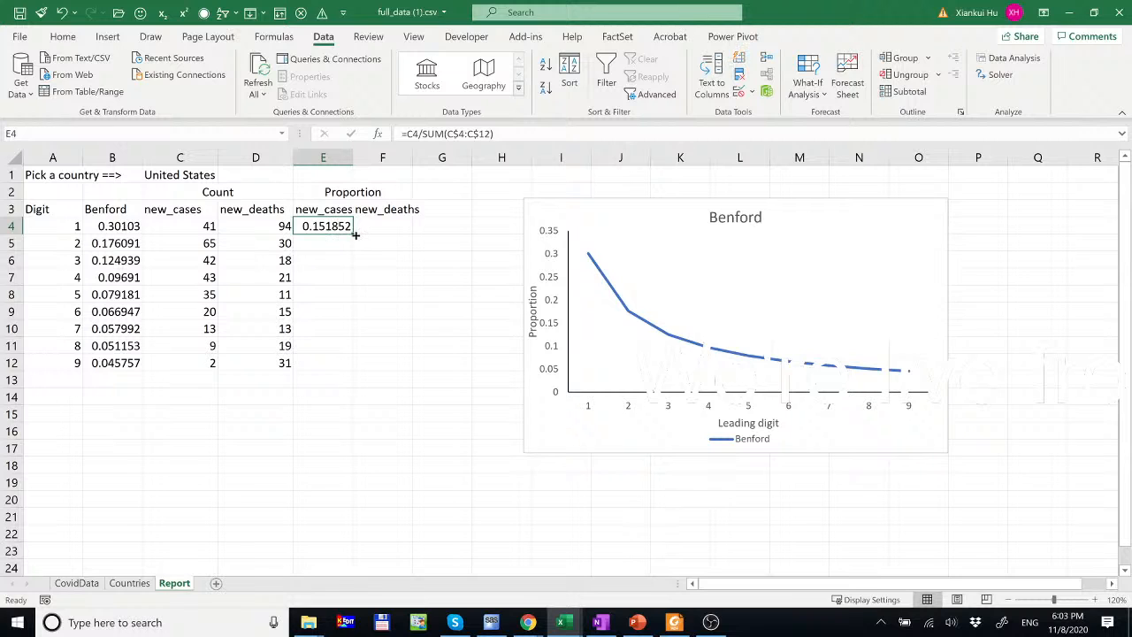
{"action": "double_click", "coordinate": [351, 235]}
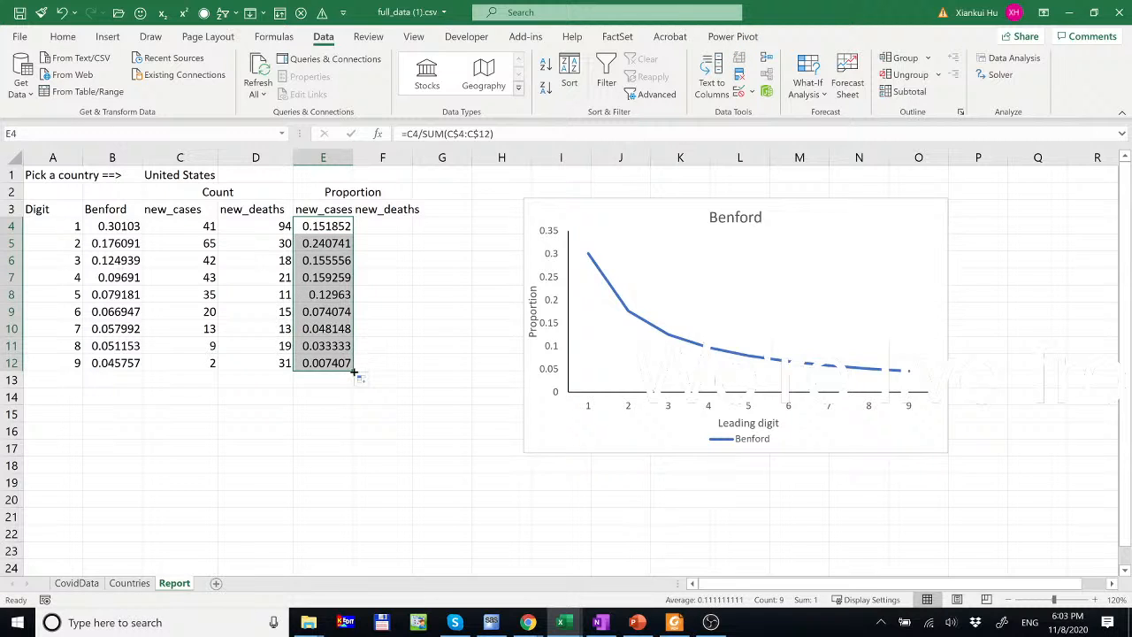
{"action": "left_click_drag", "start_coordinate": [353, 371], "coordinate": [397, 366]}
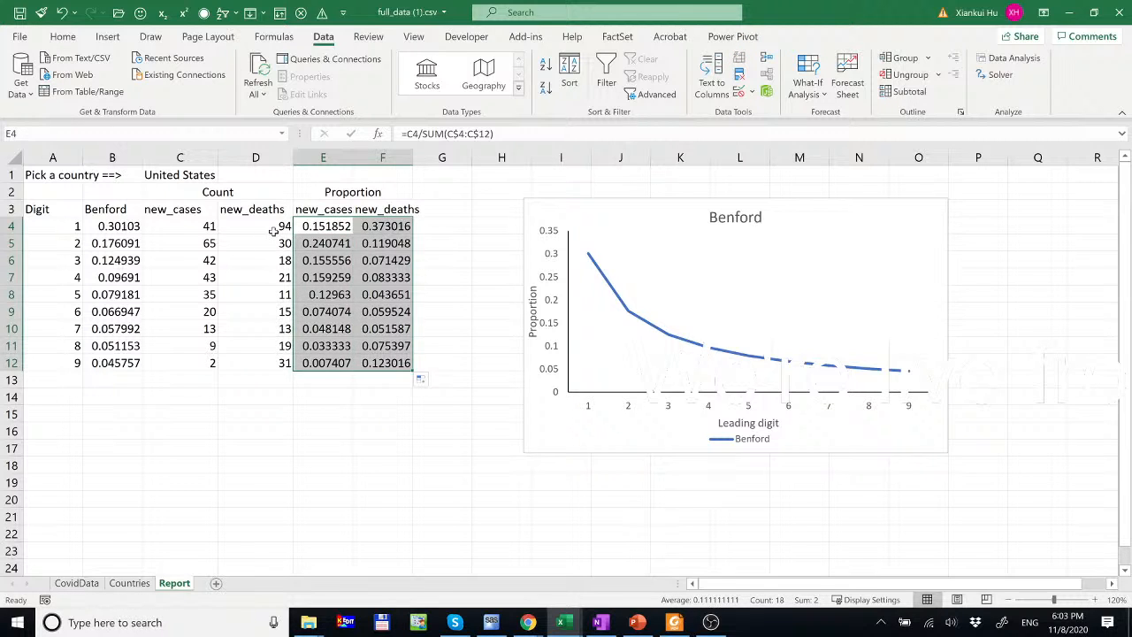
{"action": "left_click", "coordinate": [274, 230]}
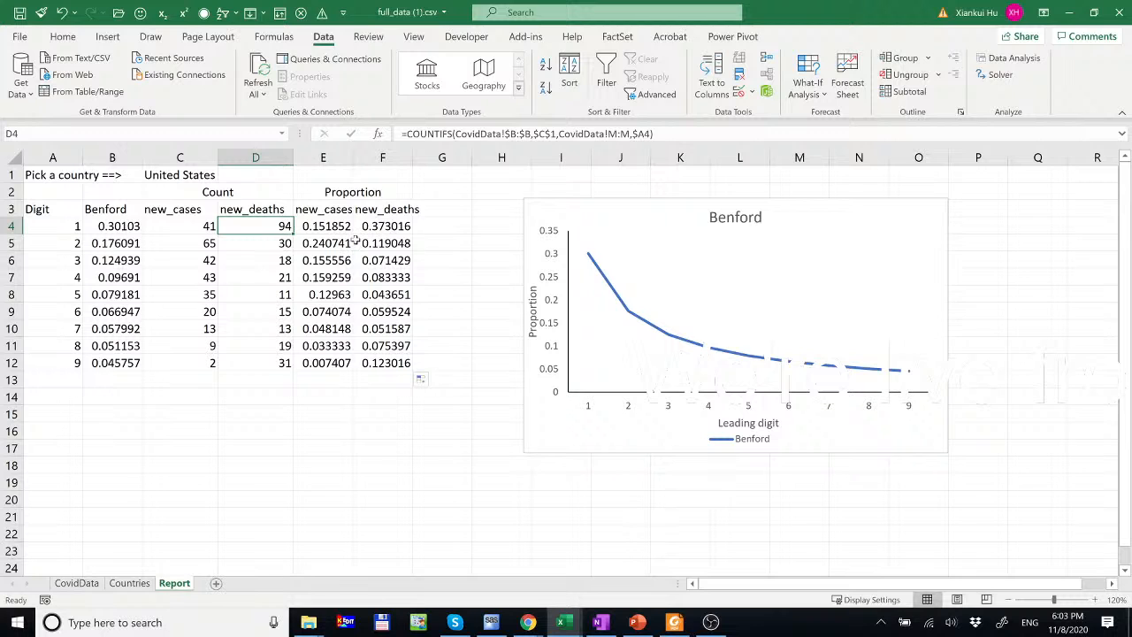
{"action": "left_click_drag", "start_coordinate": [330, 227], "coordinate": [398, 359]}
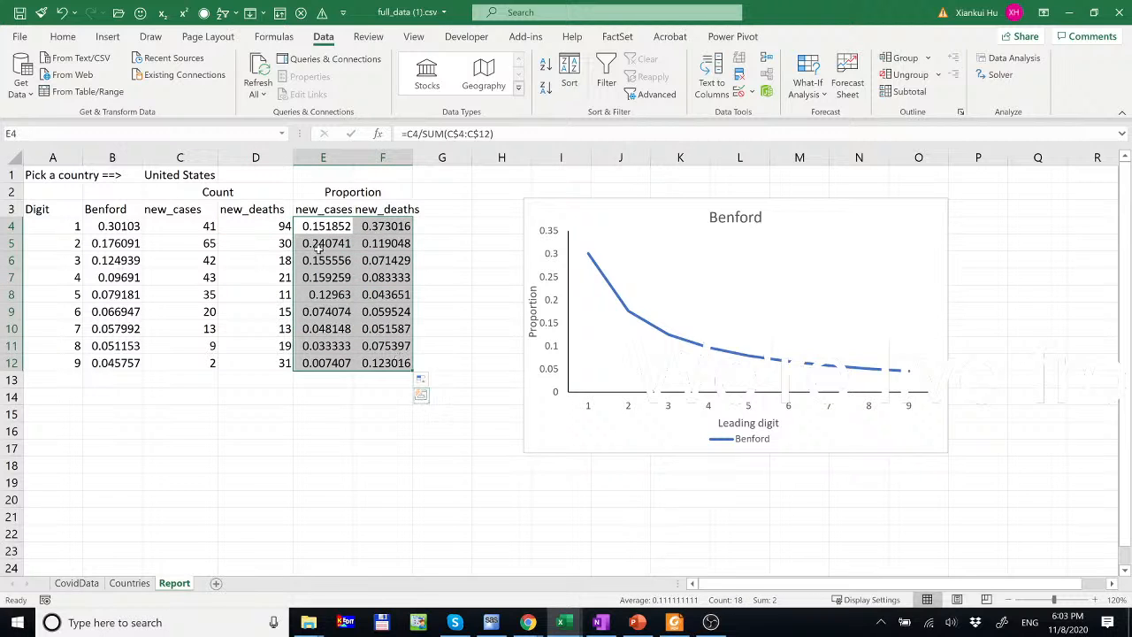
{"action": "left_click", "coordinate": [63, 37]}
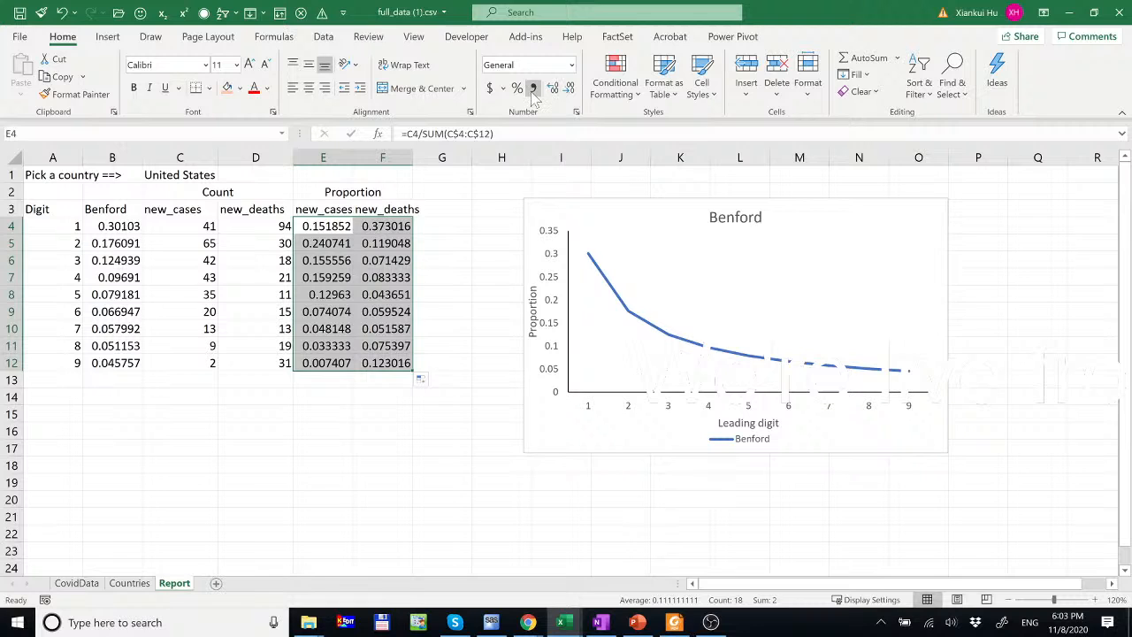
- Round E4:F12 and B4:B12 to three decimals, then copy E3:F12 with its headers
{"action": "left_click", "coordinate": [569, 88]}
{"action": "left_click", "coordinate": [570, 89]}
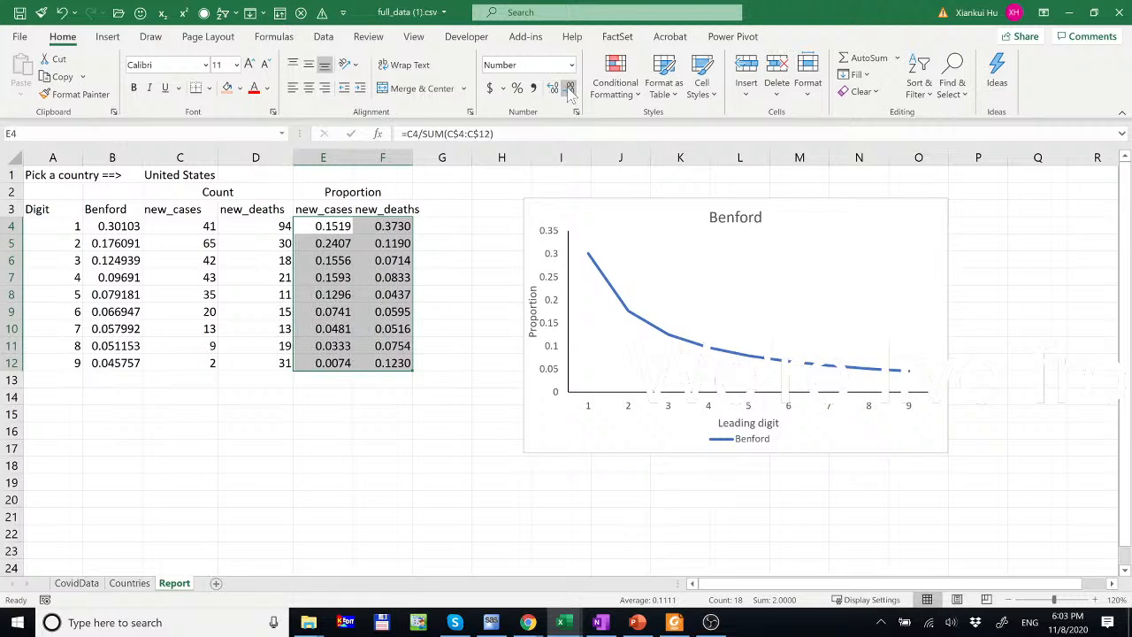
{"action": "left_click", "coordinate": [570, 88]}
{"action": "left_click_drag", "start_coordinate": [119, 228], "coordinate": [122, 363]}
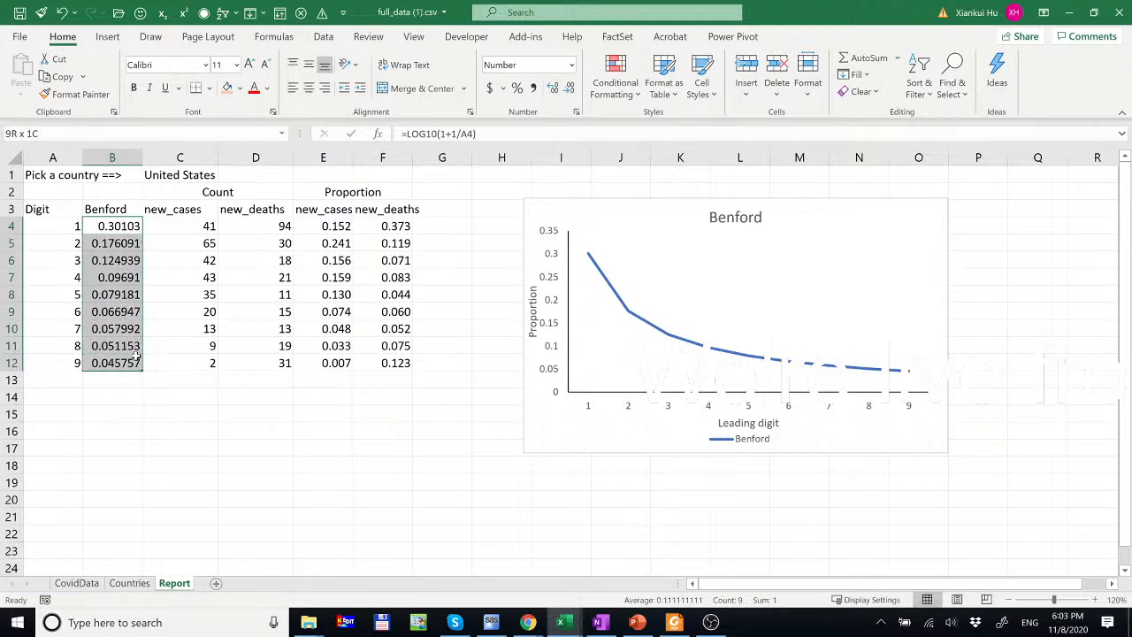
{"action": "left_click", "coordinate": [569, 88]}
{"action": "left_click", "coordinate": [569, 88]}
{"action": "left_click", "coordinate": [569, 89]}
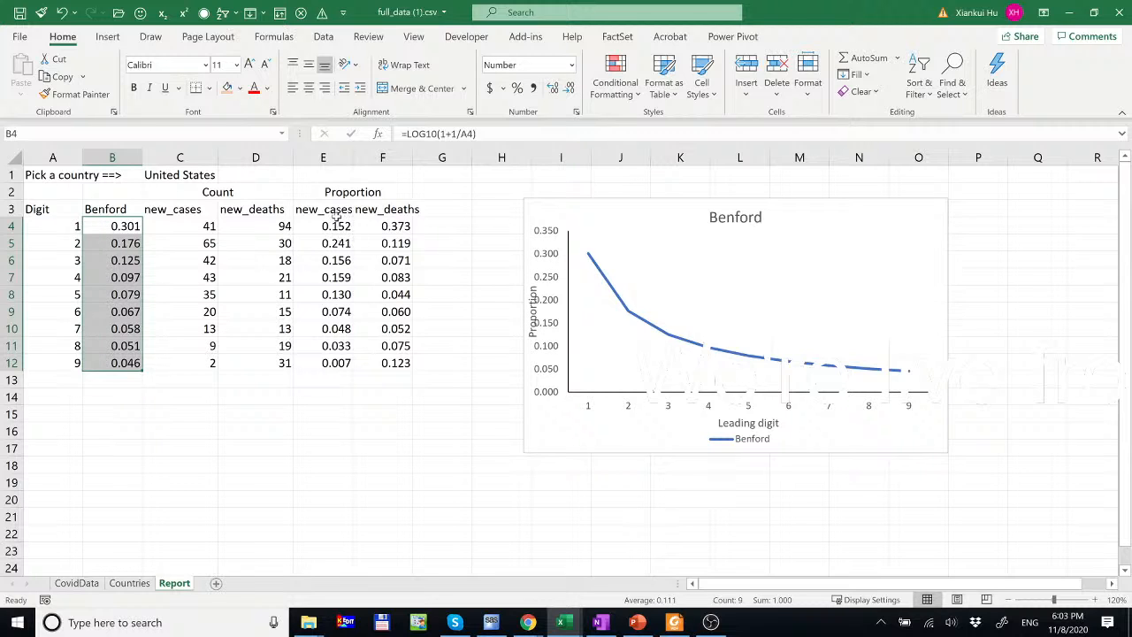
{"action": "left_click_drag", "start_coordinate": [331, 211], "coordinate": [388, 365]}
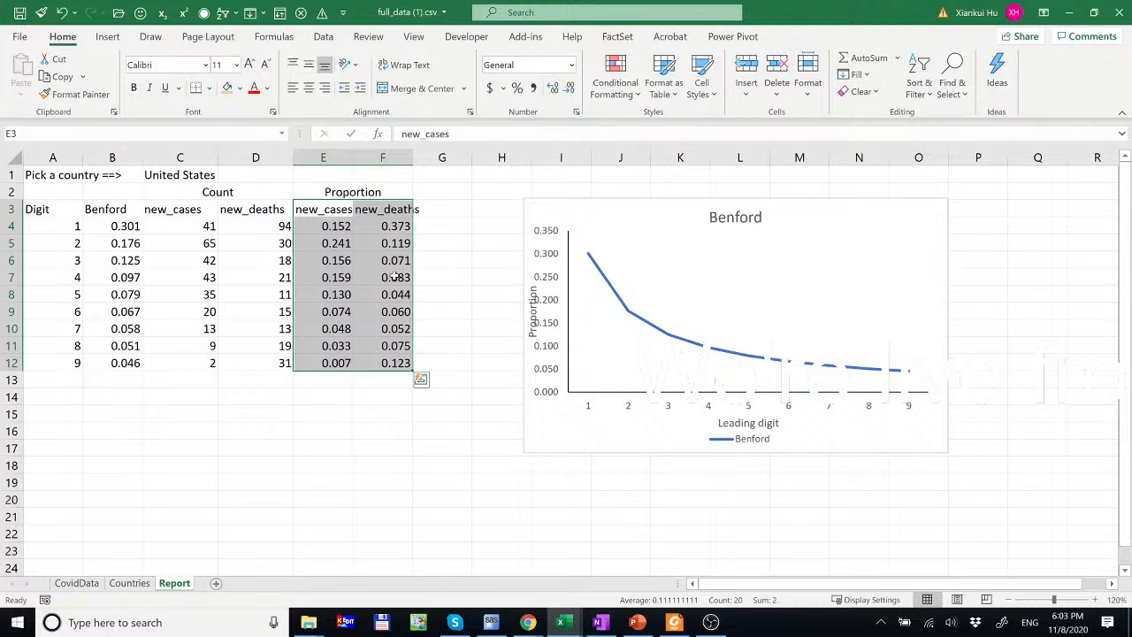
{"action": "left_click", "coordinate": [58, 77]}
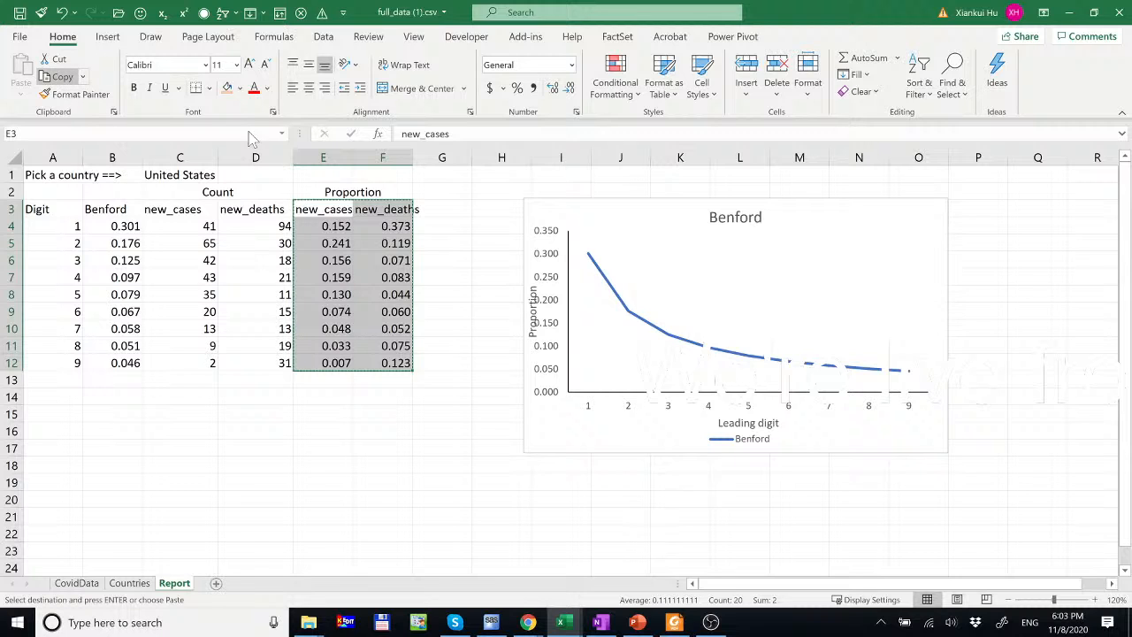
- Paste the copied proportion columns into the Benford chart as new_cases and new_deaths lines, undoing the duplicate paste
{"action": "left_click", "coordinate": [672, 233]}
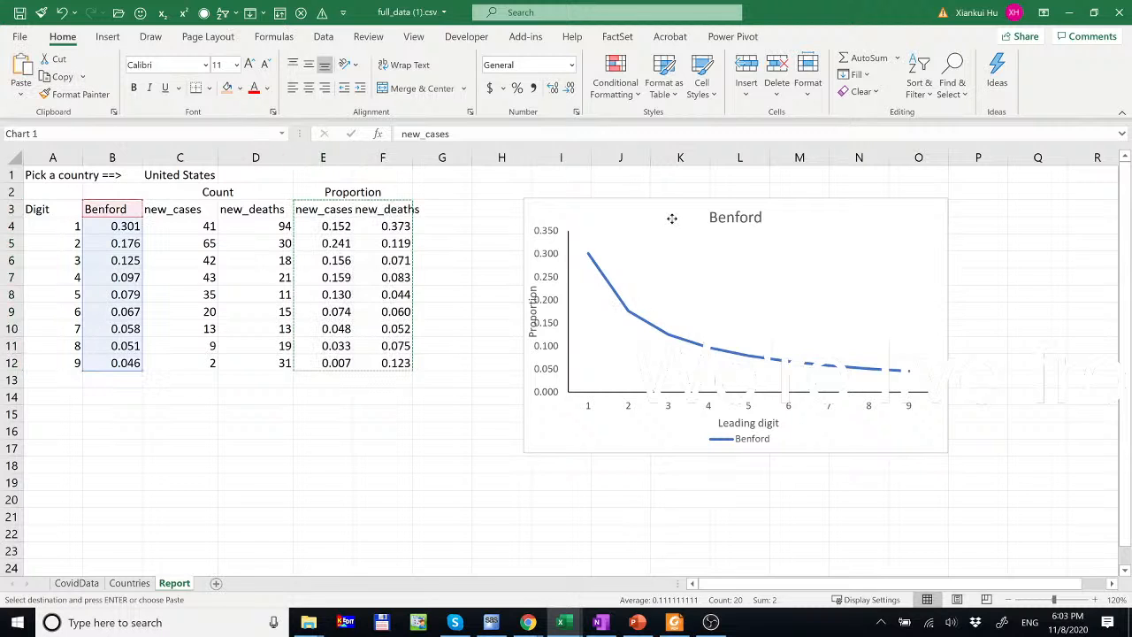
{"action": "left_click", "coordinate": [22, 100]}
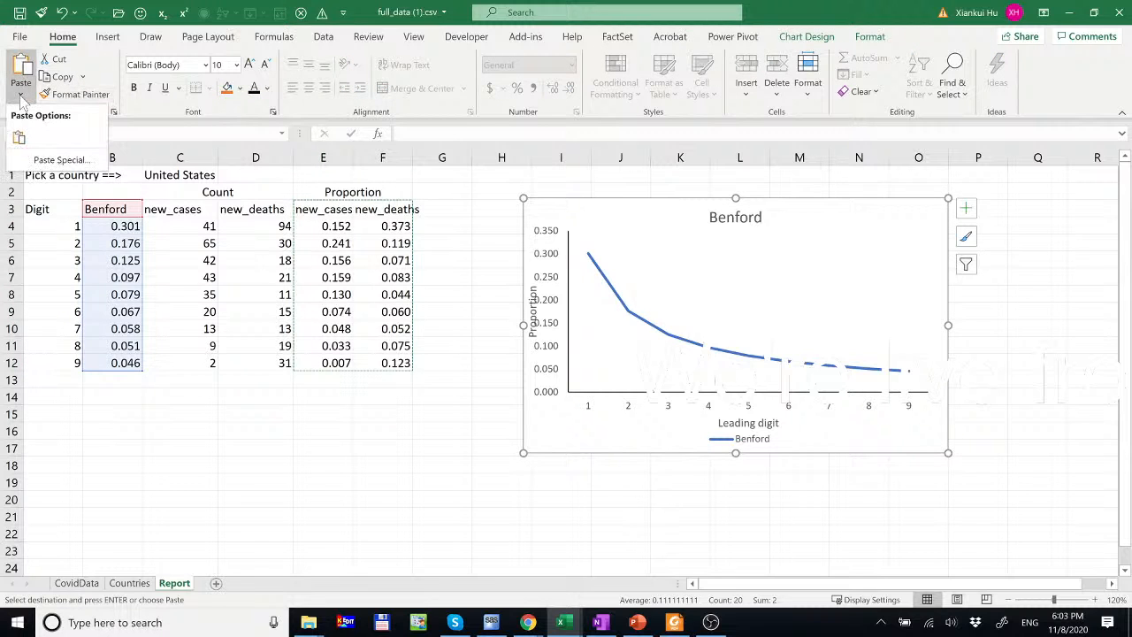
{"action": "left_click", "coordinate": [55, 160]}
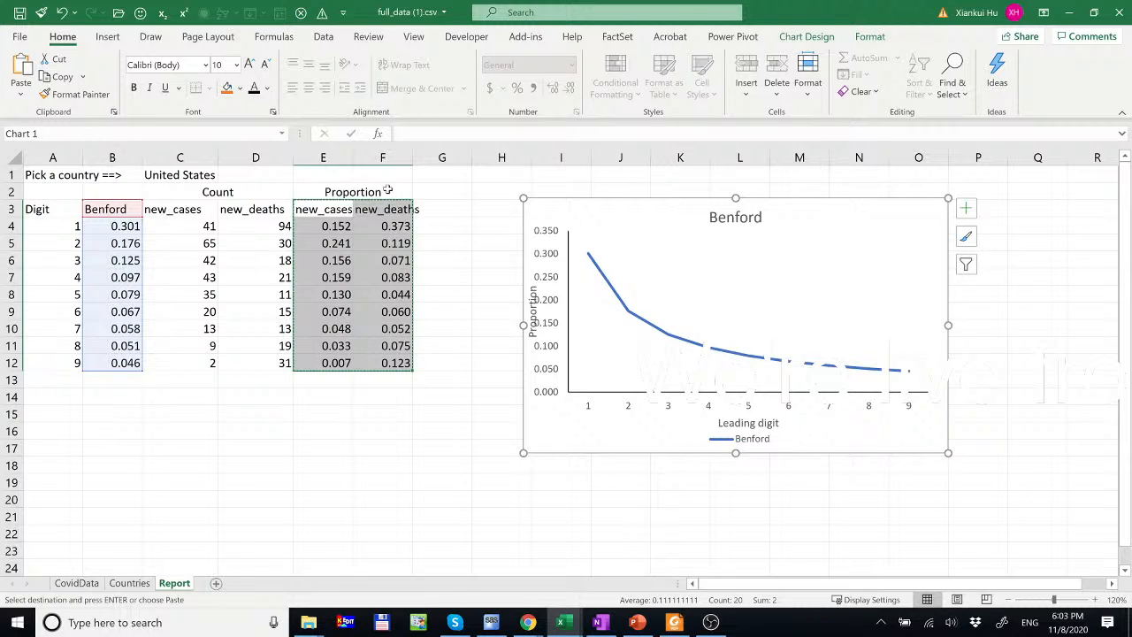
{"action": "right_click", "coordinate": [636, 207]}
{"action": "left_click", "coordinate": [672, 167]}
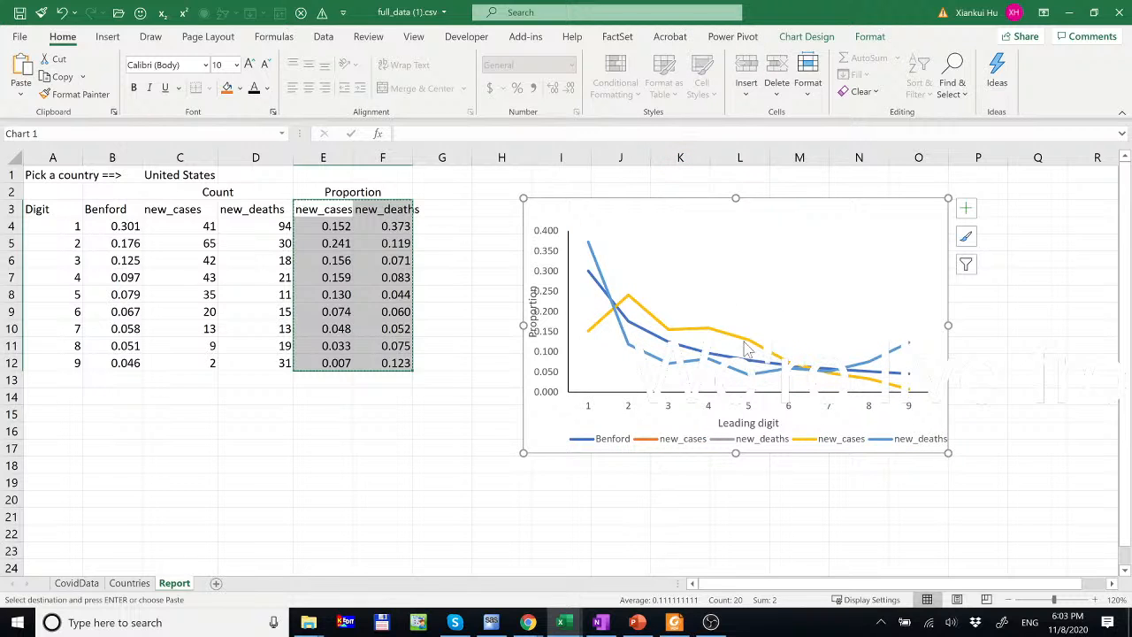
{"action": "key", "text": "ctrl+z"}
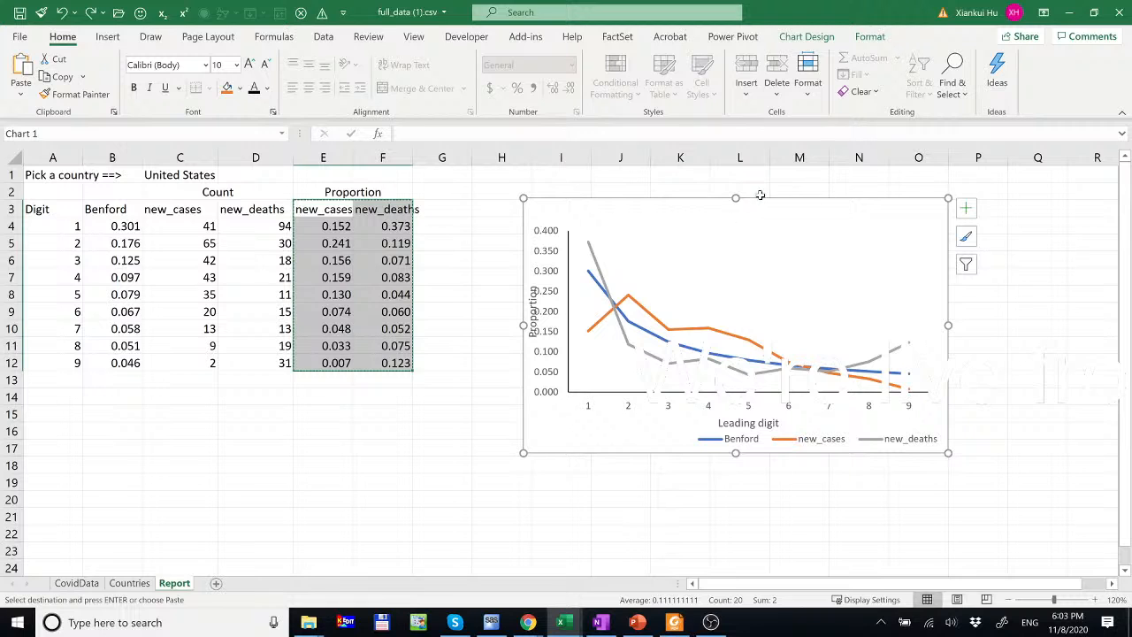
{"action": "left_click", "coordinate": [806, 37]}
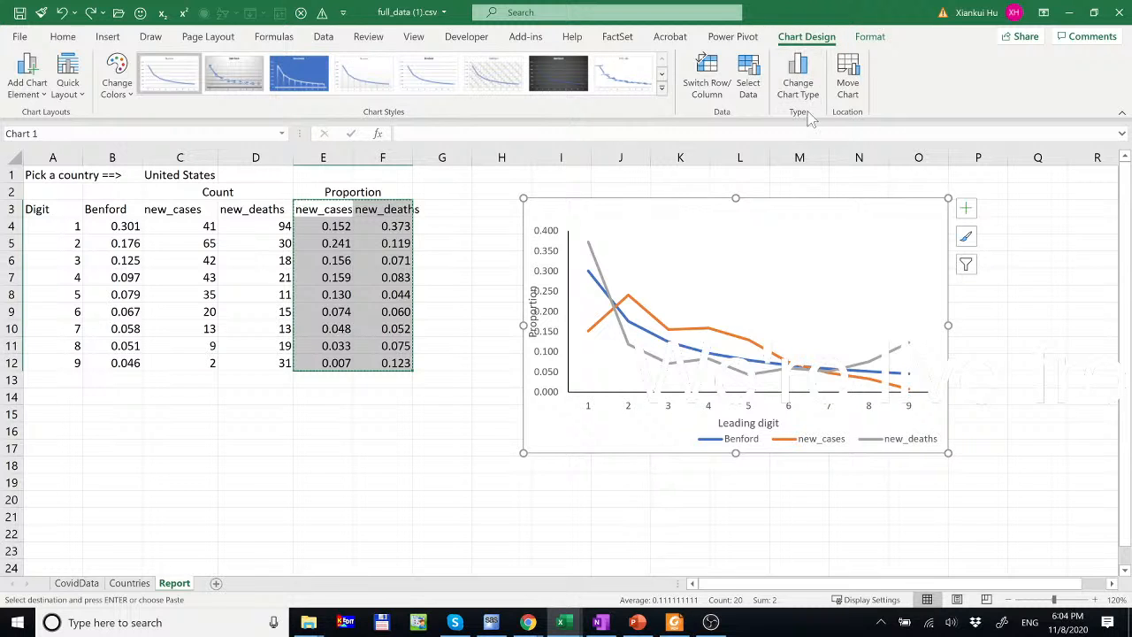
- Change the chart to a Combo type: Benford as a Line, new_cases and new_deaths as Clustered Column
{"action": "left_click", "coordinate": [798, 75]}
{"action": "mouse_move", "coordinate": [689, 244]}
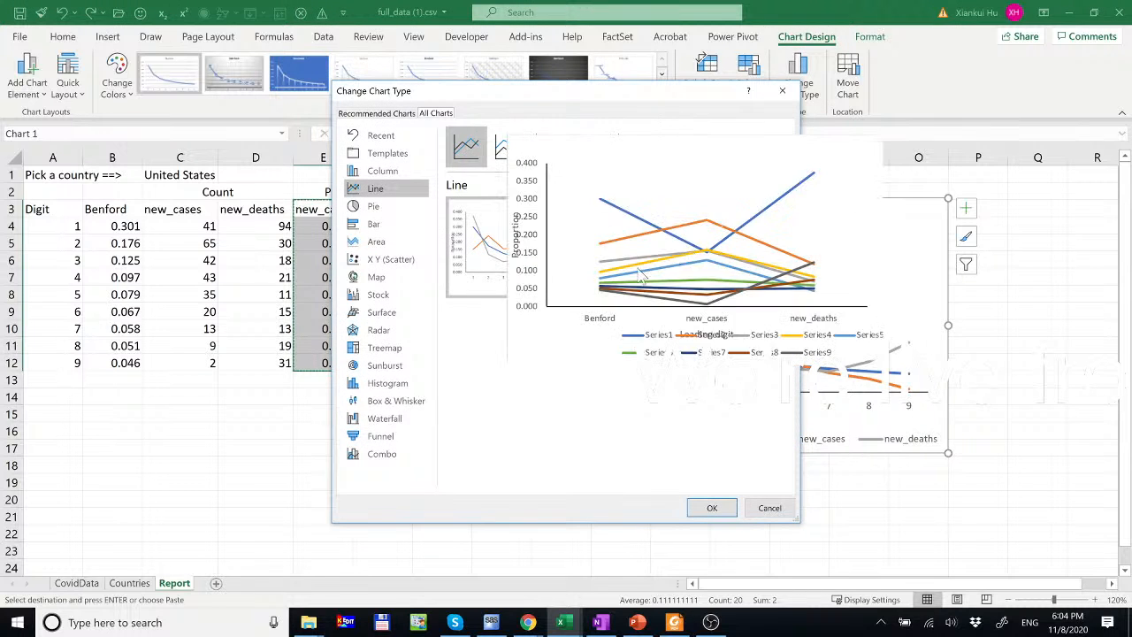
{"action": "left_click", "coordinate": [376, 464]}
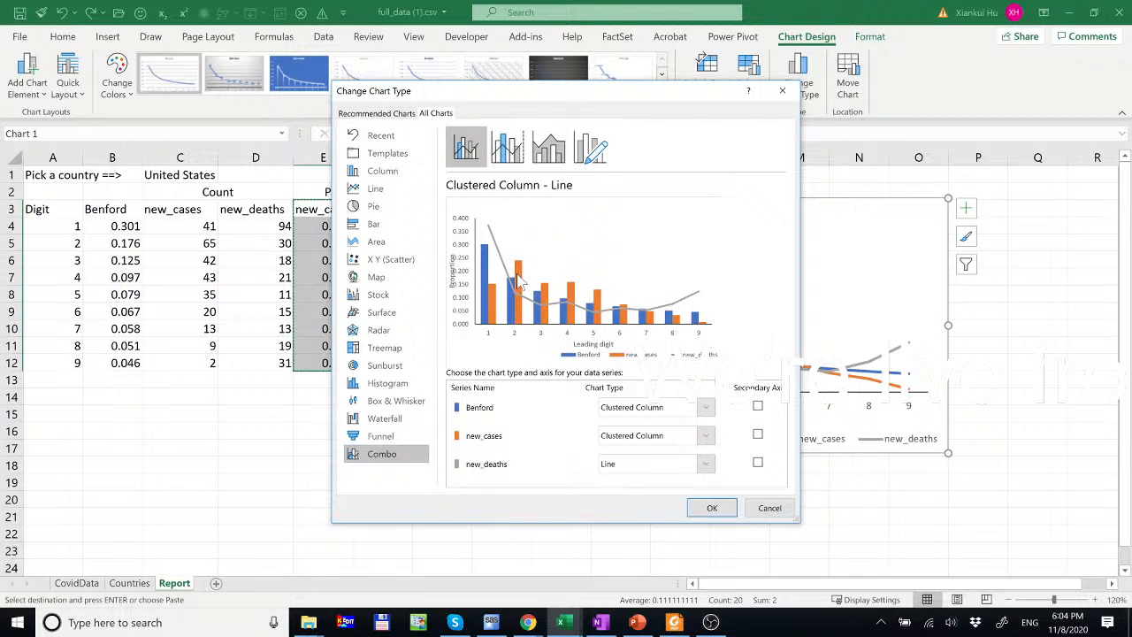
{"action": "left_click", "coordinate": [684, 408]}
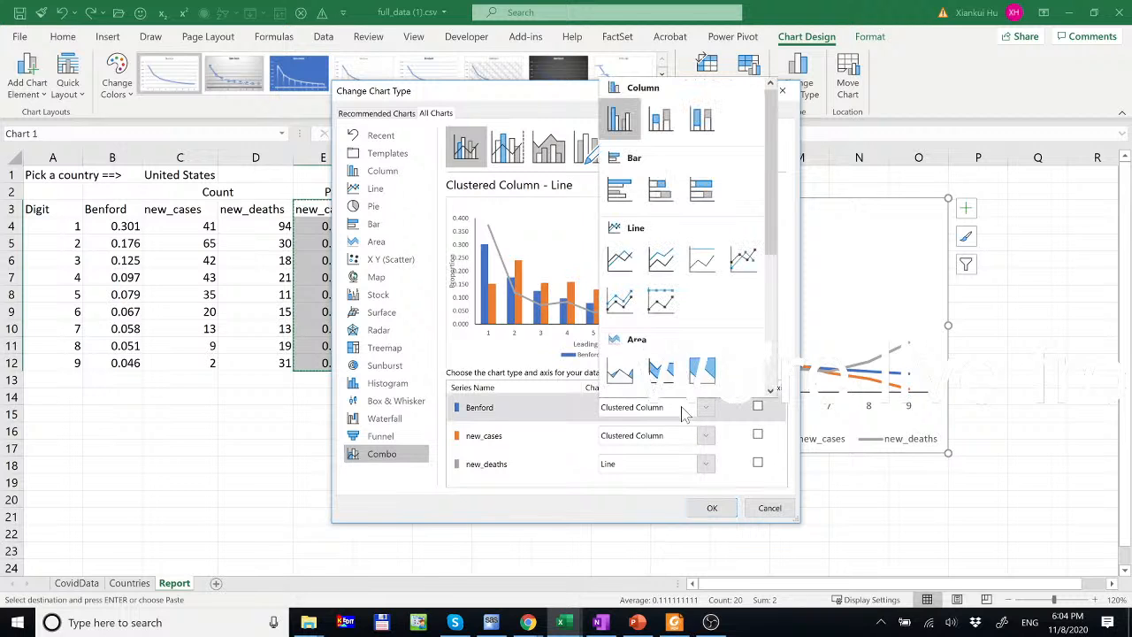
{"action": "left_click", "coordinate": [620, 261]}
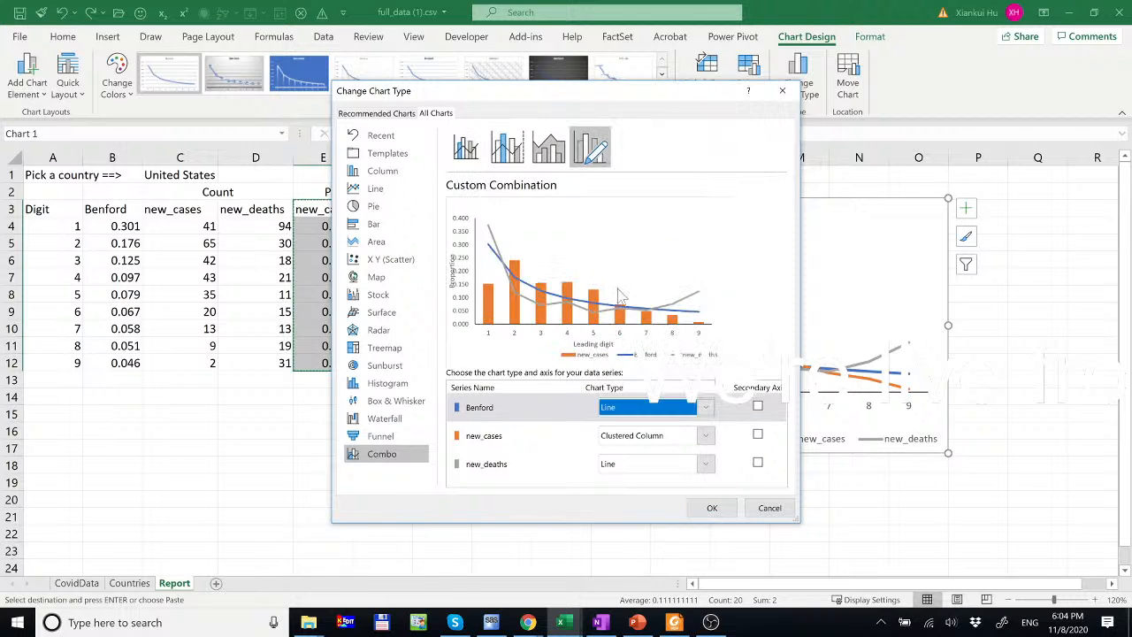
{"action": "left_click", "coordinate": [656, 438]}
{"action": "left_click", "coordinate": [623, 150]}
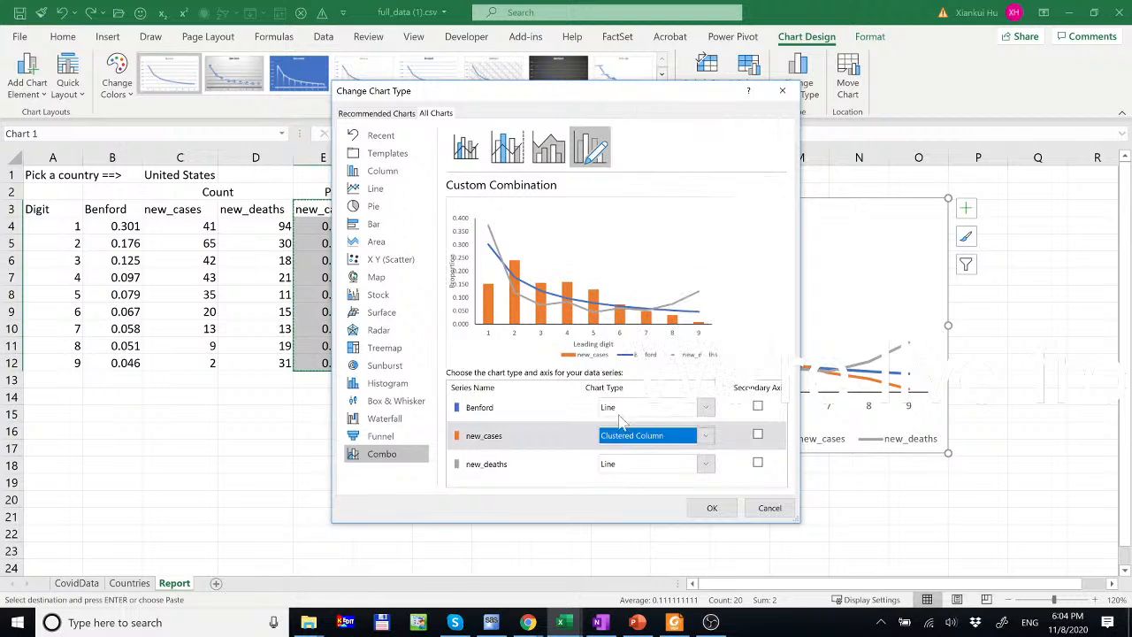
{"action": "left_click", "coordinate": [633, 465]}
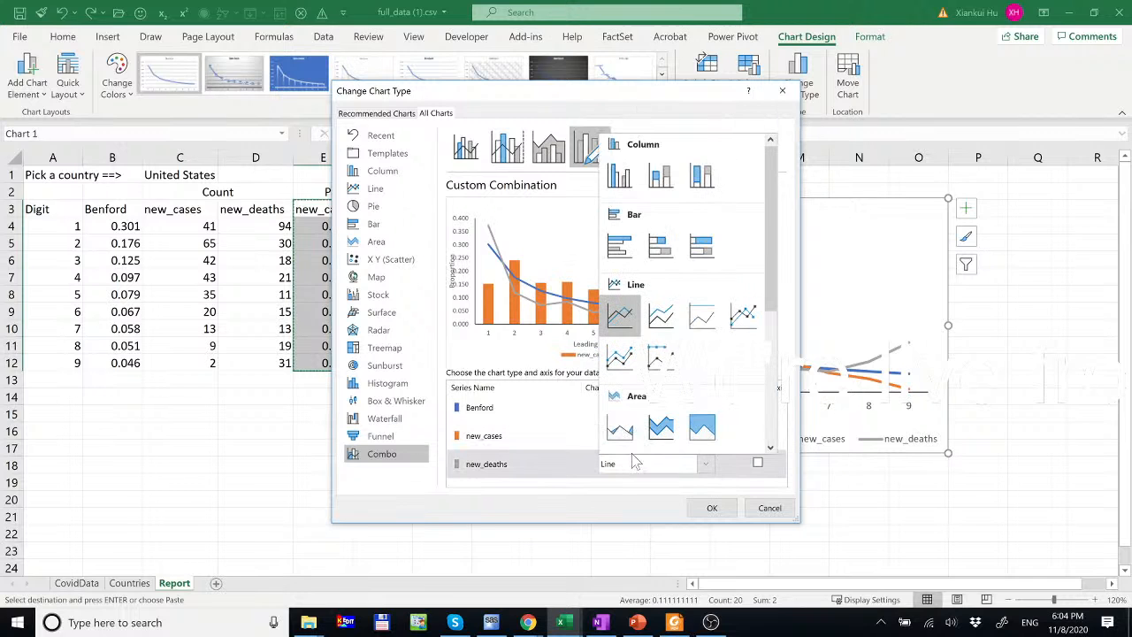
{"action": "left_click", "coordinate": [624, 182]}
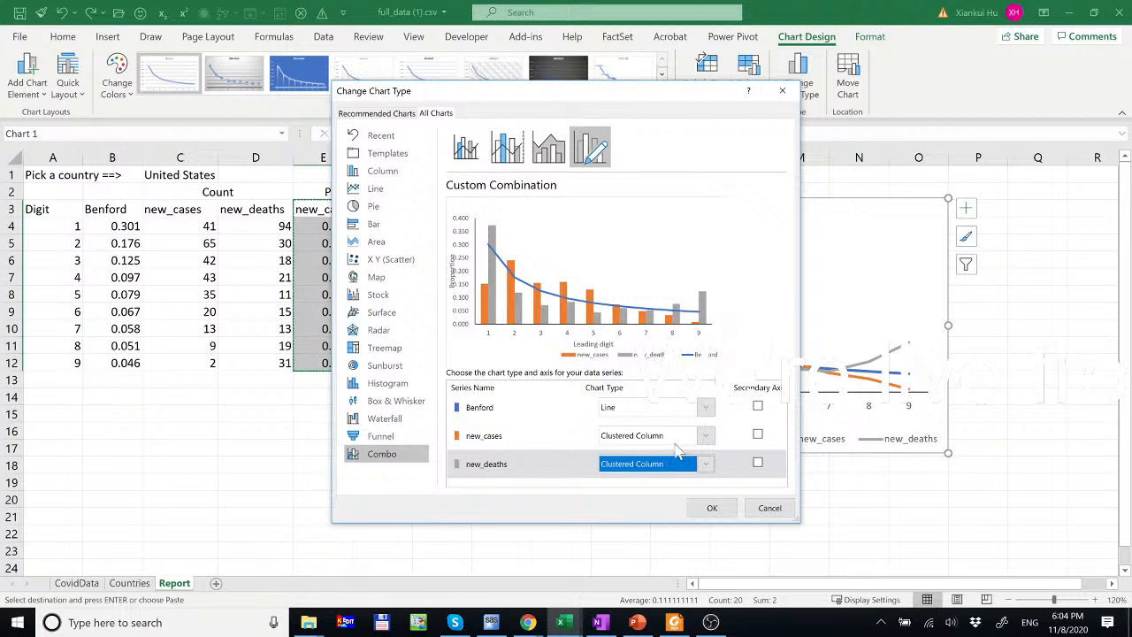
{"action": "left_click", "coordinate": [712, 508]}
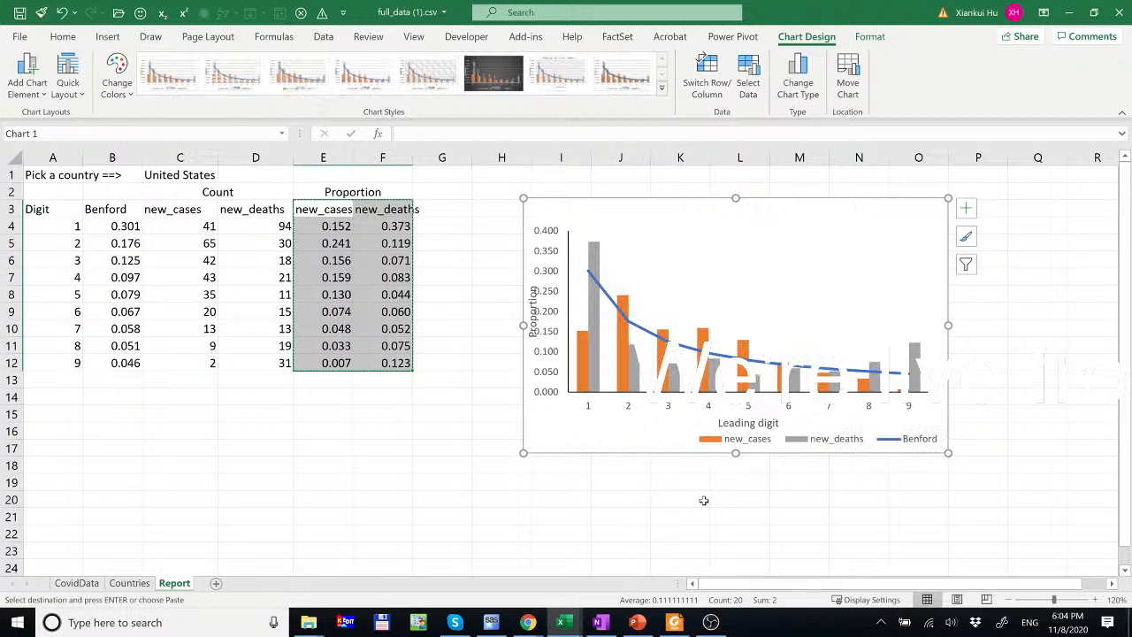
- Fill all the new_deaths columns red
{"action": "left_click", "coordinate": [593, 358]}
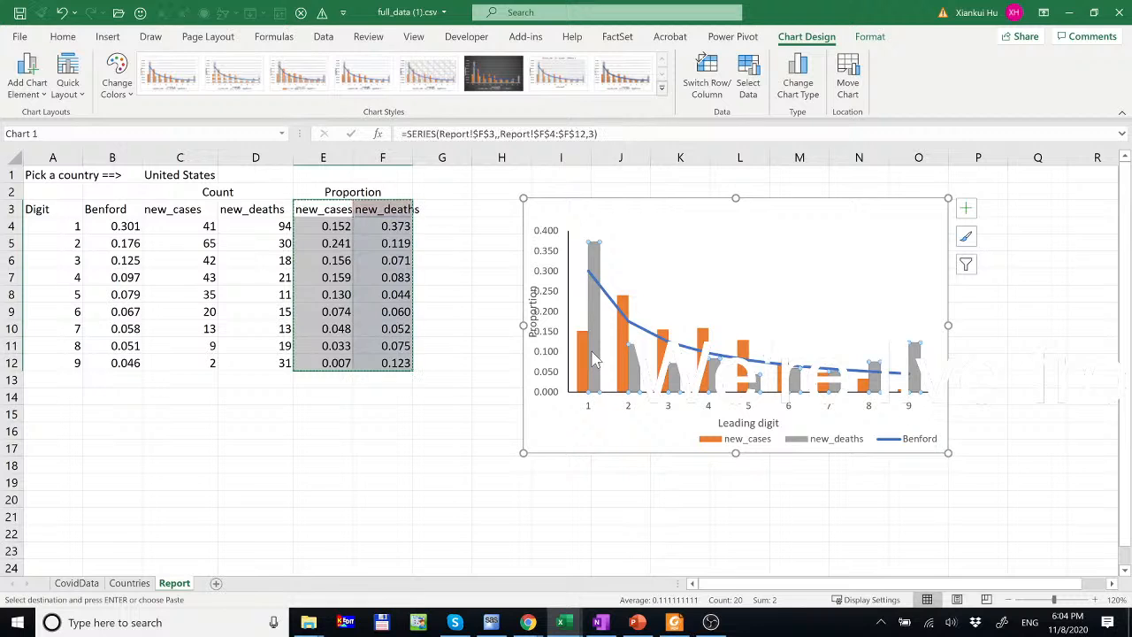
{"action": "double_click", "coordinate": [593, 359]}
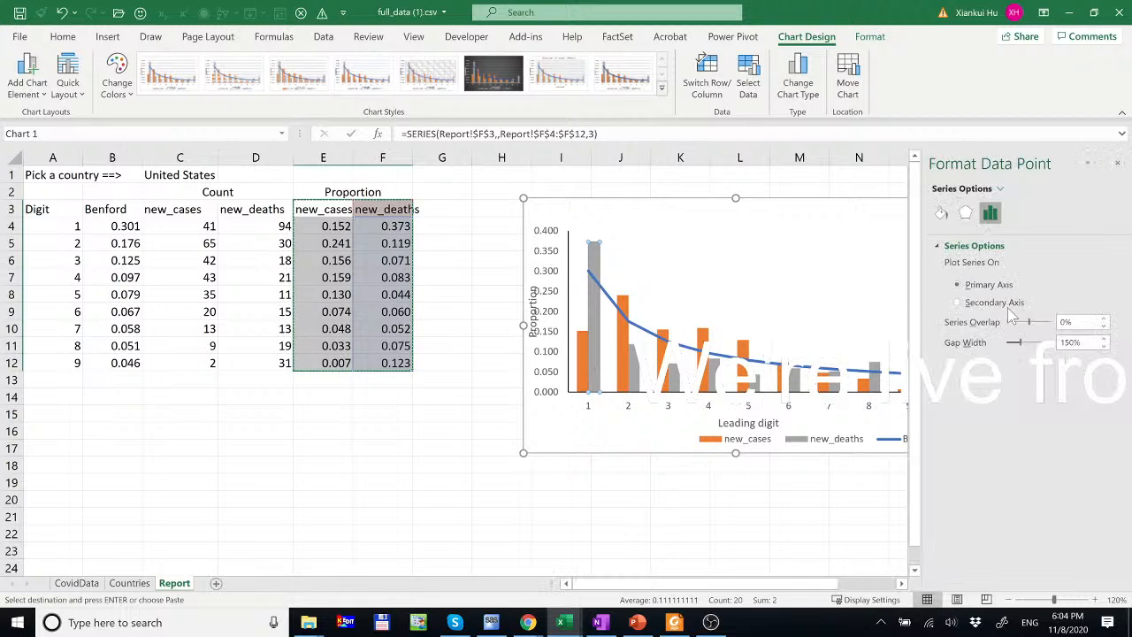
{"action": "left_click", "coordinate": [941, 214]}
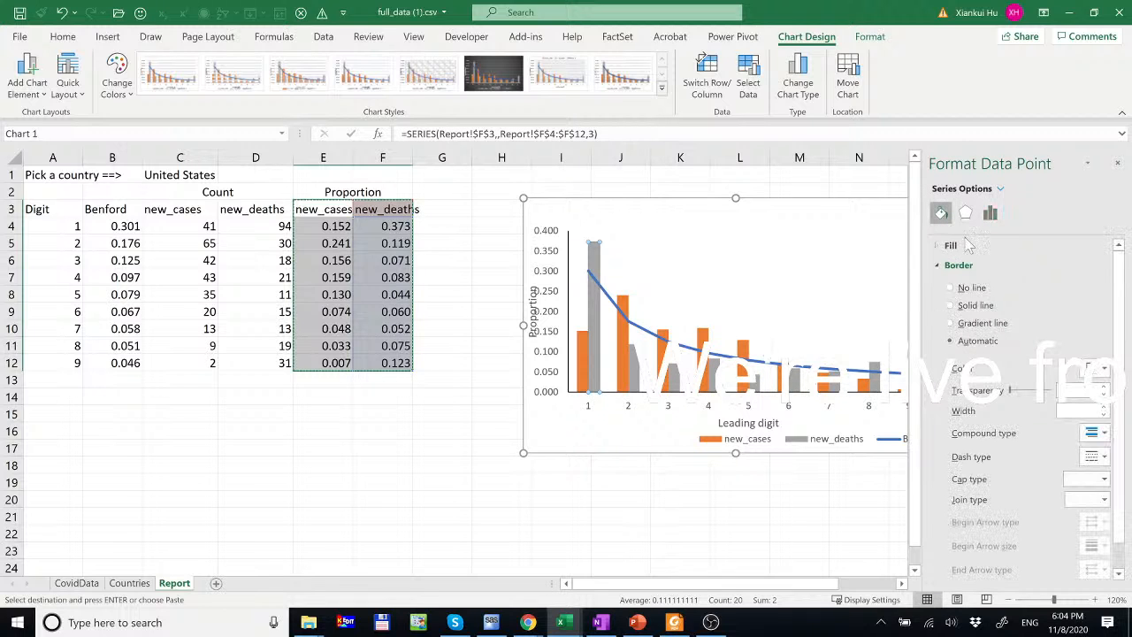
{"action": "left_click", "coordinate": [1102, 370]}
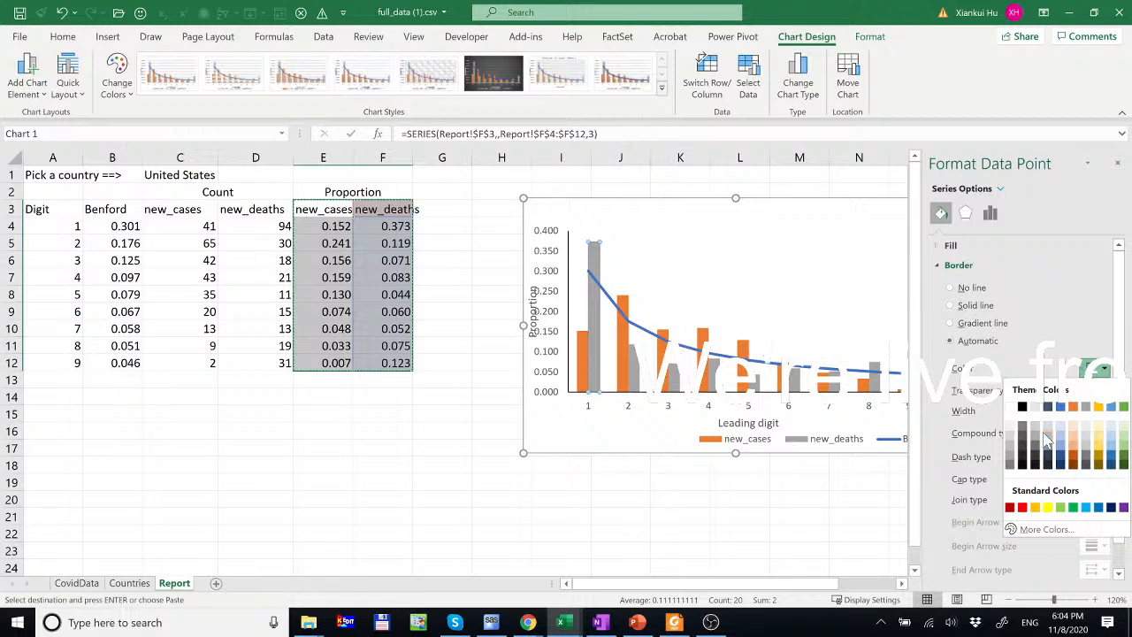
{"action": "left_click", "coordinate": [950, 246]}
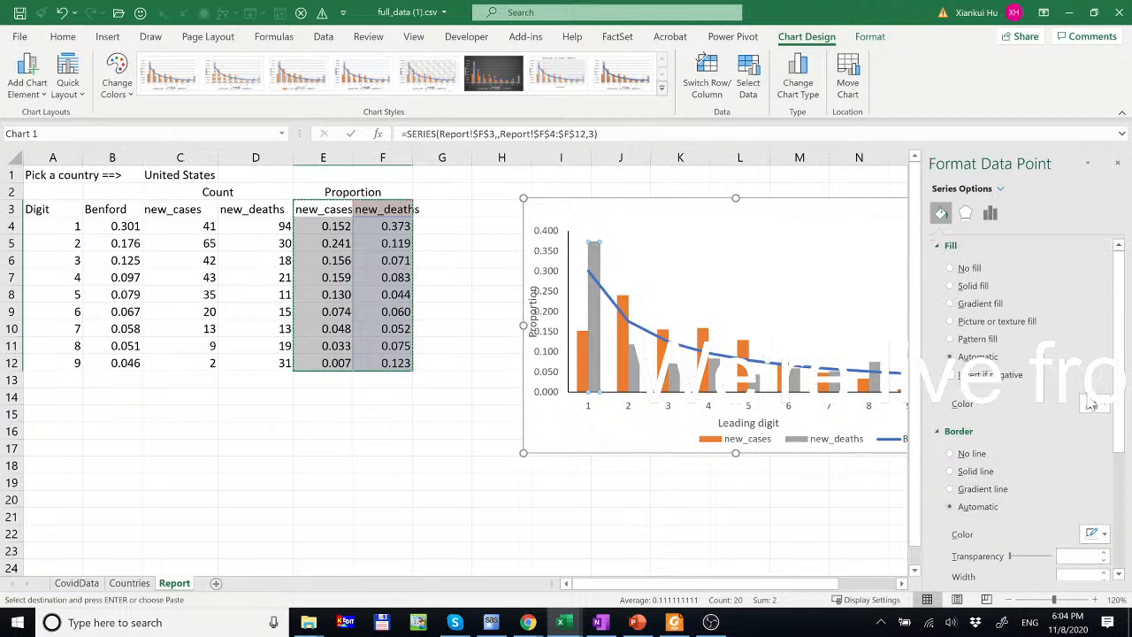
{"action": "left_click", "coordinate": [1096, 403]}
{"action": "left_click", "coordinate": [1023, 542]}
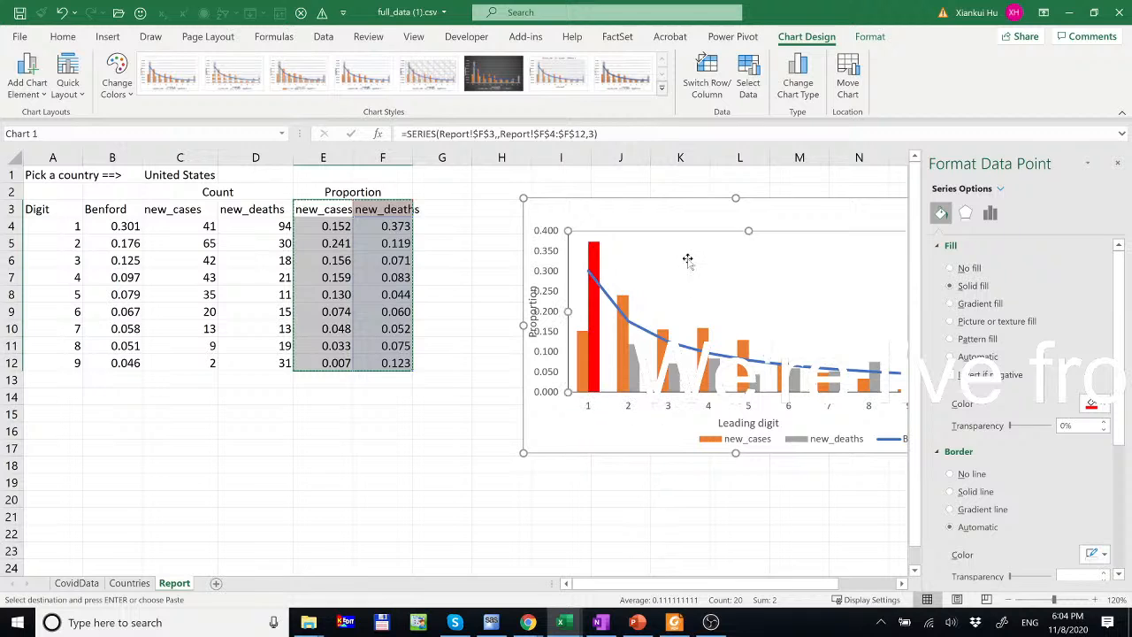
{"action": "left_click", "coordinate": [659, 264]}
{"action": "left_click", "coordinate": [598, 276]}
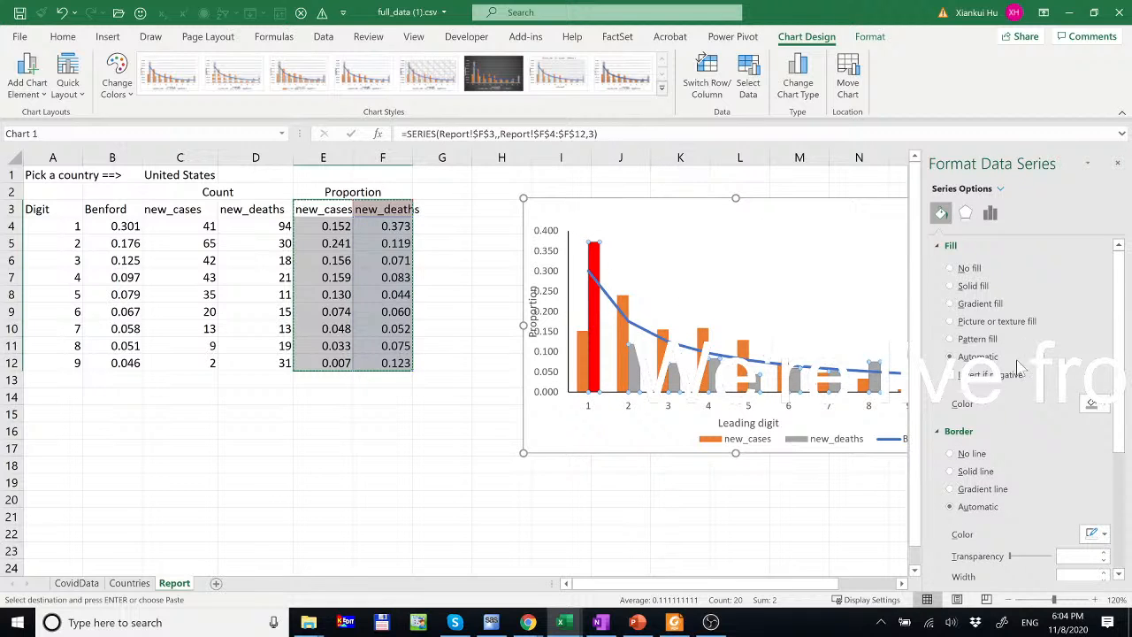
{"action": "left_click", "coordinate": [1095, 403]}
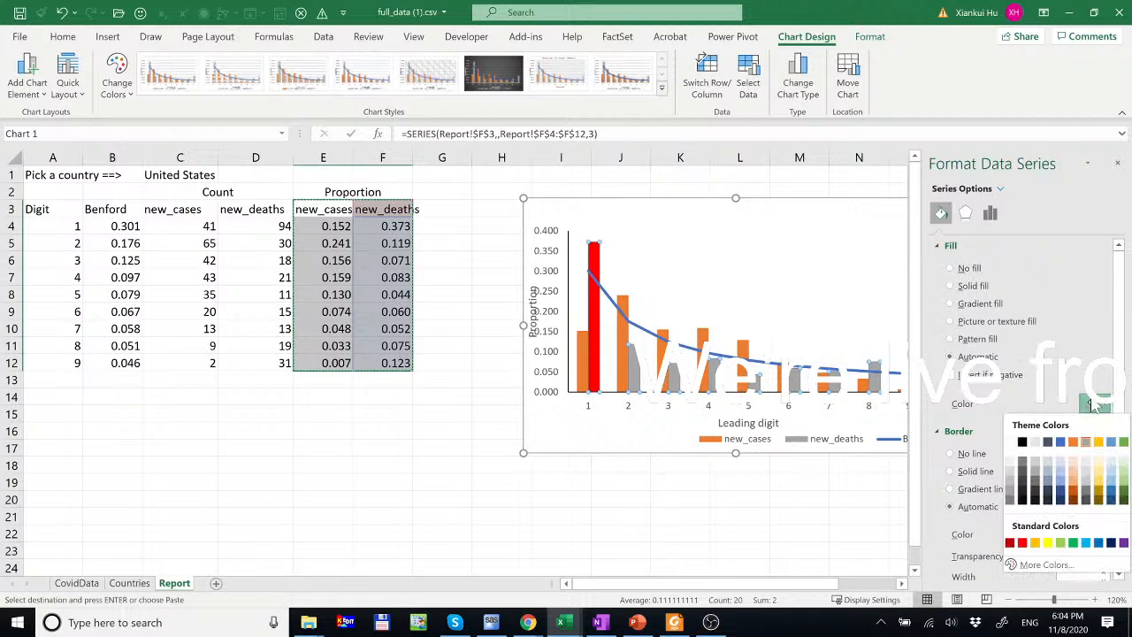
{"action": "left_click", "coordinate": [1022, 544]}
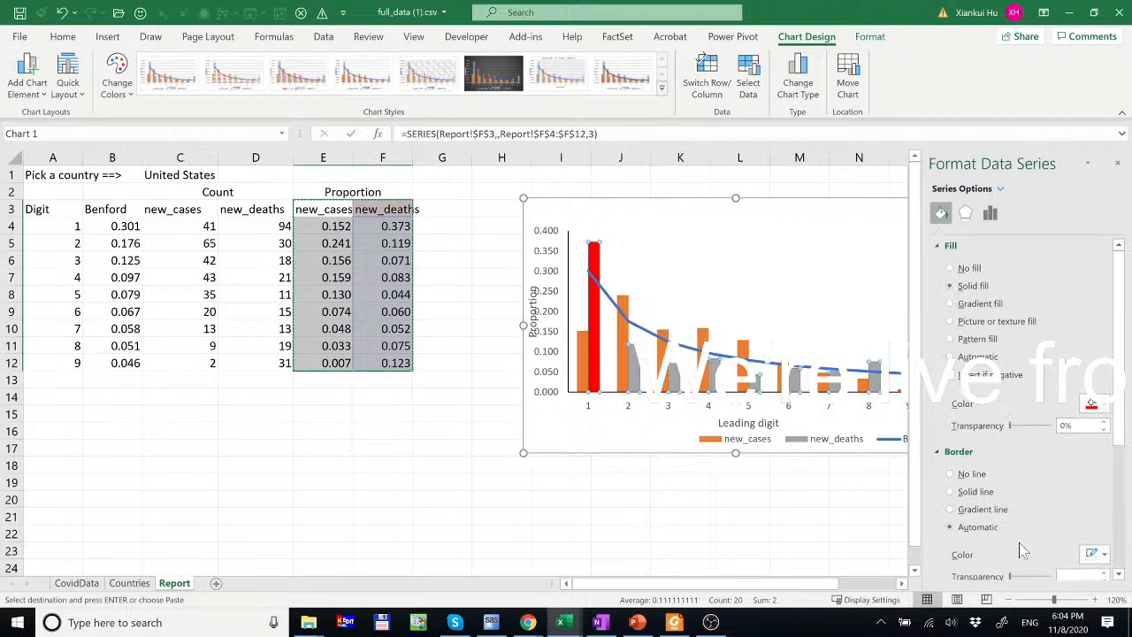
- Fill all the new_cases columns blue and close the formatting pane
{"action": "left_click", "coordinate": [625, 343]}
{"action": "left_click", "coordinate": [624, 344]}
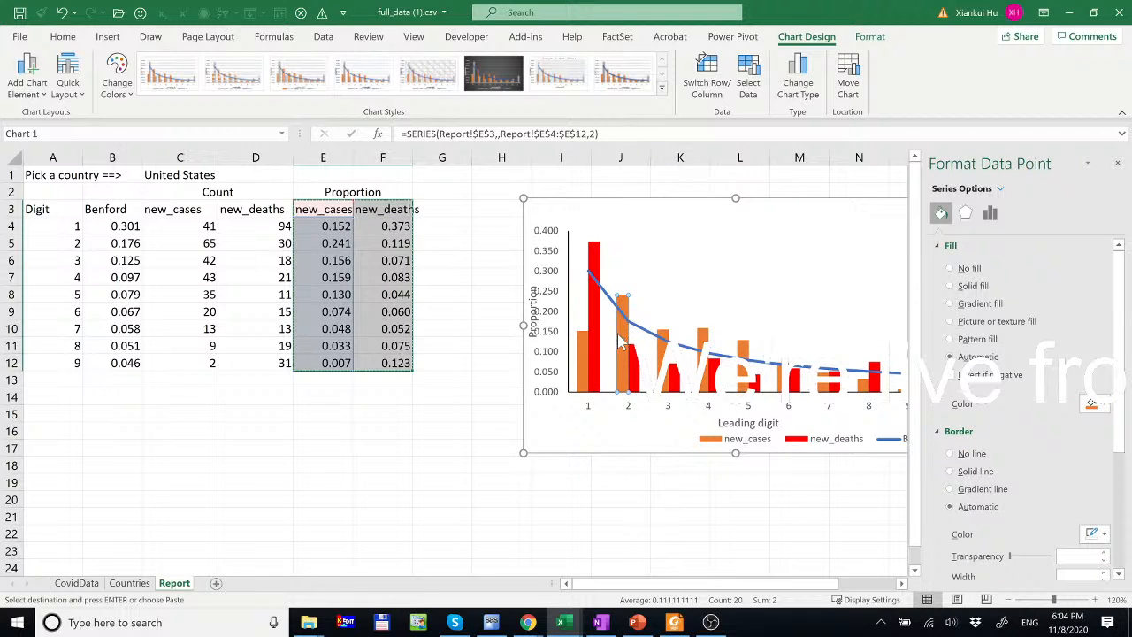
{"action": "left_click", "coordinate": [669, 290]}
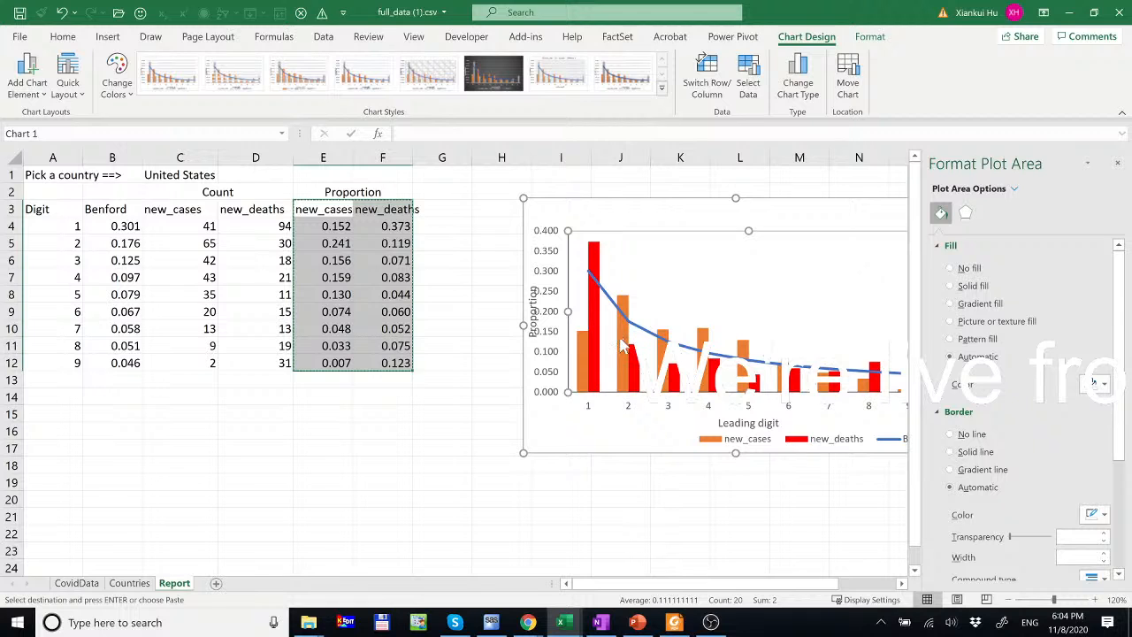
{"action": "left_click", "coordinate": [624, 345]}
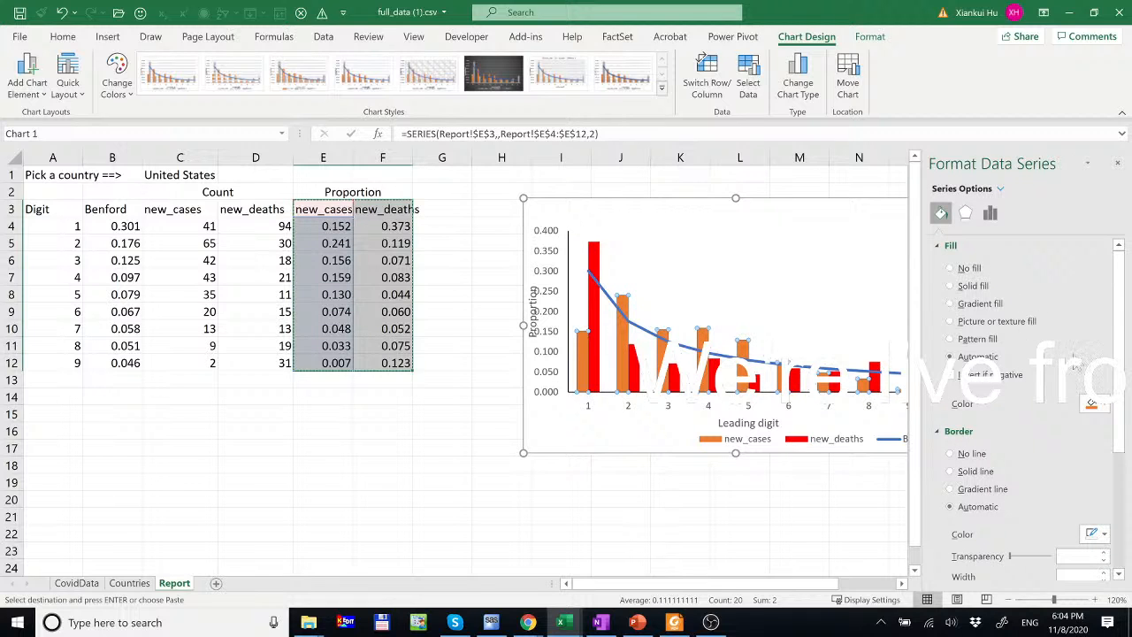
{"action": "left_click", "coordinate": [1092, 405]}
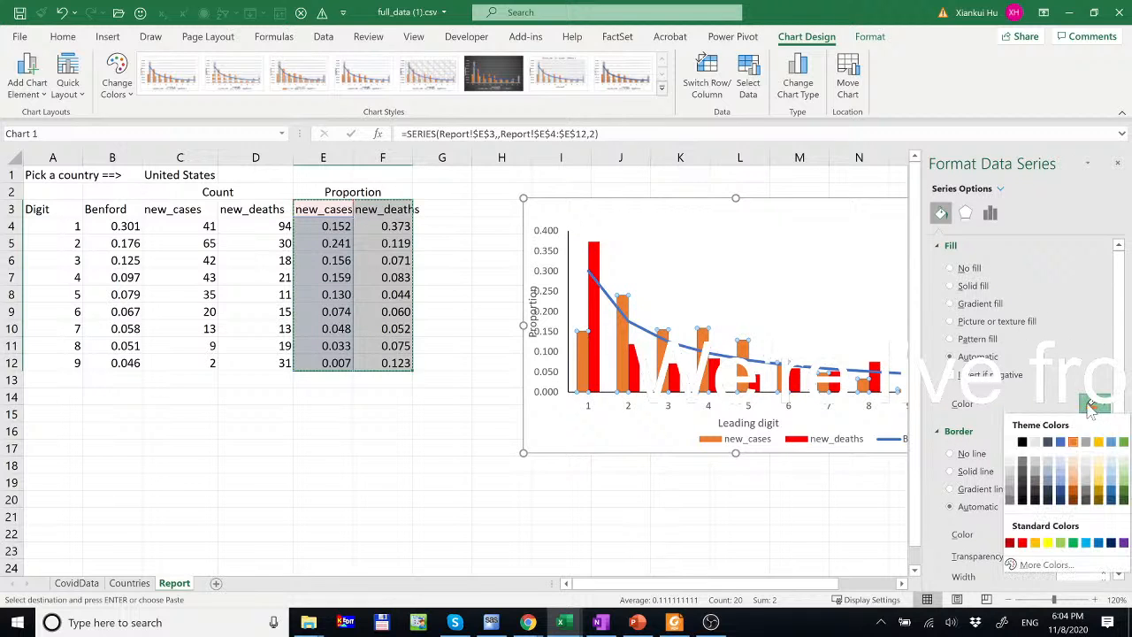
{"action": "left_click", "coordinate": [1098, 543]}
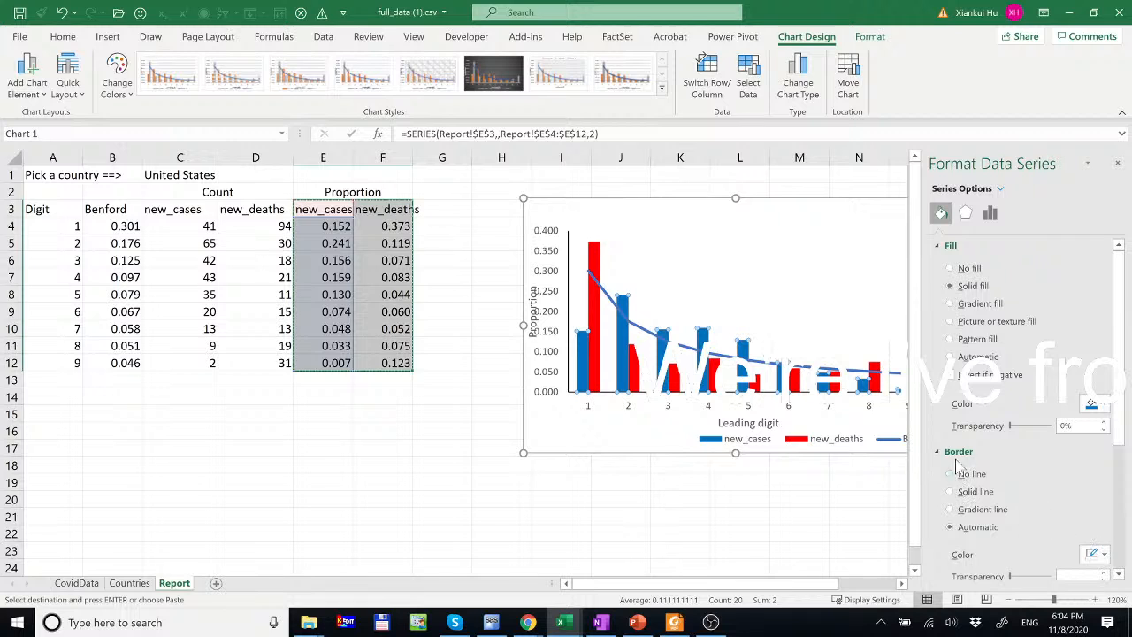
{"action": "left_click", "coordinate": [1118, 165]}
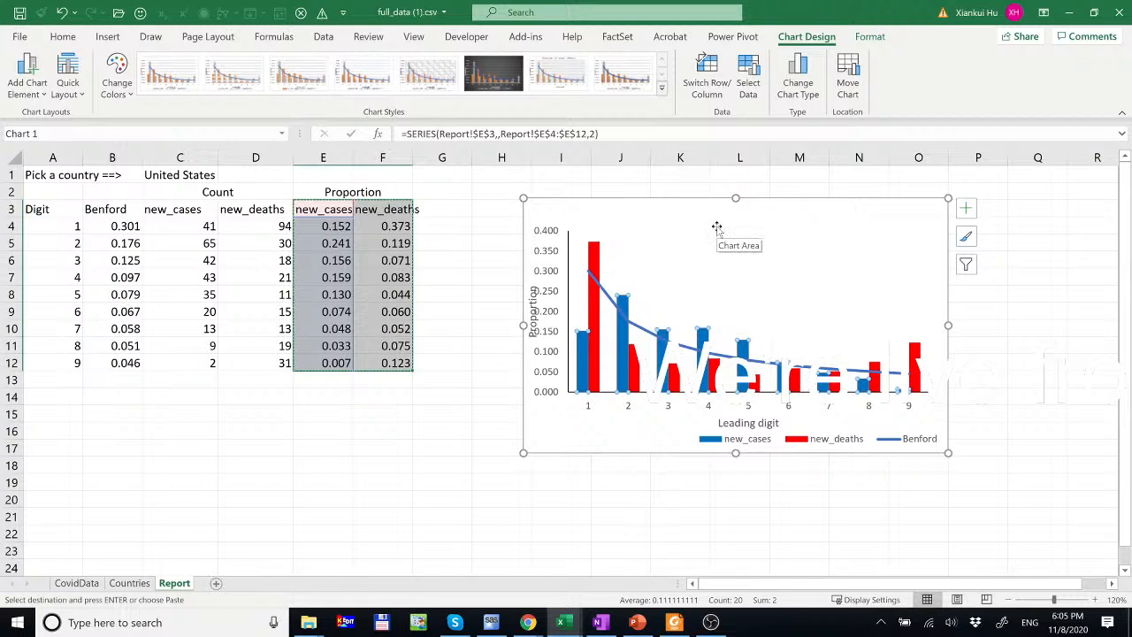
- Nudge the plot area slightly down-right and move the legend left
{"action": "left_click", "coordinate": [573, 230]}
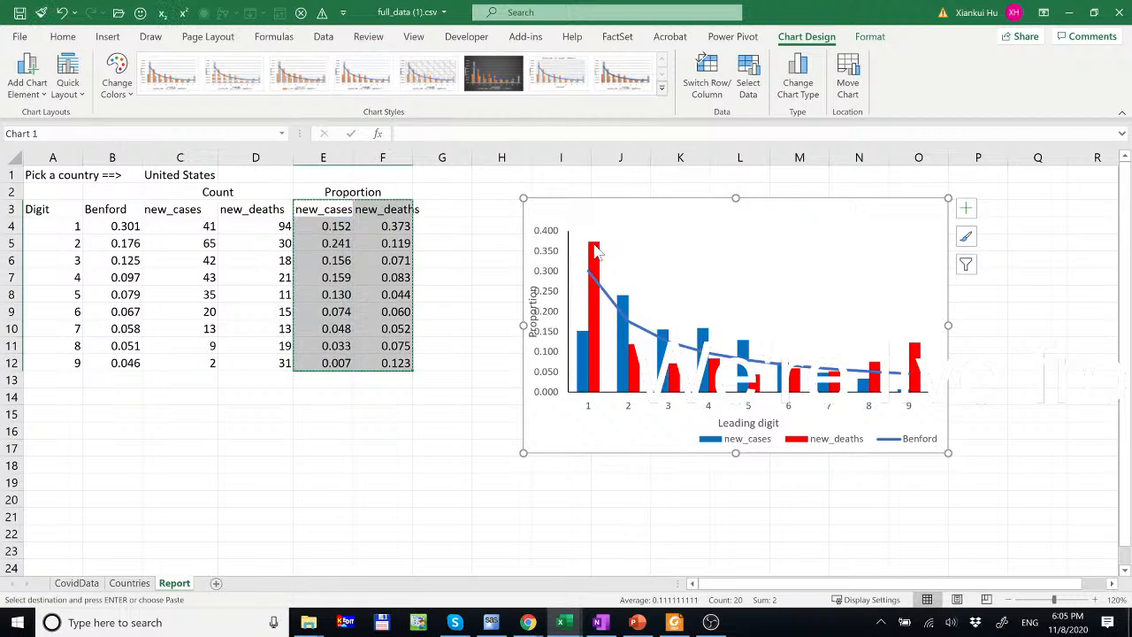
{"action": "left_click", "coordinate": [614, 234]}
{"action": "left_click_drag", "start_coordinate": [614, 234], "coordinate": [616, 237]}
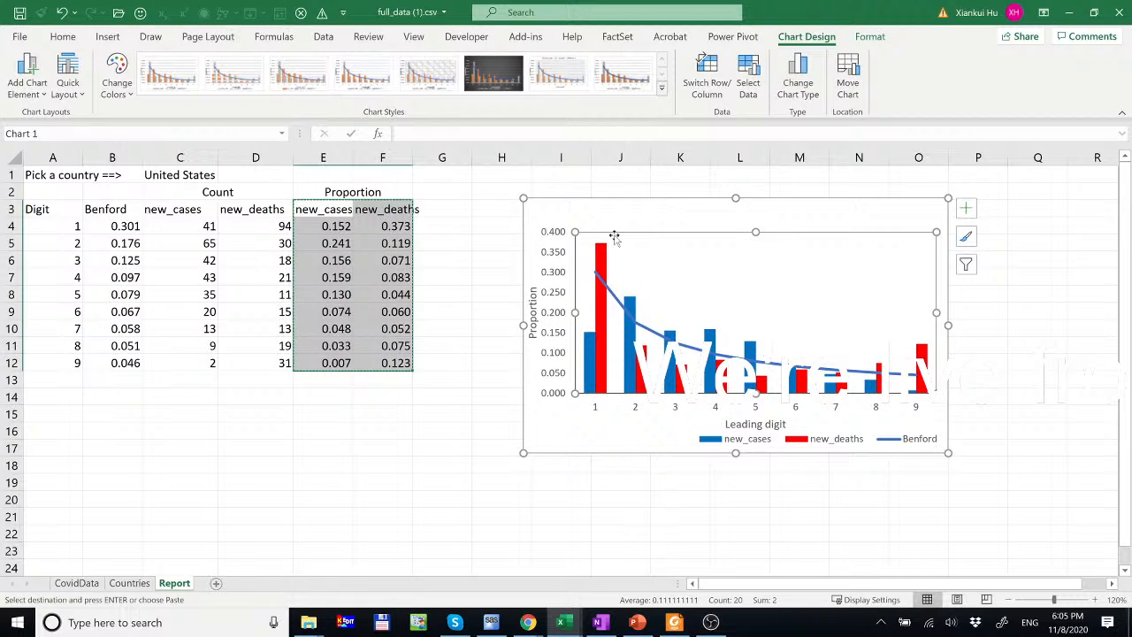
{"action": "left_click", "coordinate": [761, 438]}
{"action": "left_click_drag", "start_coordinate": [799, 429], "coordinate": [682, 425]}
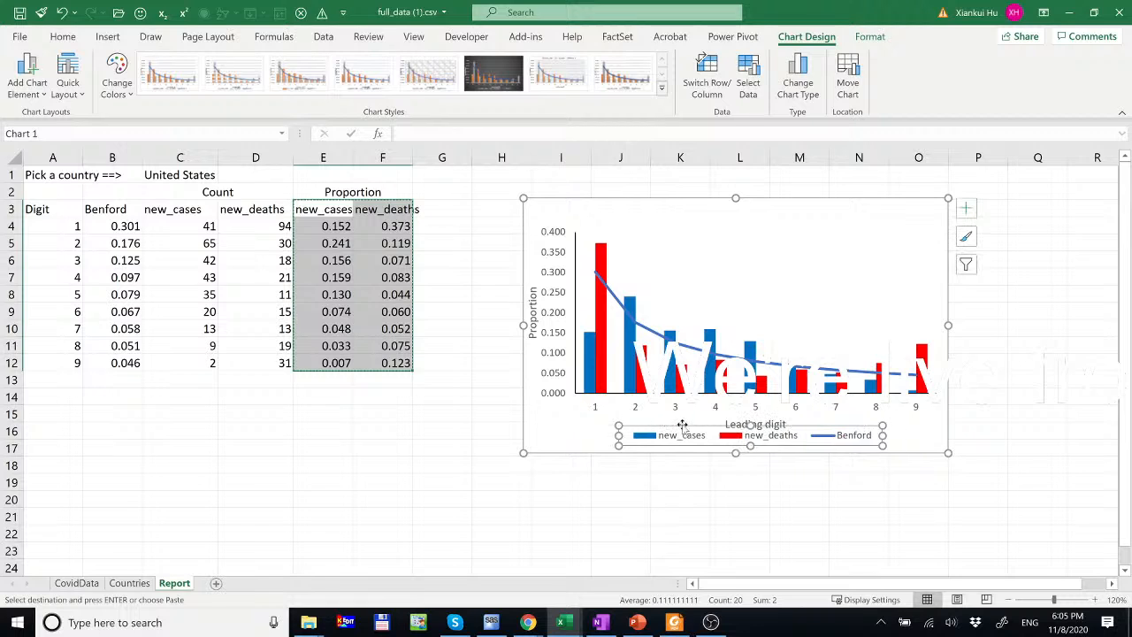
{"action": "left_click", "coordinate": [664, 223]}
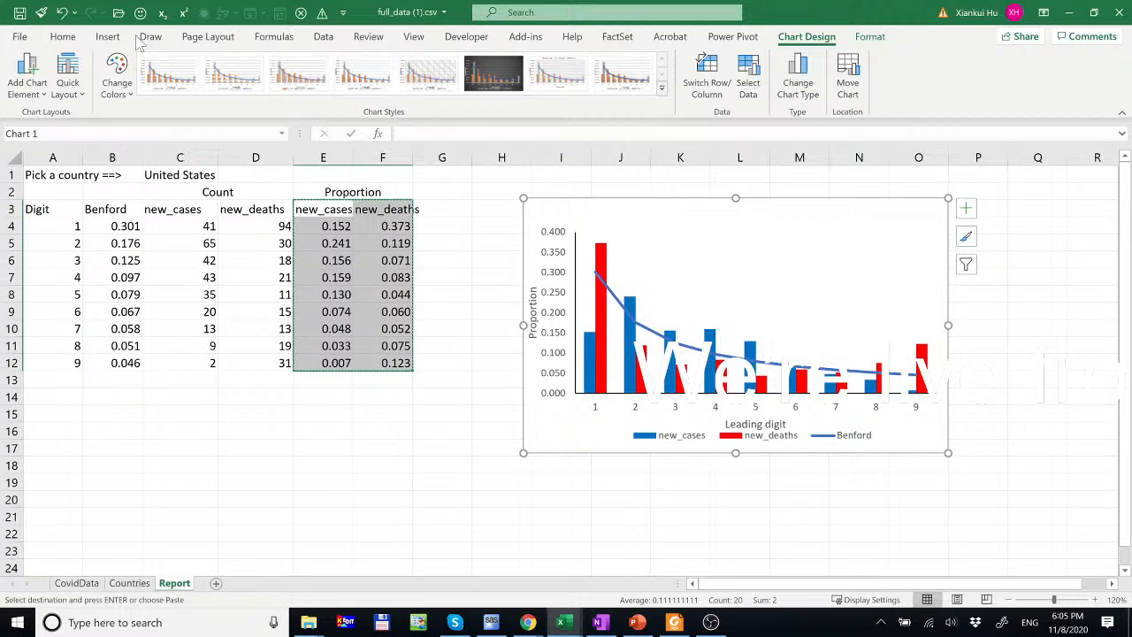
- Add a chart title above the chart linked to cell C1, reading United States
{"action": "left_click", "coordinate": [31, 78]}
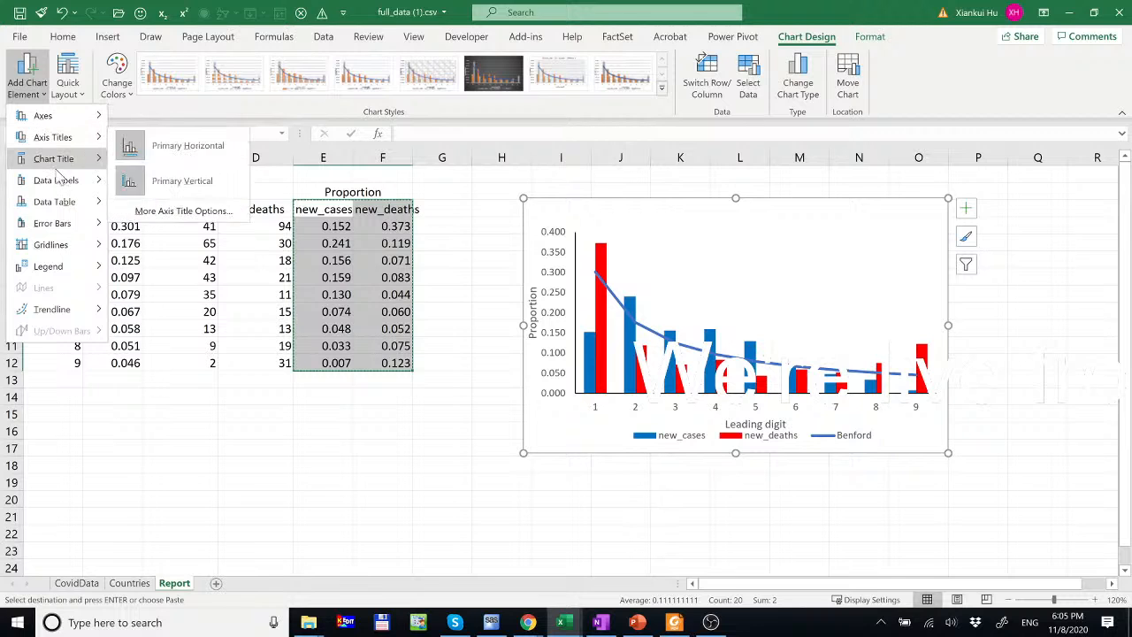
{"action": "mouse_move", "coordinate": [59, 161]}
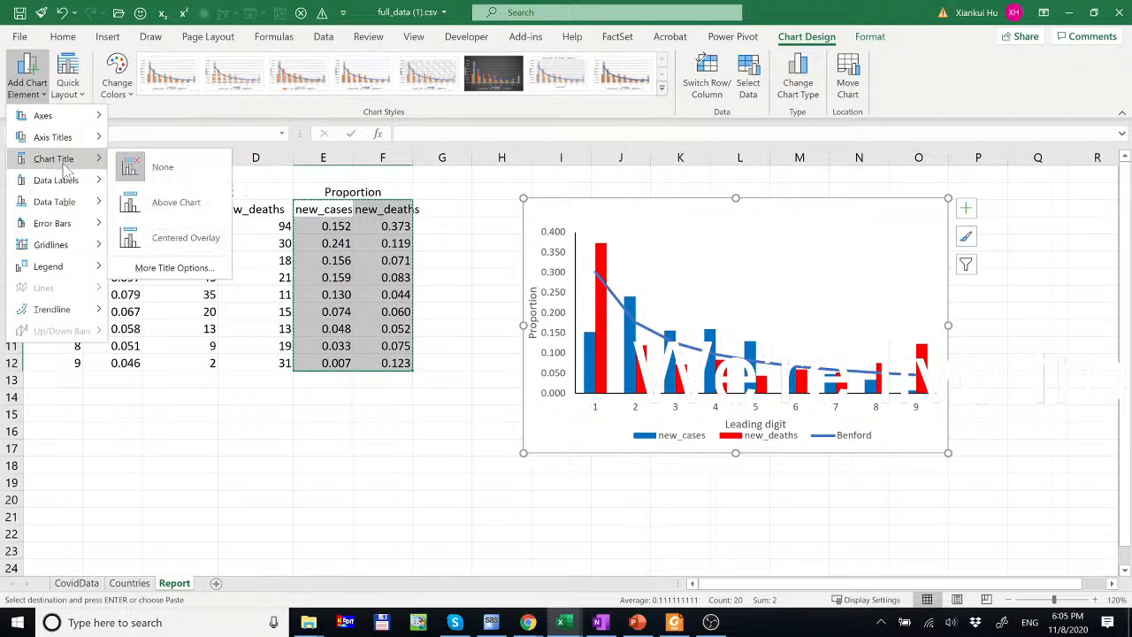
{"action": "left_click", "coordinate": [165, 203]}
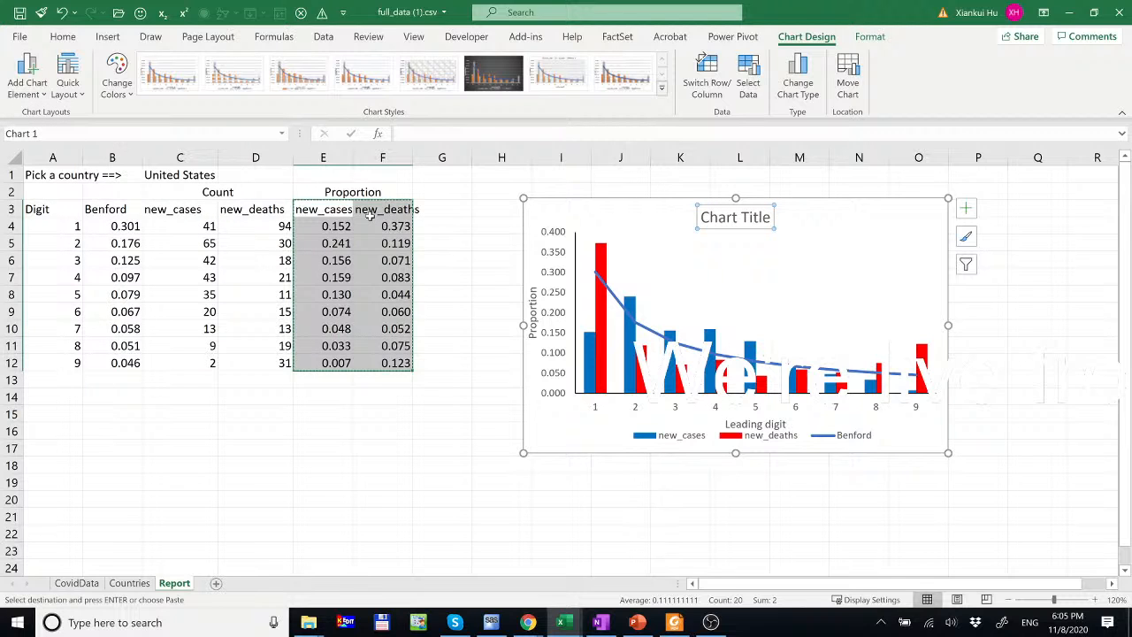
{"action": "type", "text": "="}
{"action": "left_click", "coordinate": [187, 176]}
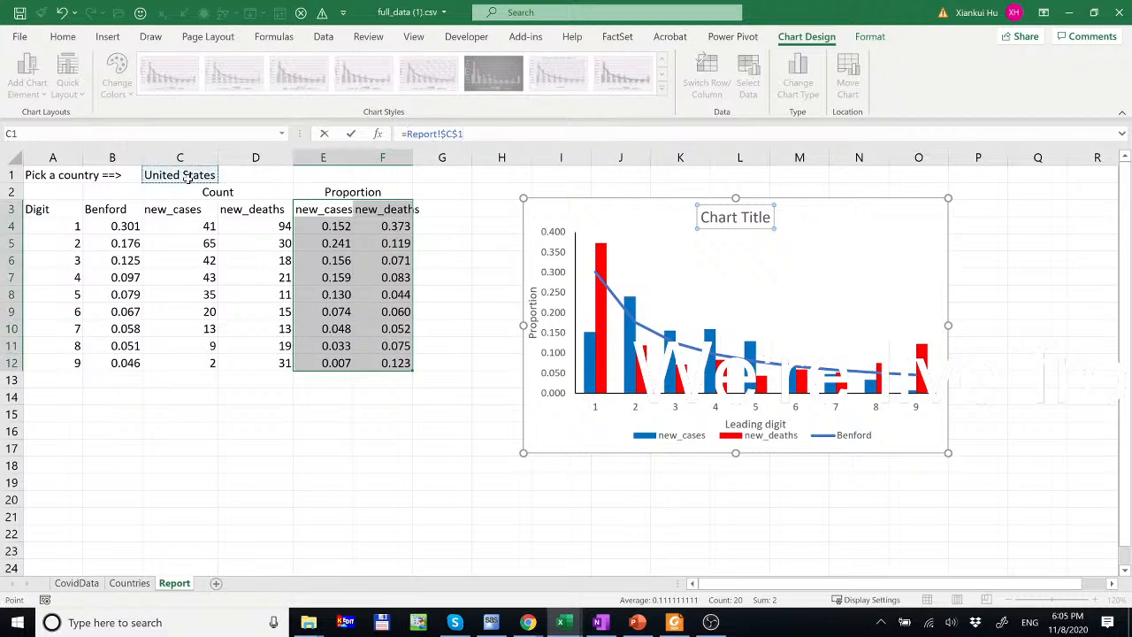
{"action": "key", "text": "Return"}
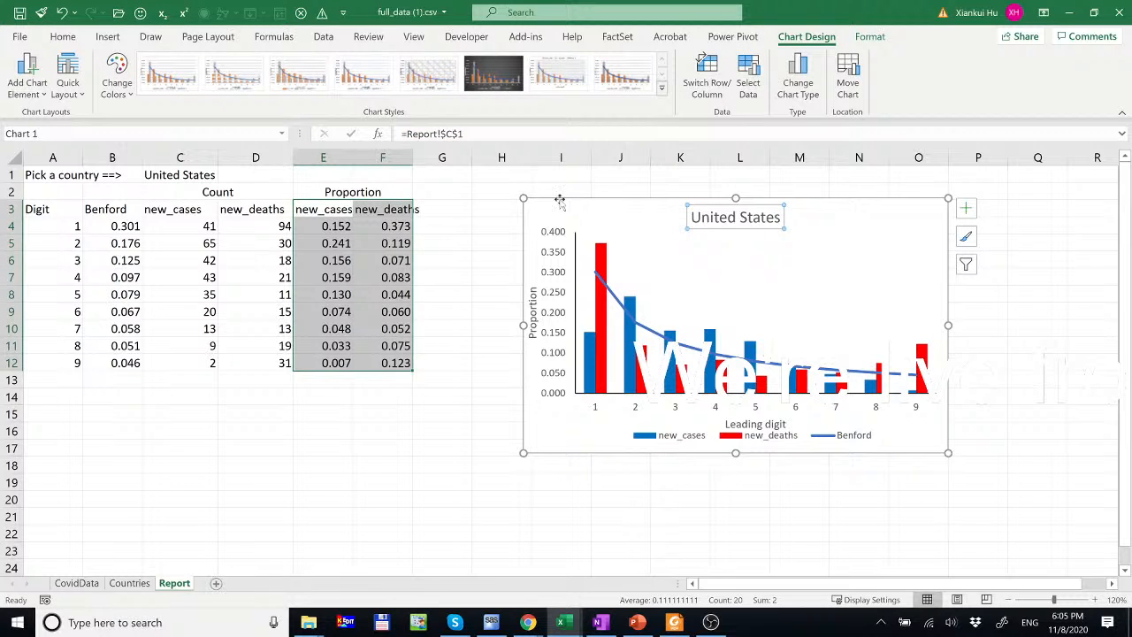
{"action": "left_click", "coordinate": [559, 202]}
{"action": "left_click", "coordinate": [74, 41]}
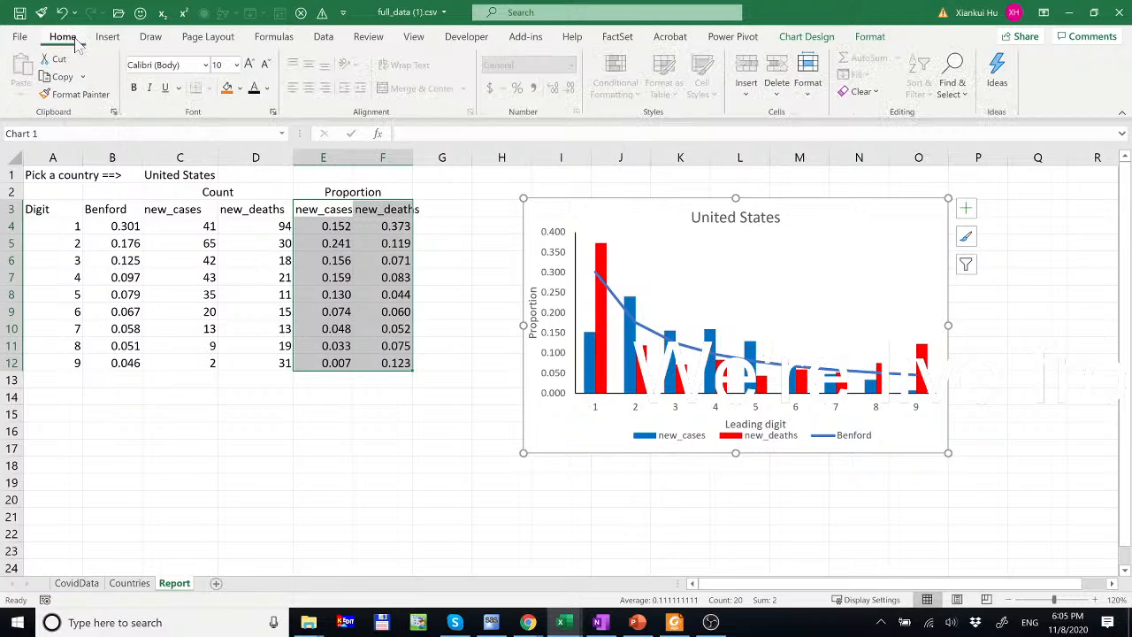
- Darken the chart text, zoom to 100%, and move the chart below the data table
{"action": "left_click", "coordinate": [254, 89]}
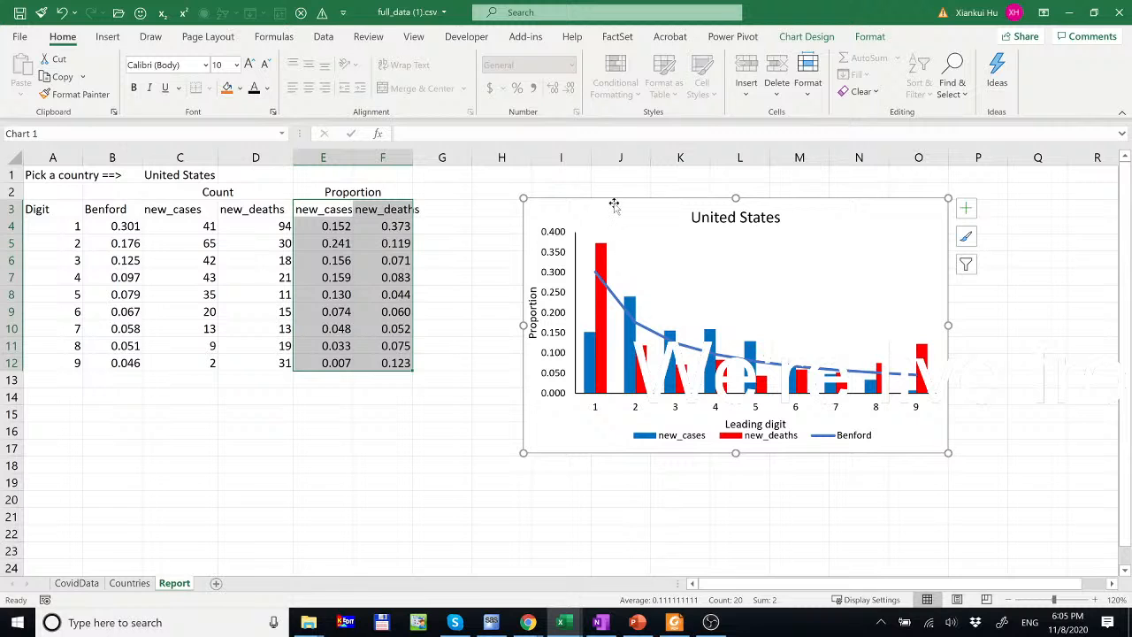
{"action": "left_click_drag", "start_coordinate": [614, 200], "coordinate": [134, 345]}
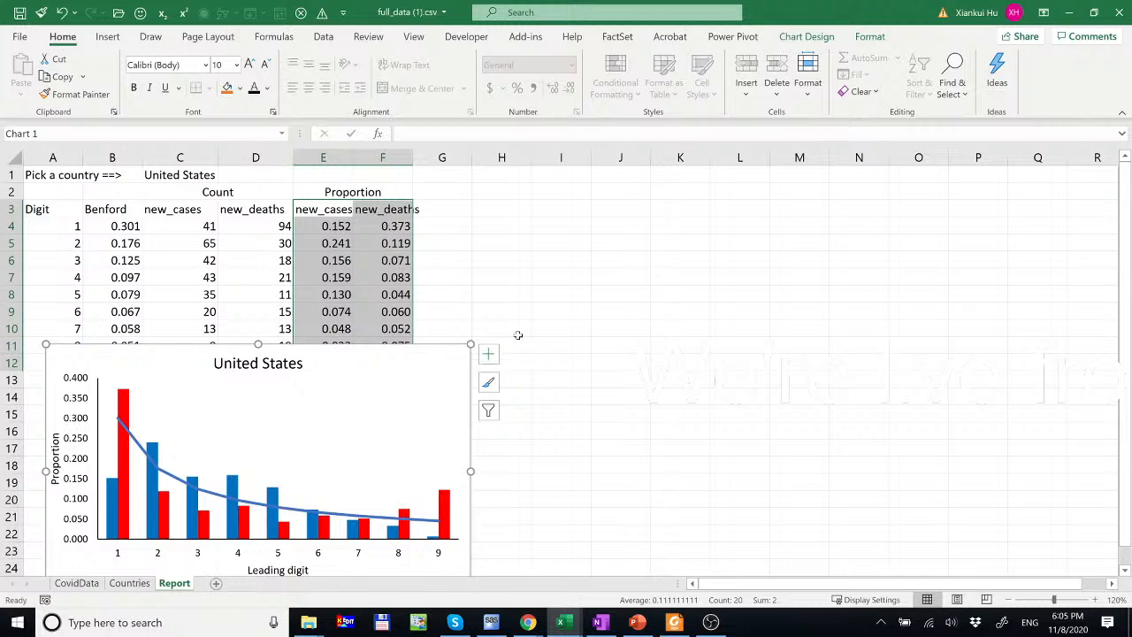
{"action": "left_click", "coordinate": [1007, 600]}
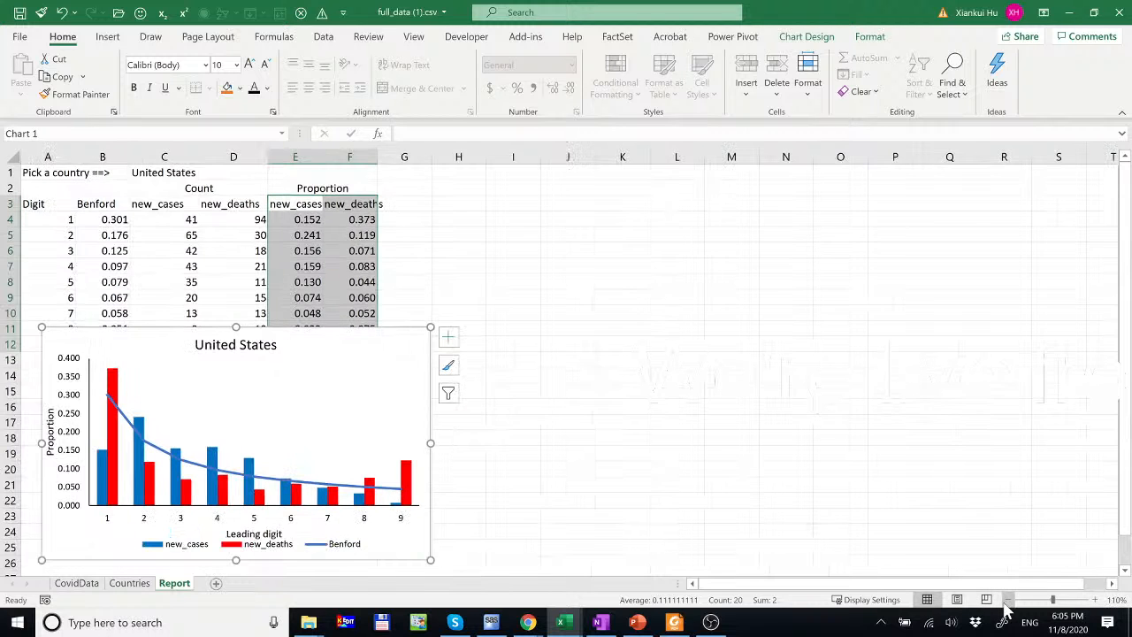
{"action": "left_click", "coordinate": [1007, 600]}
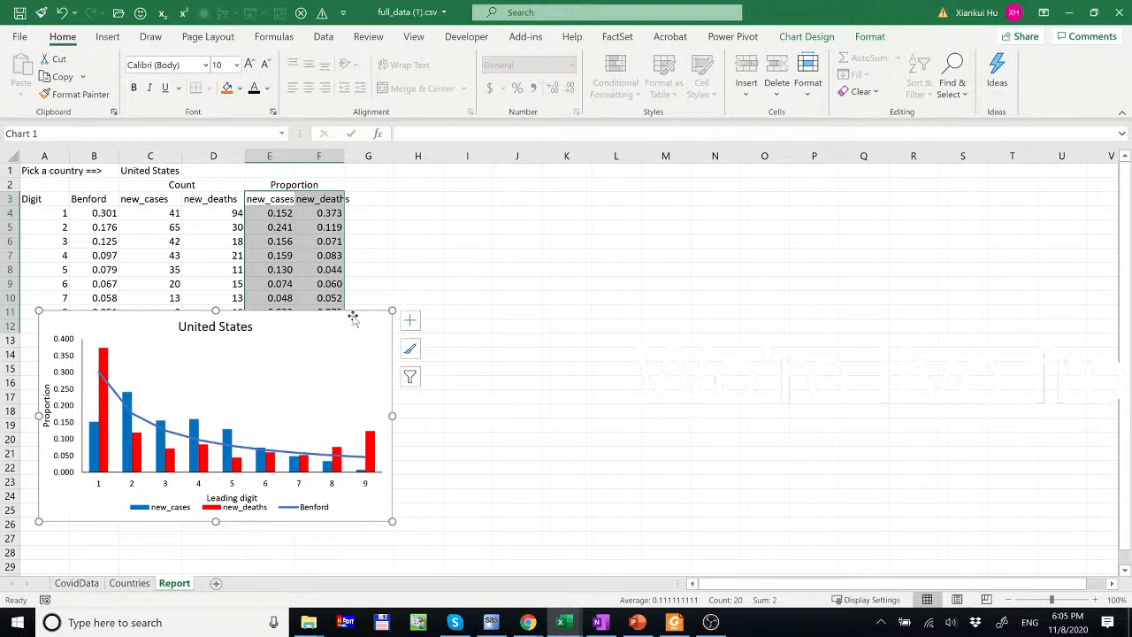
{"action": "left_click_drag", "start_coordinate": [354, 311], "coordinate": [352, 335]}
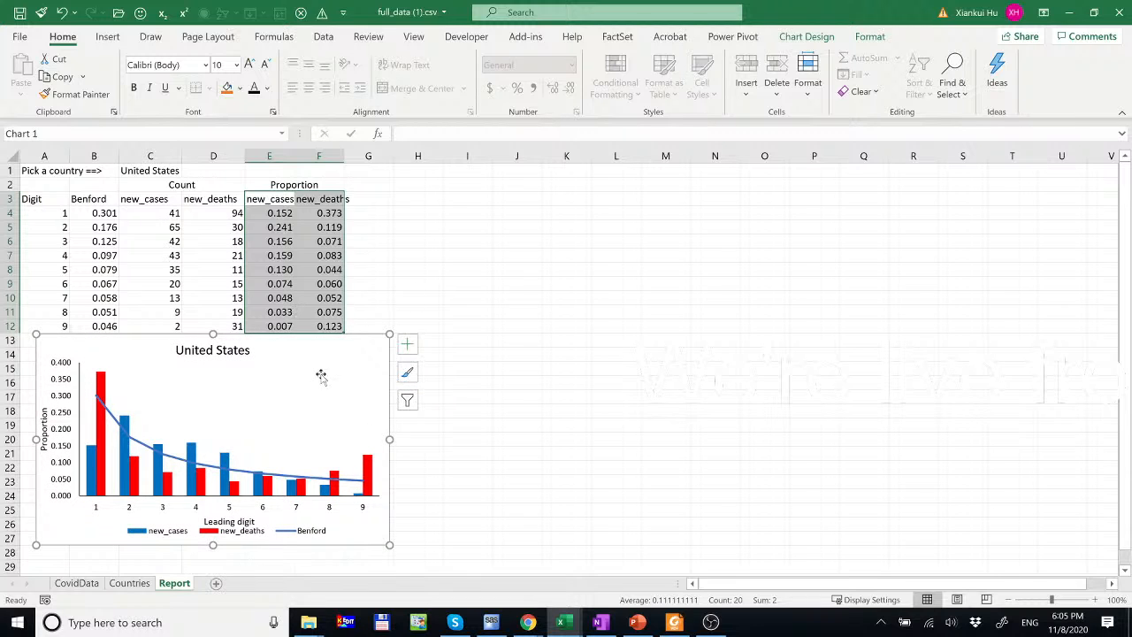
- Bring up the Our World in Data coronavirus source data page in Chrome
{"action": "left_click", "coordinate": [444, 243]}
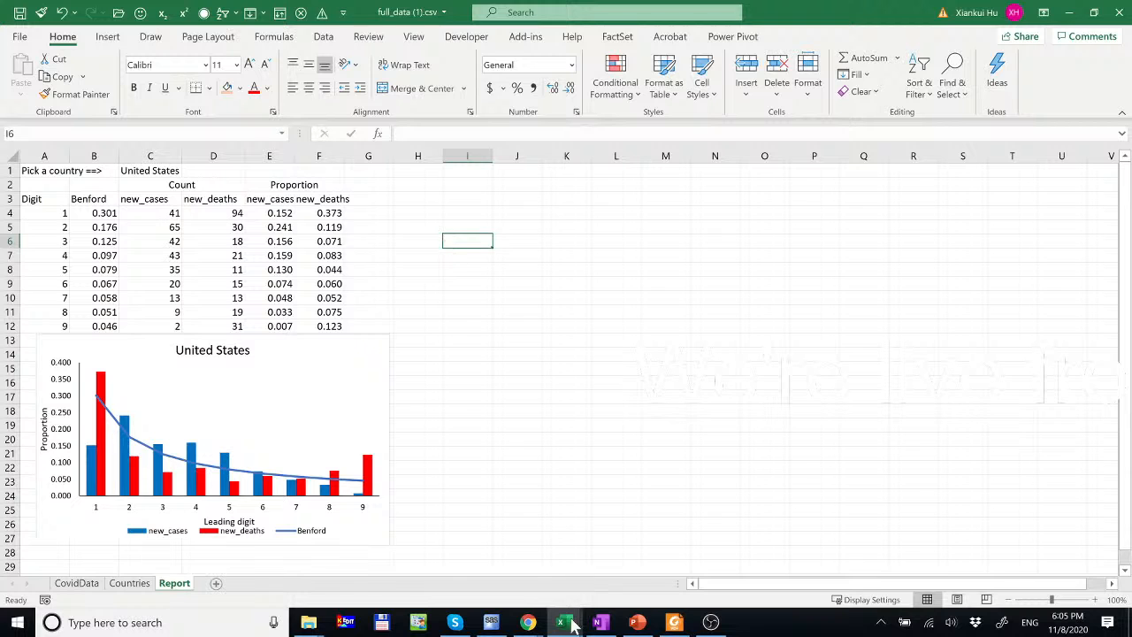
{"action": "mouse_move", "coordinate": [530, 626]}
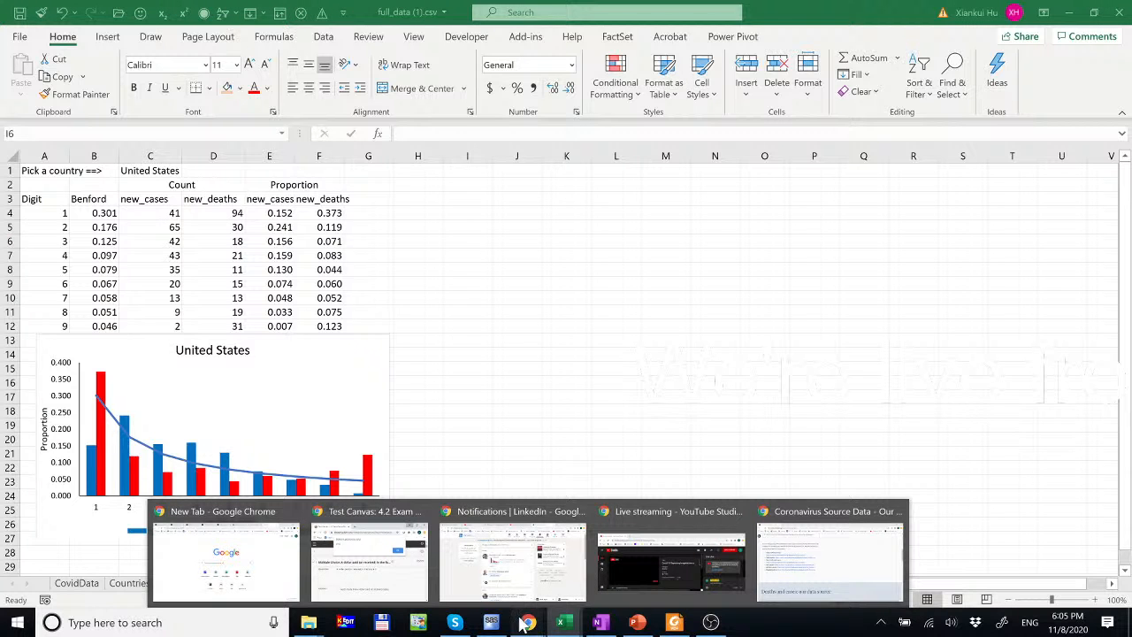
{"action": "left_click", "coordinate": [830, 553]}
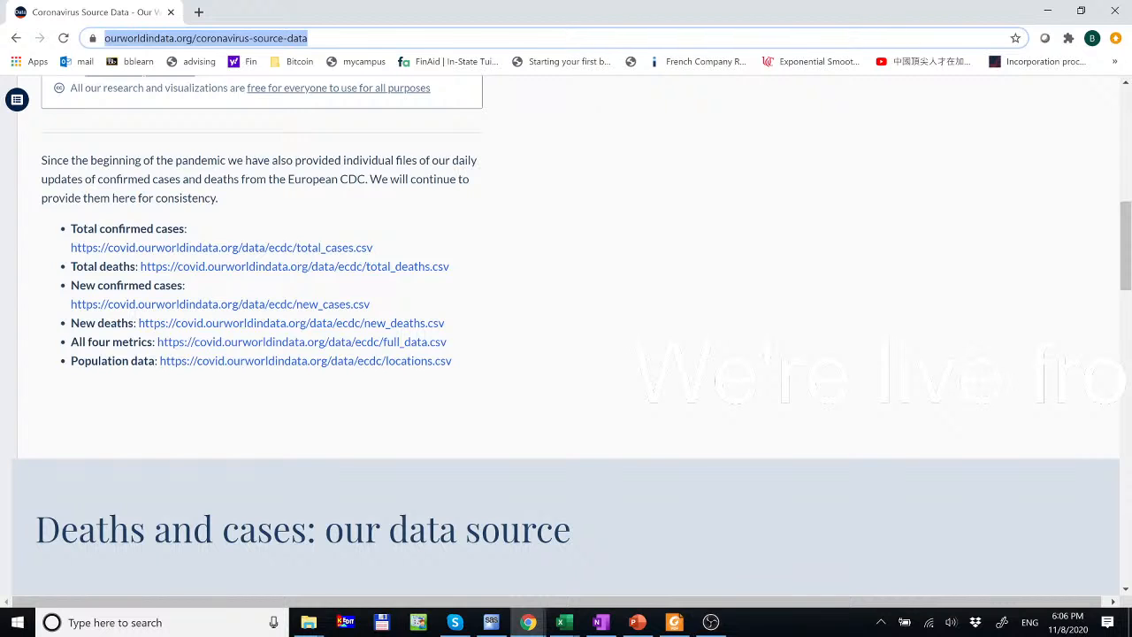
- Return from the copied Our World in Data page to the Excel Report sheet
{"action": "mouse_move", "coordinate": [567, 628]}
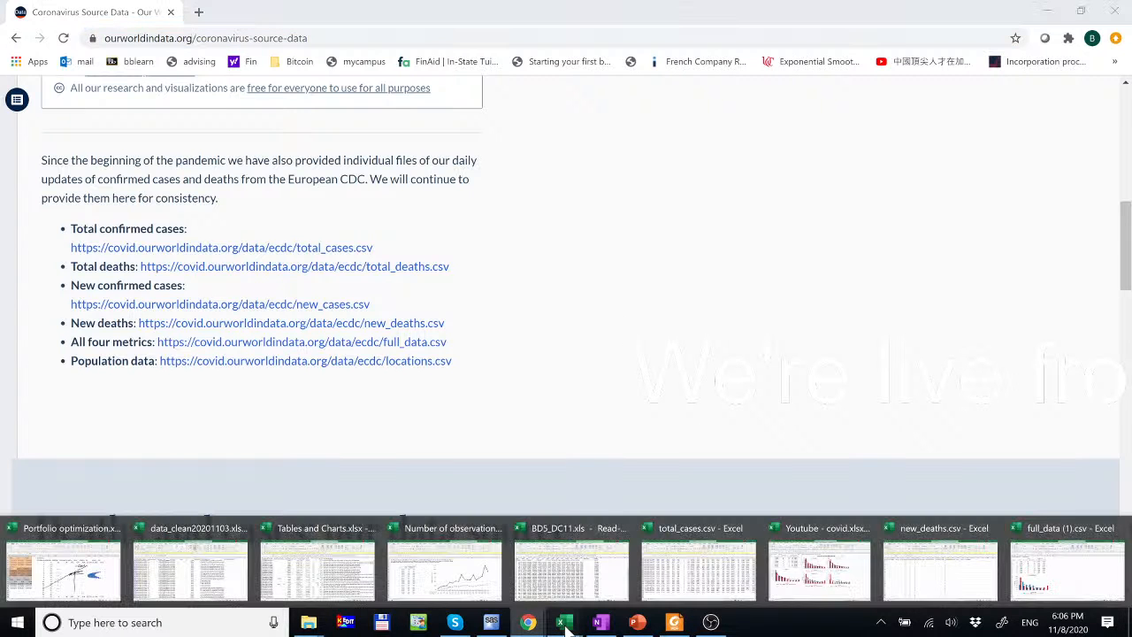
{"action": "left_click", "coordinate": [1066, 566]}
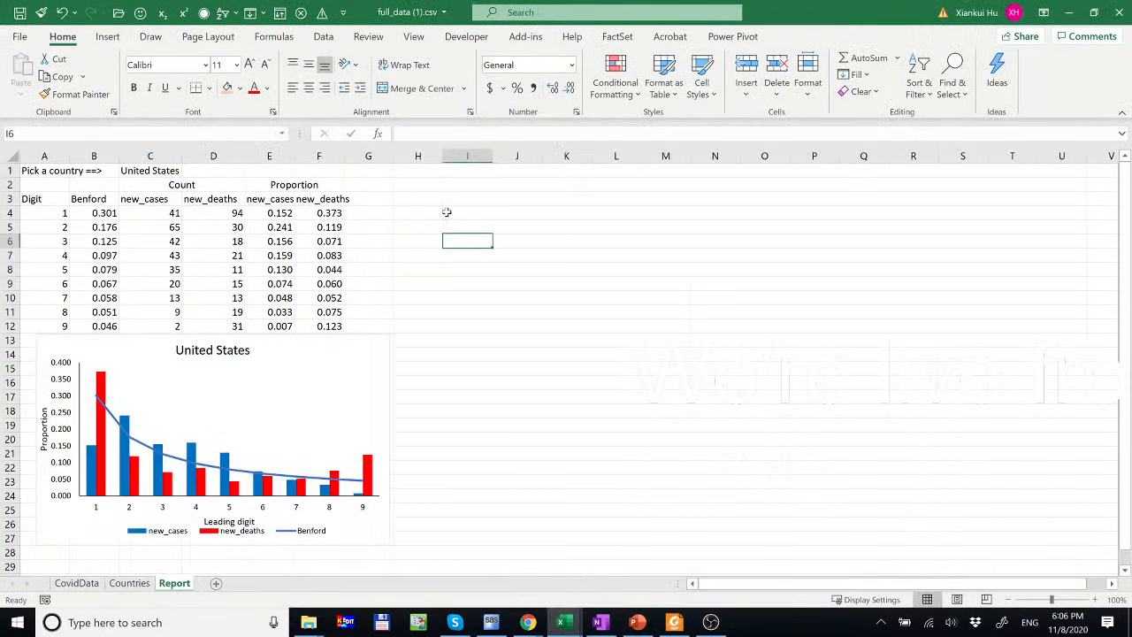
- Paste the source URL into I1 and add the label 'Data' in H1
{"action": "left_click", "coordinate": [483, 170]}
{"action": "key", "text": "ctrl+v"}
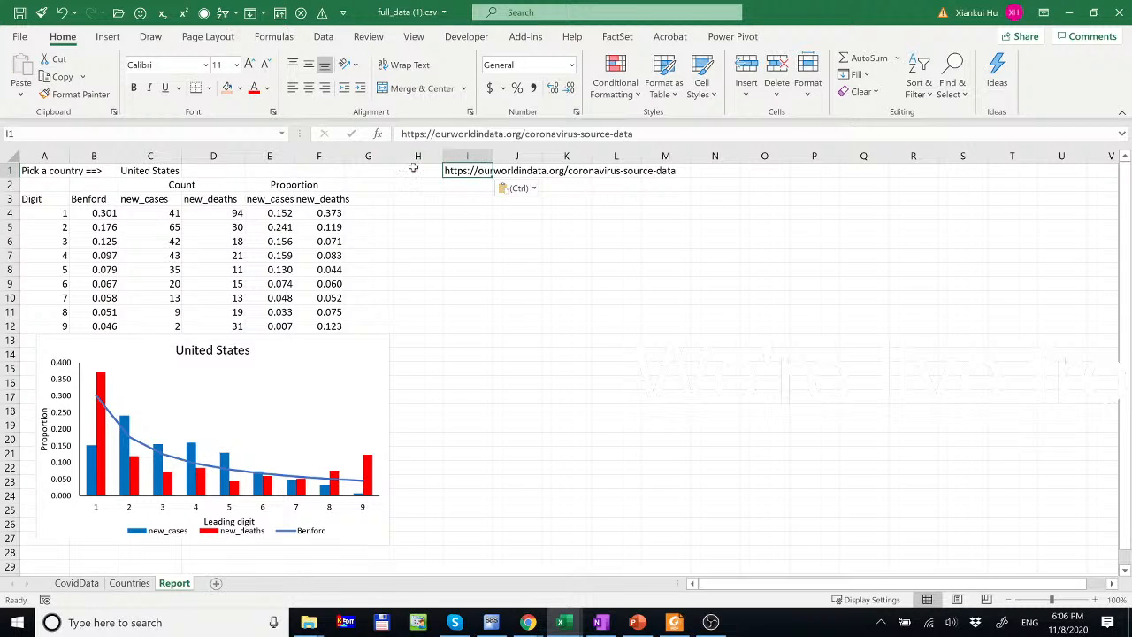
{"action": "left_click", "coordinate": [413, 167]}
{"action": "type", "text": "Data"}
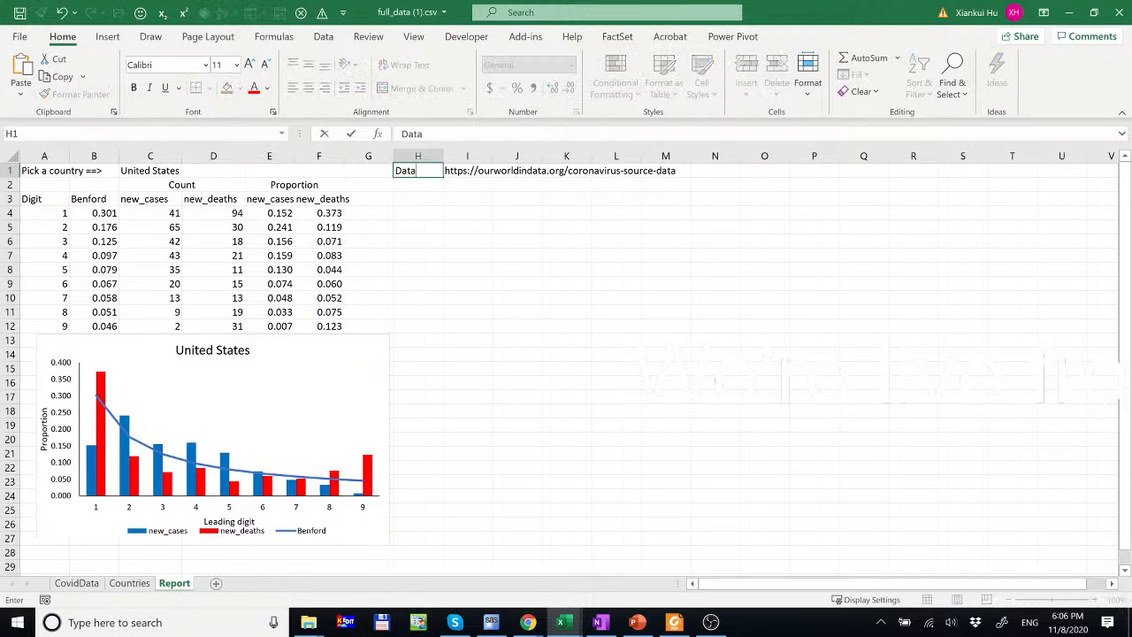
{"action": "key", "text": "Return"}
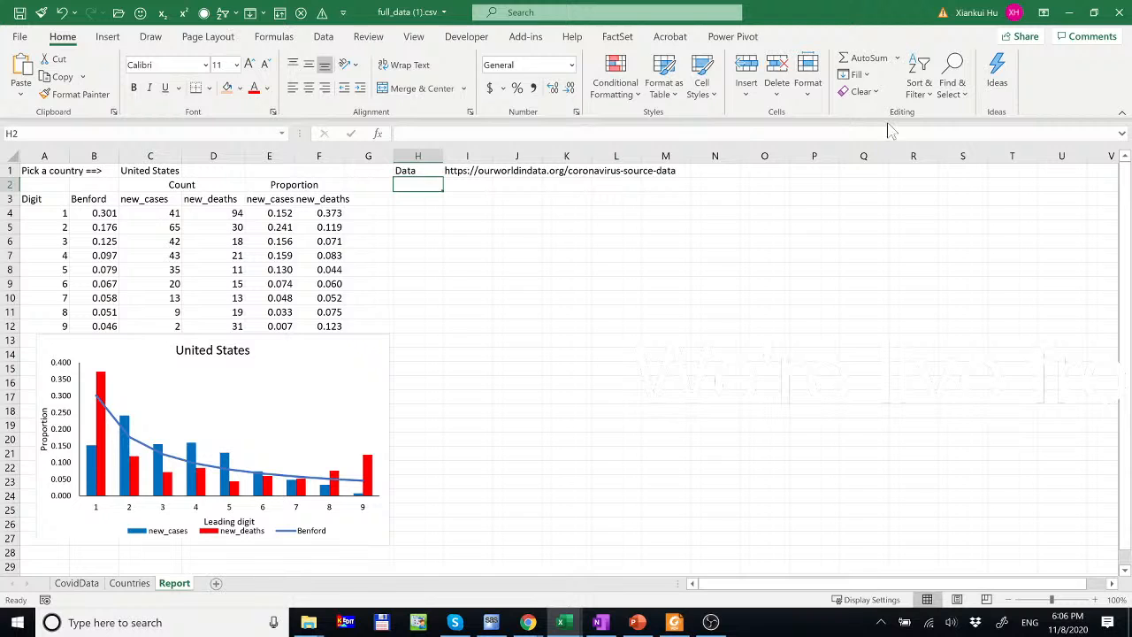
{"action": "left_click", "coordinate": [107, 36]}
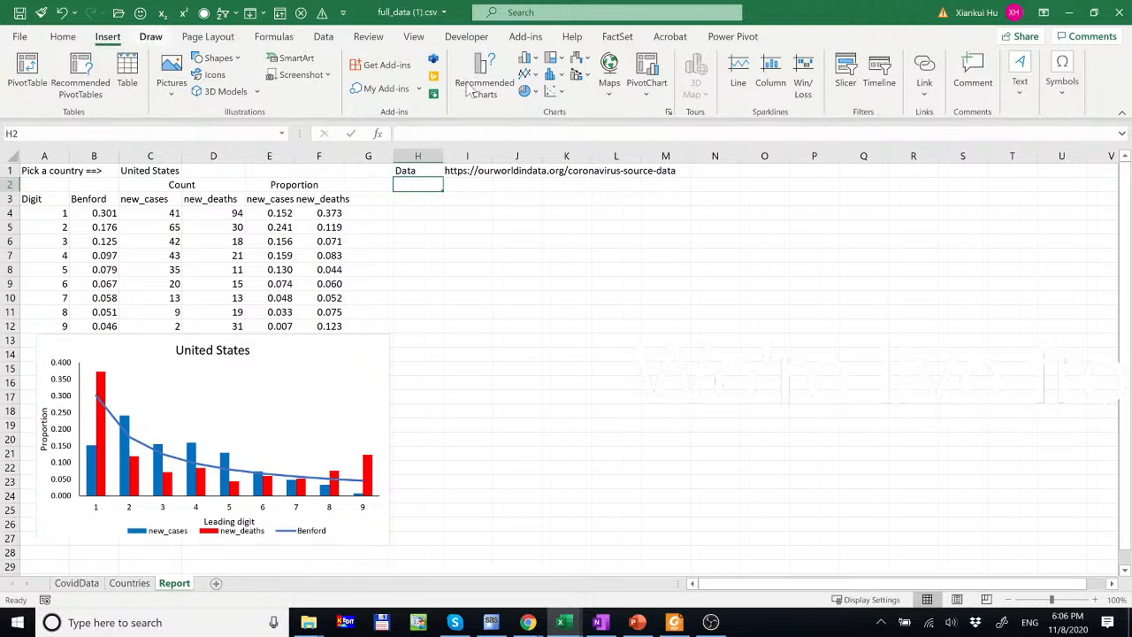
- Draw a text box across H2:S3 with font size 18
{"action": "left_click", "coordinate": [1020, 82]}
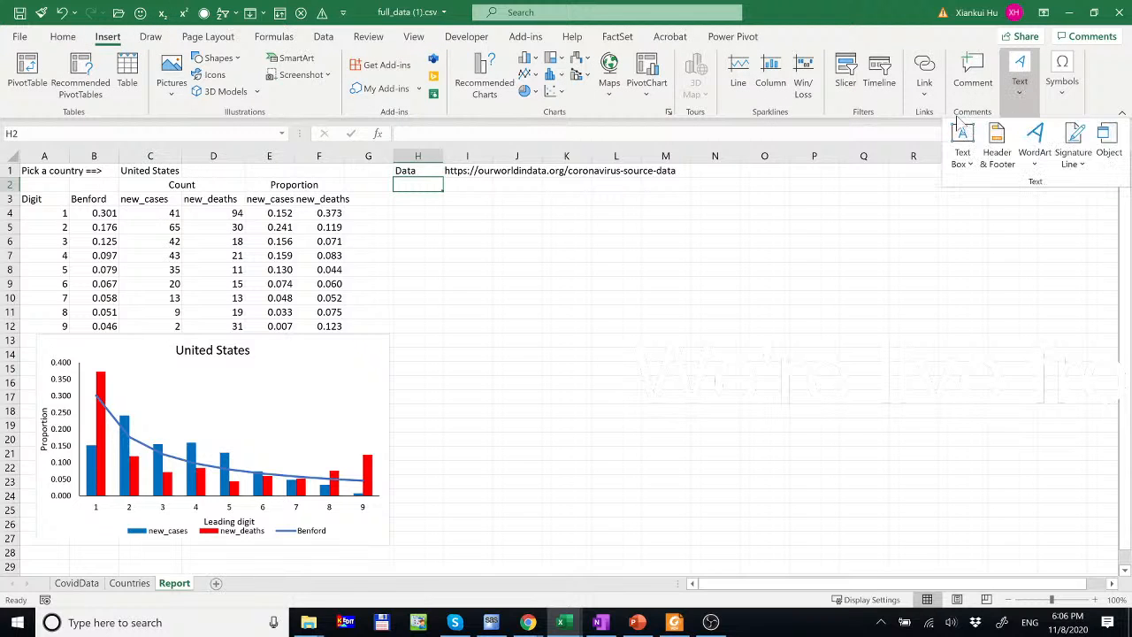
{"action": "left_click", "coordinate": [962, 140]}
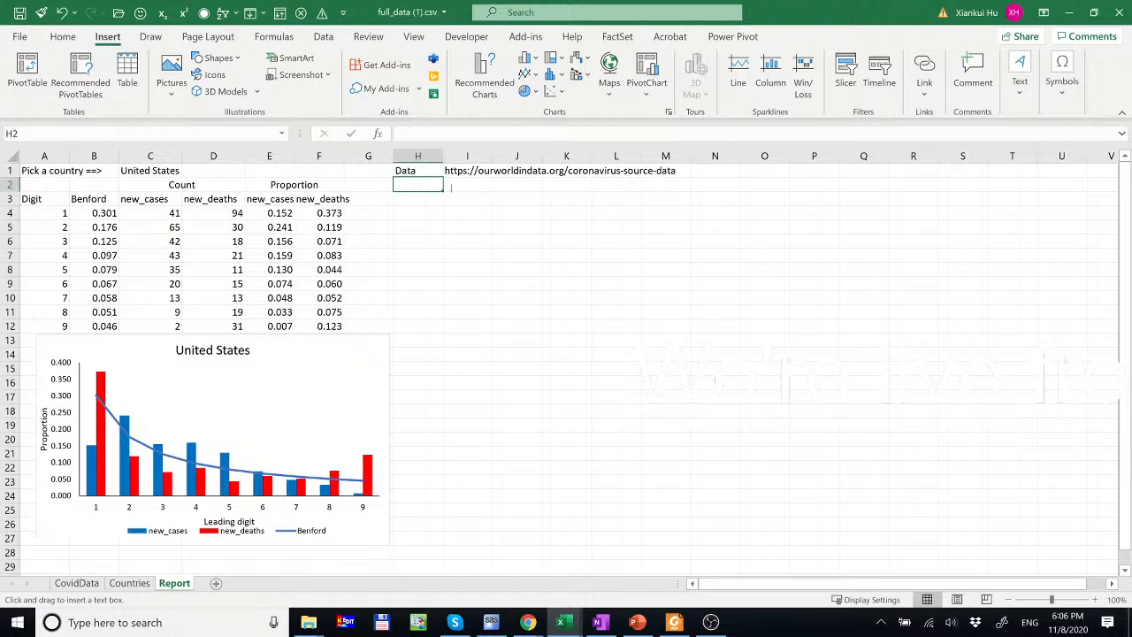
{"action": "left_click_drag", "start_coordinate": [394, 178], "coordinate": [1035, 212]}
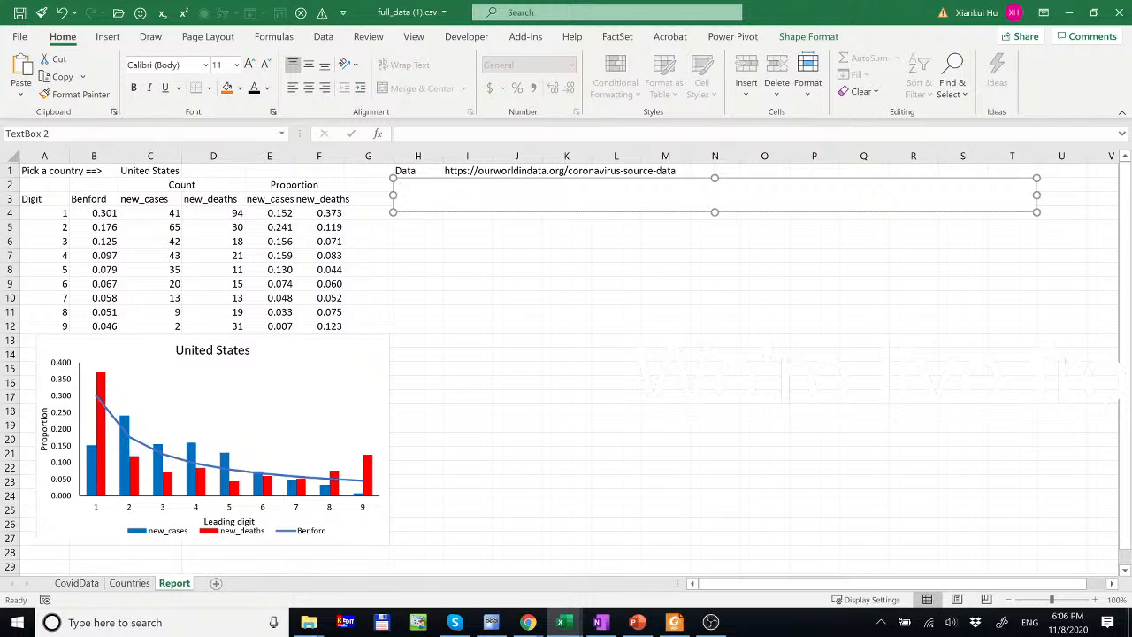
{"action": "left_click", "coordinate": [216, 65]}
{"action": "key", "text": "Return"}
- Enter the title 'Covid-19 Reporting Irregularities and Benford's Law', centred and bold
{"action": "type", "text": "Covid-19 REpor"}
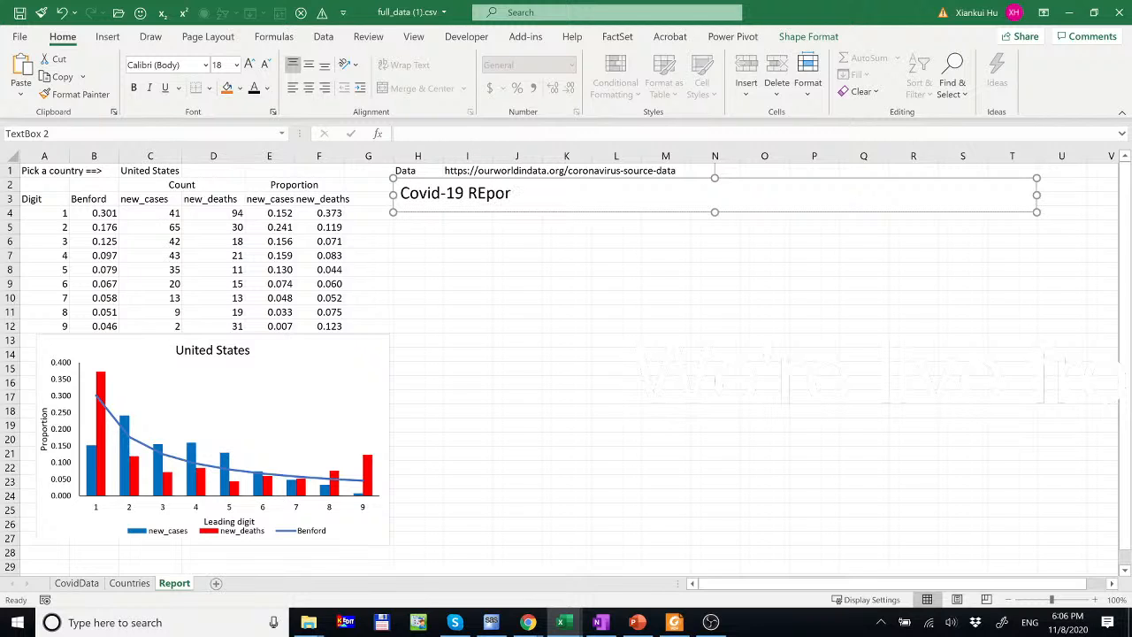
{"action": "key", "text": "BackSpace"}
{"action": "key", "text": "BackSpace"}
{"action": "key", "text": "BackSpace"}
{"action": "type", "text": "orting Irregu"}
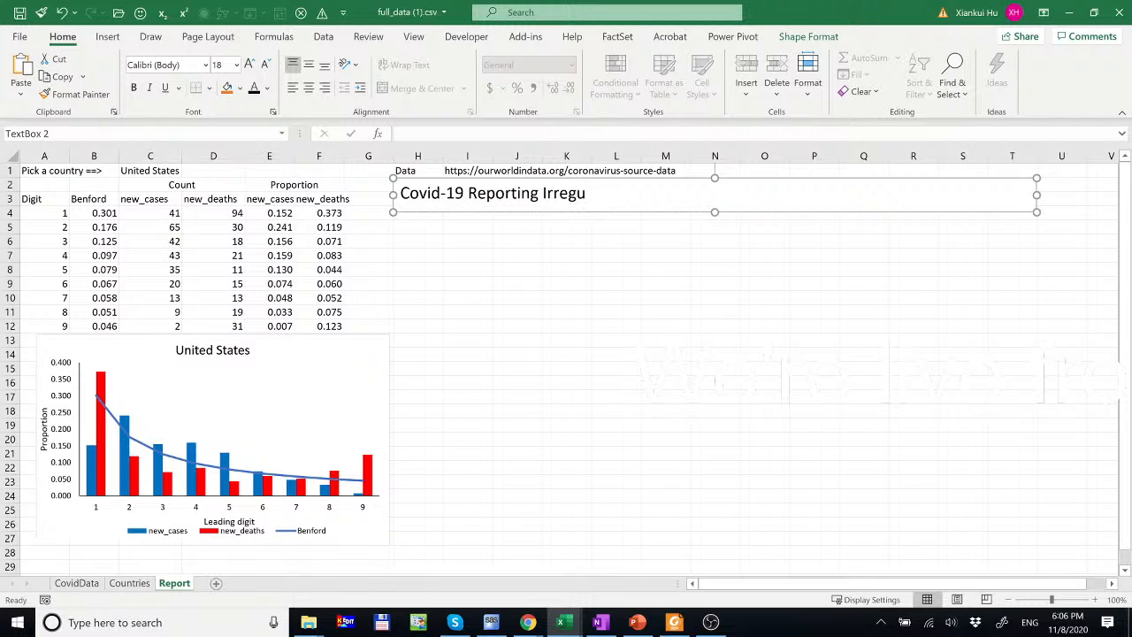
{"action": "type", "text": "larities and Ben"}
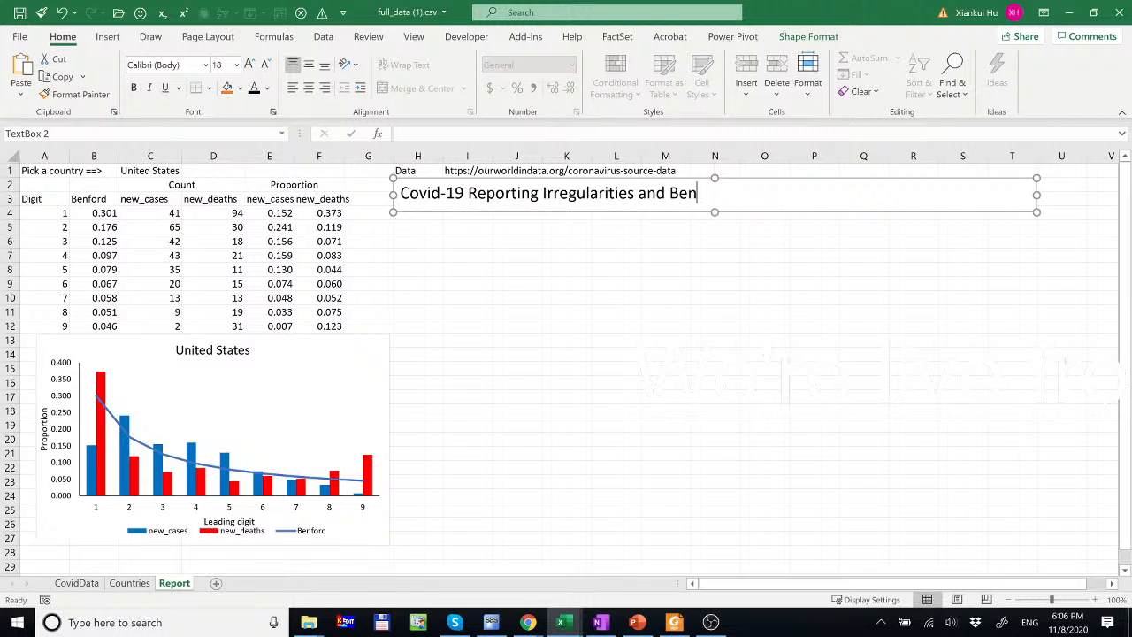
{"action": "type", "text": "ford's Law"}
{"action": "left_click", "coordinate": [309, 87]}
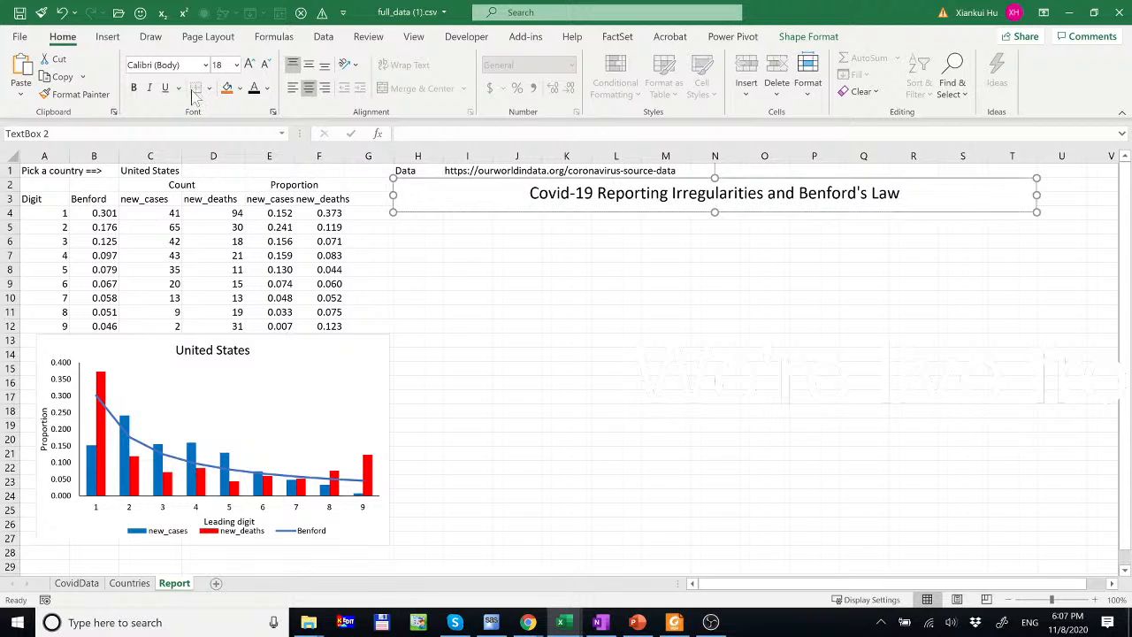
{"action": "left_click", "coordinate": [133, 87]}
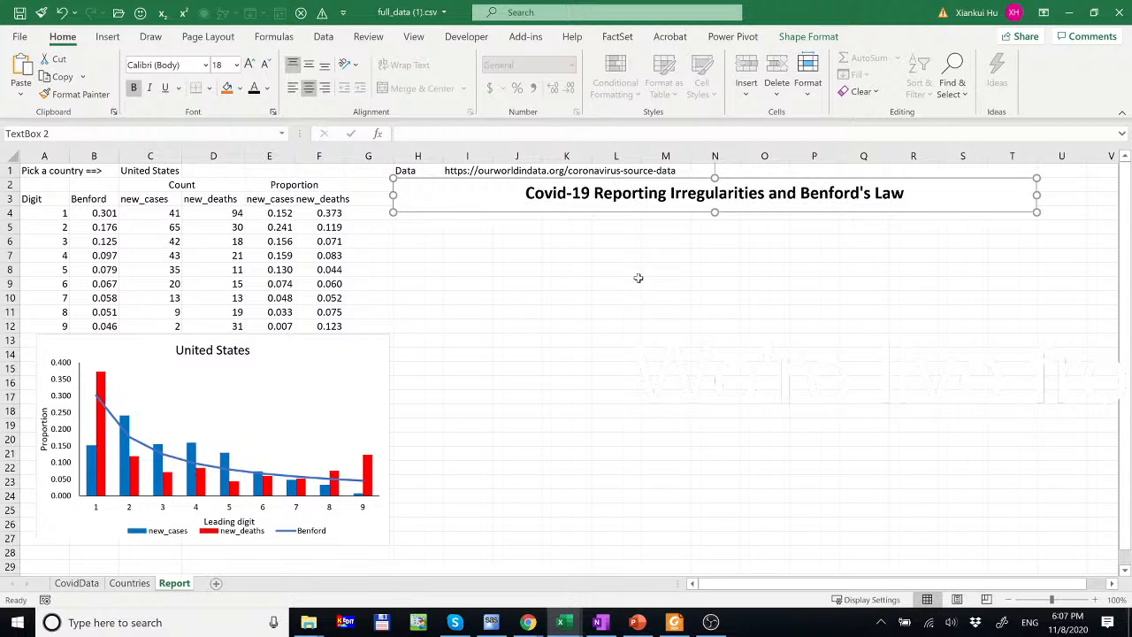
{"action": "left_click", "coordinate": [368, 341]}
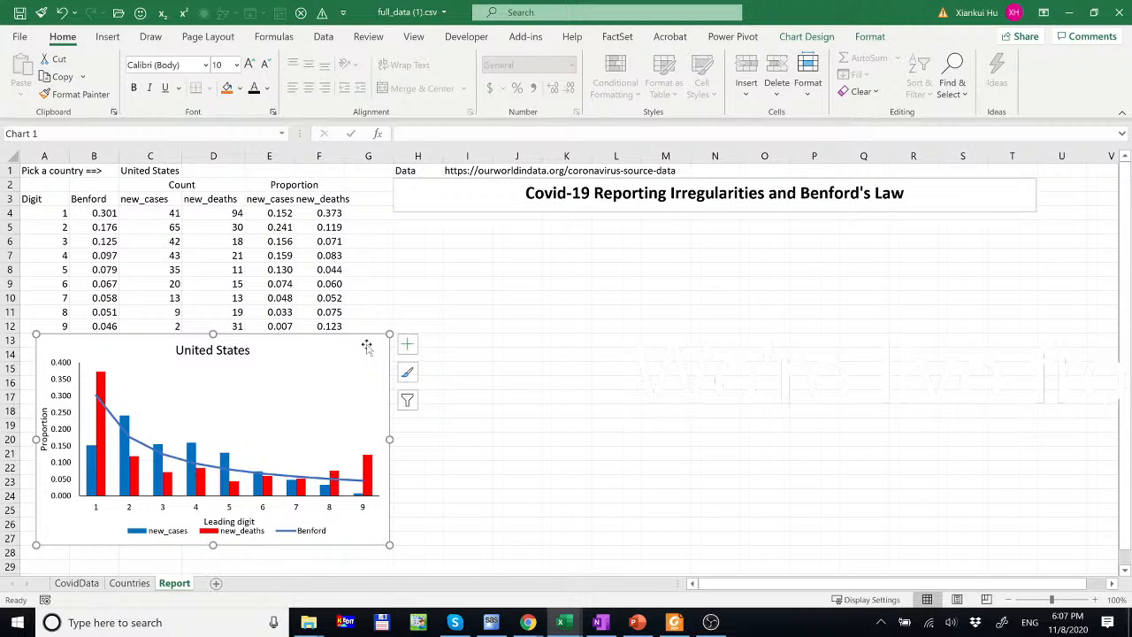
- Paste the United States chart as a picture at H6, just under the title
{"action": "key", "text": "ctrl+c"}
{"action": "left_click", "coordinate": [437, 240]}
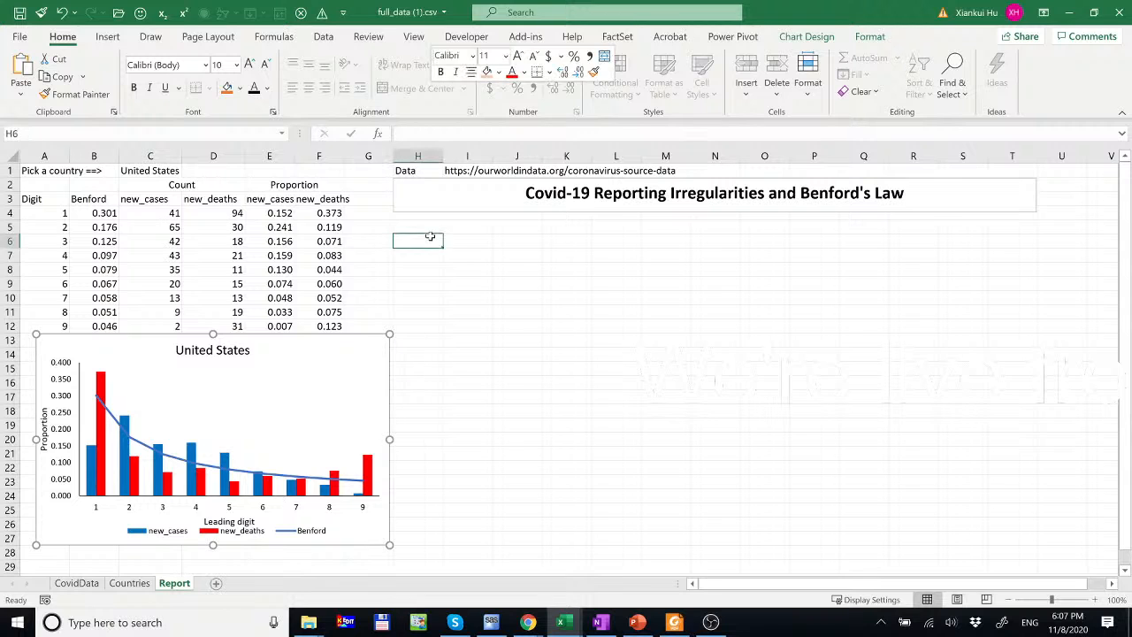
{"action": "right_click", "coordinate": [437, 241]}
{"action": "left_click", "coordinate": [576, 169]}
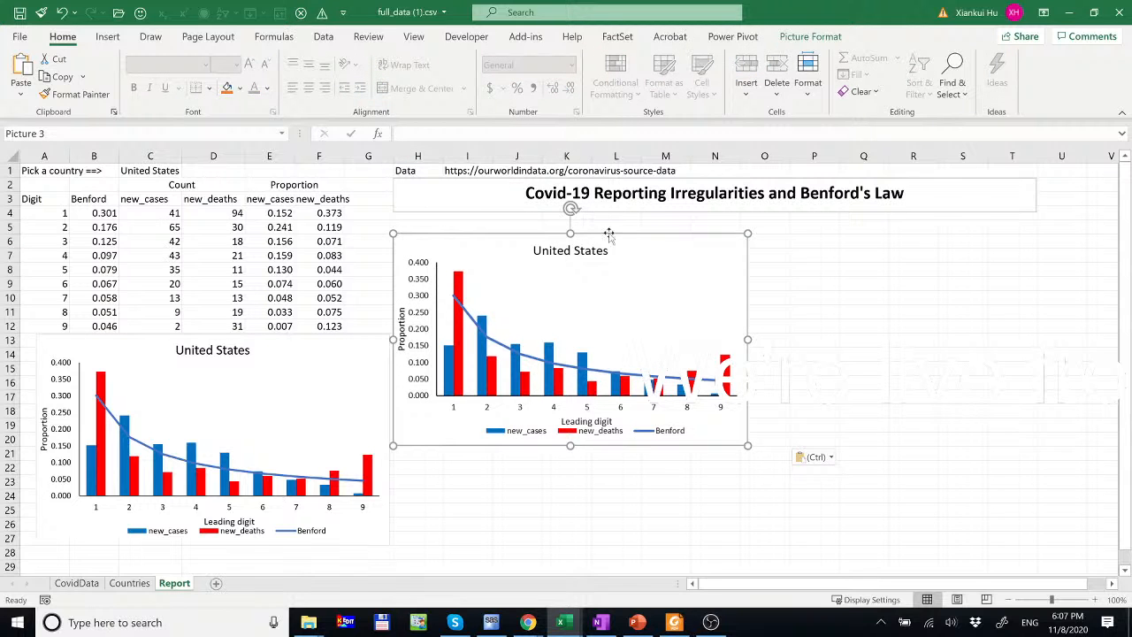
{"action": "left_click_drag", "start_coordinate": [733, 236], "coordinate": [676, 275]}
{"action": "key", "text": "ctrl+z"}
{"action": "left_click_drag", "start_coordinate": [507, 216], "coordinate": [501, 215]}
{"action": "left_click", "coordinate": [147, 171]}
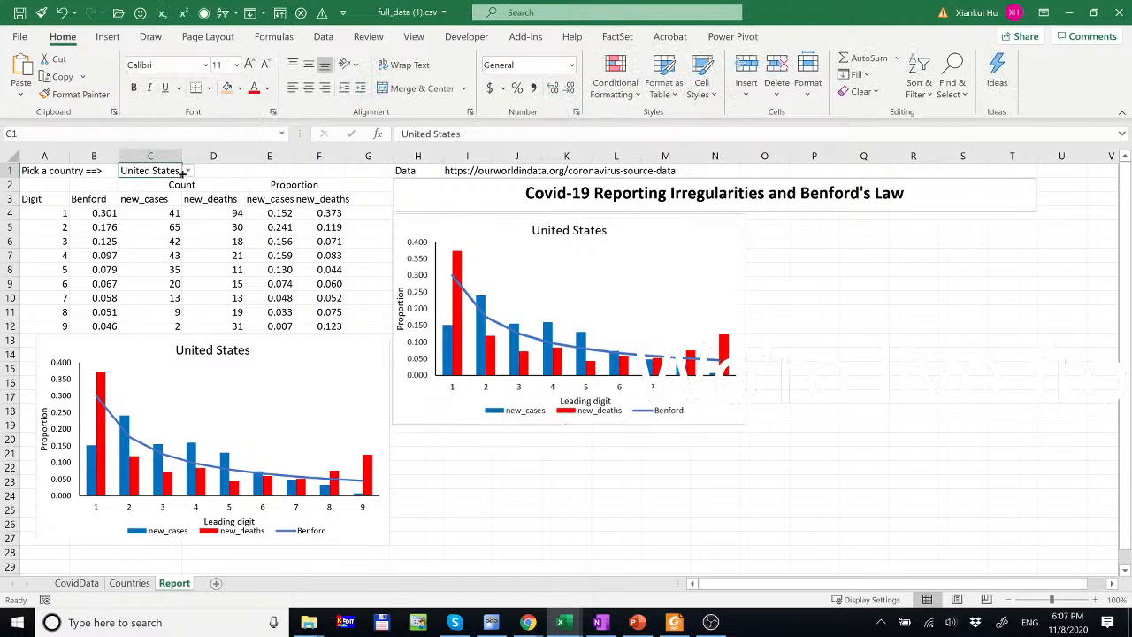
- Set the country in C1 to United Kingdom
{"action": "left_click", "coordinate": [188, 171]}
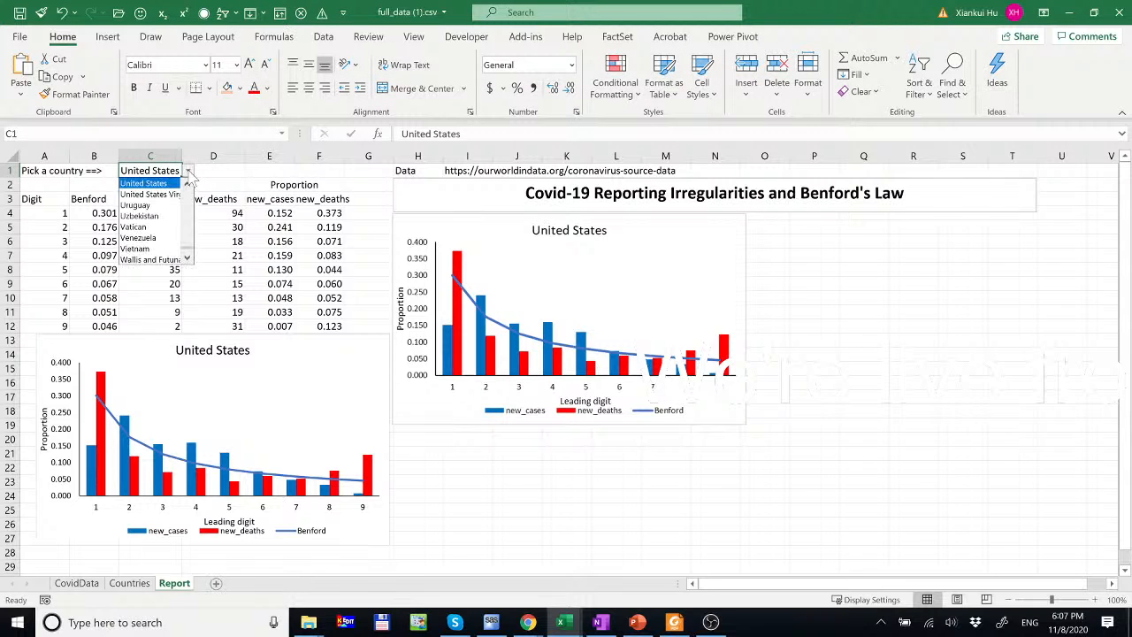
{"action": "left_click", "coordinate": [187, 183]}
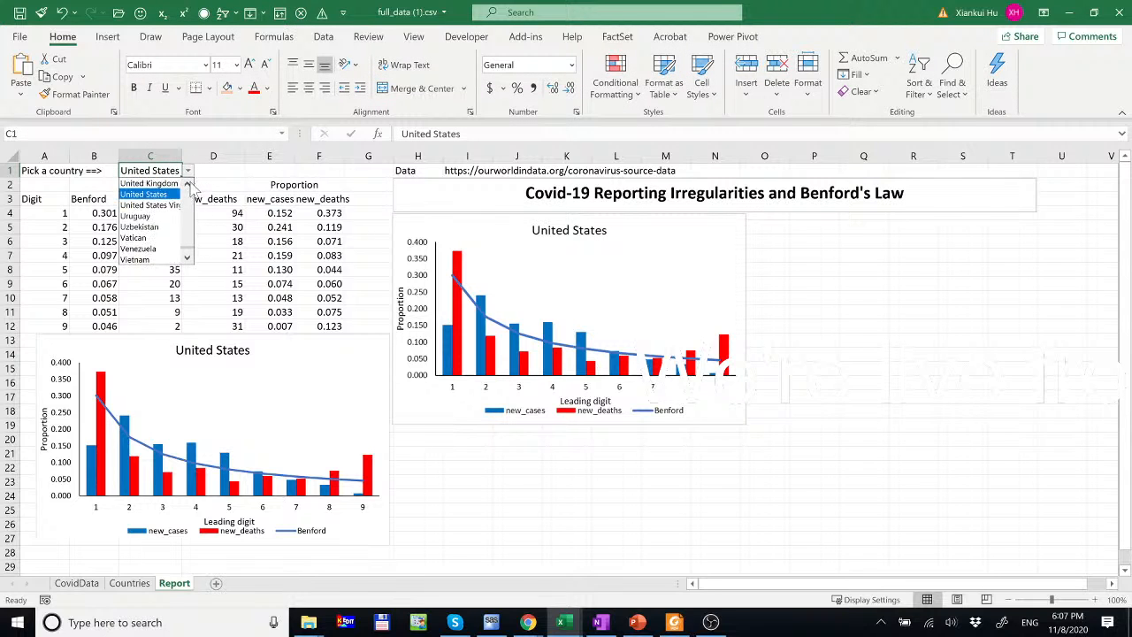
{"action": "left_click", "coordinate": [187, 183]}
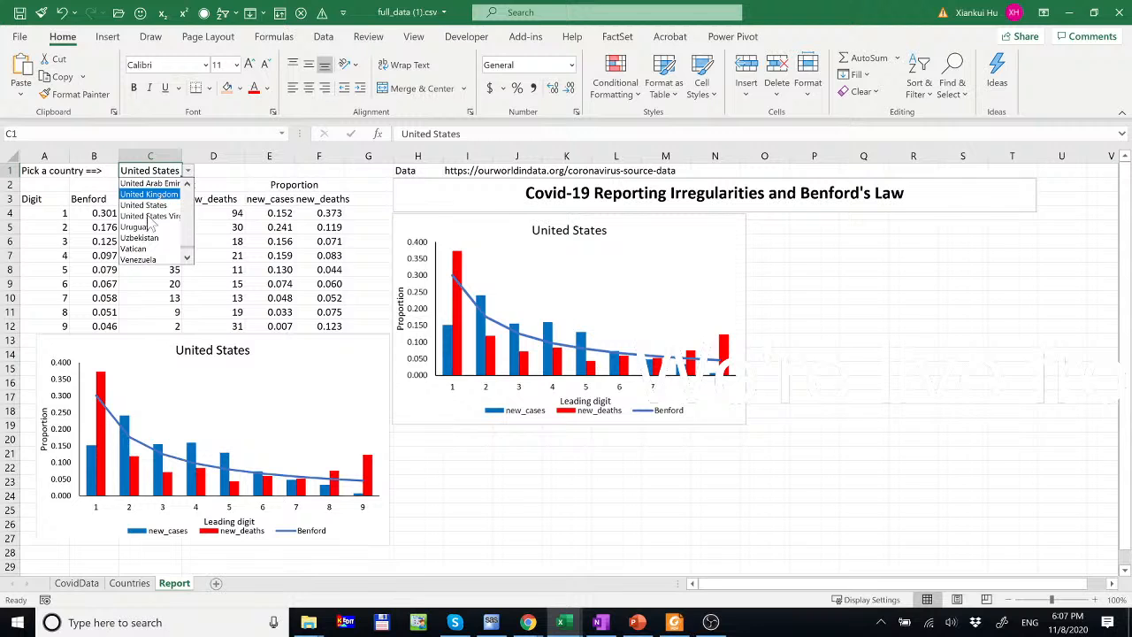
{"action": "left_click", "coordinate": [148, 194]}
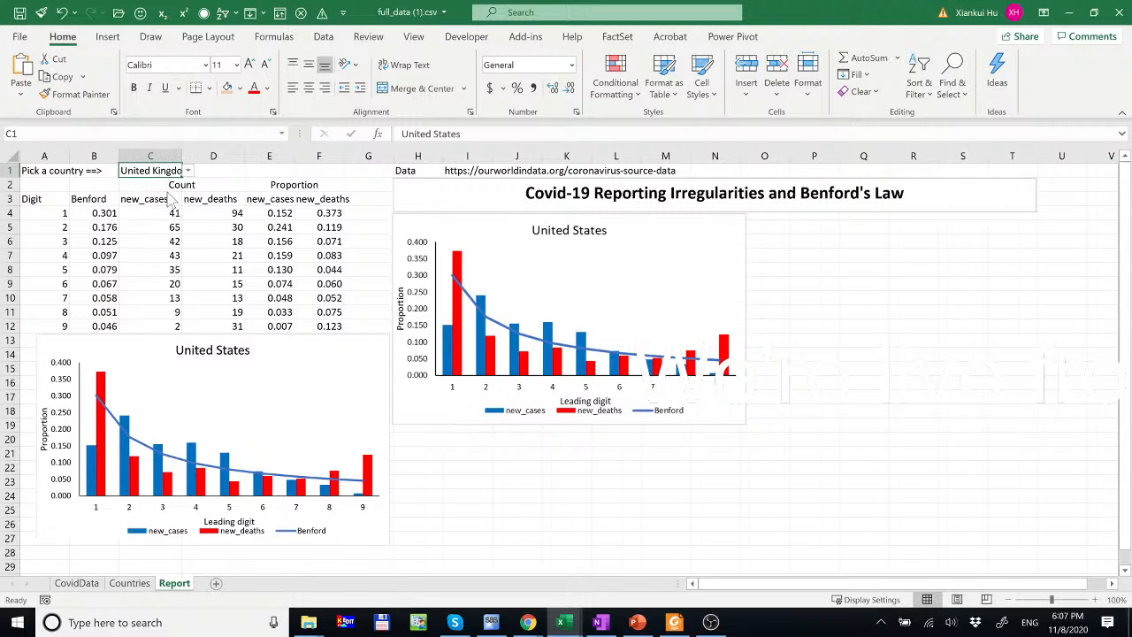
- Paste the United Kingdom chart as a picture at O6, beside the United States chart
{"action": "left_click", "coordinate": [235, 350]}
{"action": "left_click", "coordinate": [301, 342]}
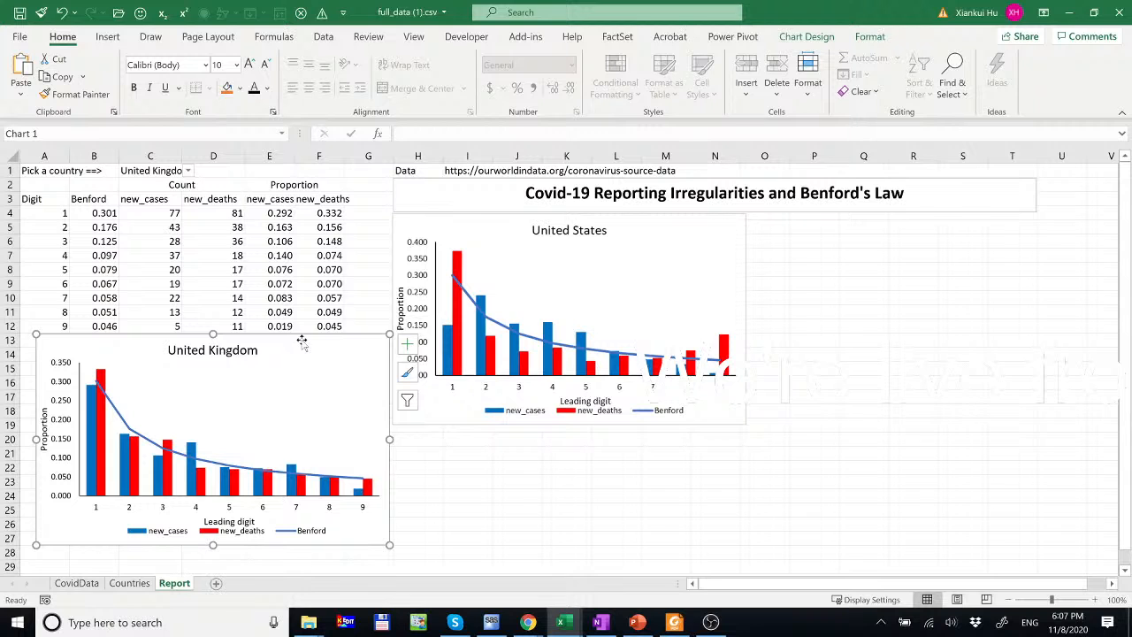
{"action": "right_click", "coordinate": [302, 341]}
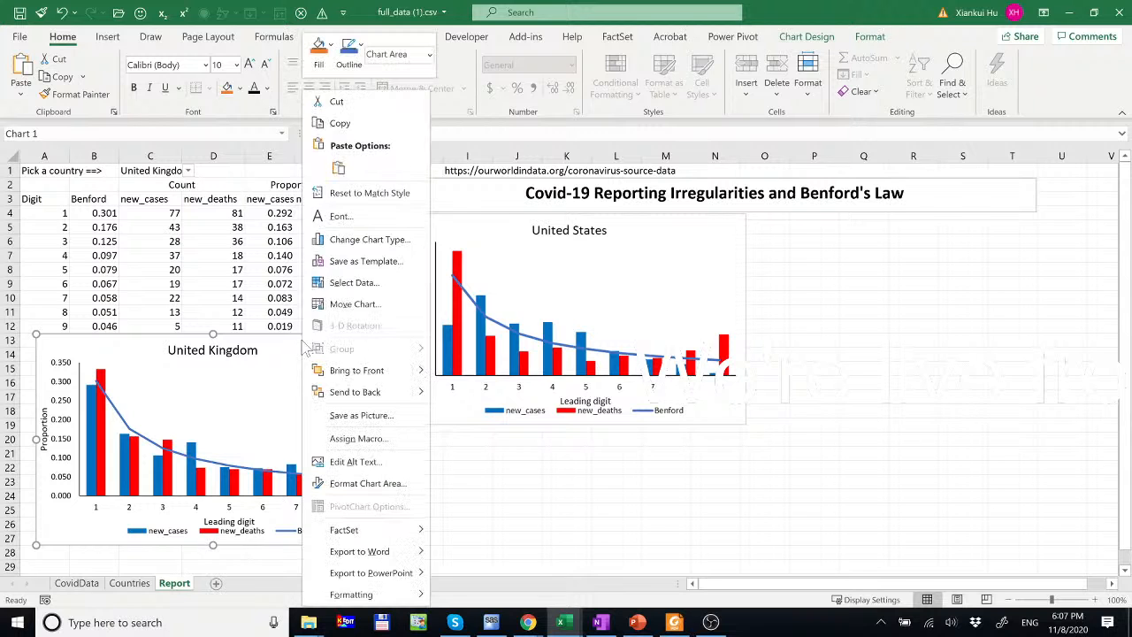
{"action": "left_click", "coordinate": [342, 123]}
{"action": "right_click", "coordinate": [789, 239]}
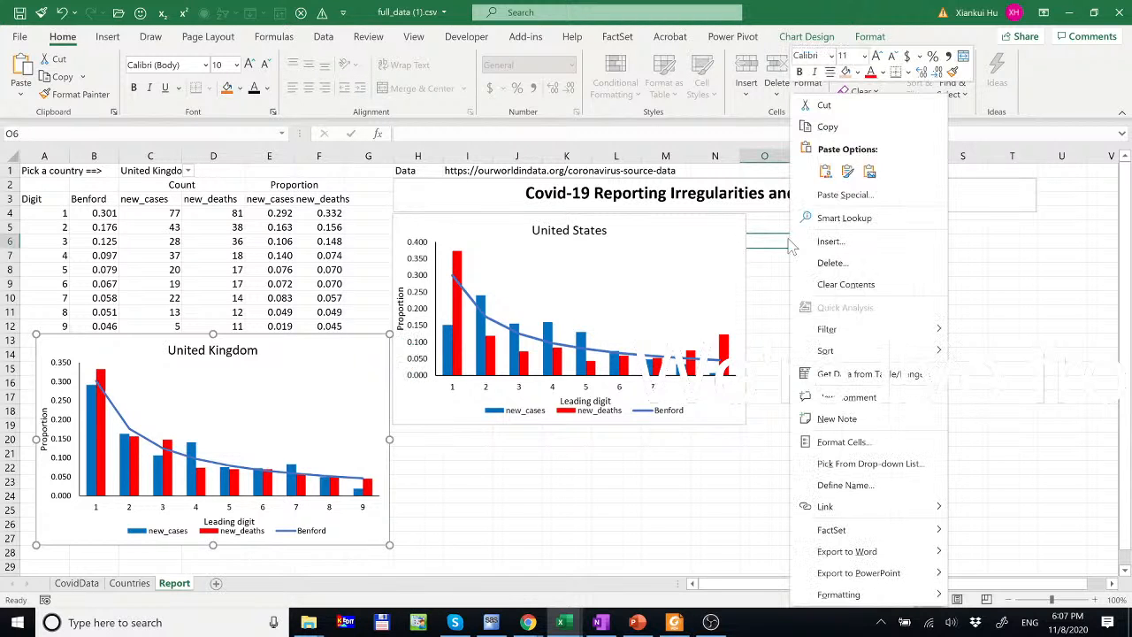
{"action": "key", "text": "Escape"}
{"action": "key", "text": "ctrl+v"}
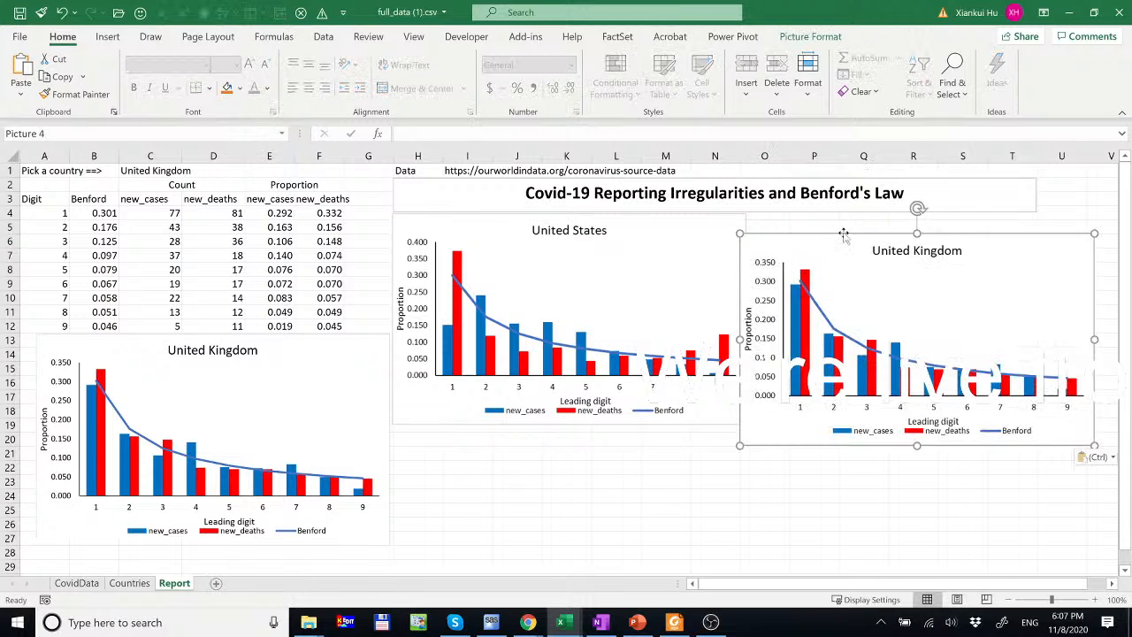
{"action": "left_click_drag", "start_coordinate": [817, 236], "coordinate": [794, 217]}
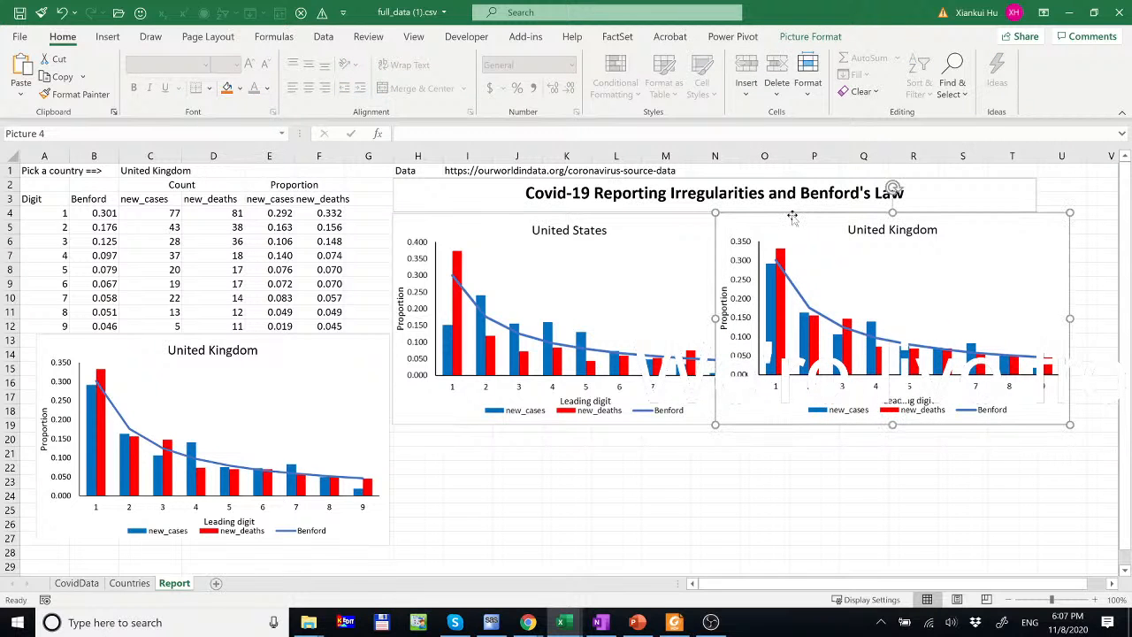
{"action": "left_click", "coordinate": [146, 169]}
{"action": "left_click", "coordinate": [189, 172]}
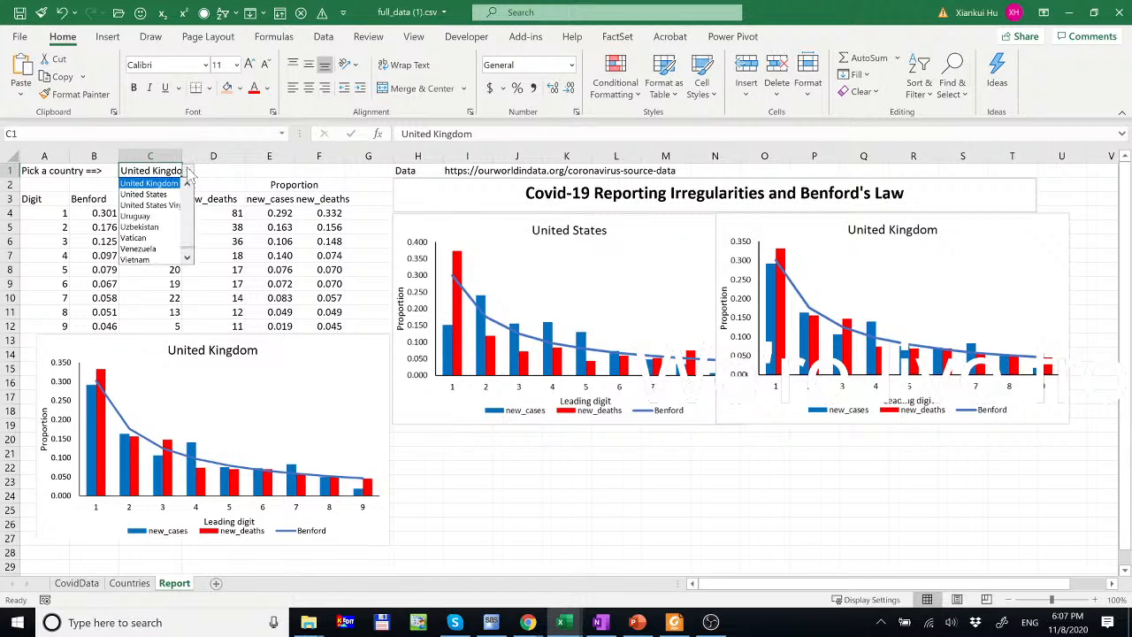
- Set the country in C1 to South Korea
{"action": "scroll", "coordinate": [189, 208], "scroll_direction": "up", "scroll_amount": 5}
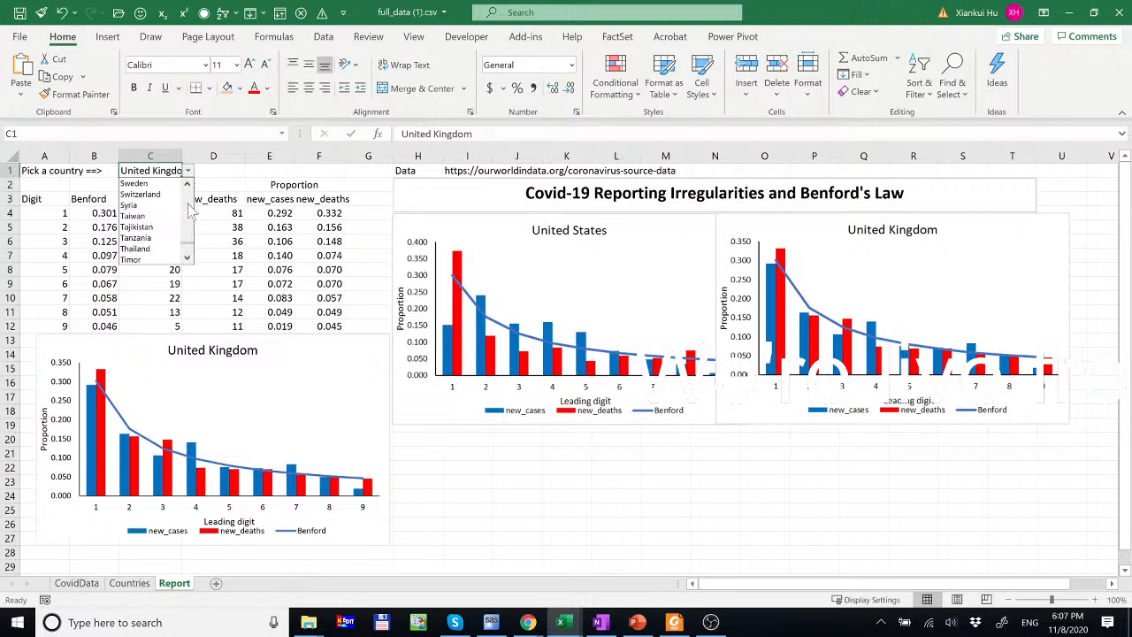
{"action": "scroll", "coordinate": [188, 209], "scroll_direction": "up", "scroll_amount": 5}
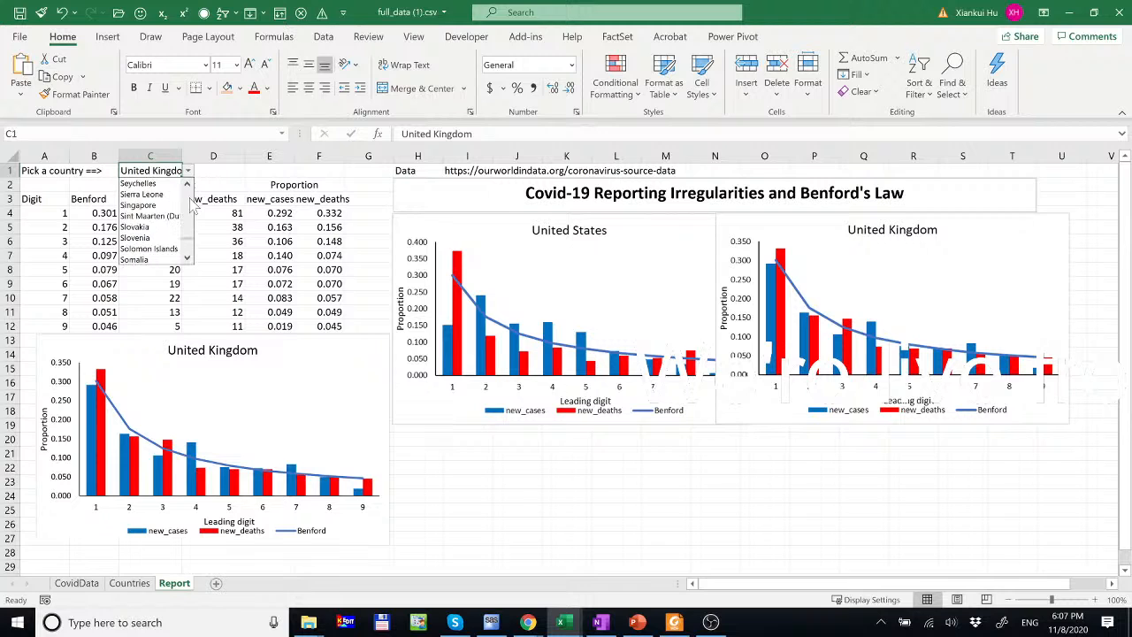
{"action": "left_click", "coordinate": [188, 259]}
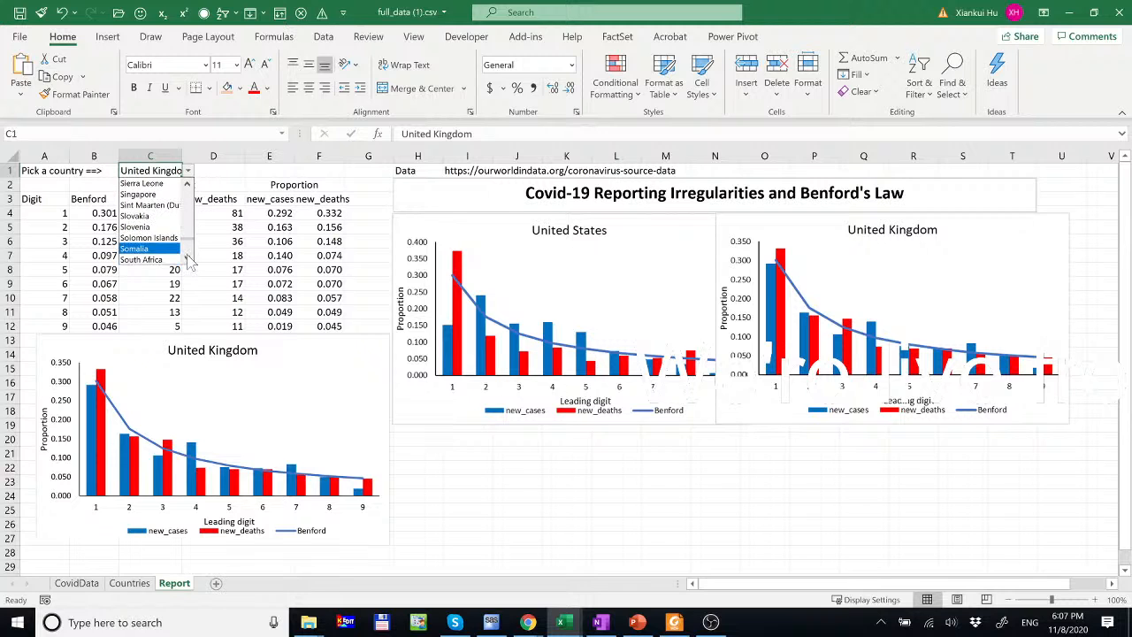
{"action": "left_click", "coordinate": [187, 258]}
{"action": "left_click", "coordinate": [148, 259]}
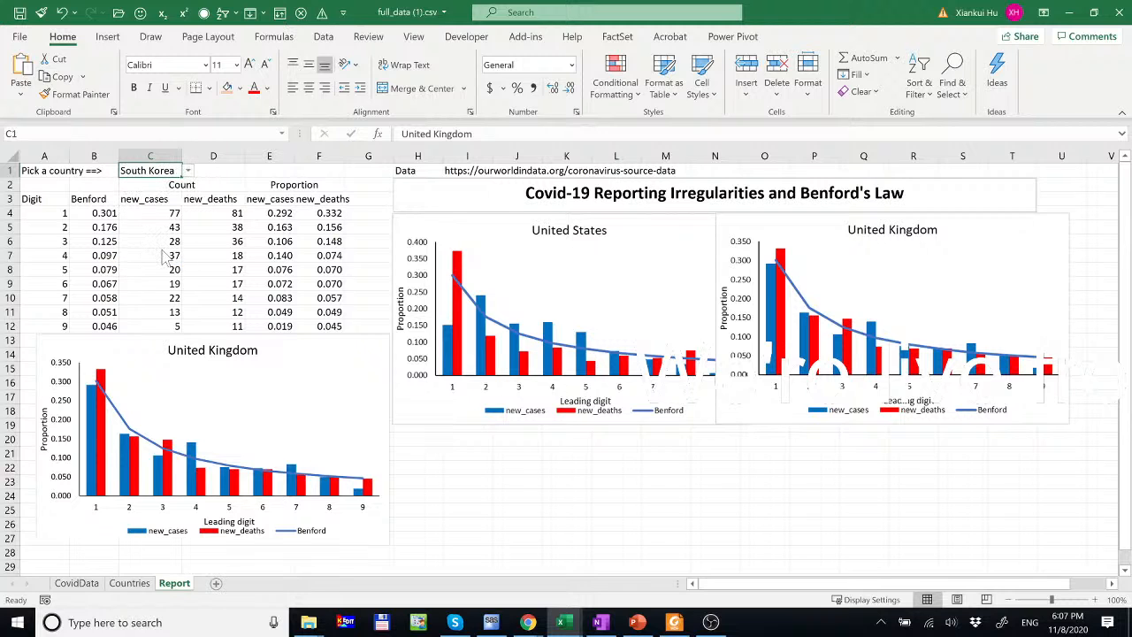
- Paste the South Korea chart as a picture at H20, under the United States chart
{"action": "left_click", "coordinate": [210, 336]}
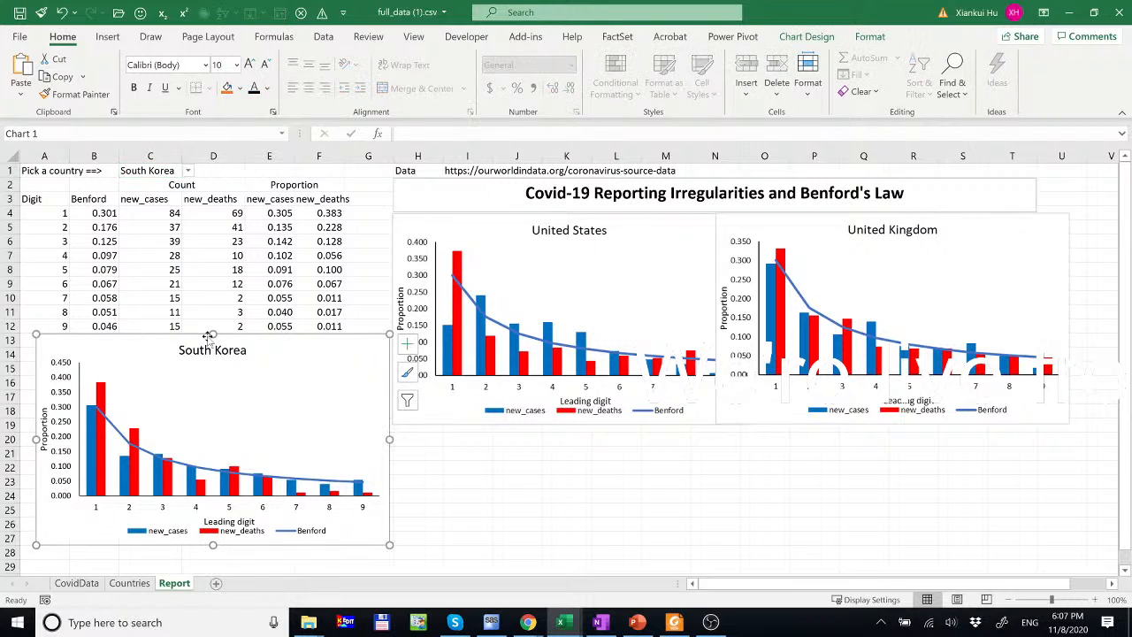
{"action": "left_click", "coordinate": [435, 436]}
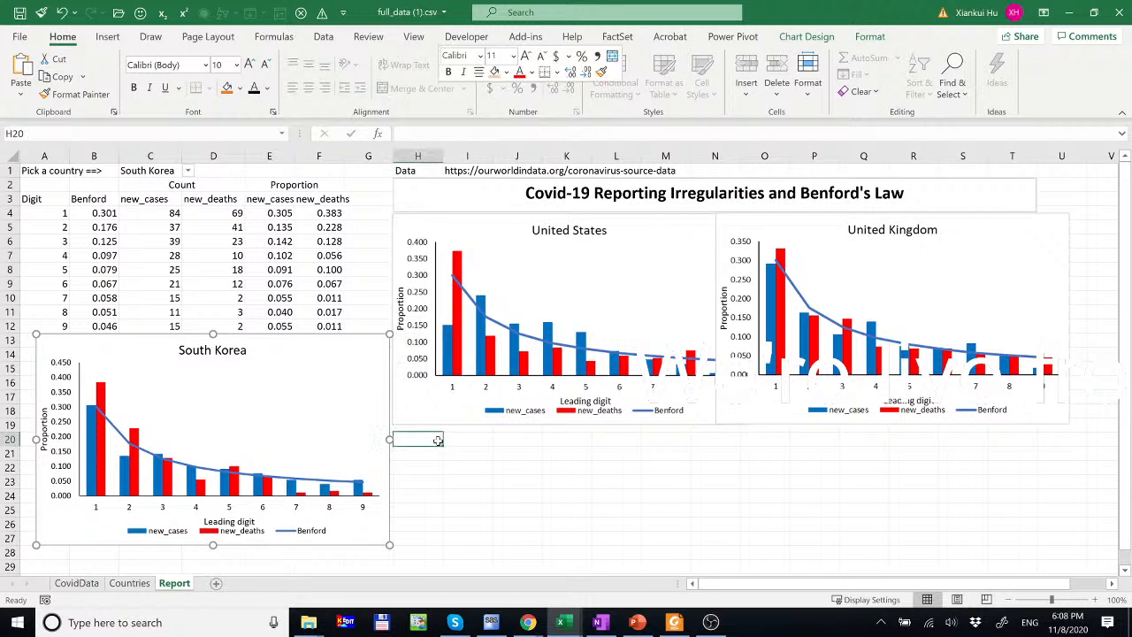
{"action": "right_click", "coordinate": [435, 436]}
{"action": "key", "text": "Escape"}
{"action": "key", "text": "ctrl+v"}
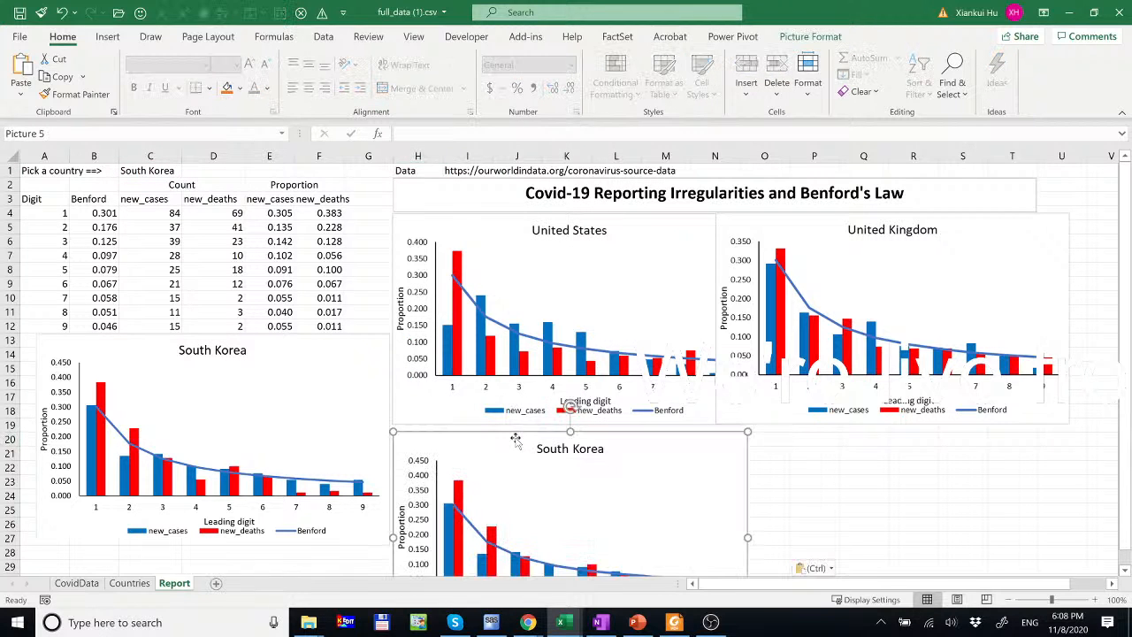
{"action": "left_click_drag", "start_coordinate": [513, 447], "coordinate": [506, 398]}
{"action": "left_click", "coordinate": [172, 170]}
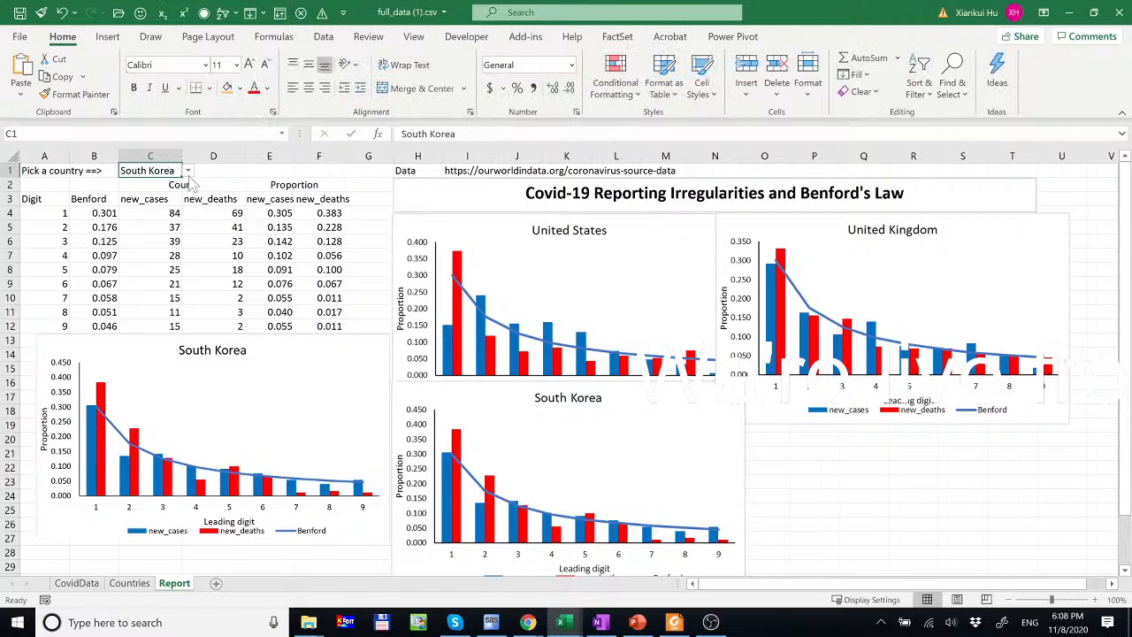
- Open the C1 country list and page through it until Russia is visible
{"action": "left_click", "coordinate": [188, 171]}
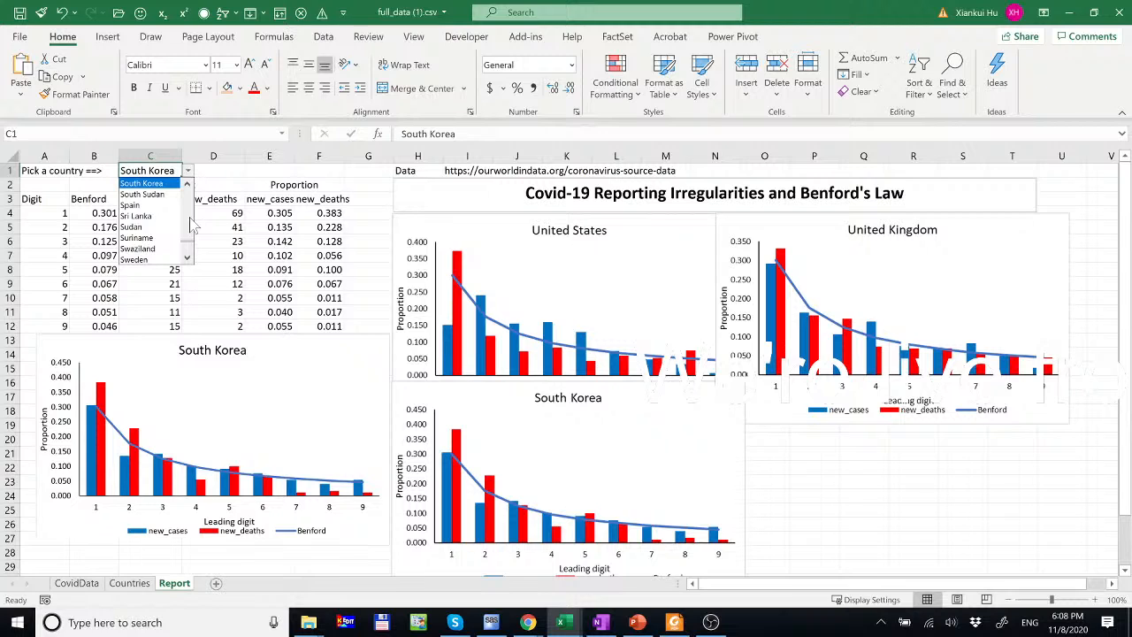
{"action": "scroll", "coordinate": [192, 217], "scroll_direction": "up", "scroll_amount": 10}
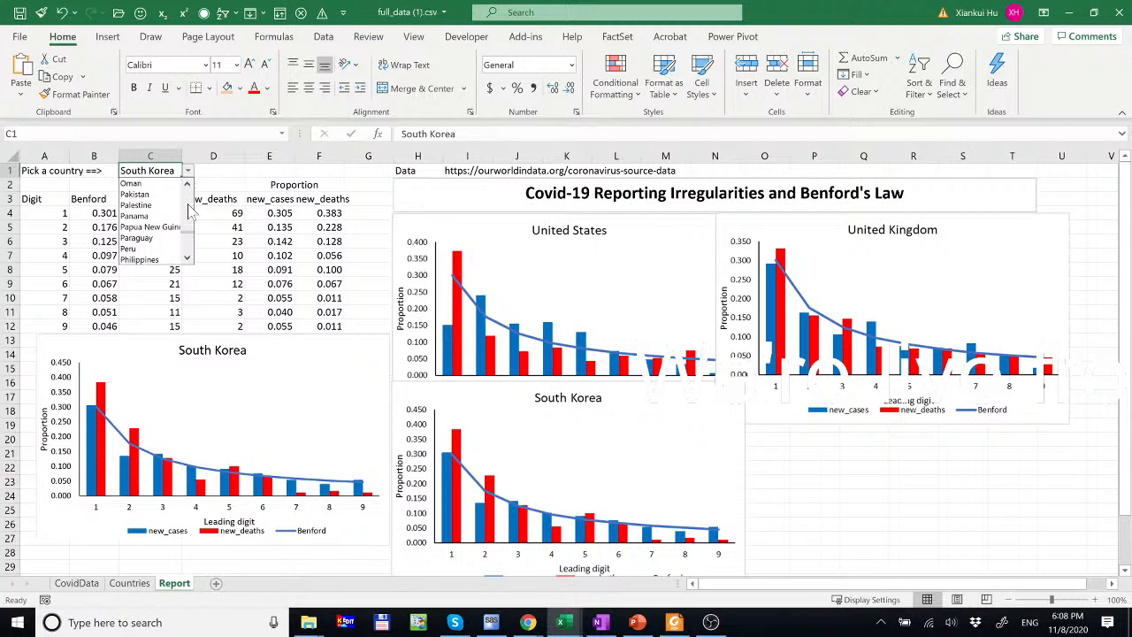
{"action": "left_click", "coordinate": [188, 244]}
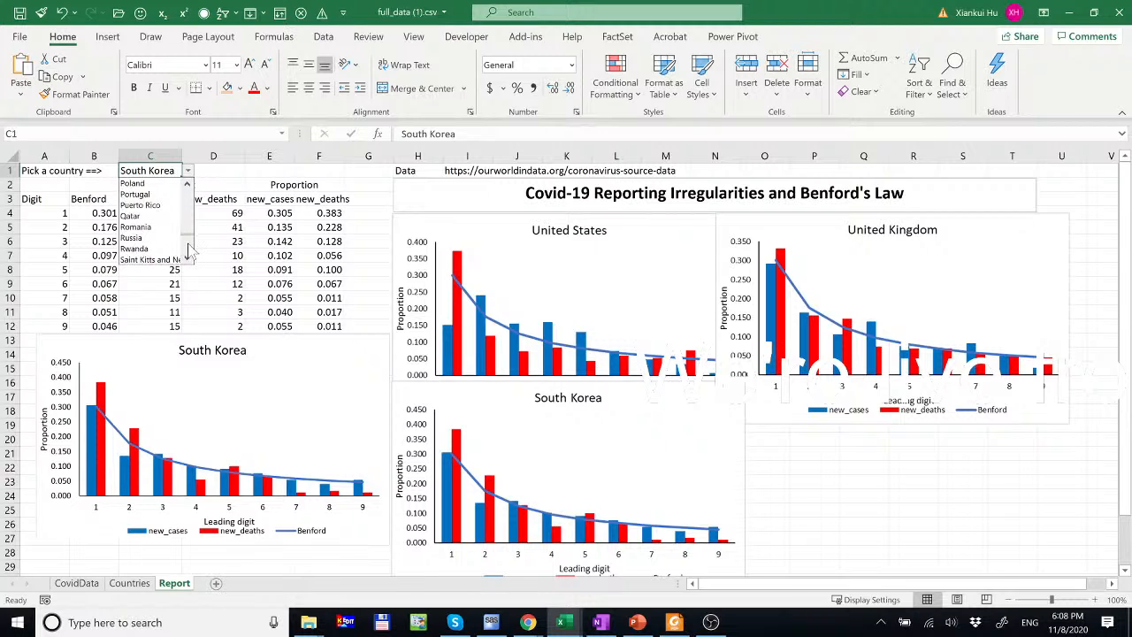
{"action": "left_click", "coordinate": [188, 244]}
{"action": "left_click", "coordinate": [188, 225]}
- Switch C1 to Russia and paste its chart as a static picture at P20
{"action": "left_click", "coordinate": [137, 237]}
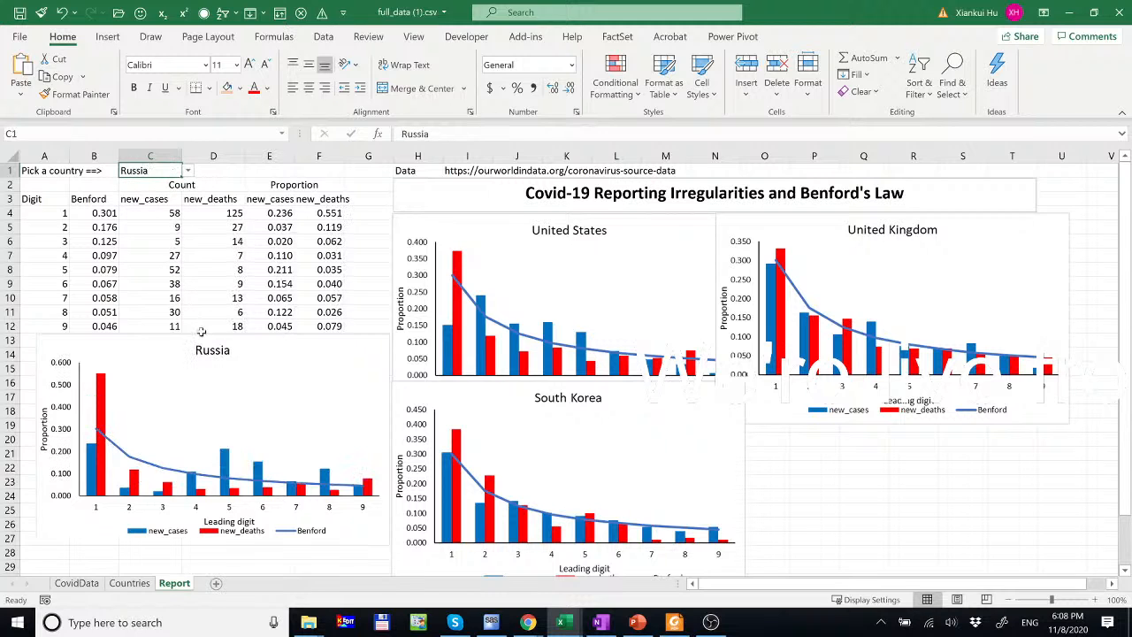
{"action": "left_click", "coordinate": [256, 340]}
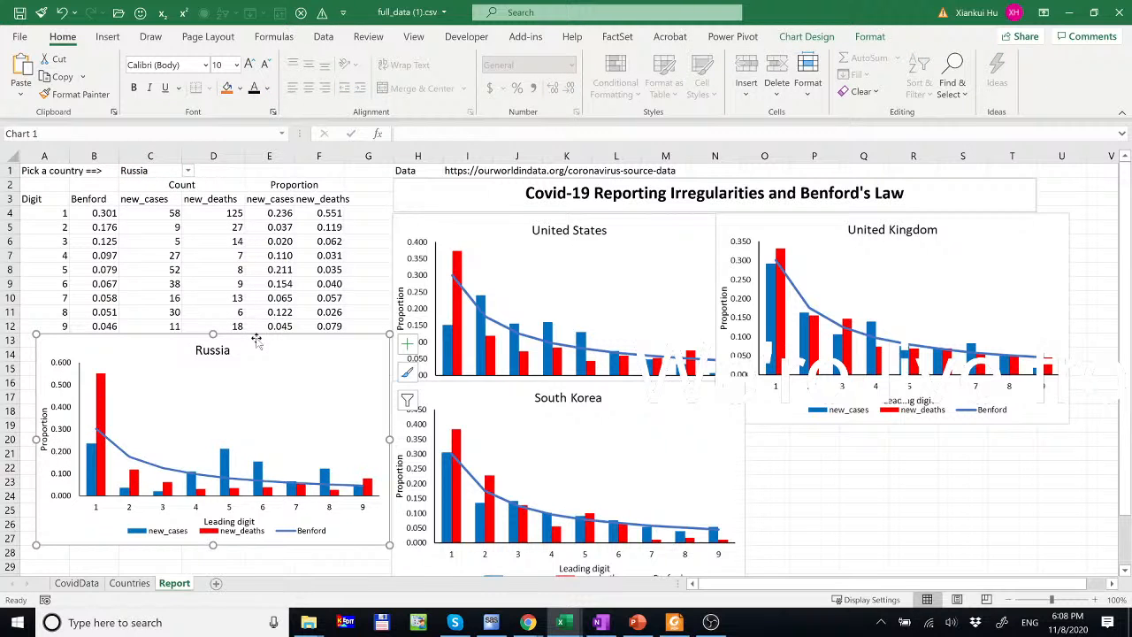
{"action": "right_click", "coordinate": [794, 439]}
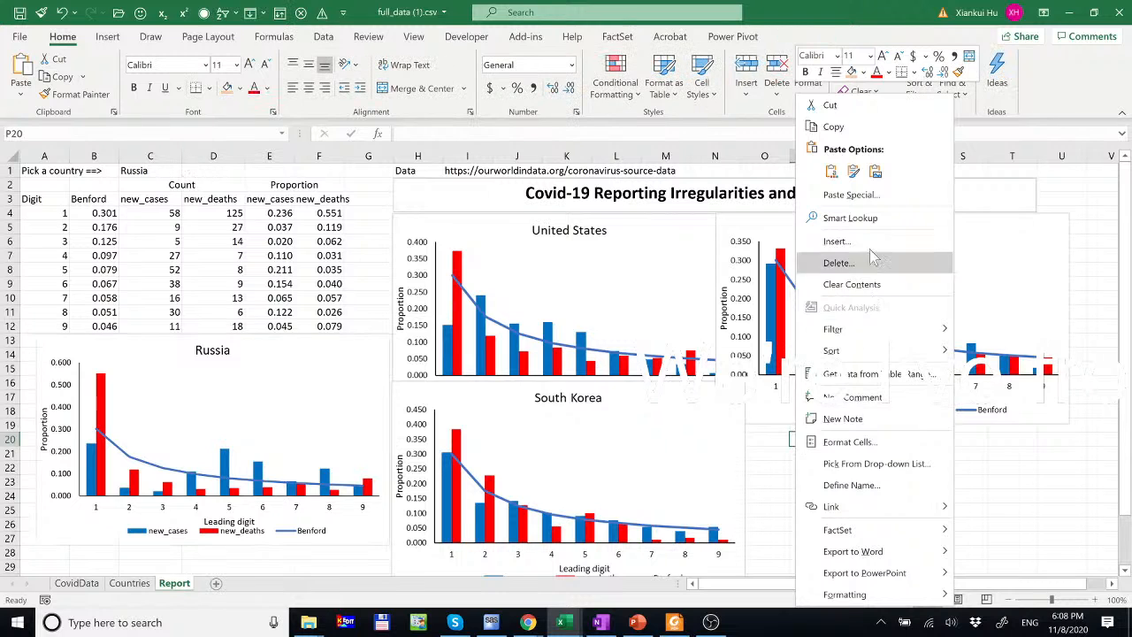
{"action": "left_click", "coordinate": [874, 171]}
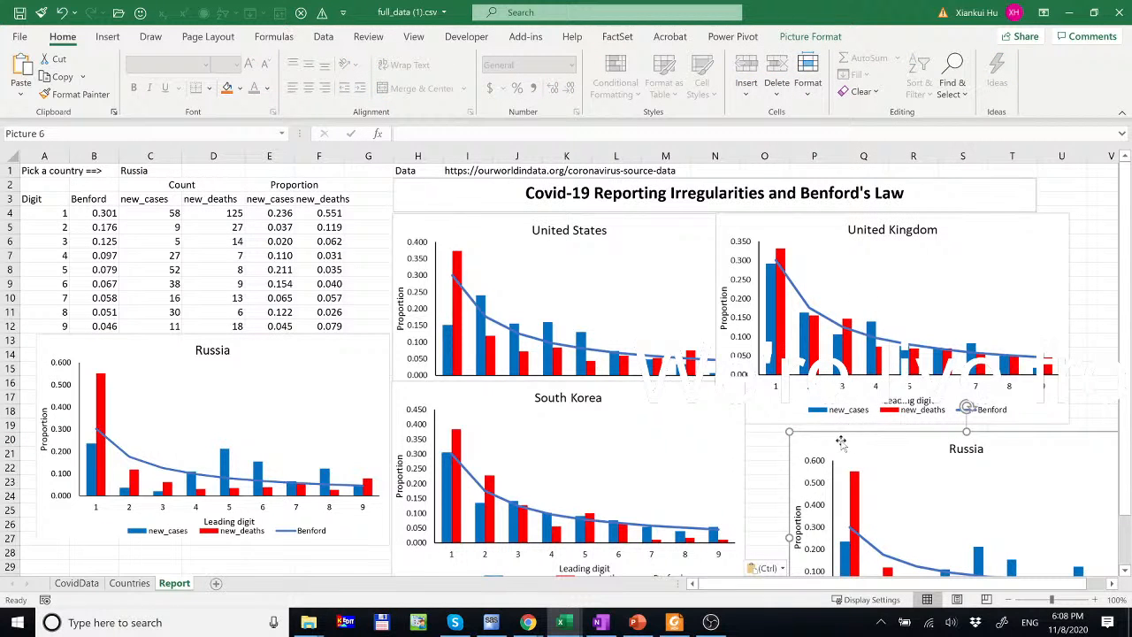
- Move the Russia picture beside South Korea and select the United States and United Kingdom pictures
{"action": "left_click_drag", "start_coordinate": [816, 412], "coordinate": [749, 356]}
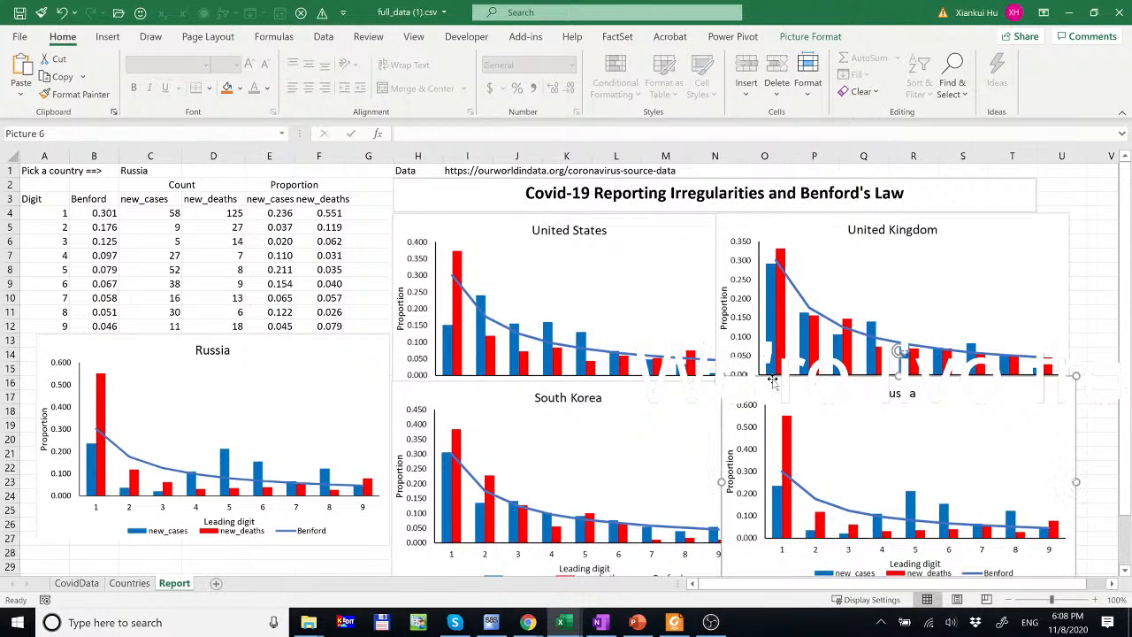
{"action": "left_click", "coordinate": [655, 233], "text": "ctrl"}
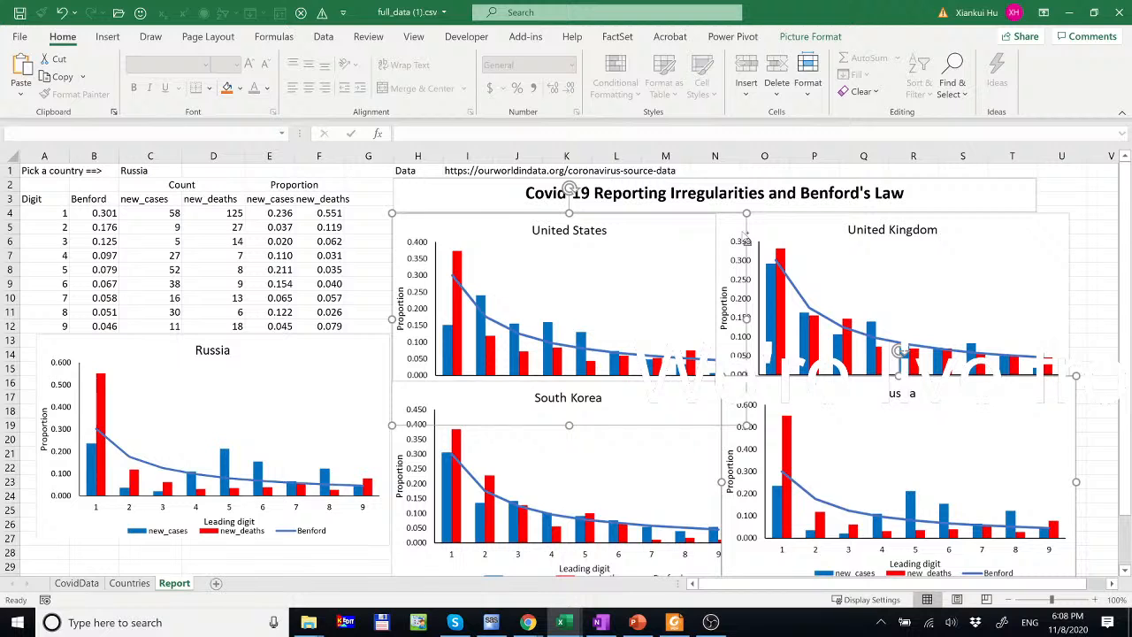
{"action": "left_click", "coordinate": [795, 220], "text": "ctrl"}
- Resize all four chart pictures to 2.5 in height (84% scale) and deselect them
{"action": "left_click", "coordinate": [604, 459], "text": "ctrl"}
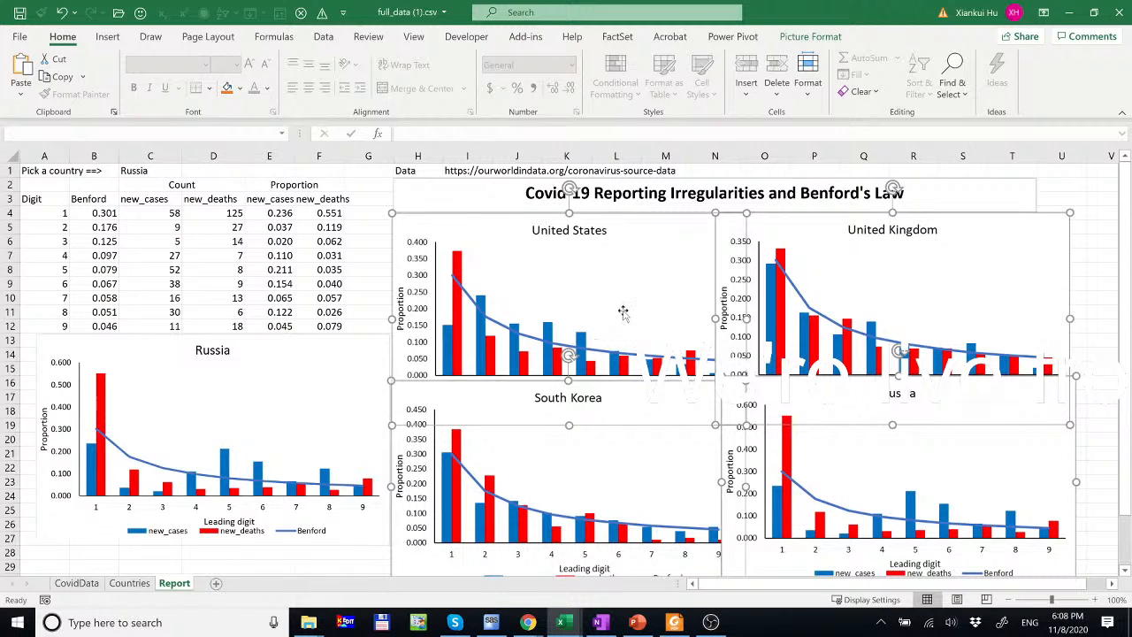
{"action": "right_click", "coordinate": [634, 276]}
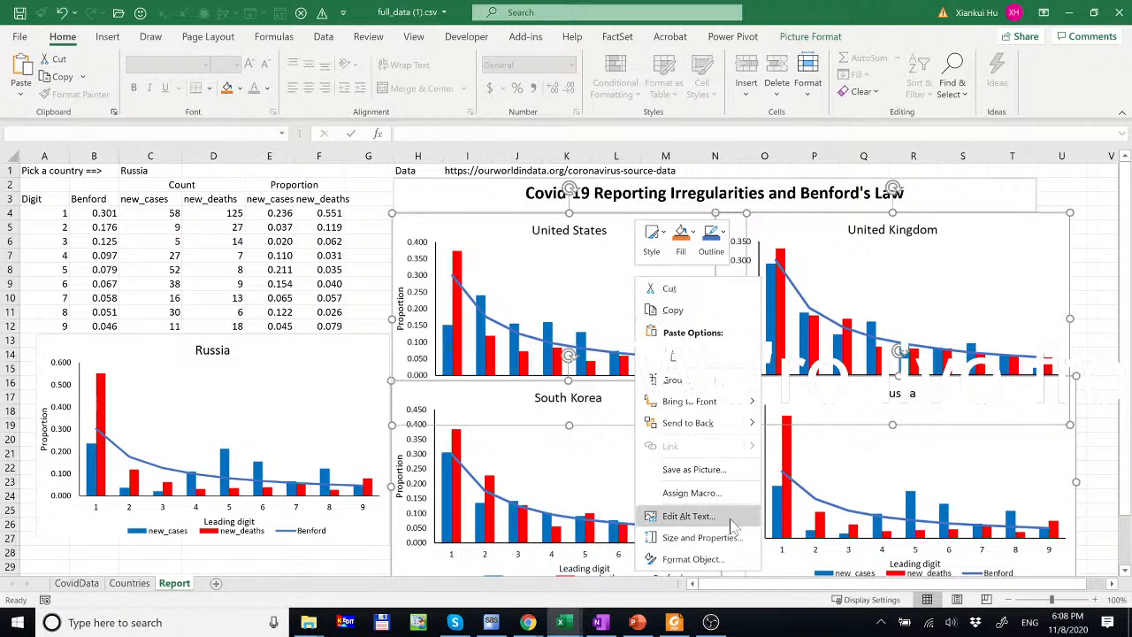
{"action": "left_click", "coordinate": [700, 538]}
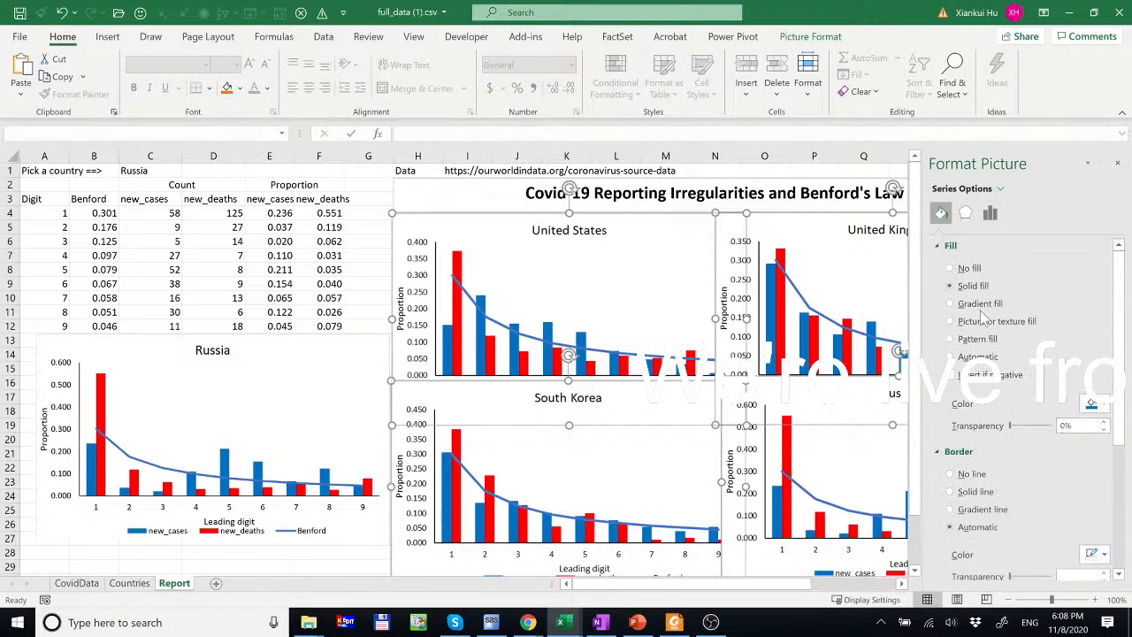
{"action": "left_click_drag", "start_coordinate": [1083, 242], "coordinate": [1027, 244]}
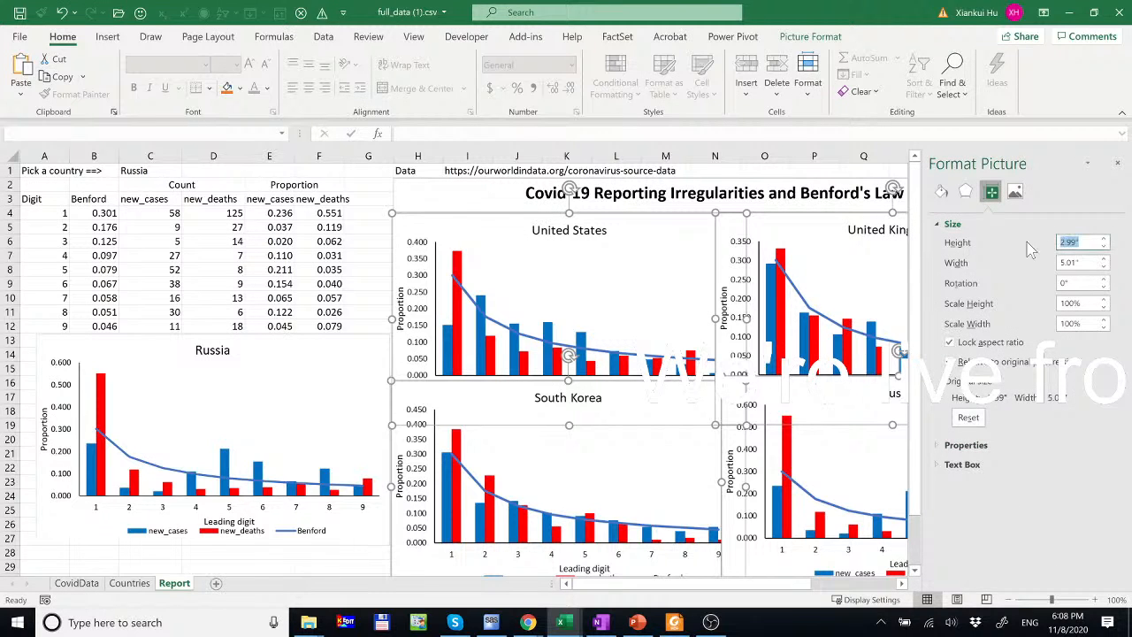
{"action": "type", "text": "2.5"}
{"action": "key", "text": "Return"}
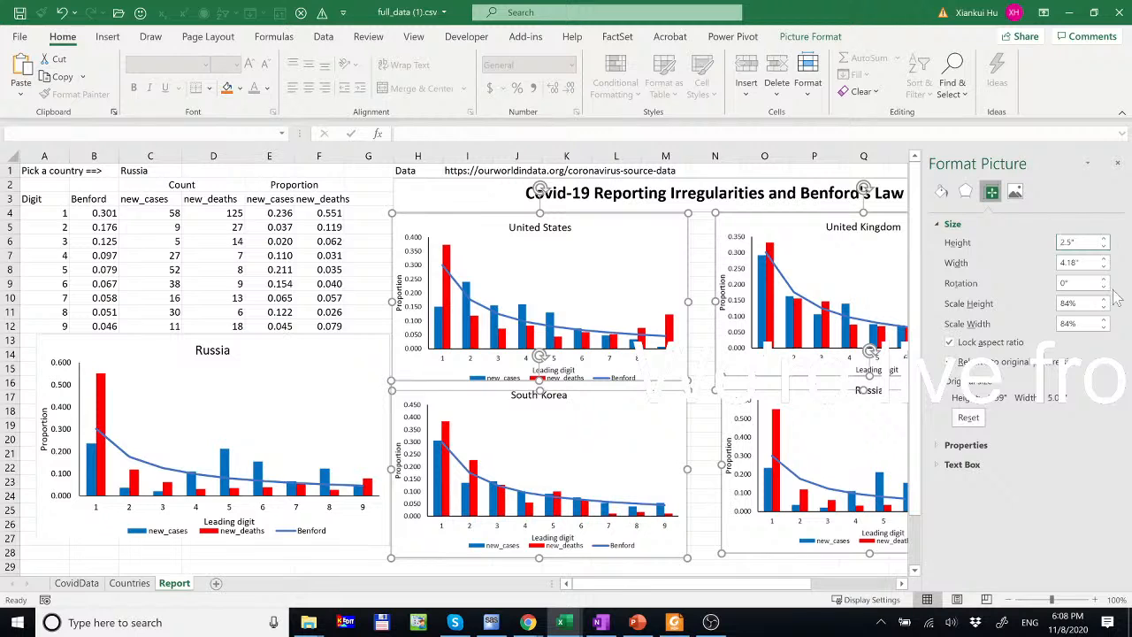
{"action": "left_click", "coordinate": [1117, 163]}
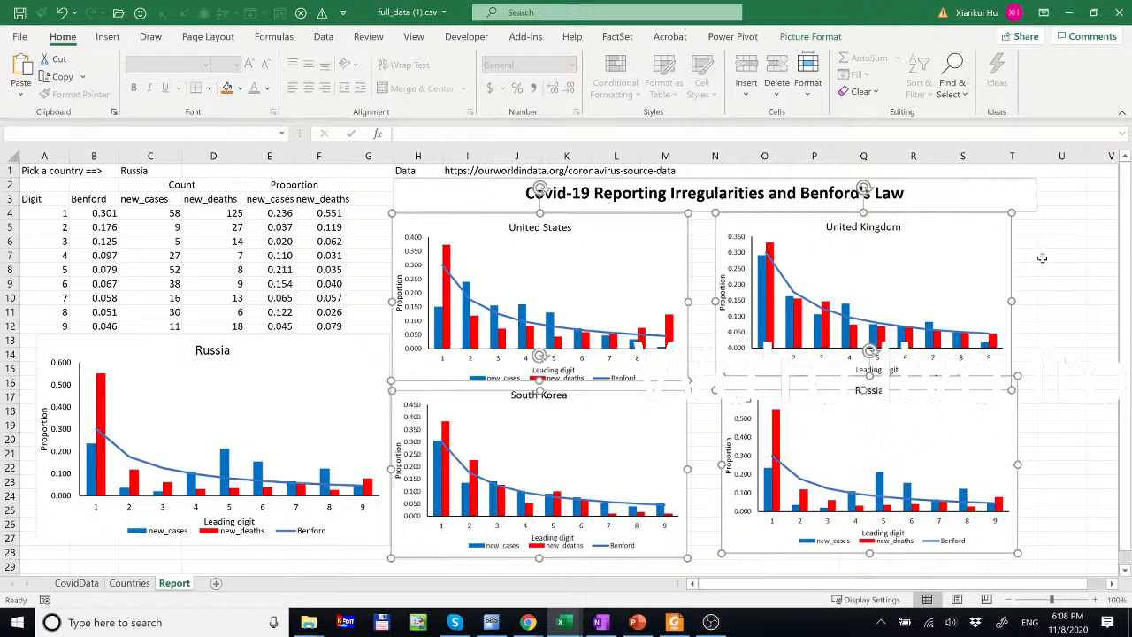
{"action": "left_click", "coordinate": [1040, 256]}
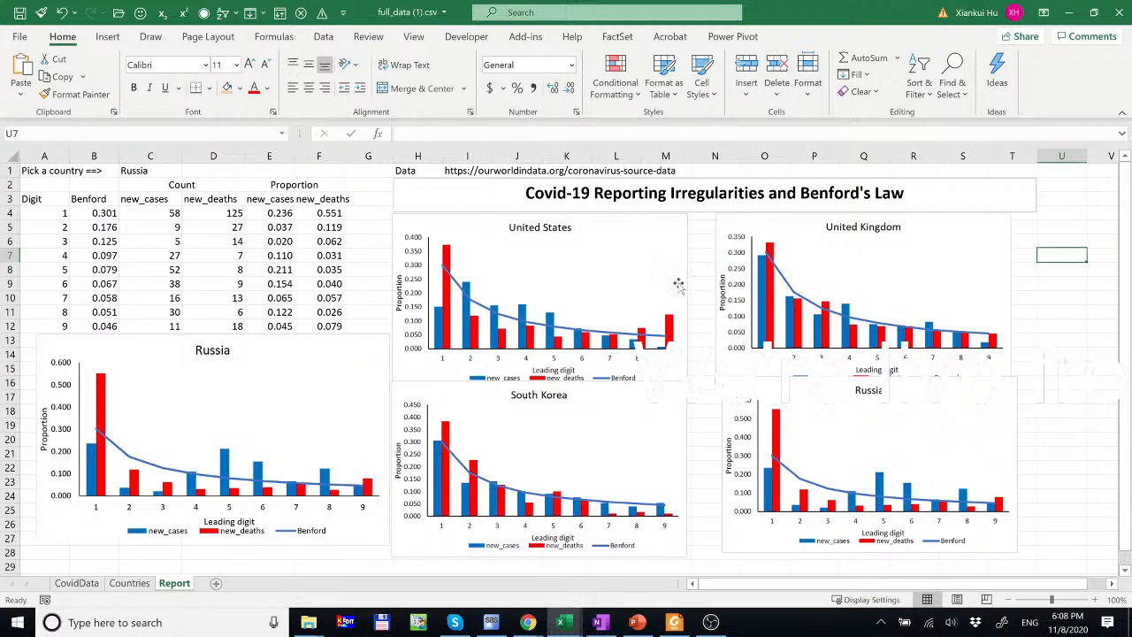
- Put South Korea top-left, United States bottom-left, and Russia under United Kingdom
{"action": "left_click_drag", "start_coordinate": [667, 231], "coordinate": [695, 230]}
{"action": "left_click", "coordinate": [645, 435]}
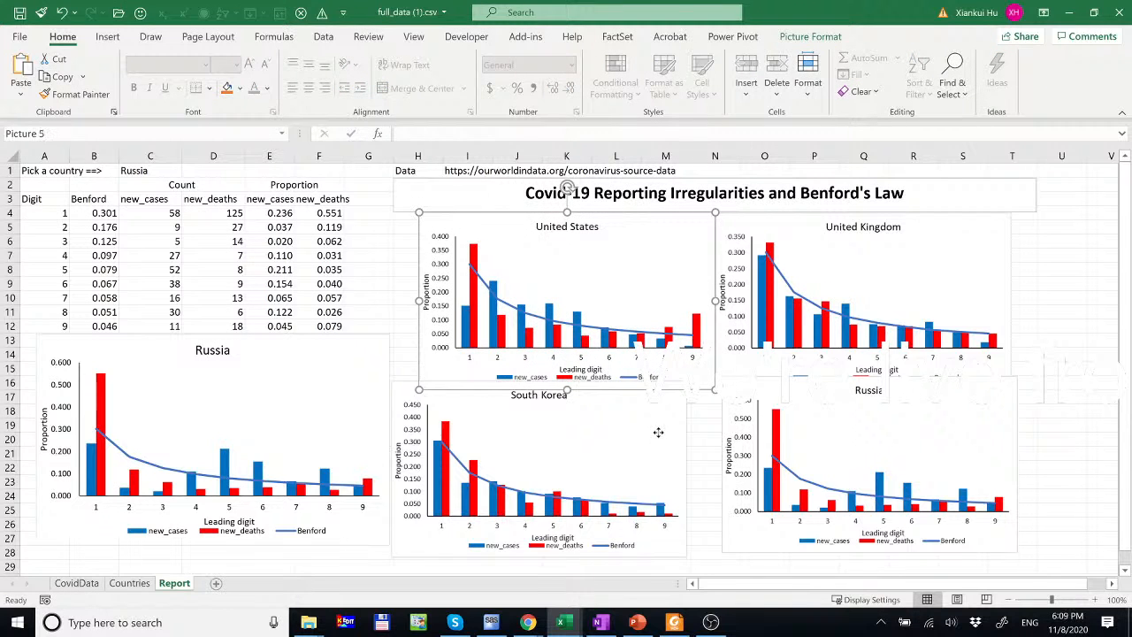
{"action": "left_click_drag", "start_coordinate": [657, 434], "coordinate": [685, 277]}
{"action": "left_click_drag", "start_coordinate": [690, 215], "coordinate": [698, 396]}
{"action": "left_click_drag", "start_coordinate": [671, 279], "coordinate": [673, 265]}
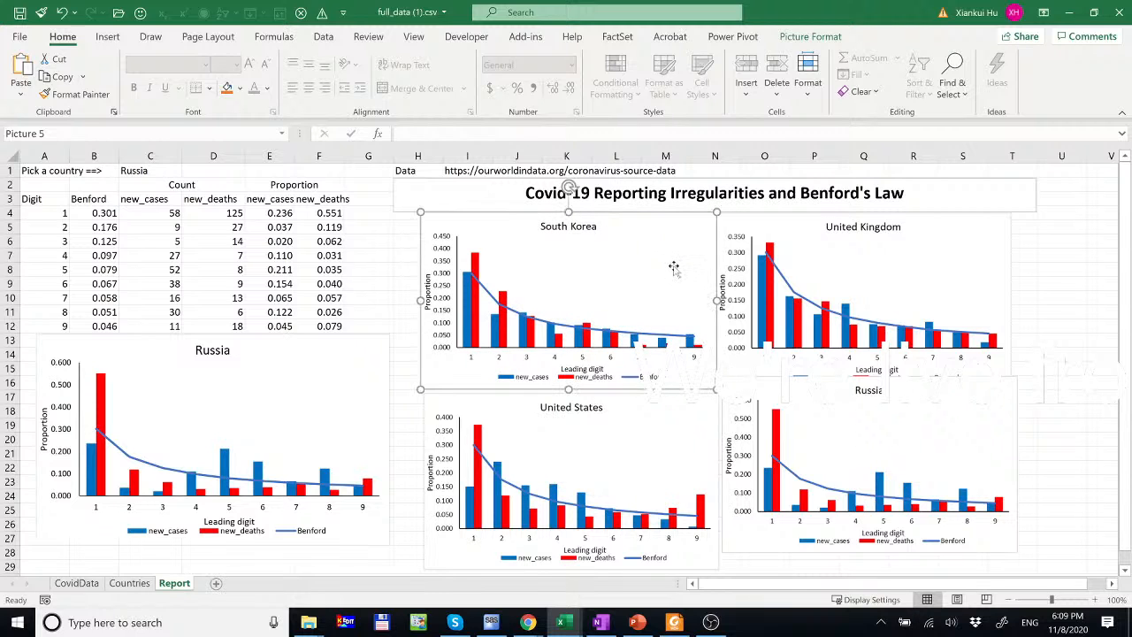
{"action": "left_click_drag", "start_coordinate": [643, 420], "coordinate": [644, 417]}
{"action": "mouse_move", "coordinate": [793, 390]}
{"action": "left_mouse_down"}
{"action": "mouse_move", "coordinate": [791, 412]}
{"action": "mouse_move", "coordinate": [790, 396]}
{"action": "left_mouse_up"}
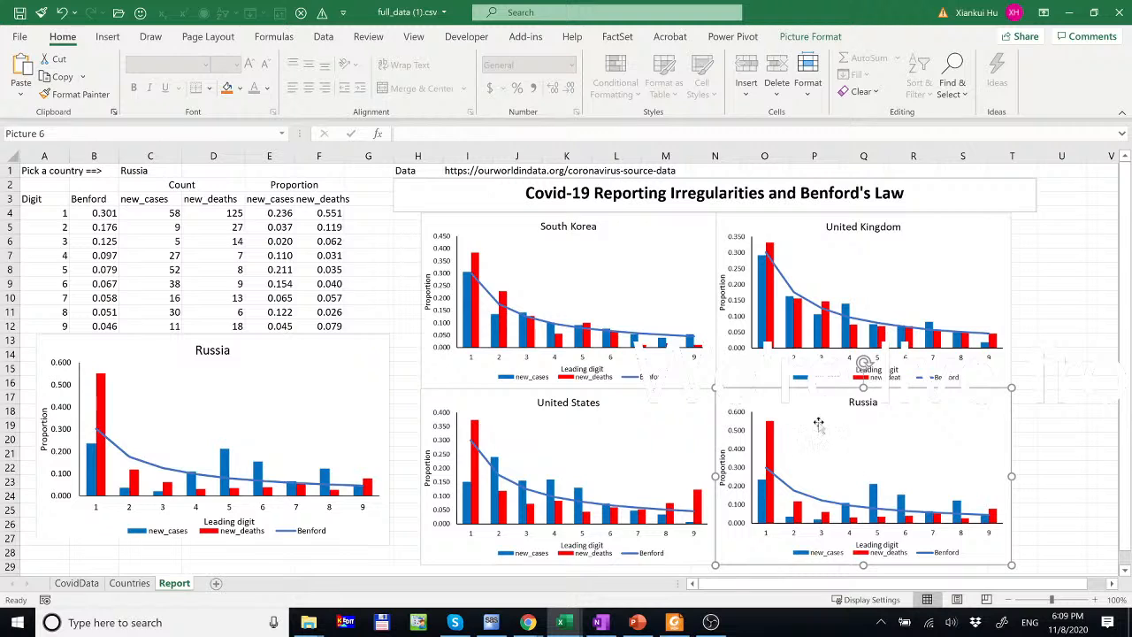
- Pick Romania from the C1 country list so the table and chart update
{"action": "left_click", "coordinate": [153, 170]}
{"action": "left_click", "coordinate": [189, 171]}
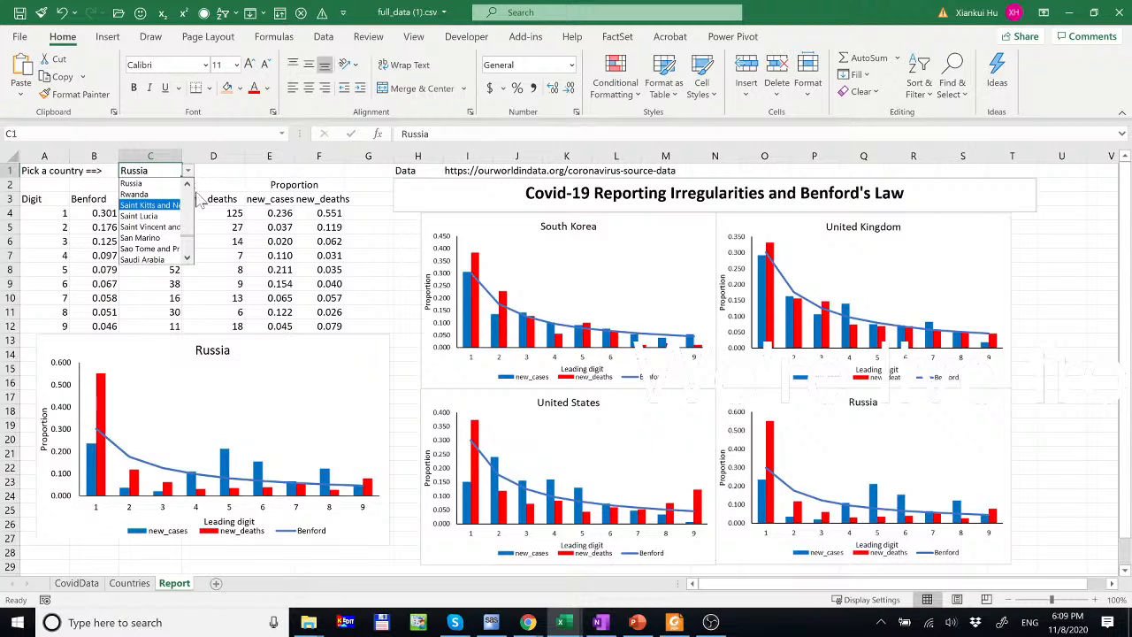
{"action": "left_click", "coordinate": [187, 186]}
{"action": "left_click", "coordinate": [187, 186]}
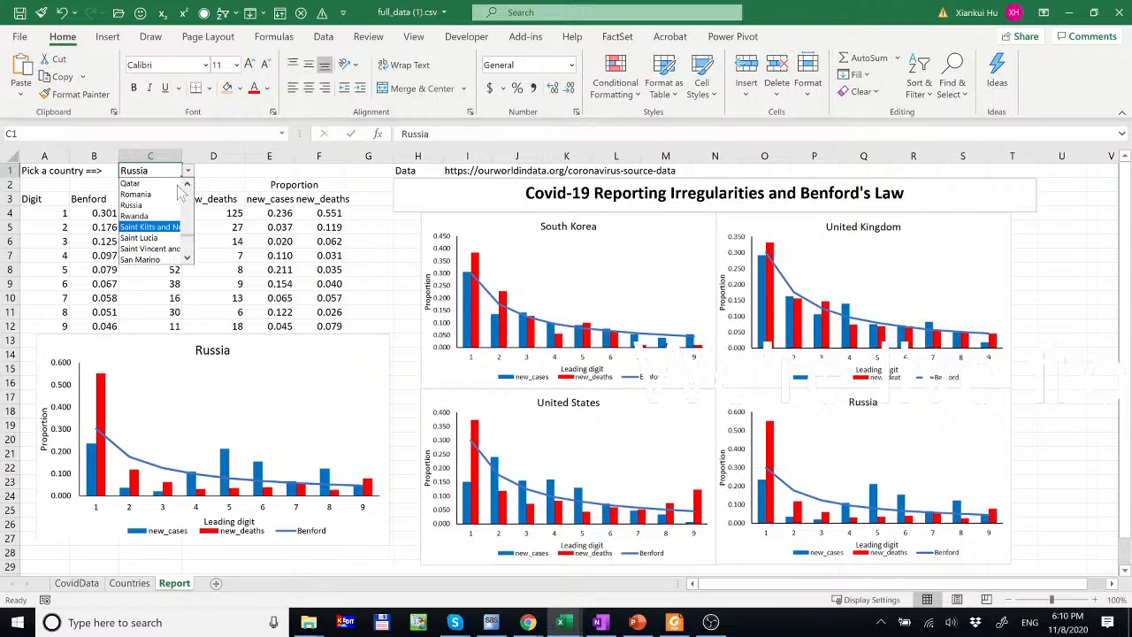
{"action": "left_click", "coordinate": [149, 195]}
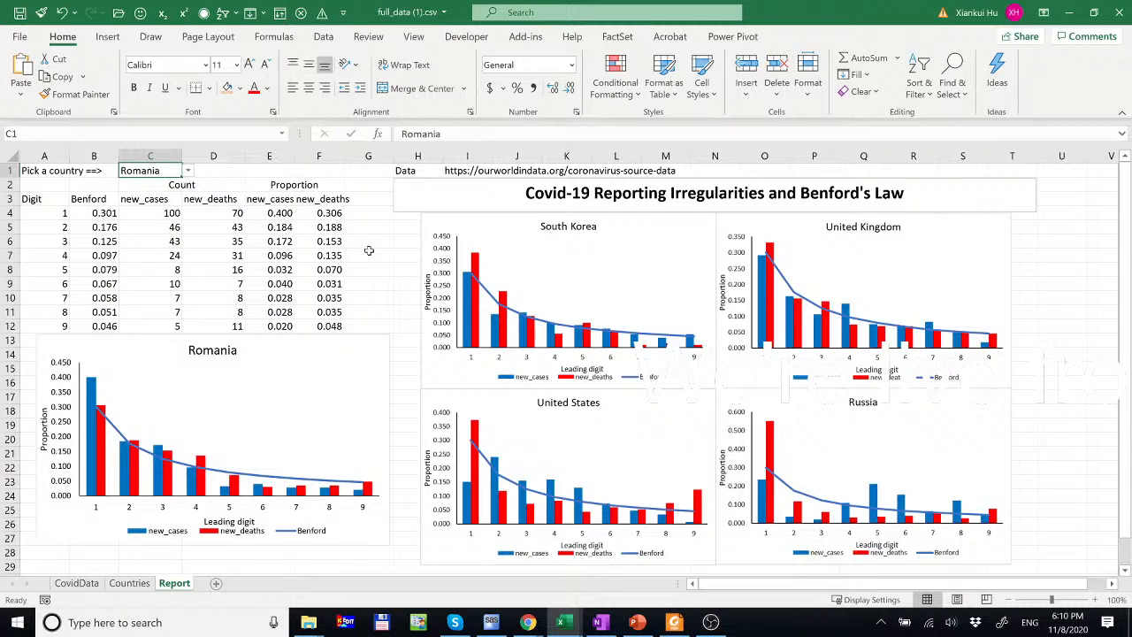
{"action": "left_click", "coordinate": [368, 254]}
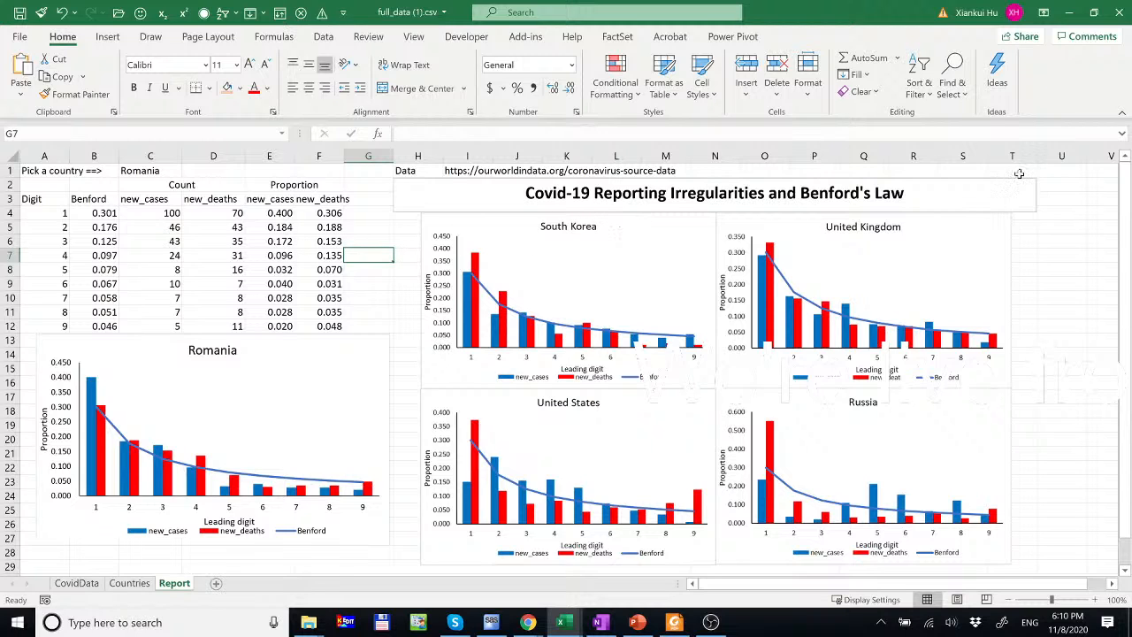
{"action": "left_click", "coordinate": [903, 193]}
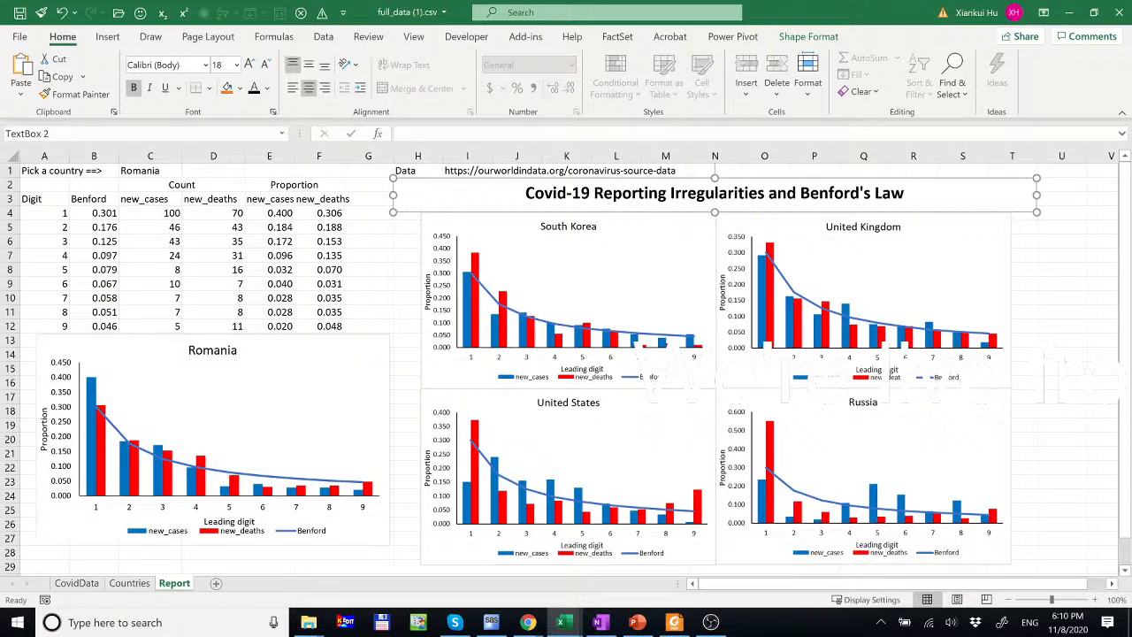
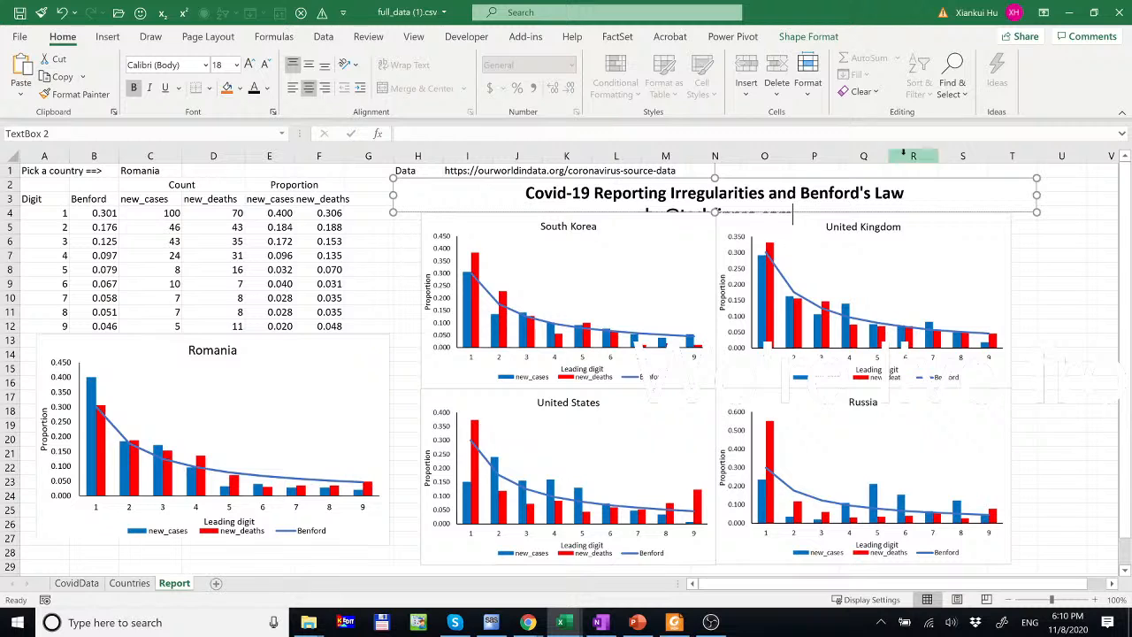
- Add the author's e-mail as a second title line, set the title to size 15, and heighten the box
{"action": "left_click", "coordinate": [793, 179]}
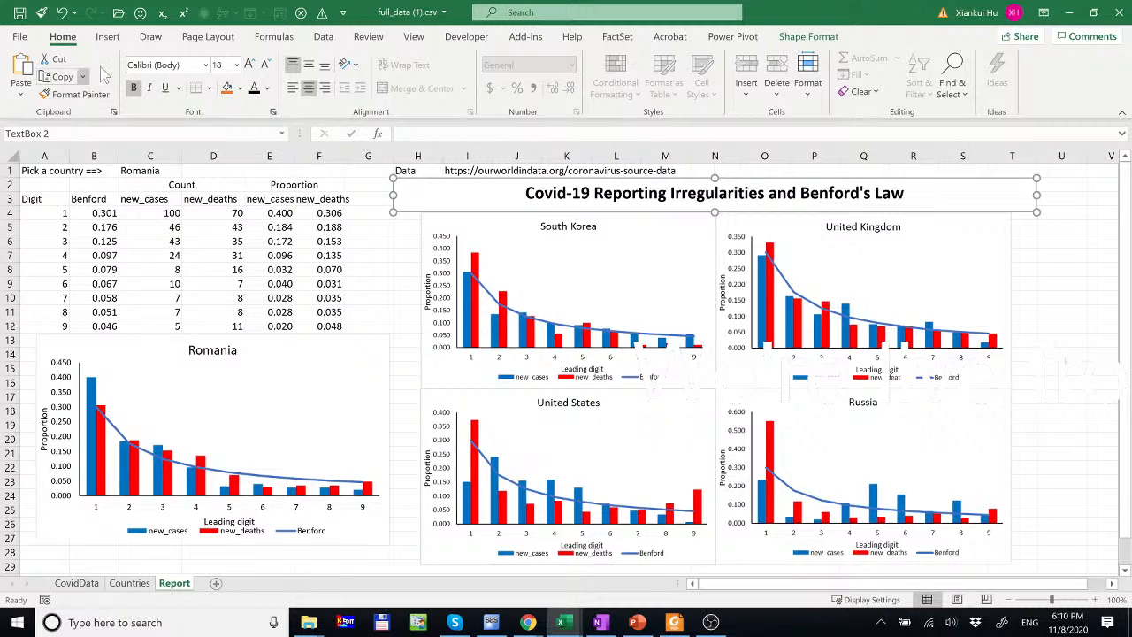
{"action": "left_click", "coordinate": [250, 65]}
{"action": "left_click", "coordinate": [250, 65]}
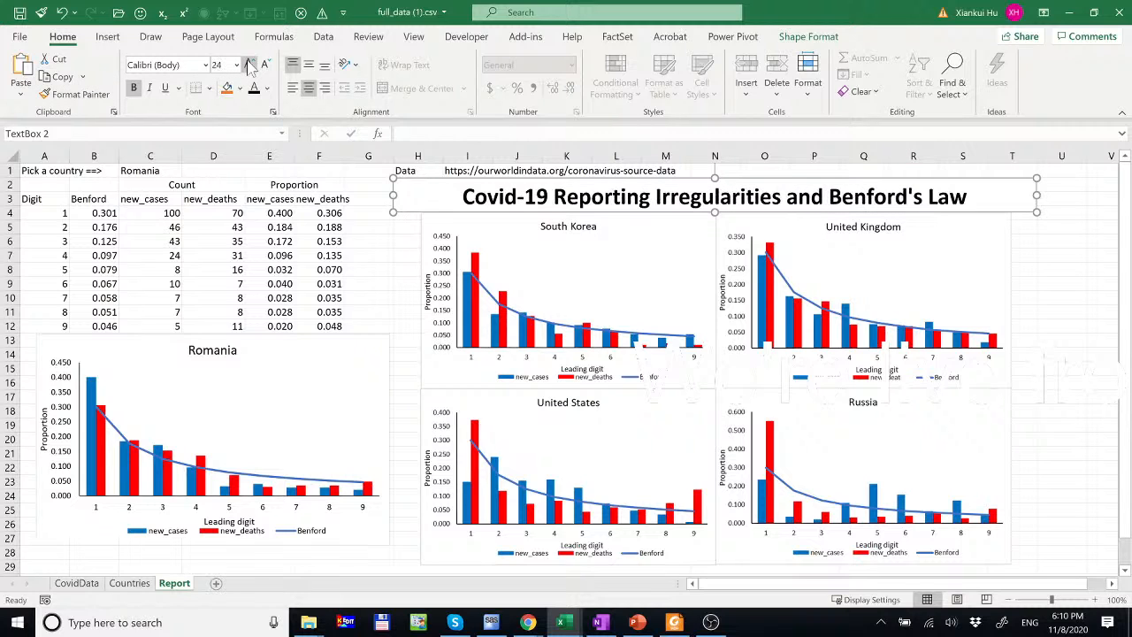
{"action": "left_click", "coordinate": [249, 65]}
{"action": "type", "text": "15"}
{"action": "key", "text": "Return"}
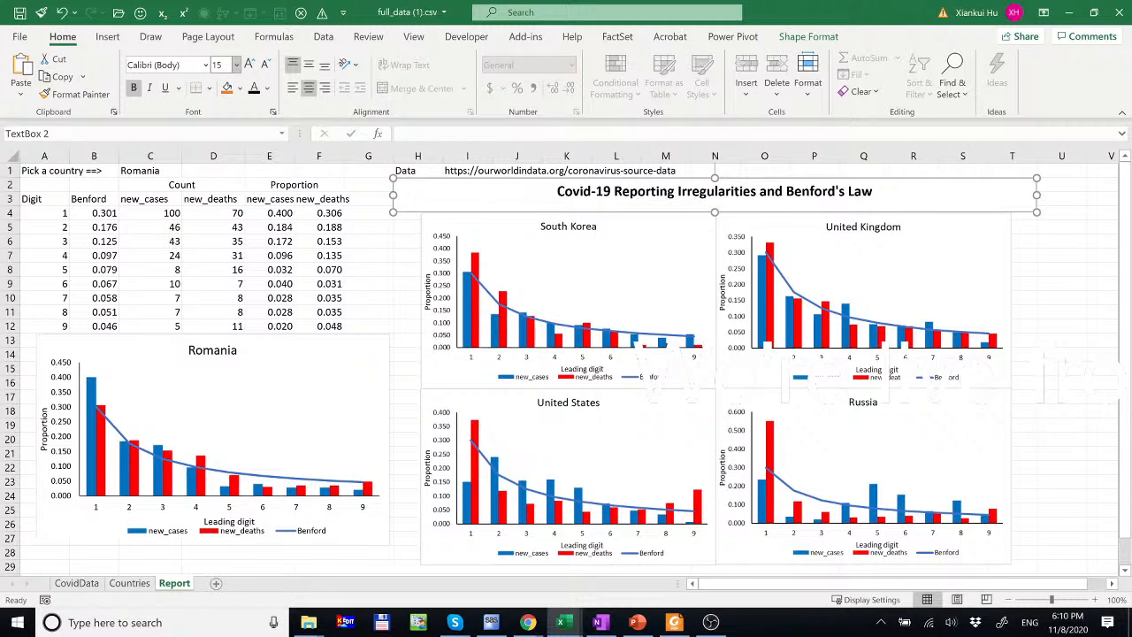
{"action": "left_click_drag", "start_coordinate": [716, 213], "coordinate": [717, 220]}
- Select the four chart pictures and nudge them down four arrow-key steps
{"action": "left_click", "coordinate": [677, 279]}
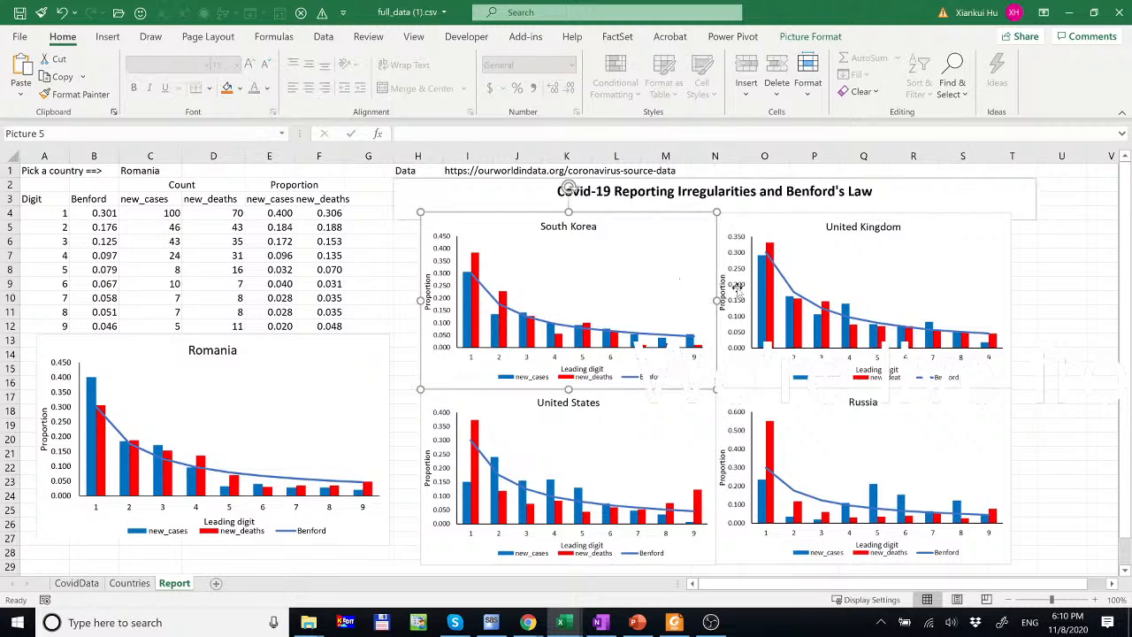
{"action": "left_click", "coordinate": [743, 256], "text": "shift"}
{"action": "left_click", "coordinate": [659, 422], "text": "shift"}
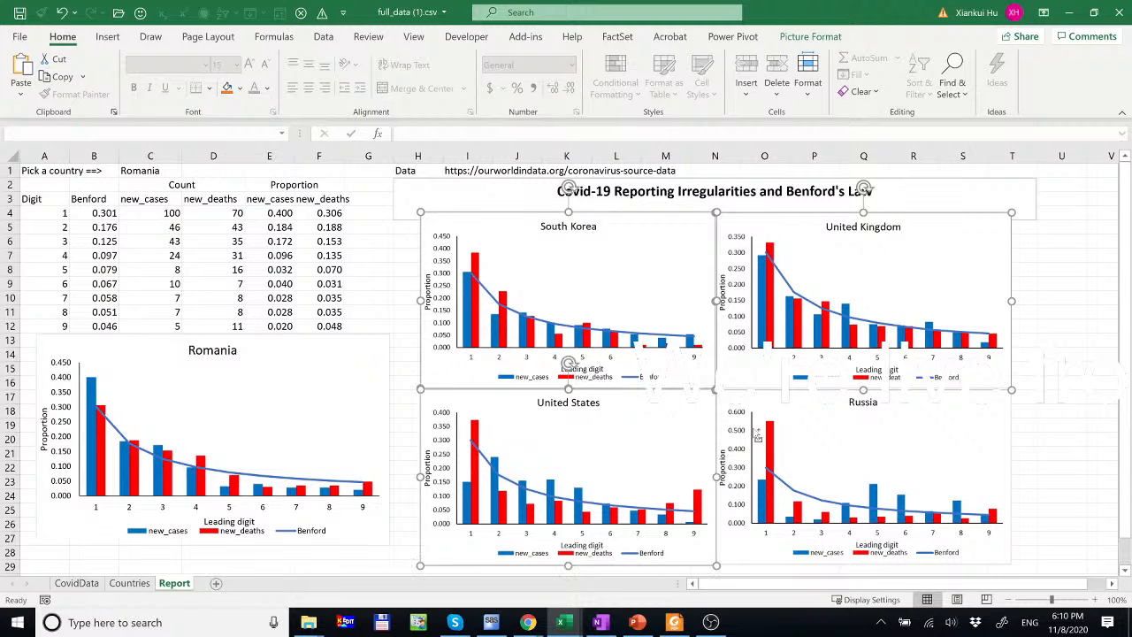
{"action": "left_click", "coordinate": [757, 435], "text": "shift"}
{"action": "key", "text": "Down"}
{"action": "key", "text": "Down"}
{"action": "key", "text": "Down"}
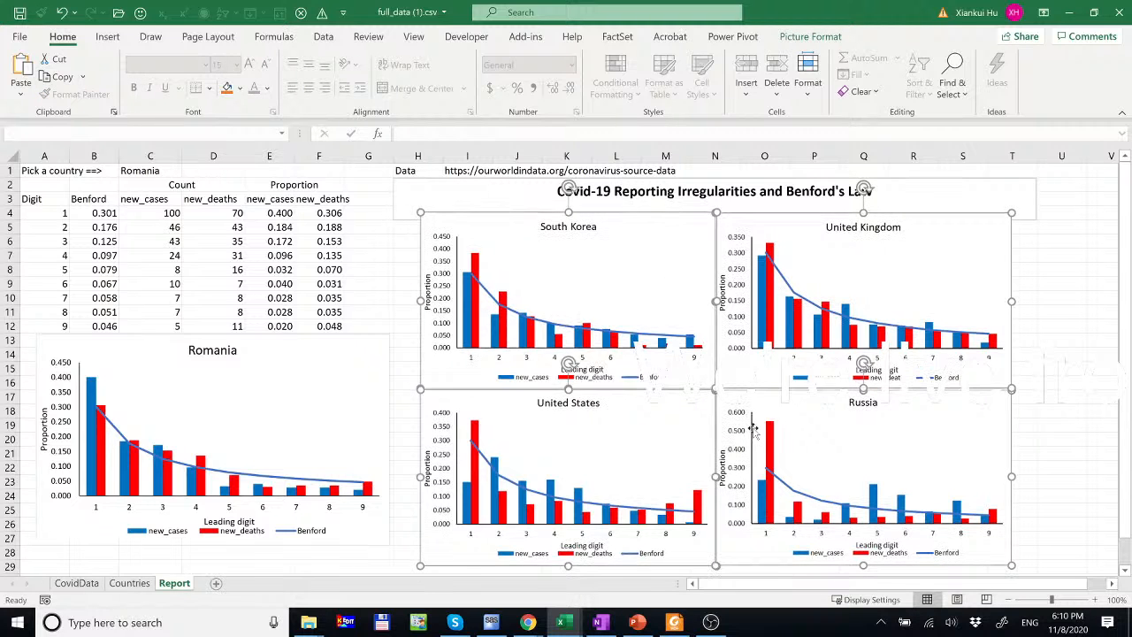
{"action": "key", "text": "Down"}
{"action": "key", "text": "Down"}
{"action": "key", "text": "Down"}
{"action": "key", "text": "Down"}
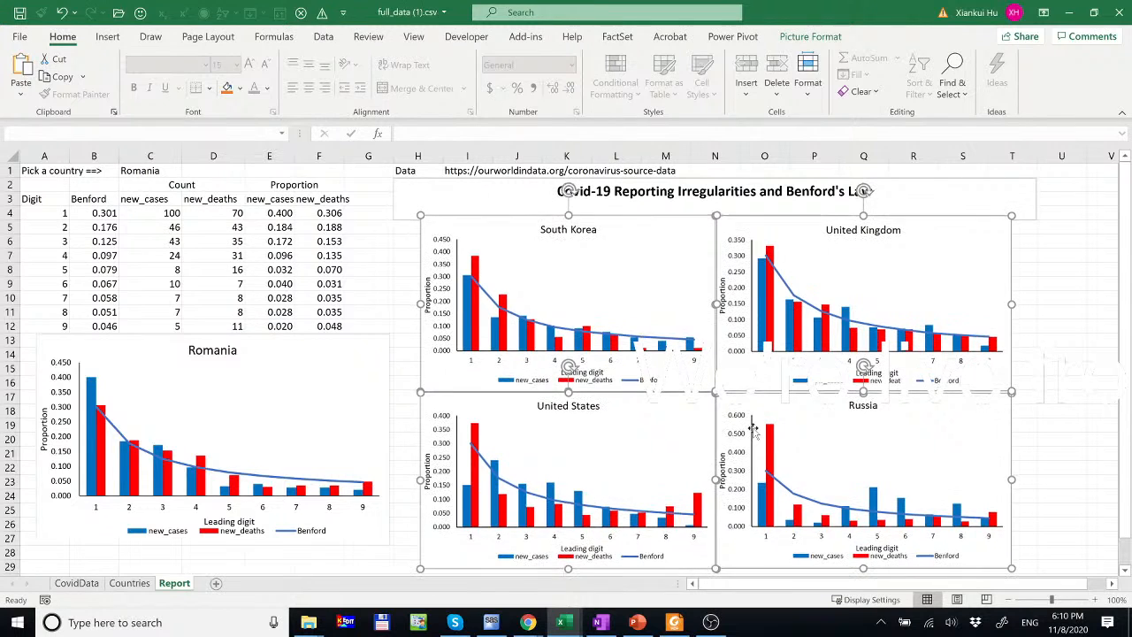
{"action": "key", "text": "Down"}
{"action": "key", "text": "Down"}
{"action": "key", "text": "Down"}
{"action": "key", "text": "Down"}
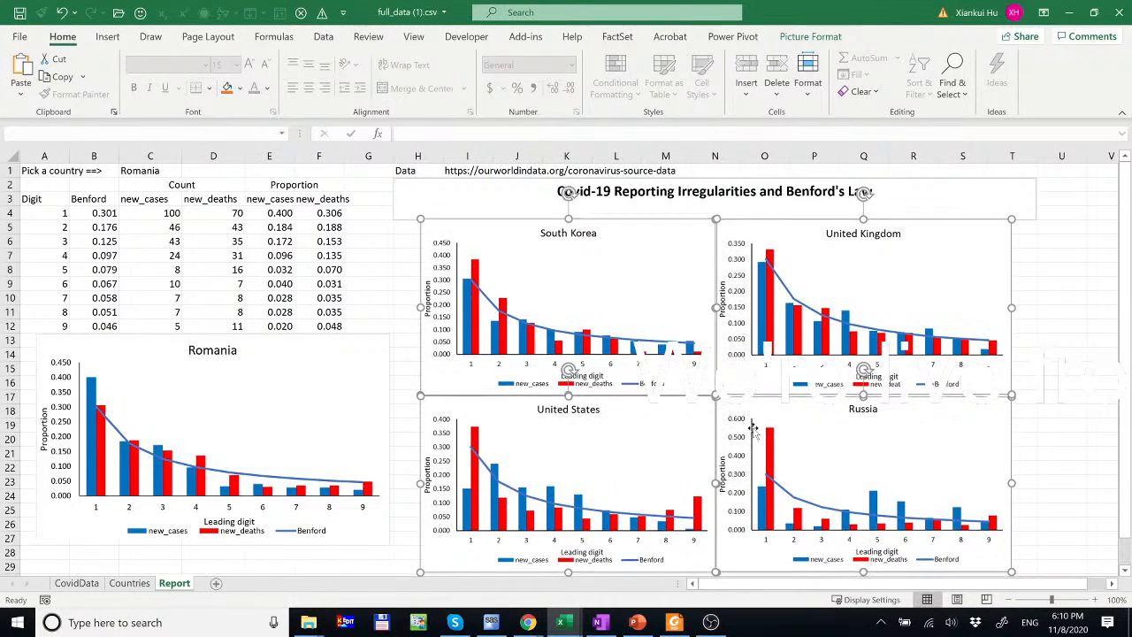
{"action": "key", "text": "Down"}
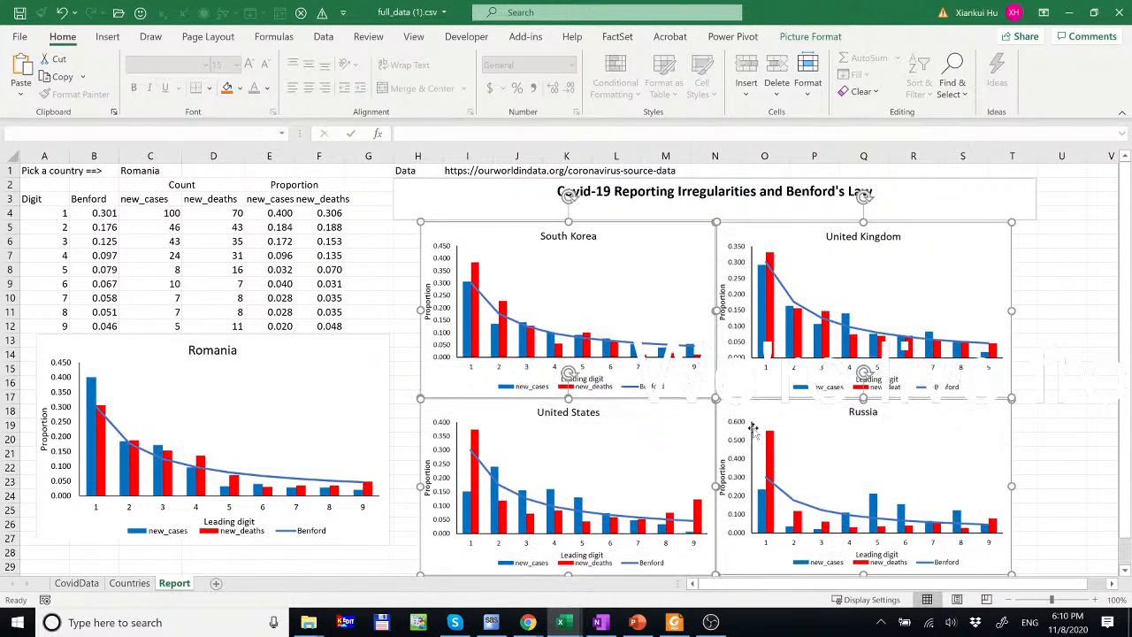
{"action": "left_click", "coordinate": [676, 191]}
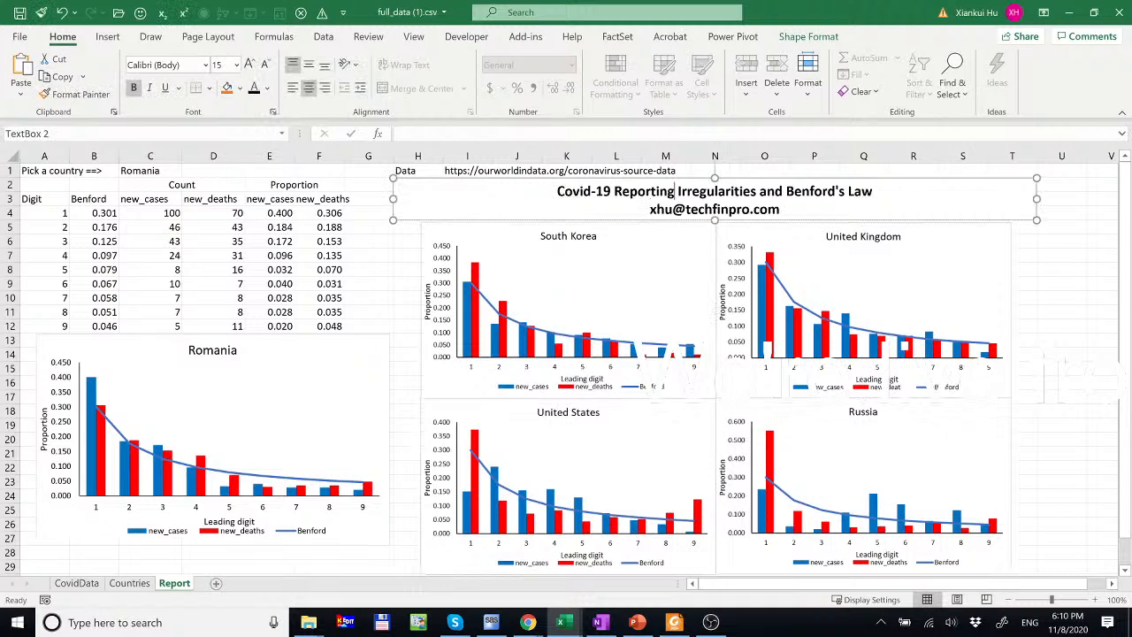
- Stretch the title box down so its e-mail line is fully visible
{"action": "left_click", "coordinate": [675, 179]}
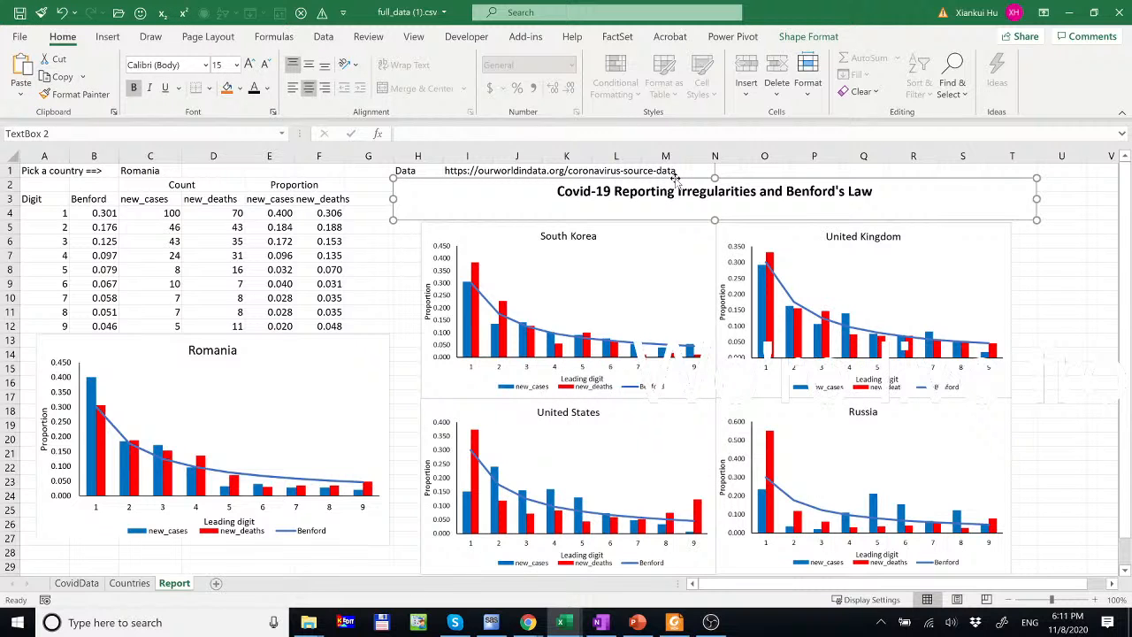
{"action": "right_click", "coordinate": [675, 179]}
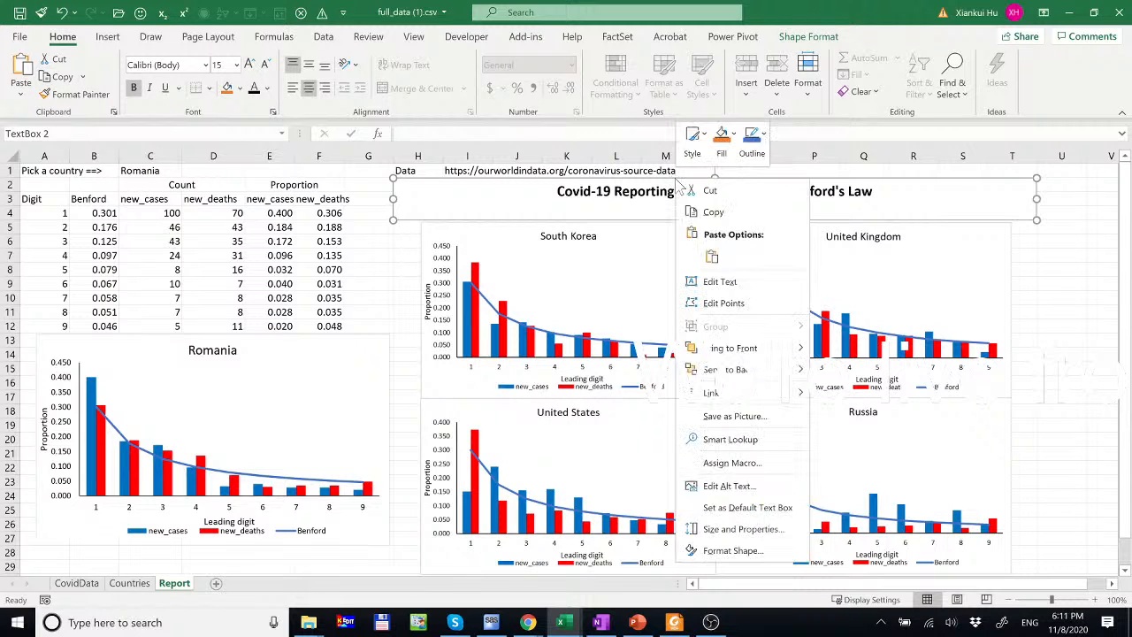
{"action": "left_click", "coordinate": [734, 368]}
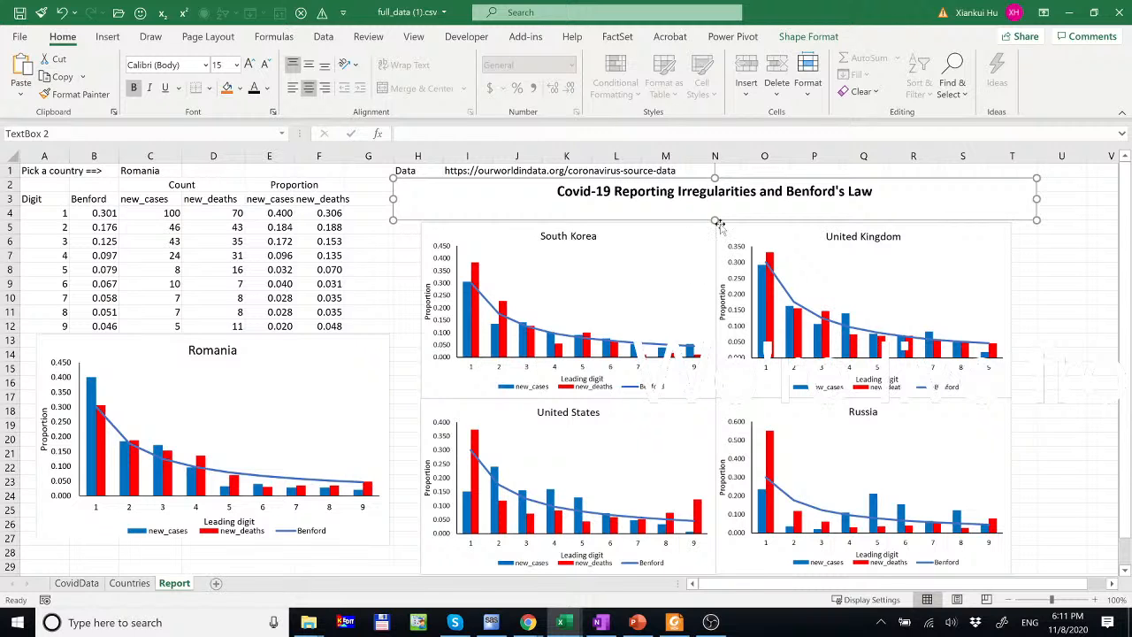
{"action": "left_click_drag", "start_coordinate": [714, 228], "coordinate": [715, 229]}
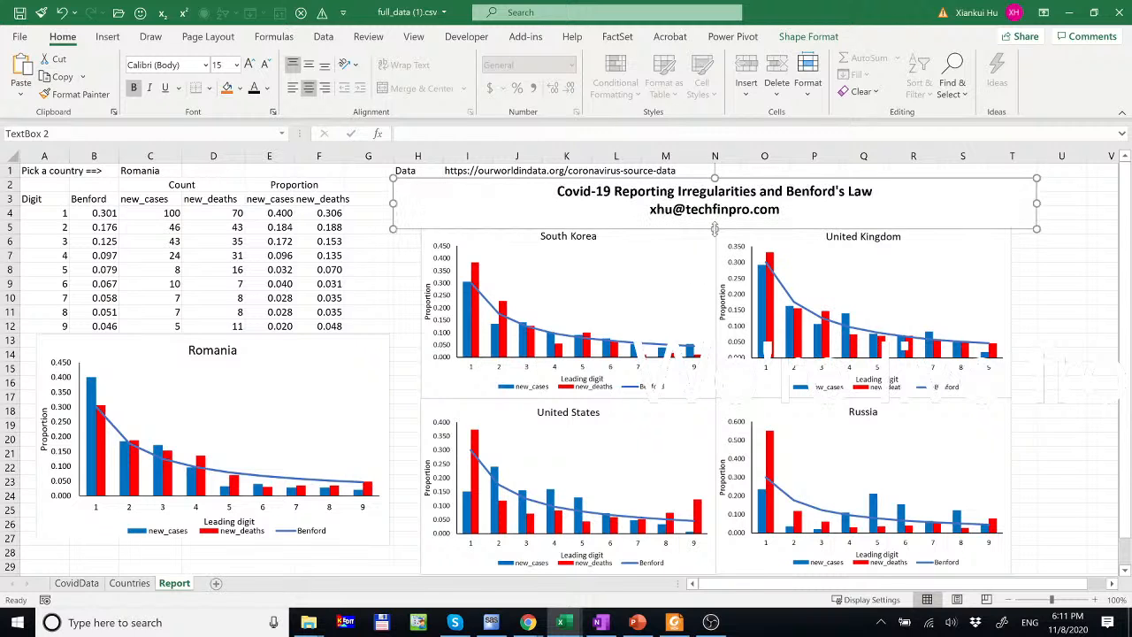
- Group the title box with the four chart pictures into one object
{"action": "left_click", "coordinate": [653, 284], "text": "shift"}
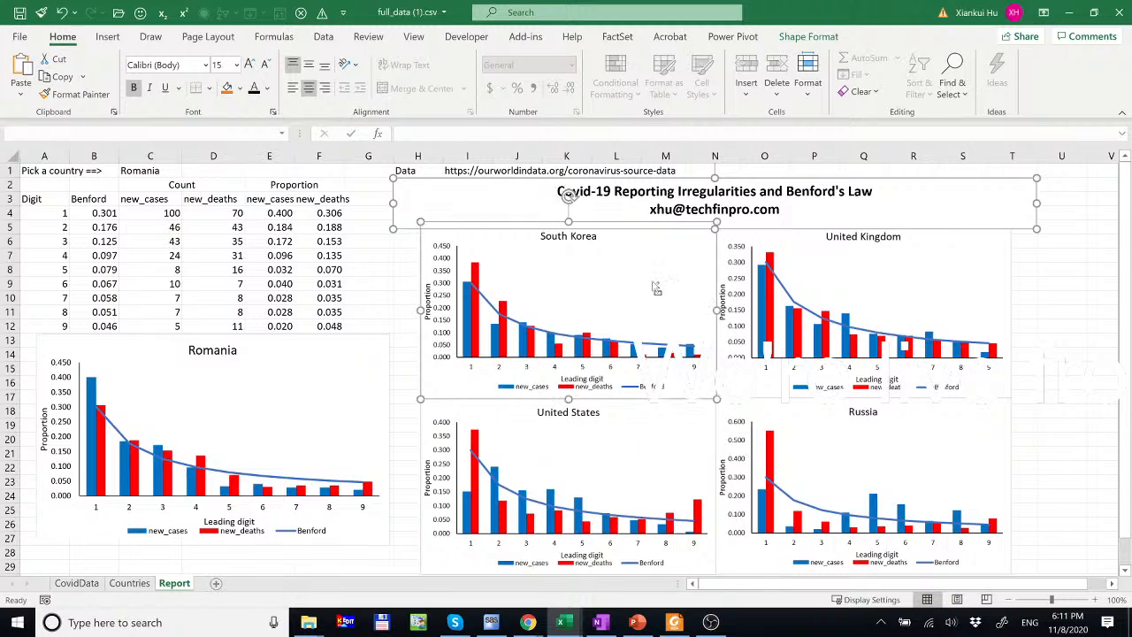
{"action": "left_click", "coordinate": [803, 264], "text": "shift"}
{"action": "left_click", "coordinate": [655, 456], "text": "shift"}
{"action": "left_click", "coordinate": [782, 424], "text": "shift"}
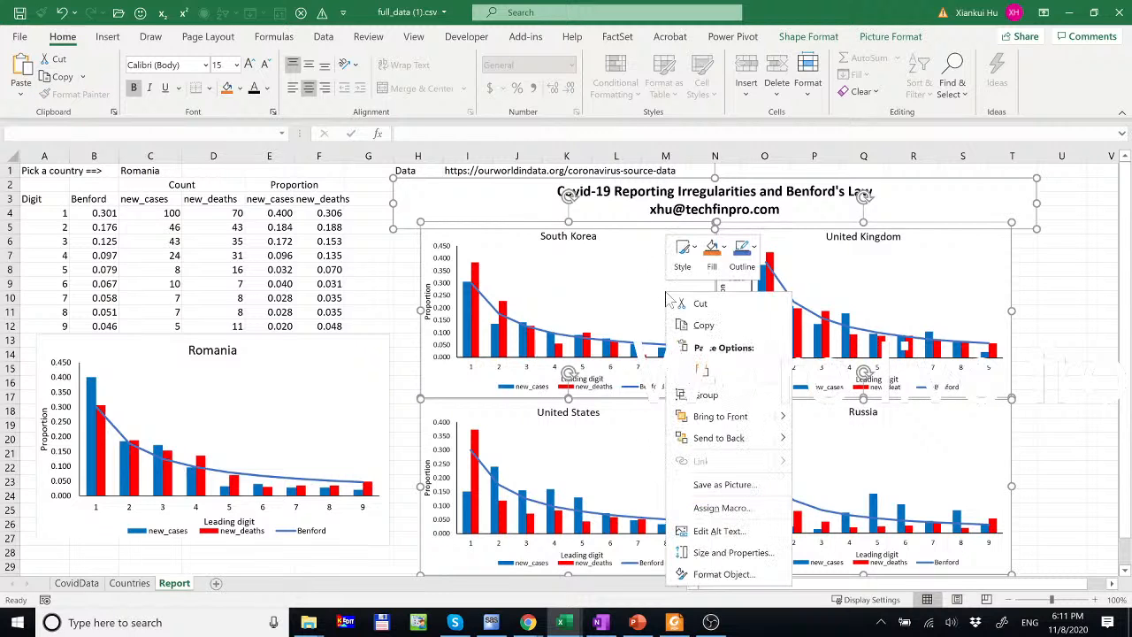
{"action": "right_click", "coordinate": [668, 295]}
{"action": "mouse_move", "coordinate": [708, 395]}
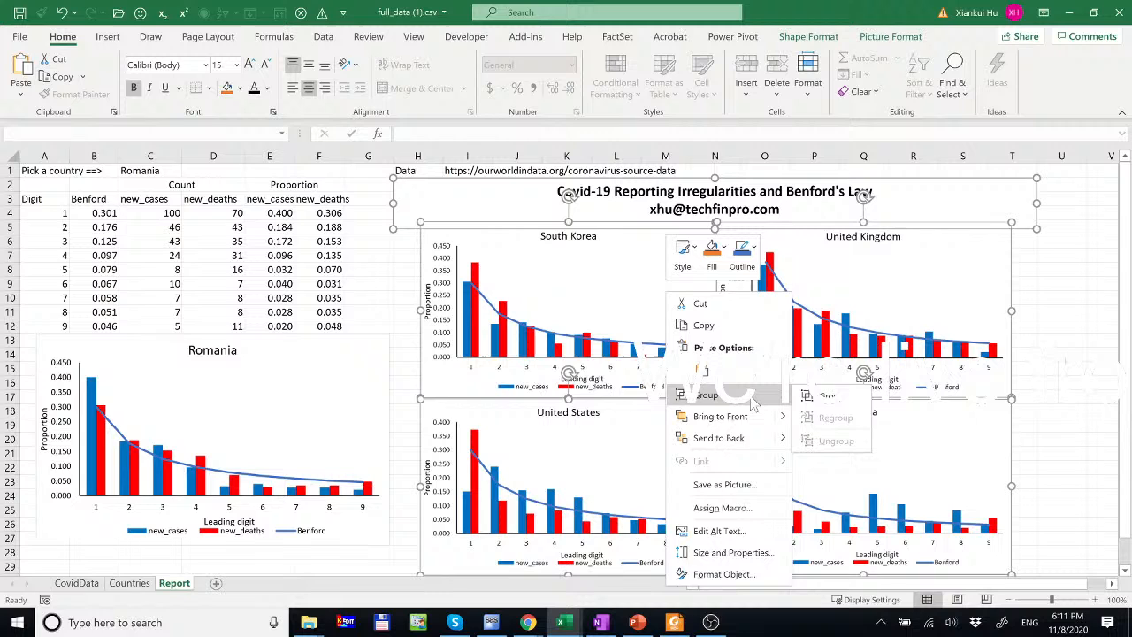
{"action": "left_click", "coordinate": [823, 395]}
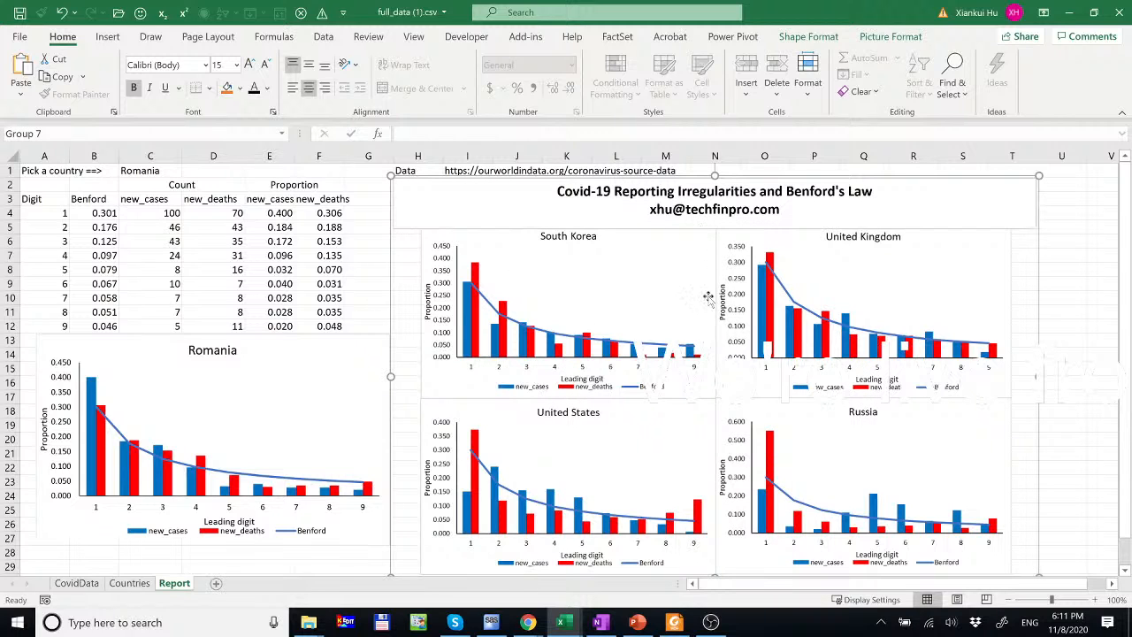